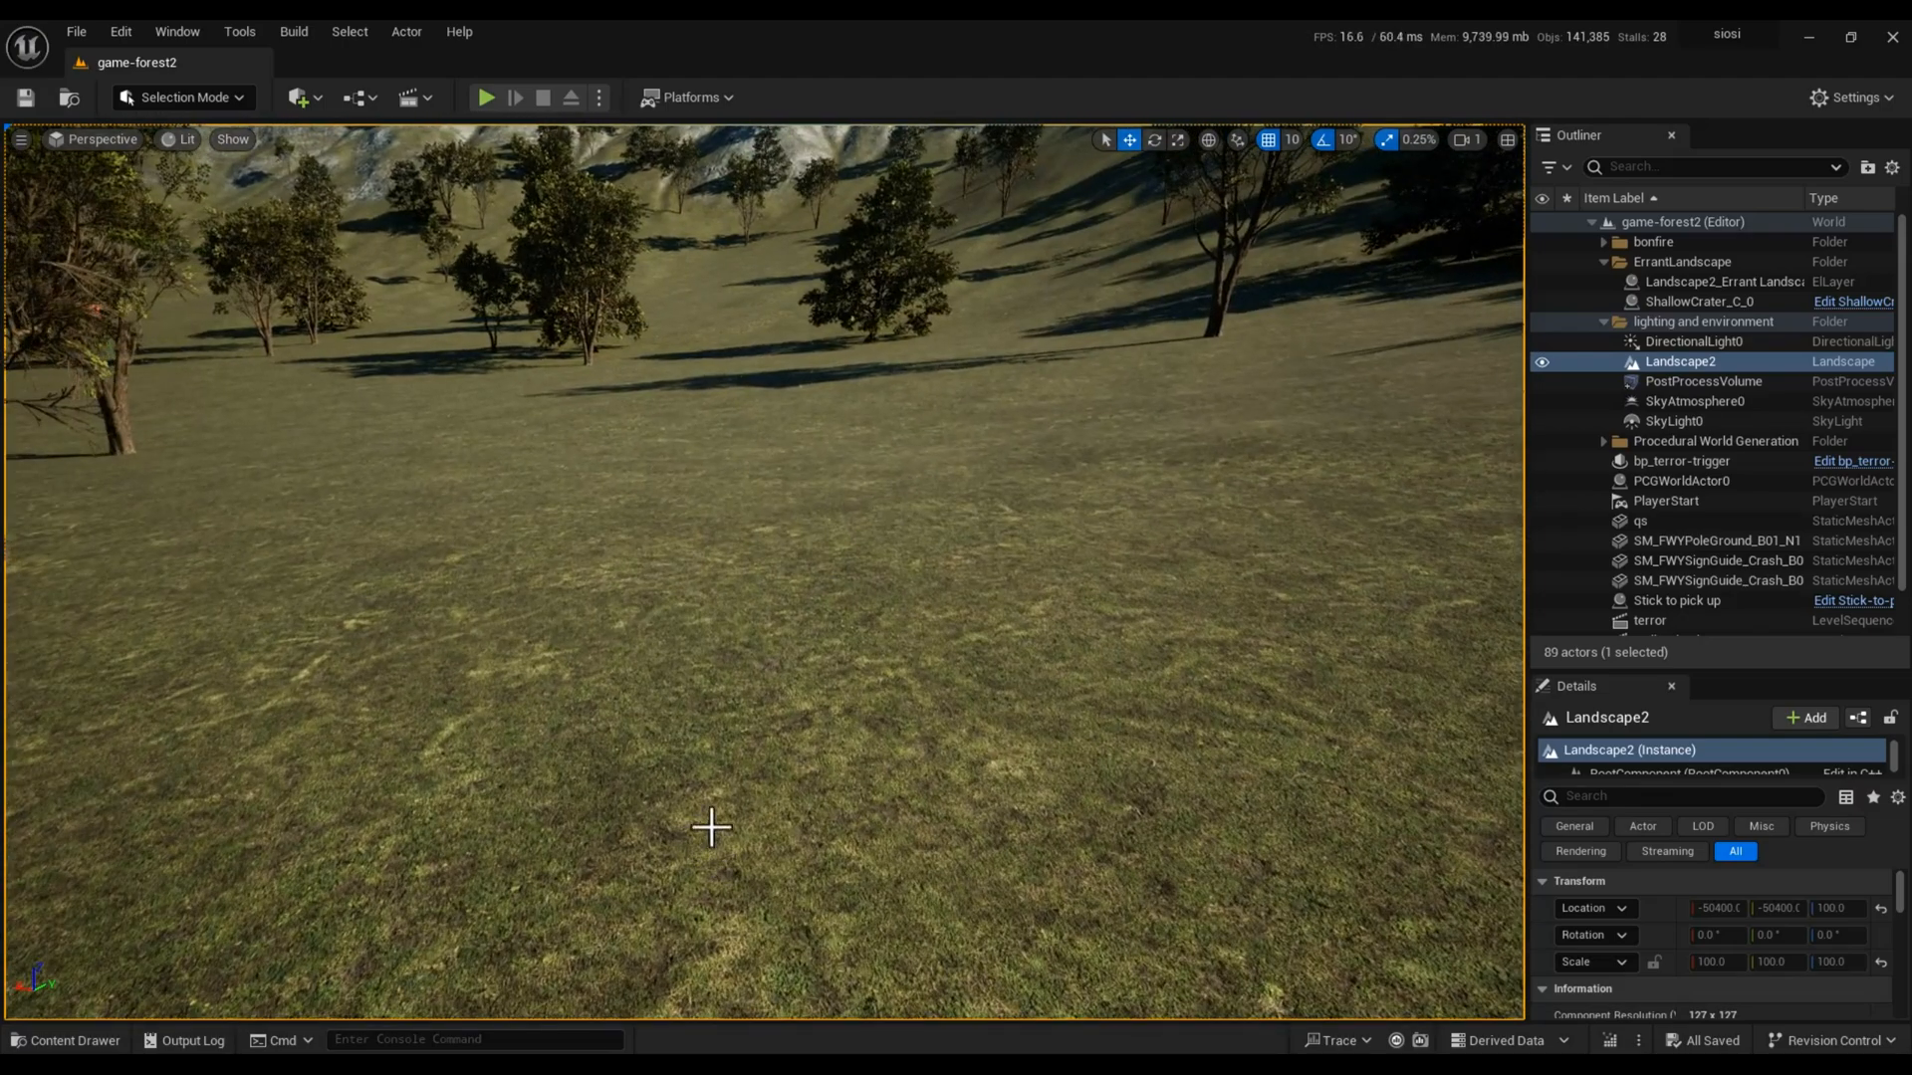
Step: Open the Level Blueprint of the game-forest2 map
key("w")
right_click_drag(713, 825, 713, 826)
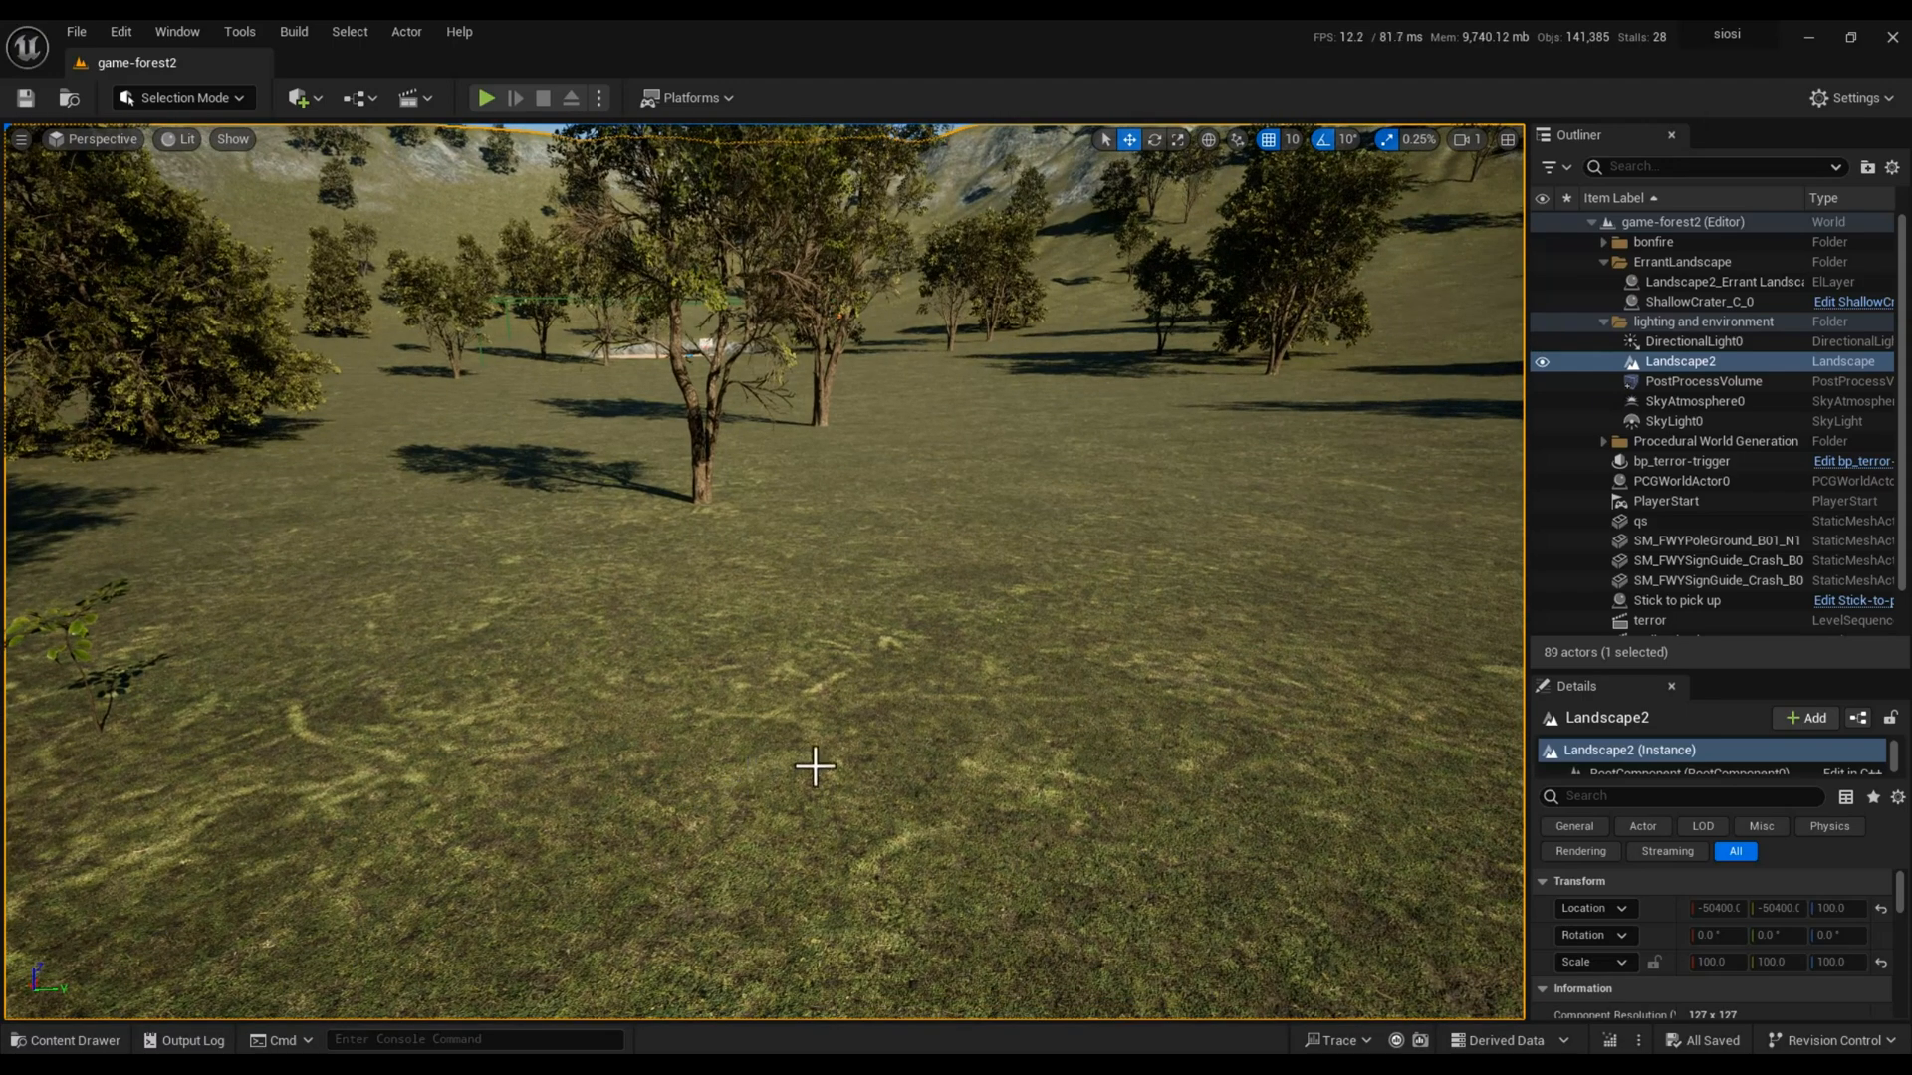
right_click_drag(1109, 734, 1003, 713)
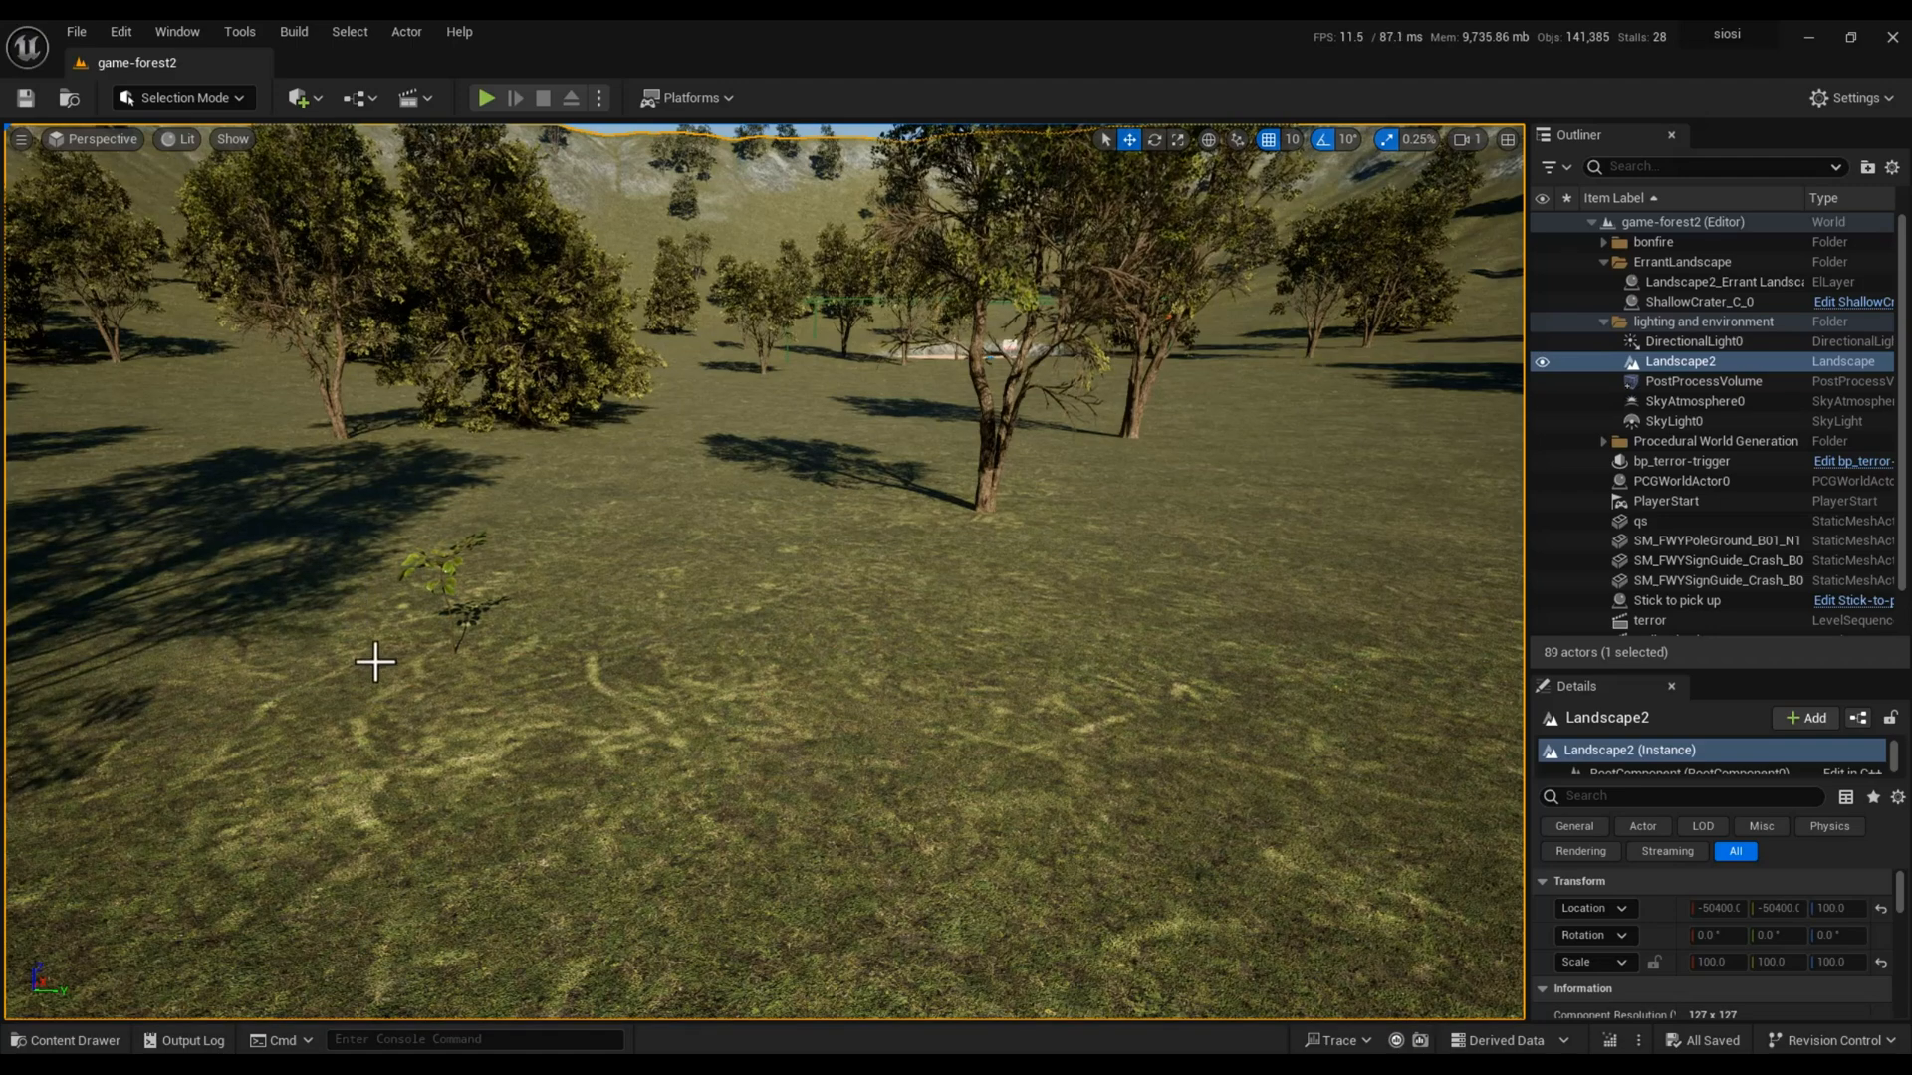
left_click(376, 95)
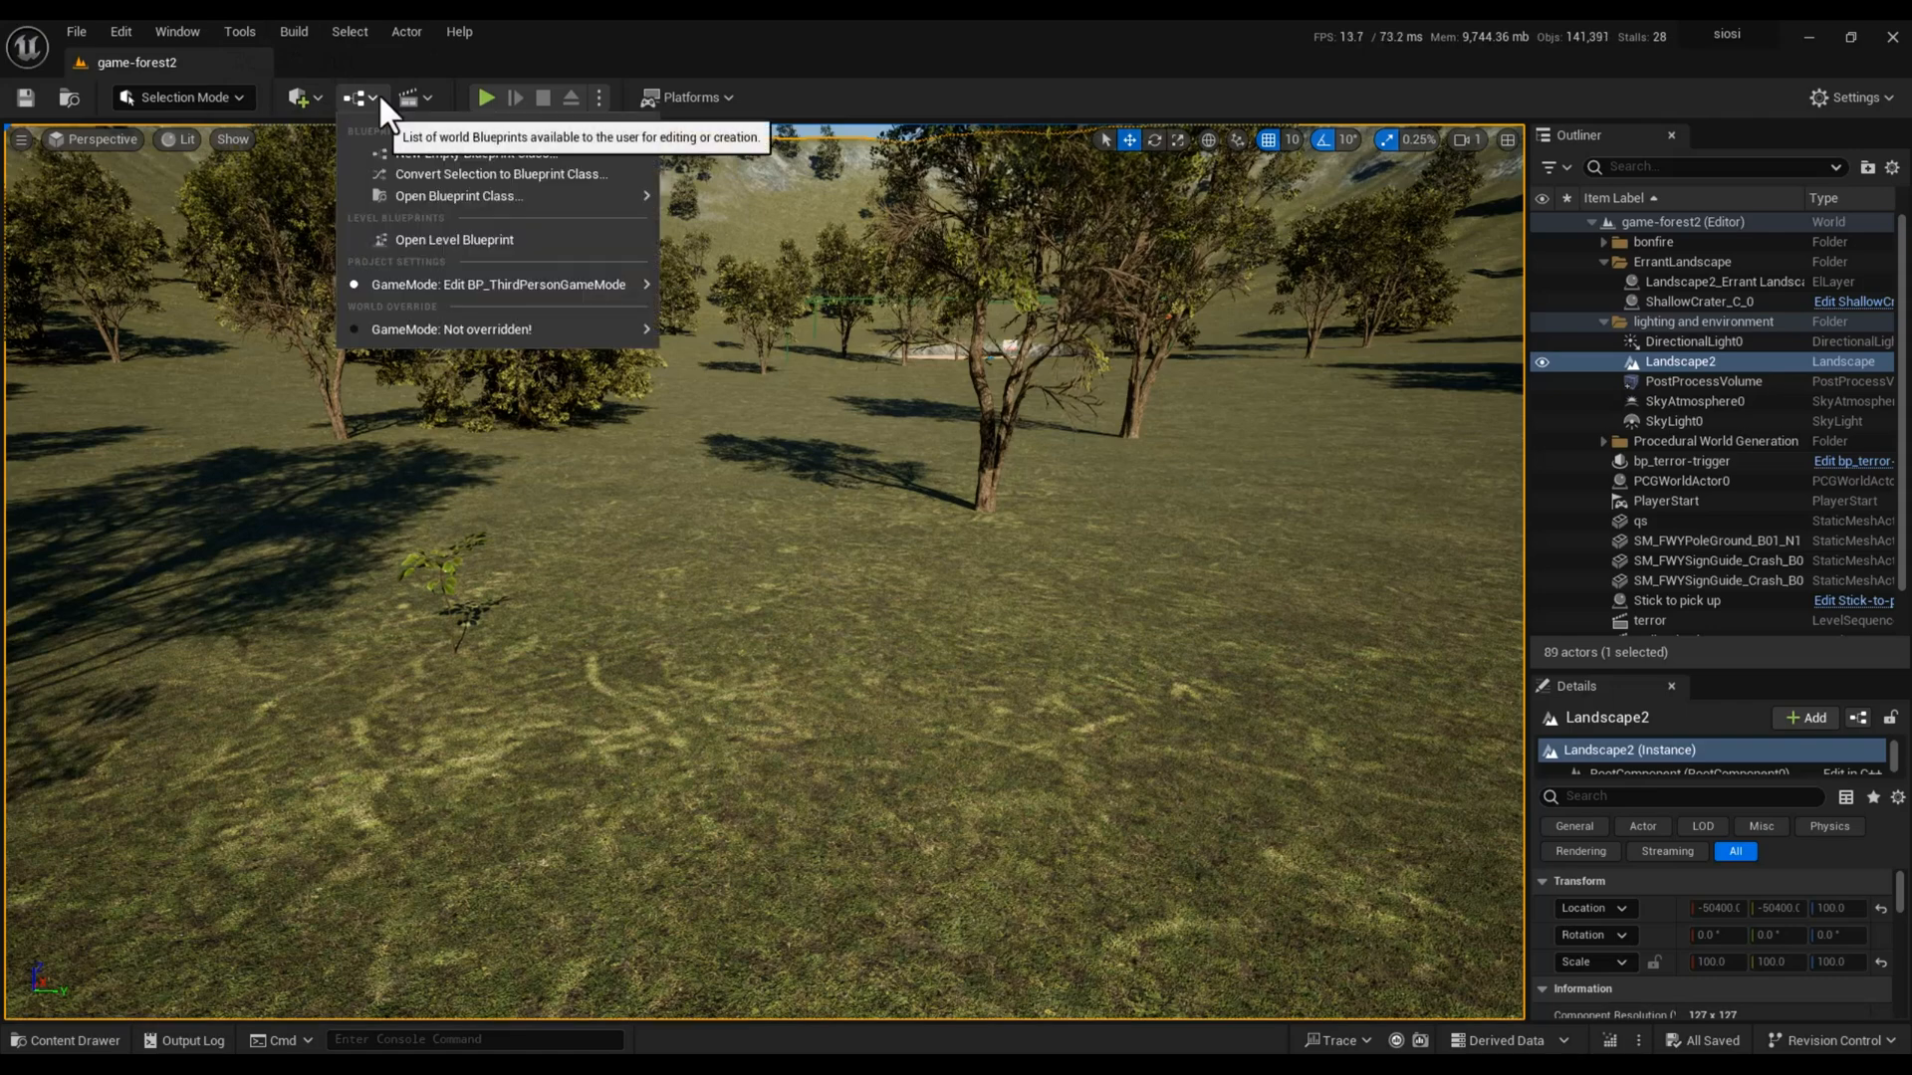
left_click(482, 239)
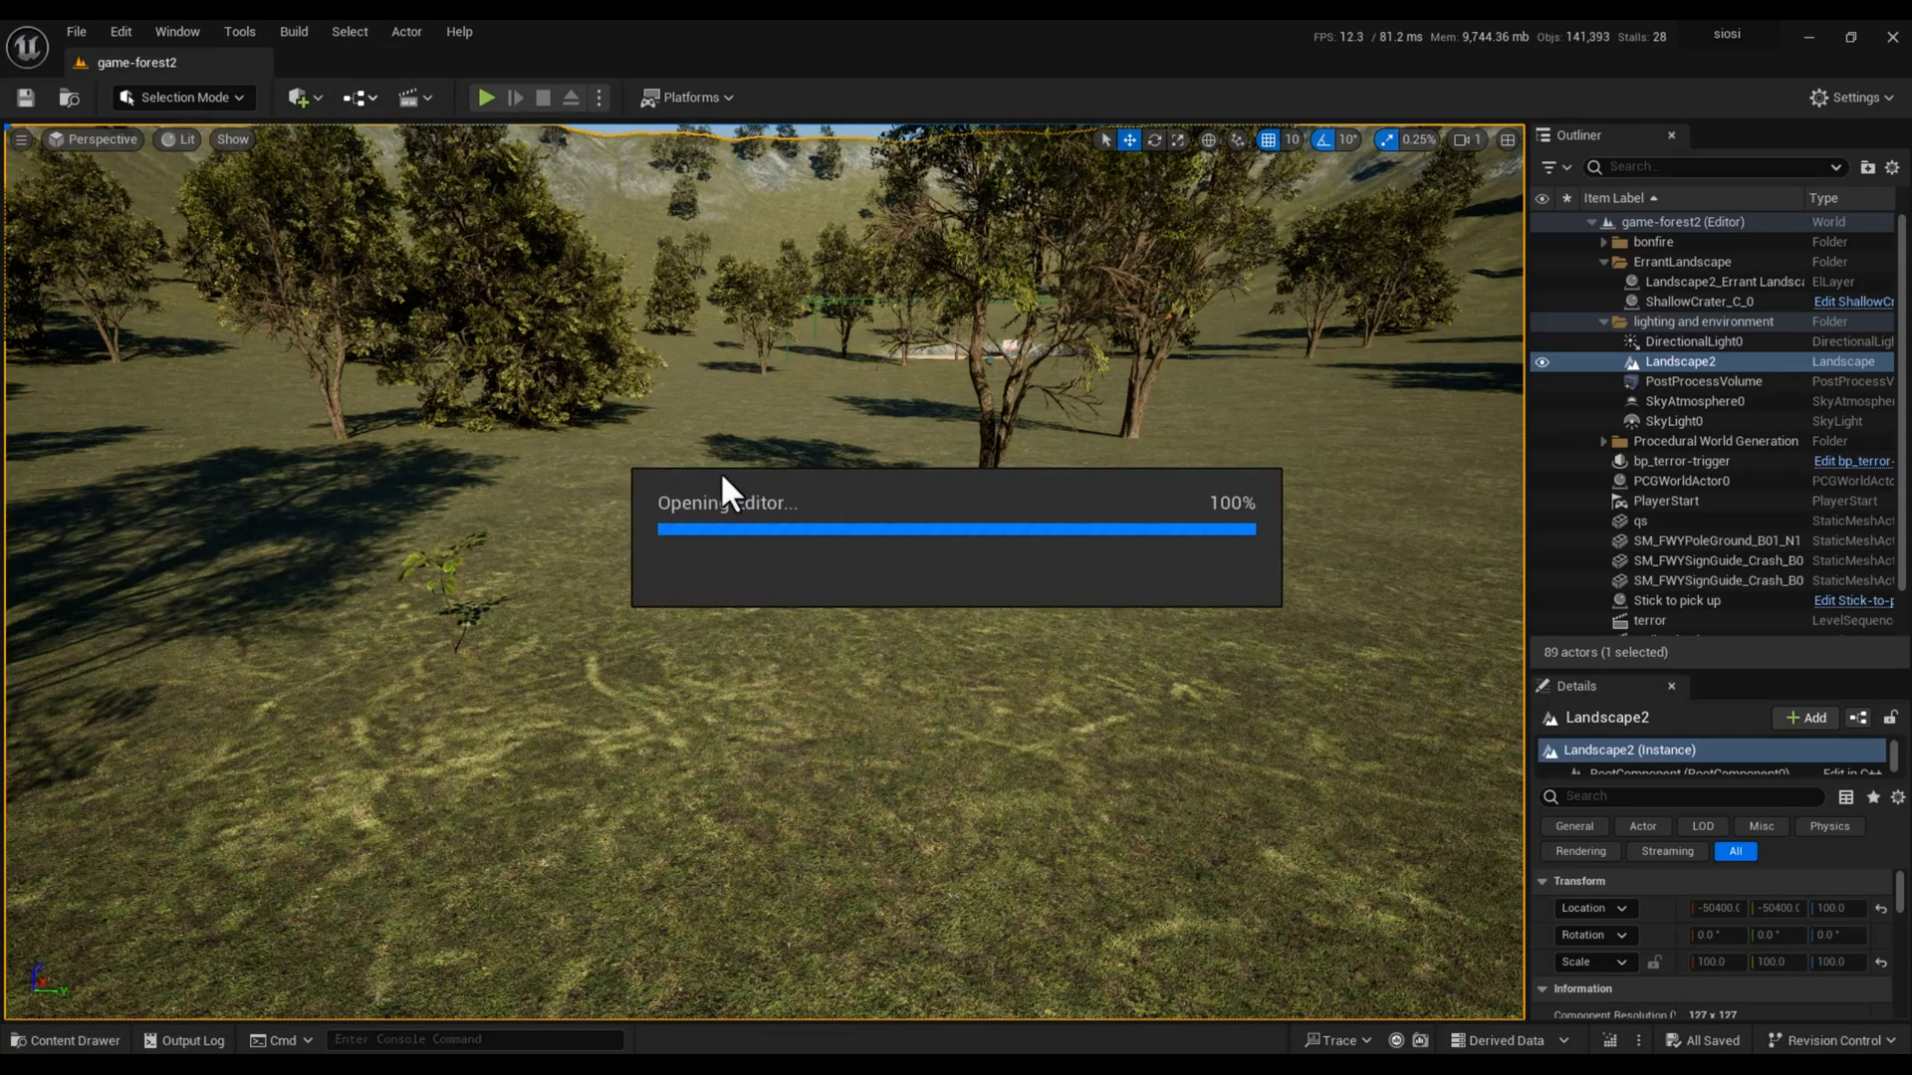
Step: Examine the overall layout of the Level Blueprint's Event Graph, including all commented node groups
left_click(1340, 317)
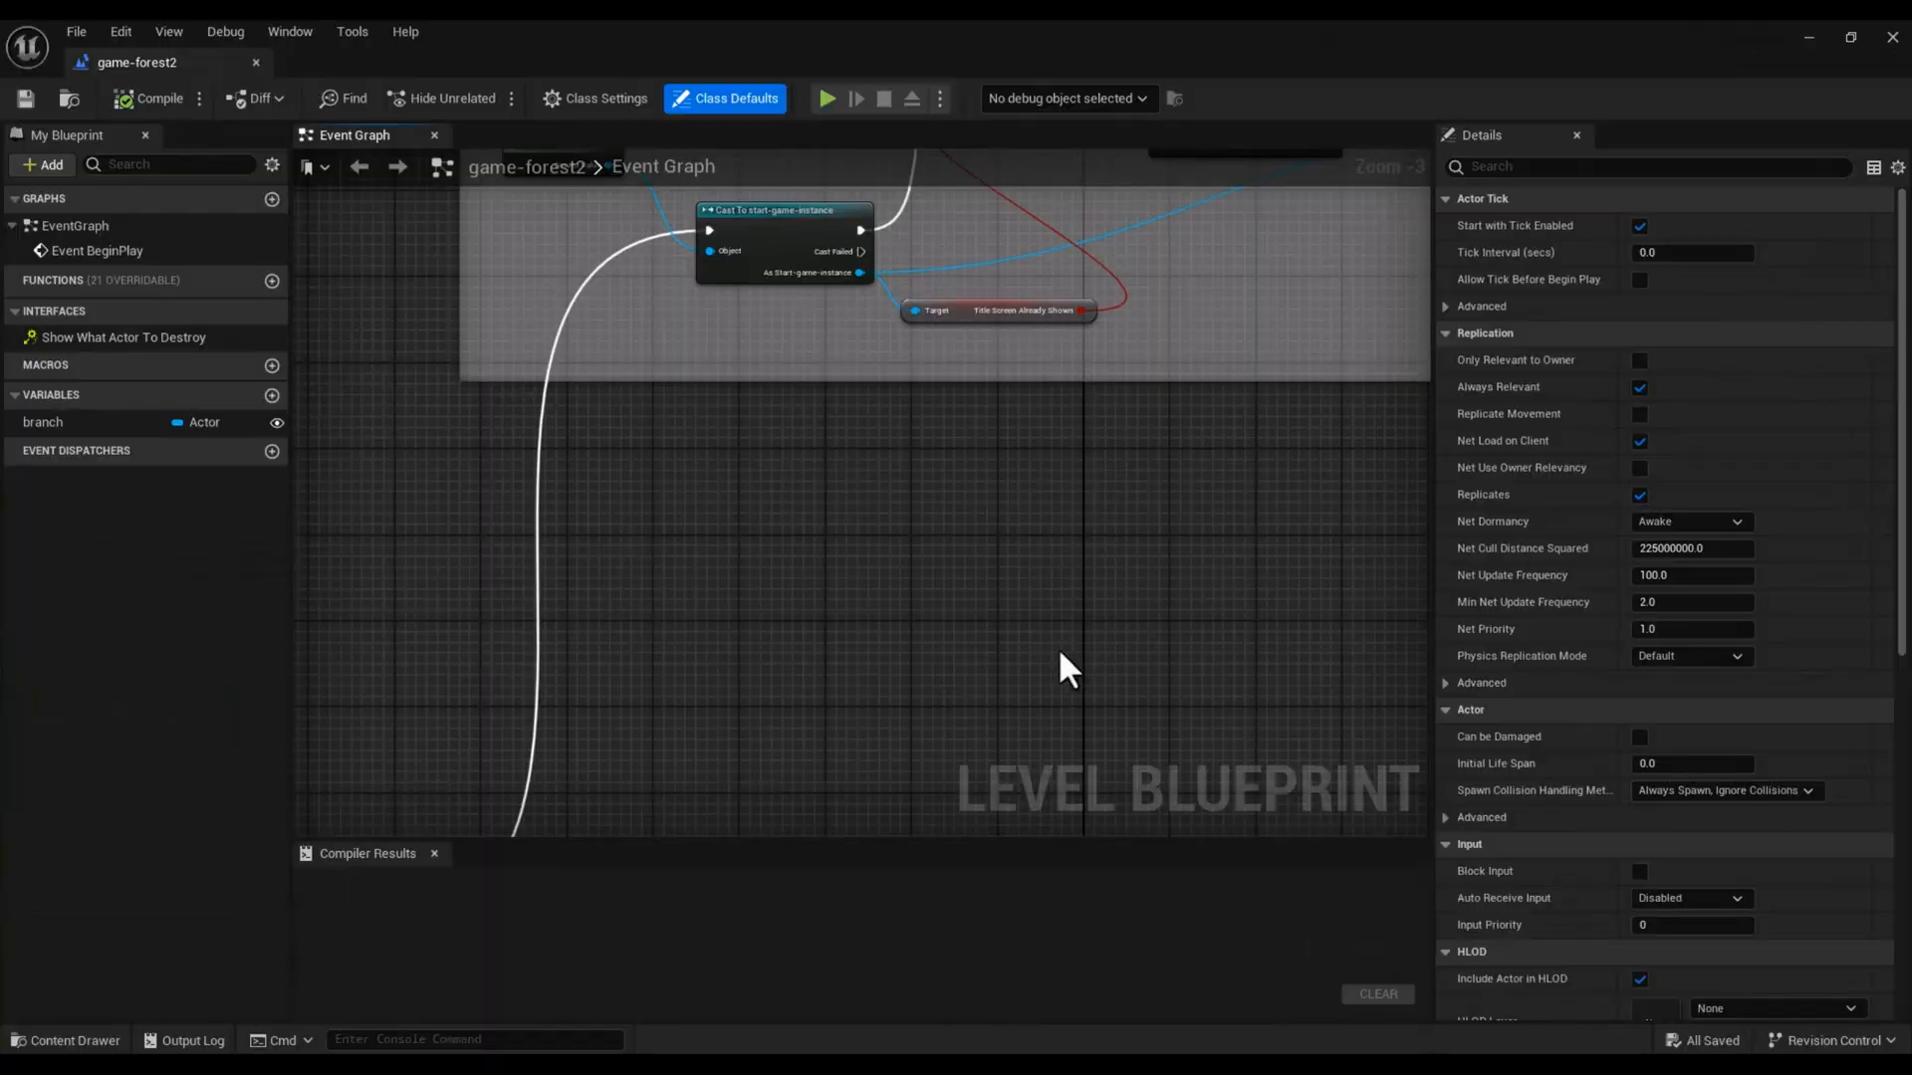
scroll(1053, 575, "down", 4)
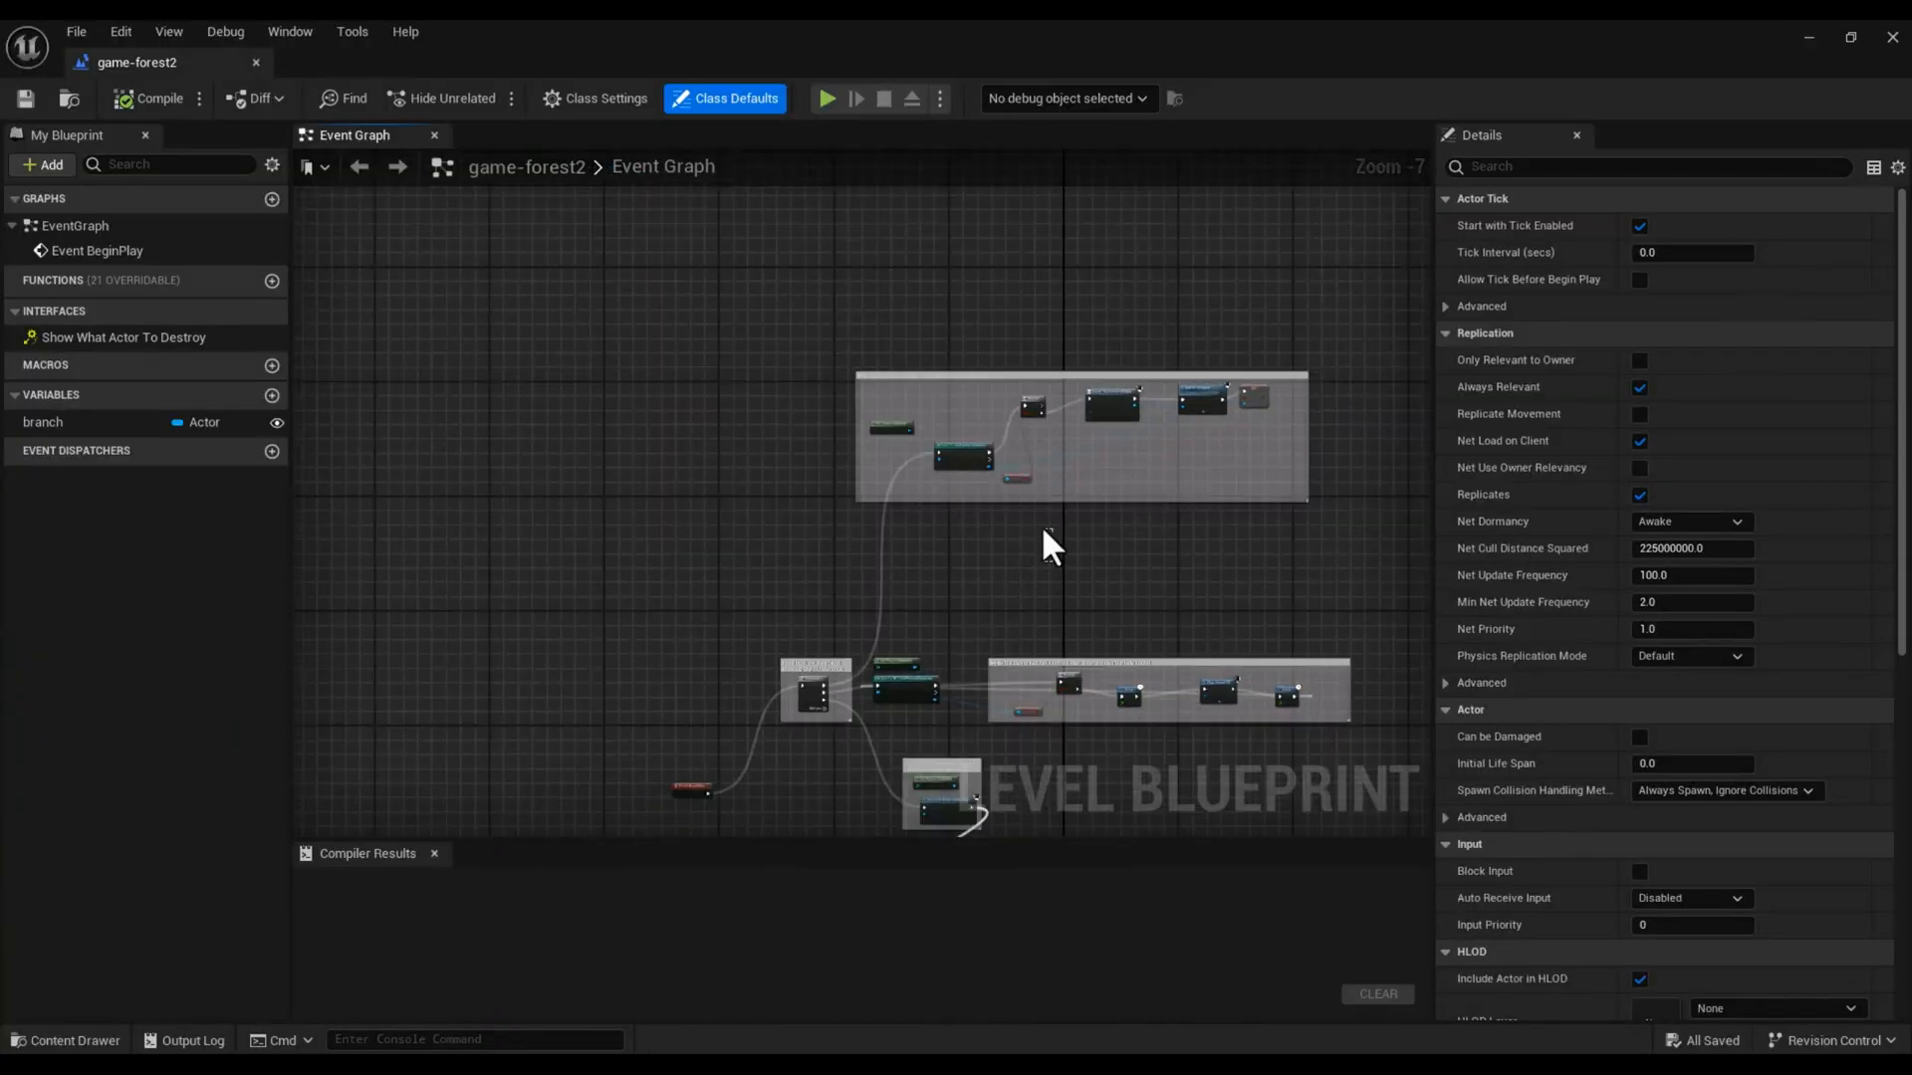
scroll(1043, 530, "down", 1)
right_click_drag(1263, 579, 1084, 412)
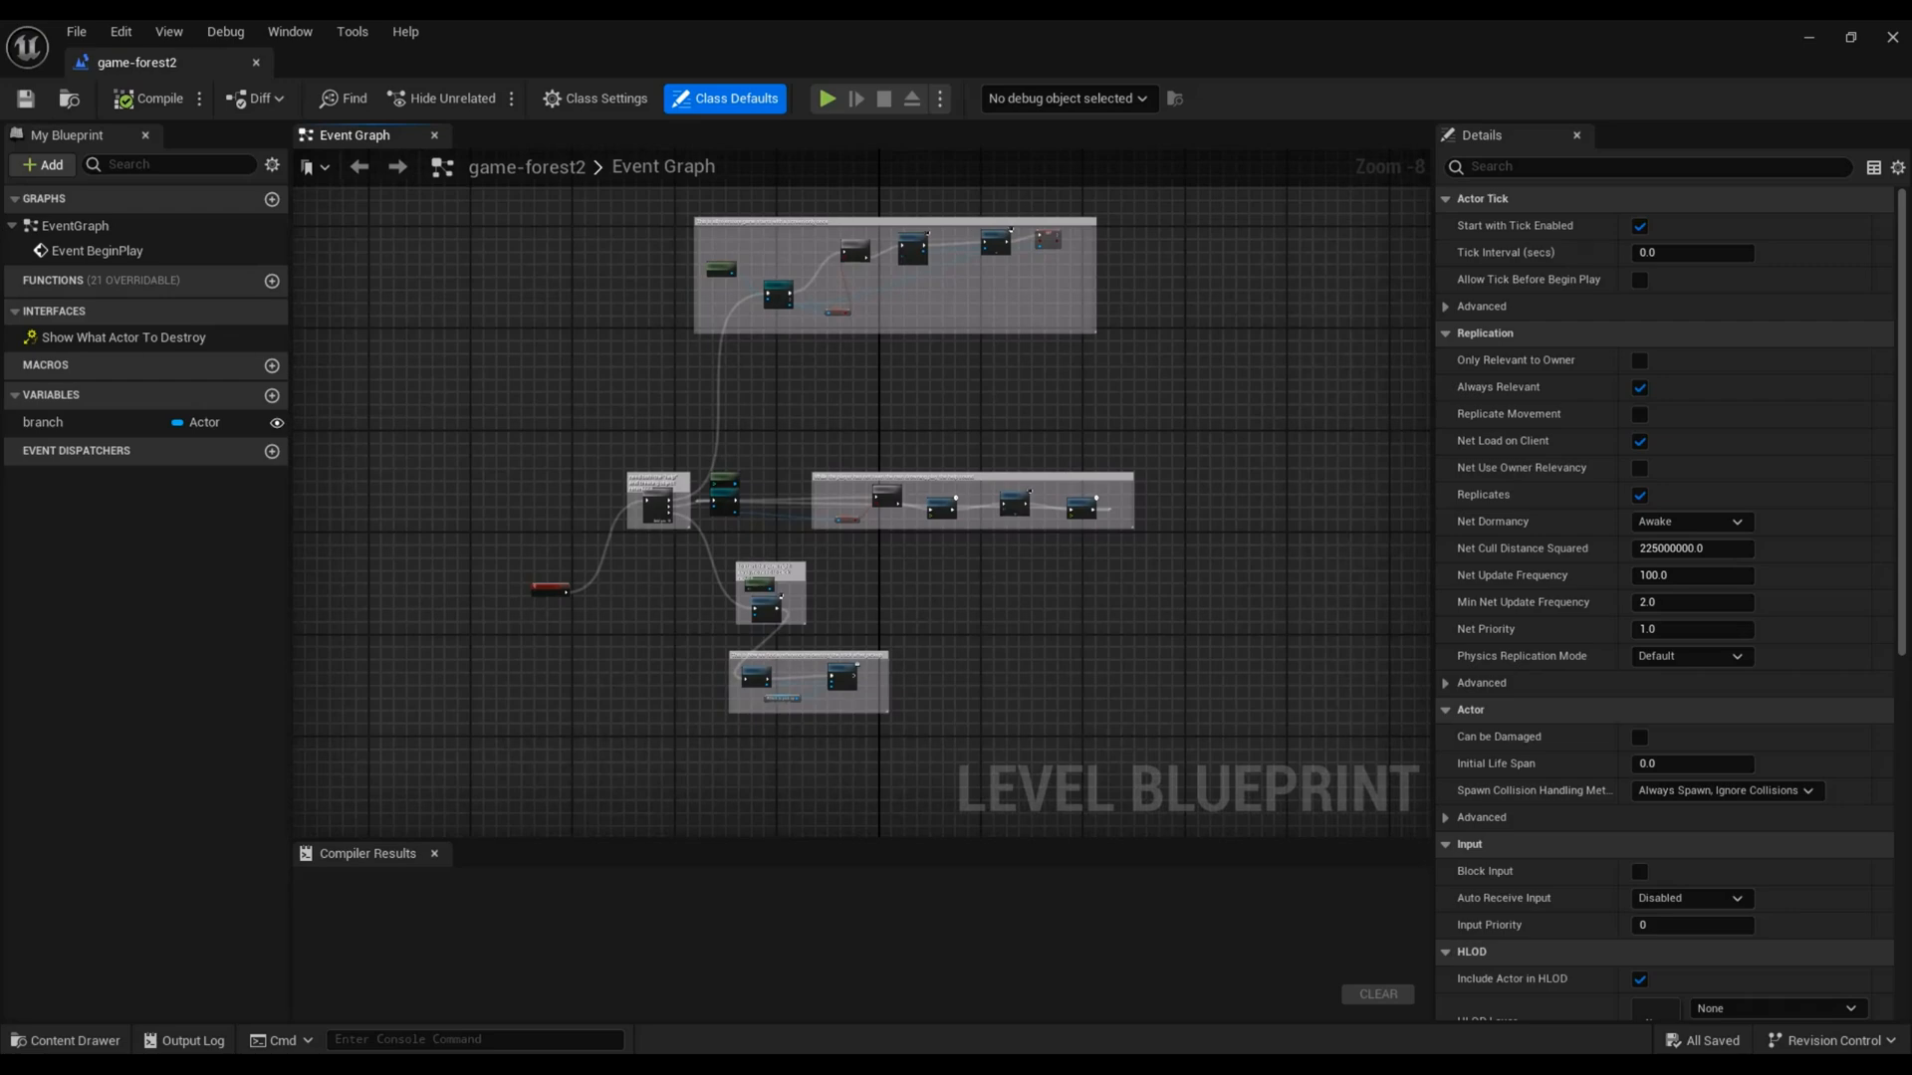
right_click_drag(1083, 414, 1108, 463)
left_click(884, 484)
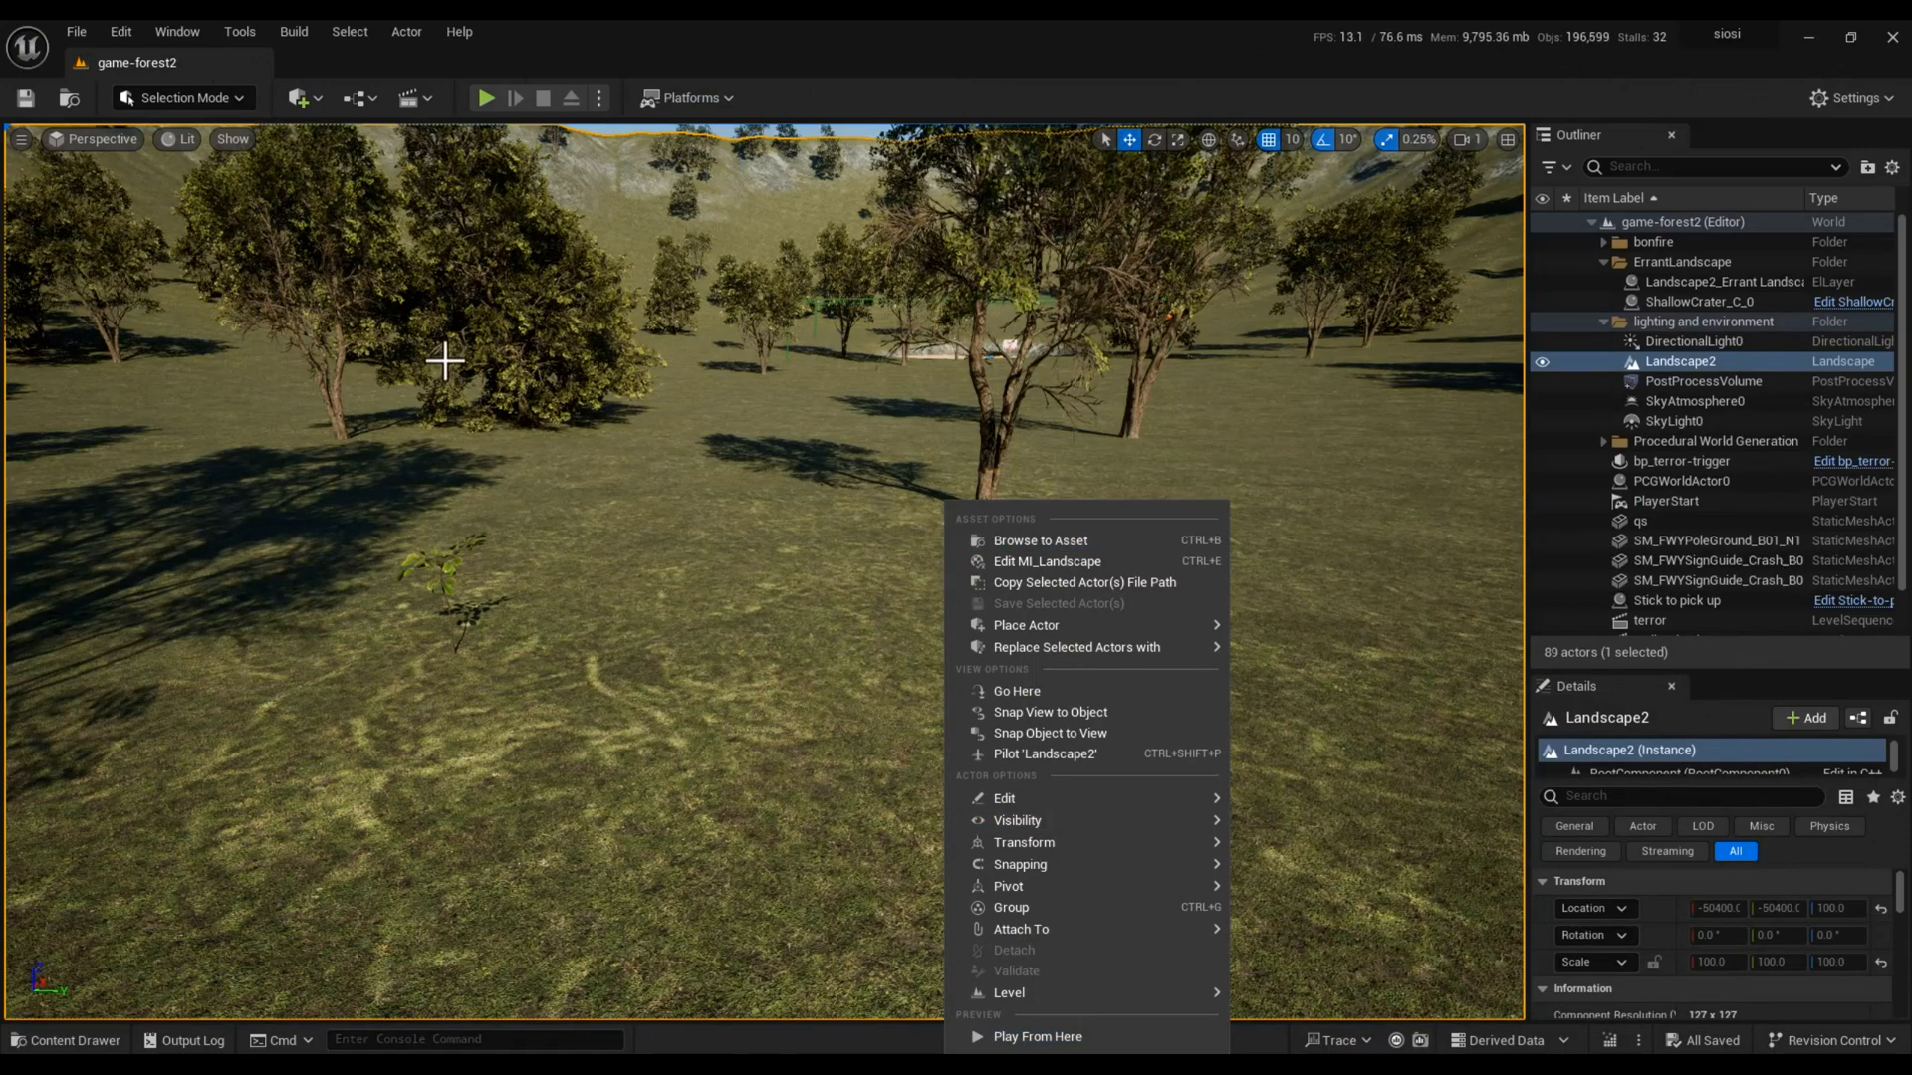
left_click(683, 499)
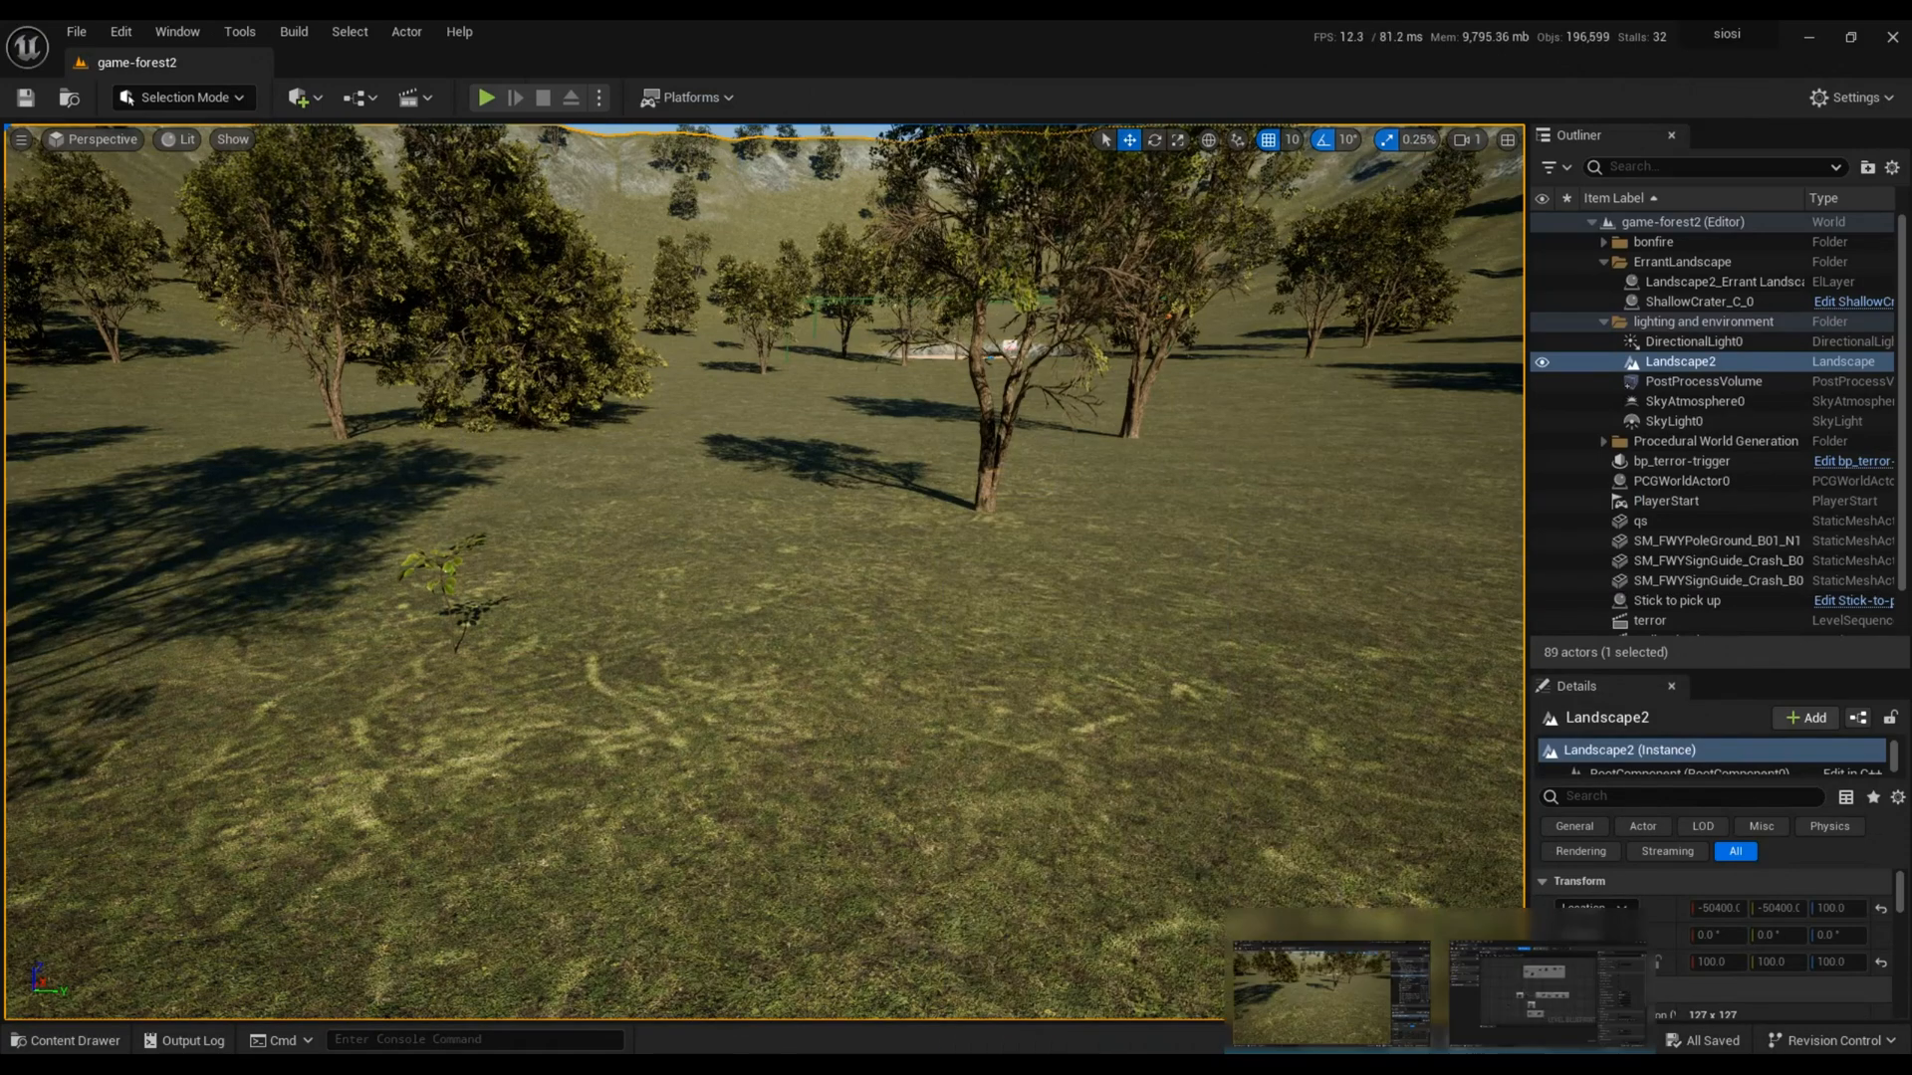
left_click(1503, 999)
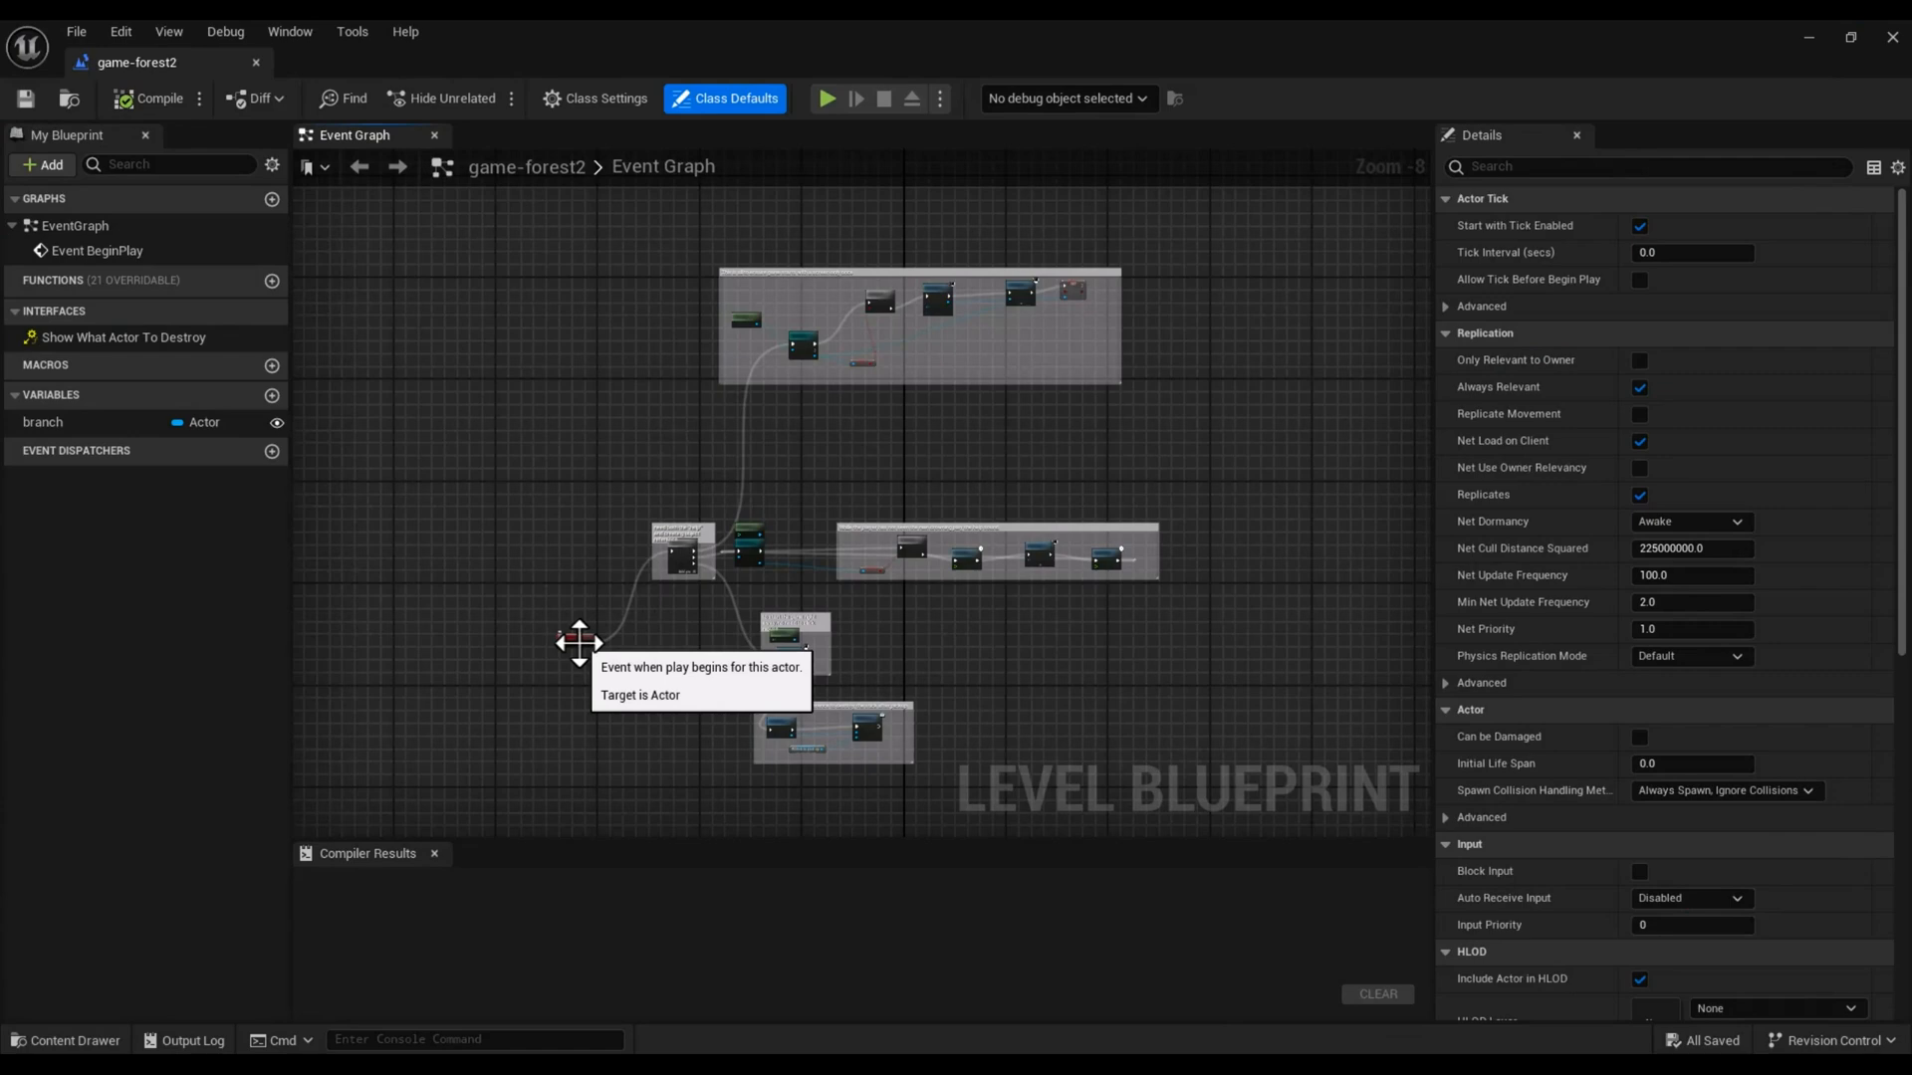
Step: Examine the Event BeginPlay chain from the Sequence node to Get Game Instance and the Cast To start-game-instance node
scroll(578, 642, "up", 8)
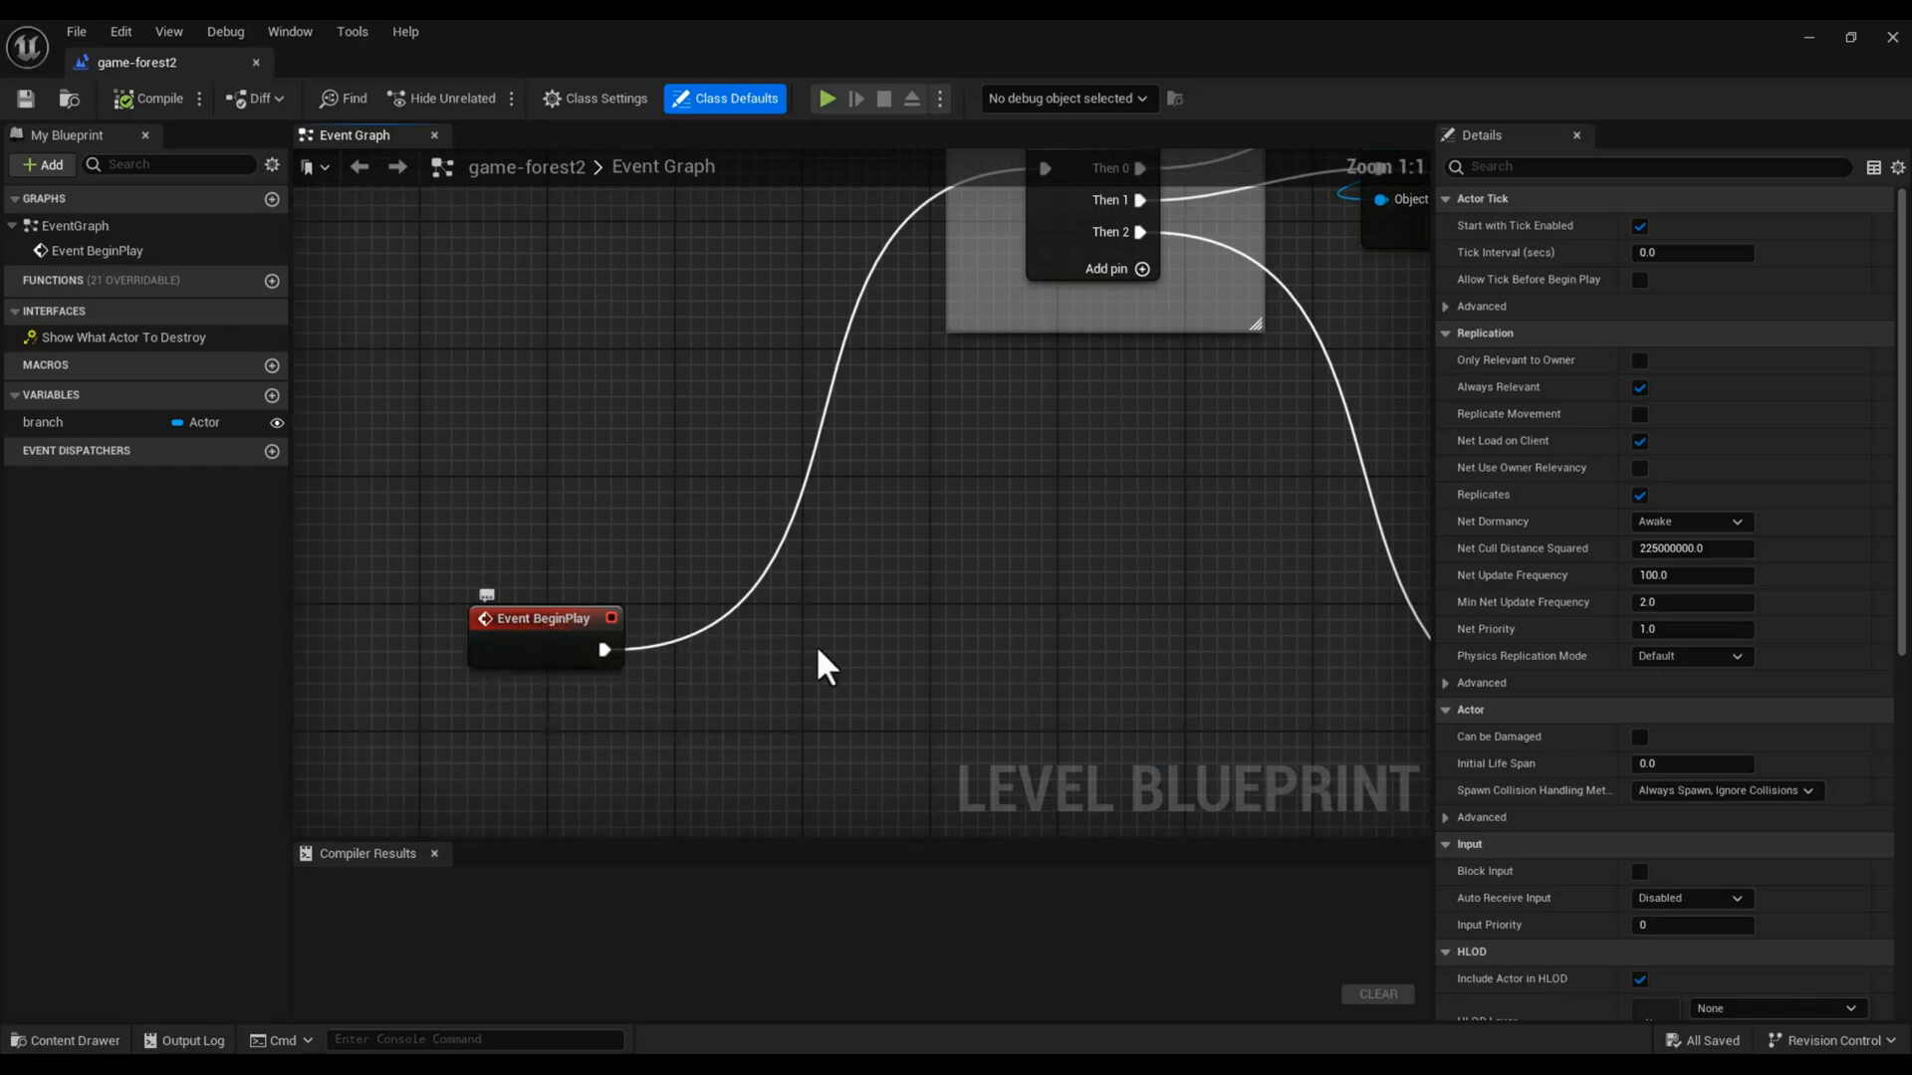
right_click_drag(985, 517, 607, 793)
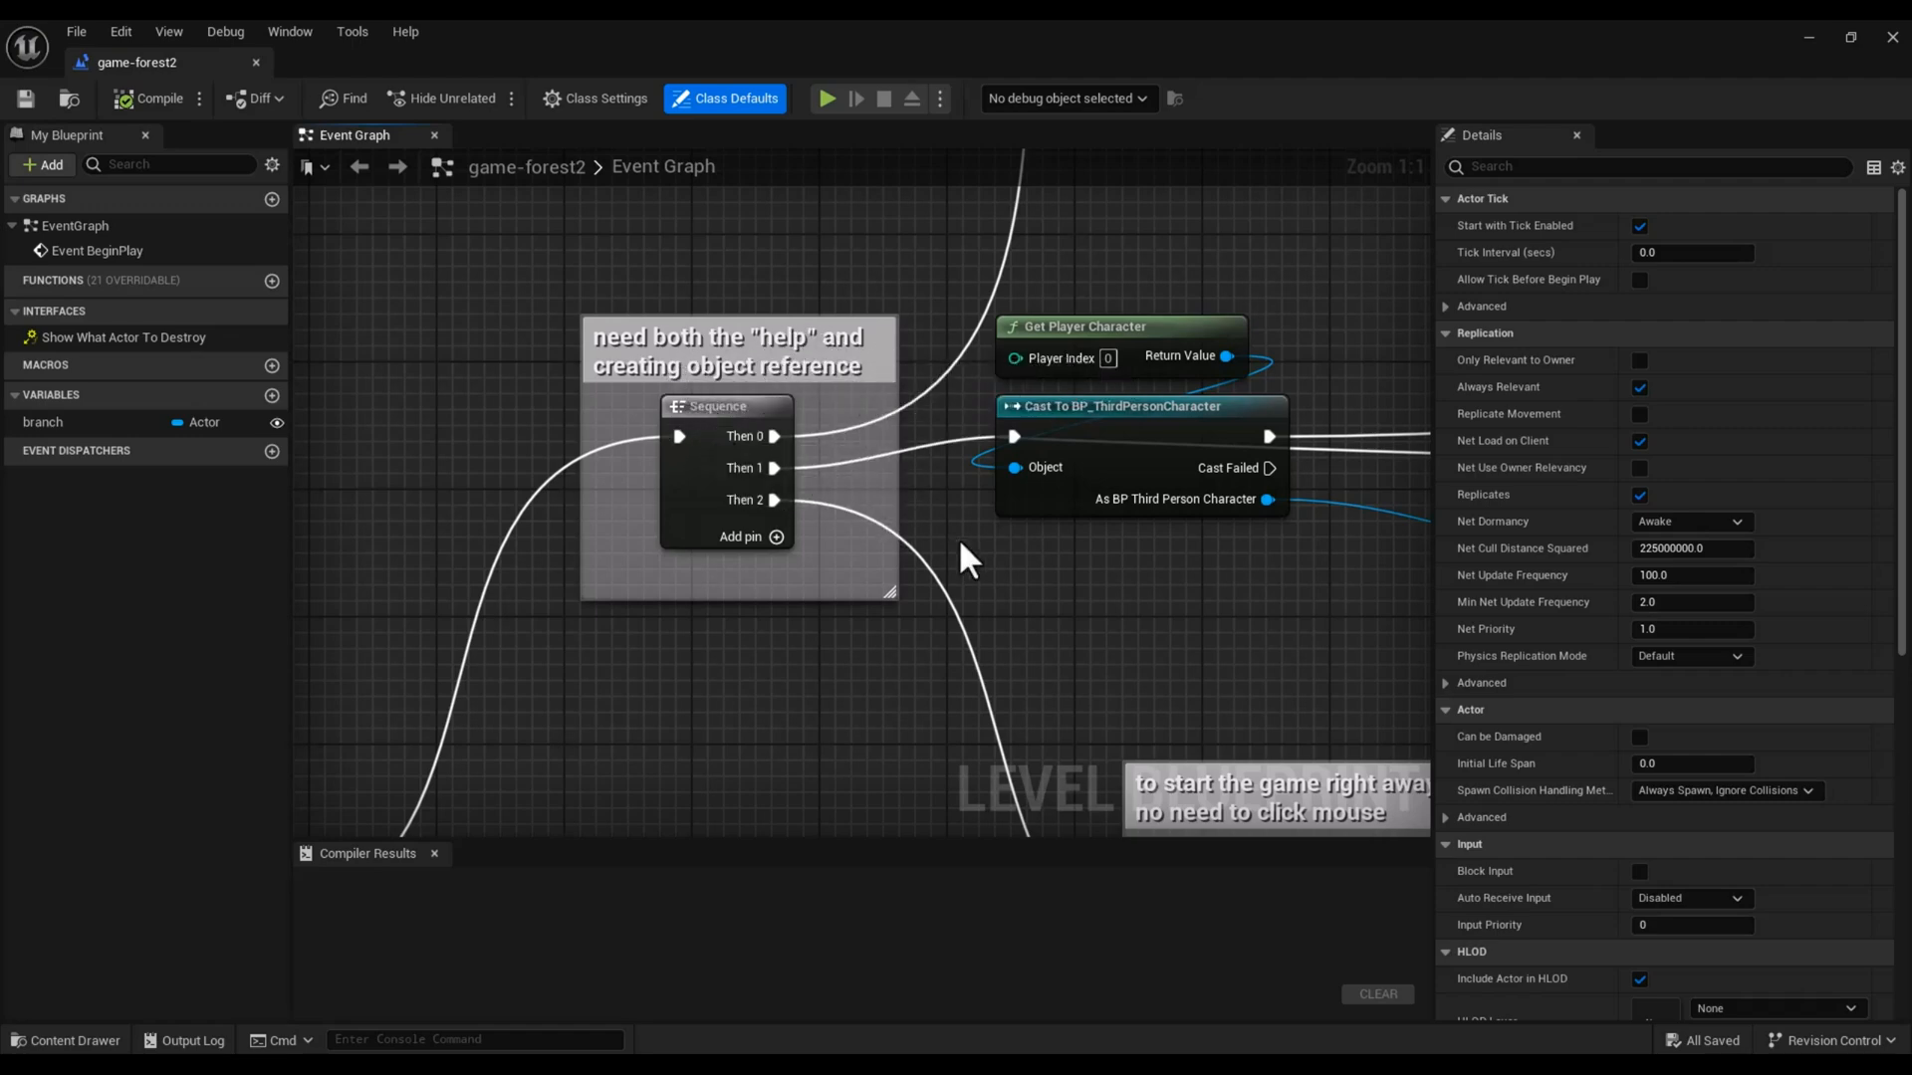
right_click_drag(1027, 558, 983, 513)
left_click(576, 760)
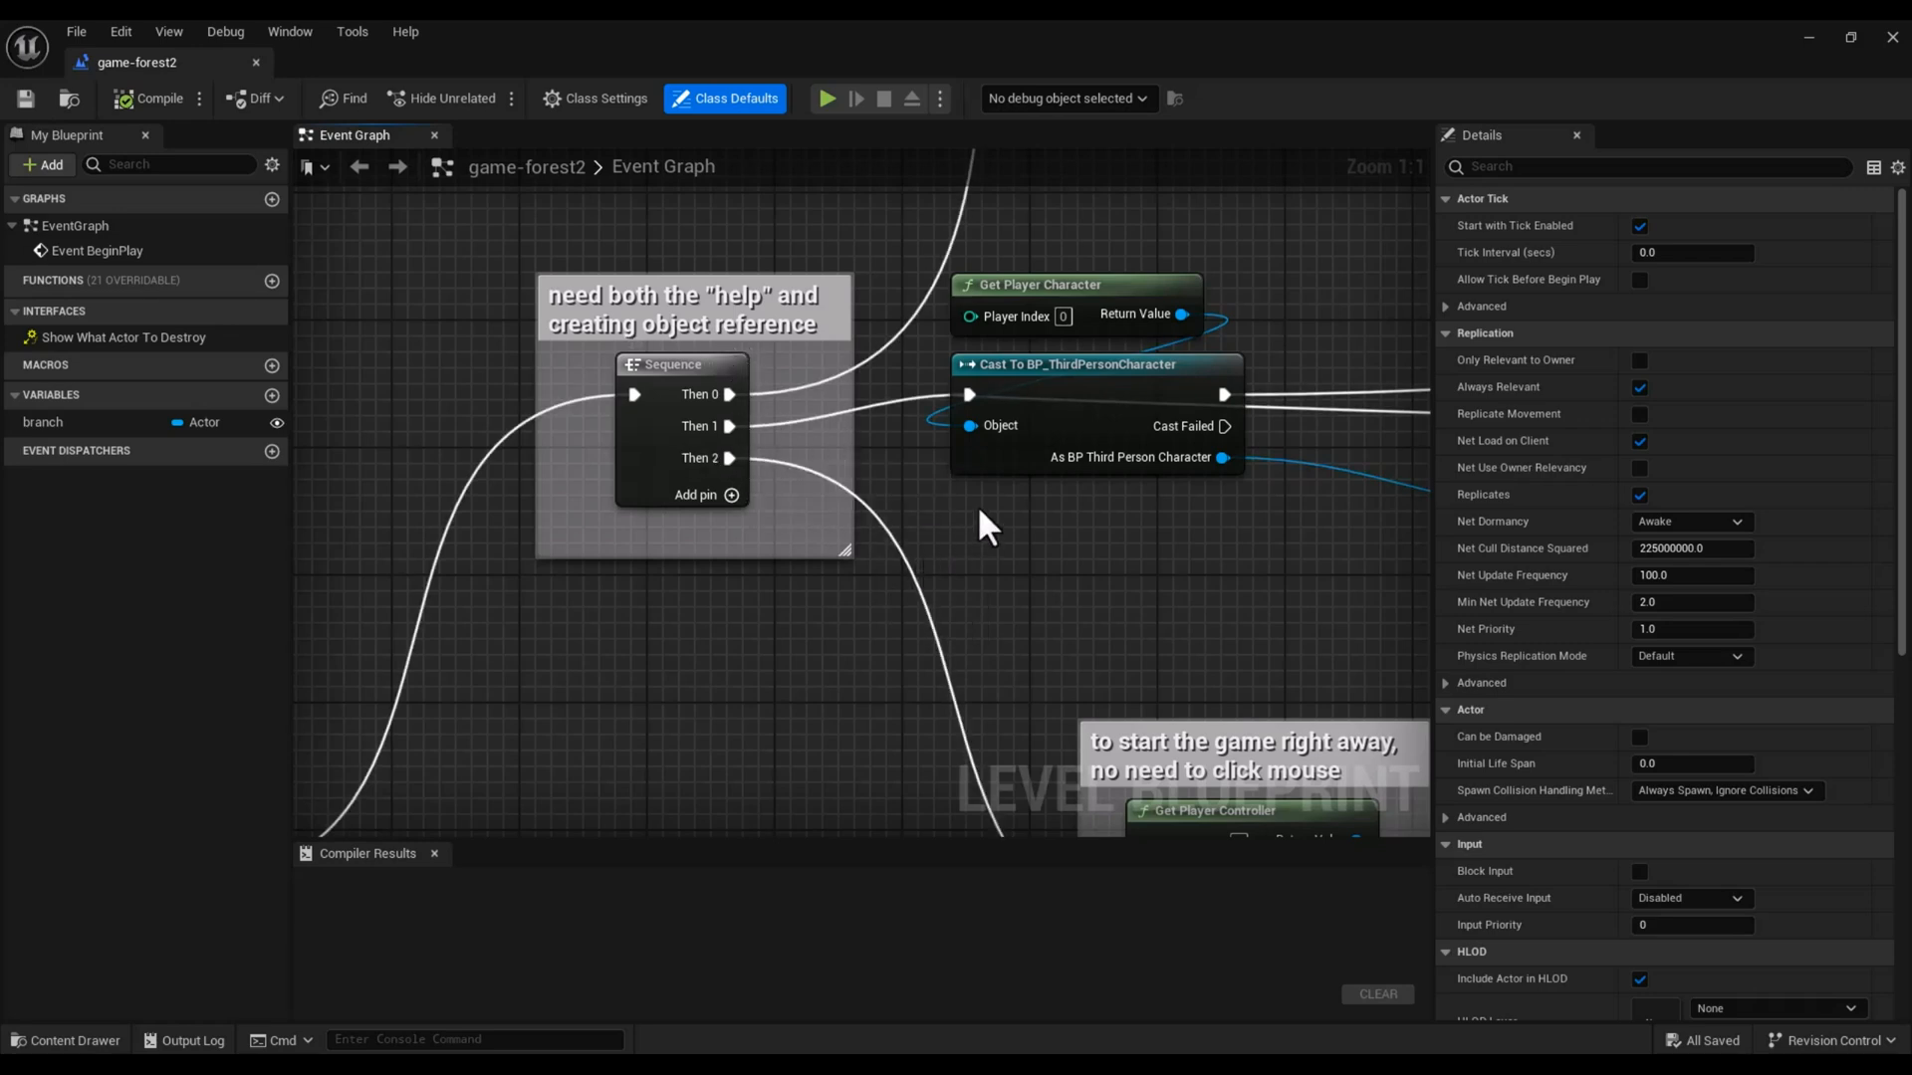
right_click_drag(936, 597, 817, 767)
right_click(818, 767)
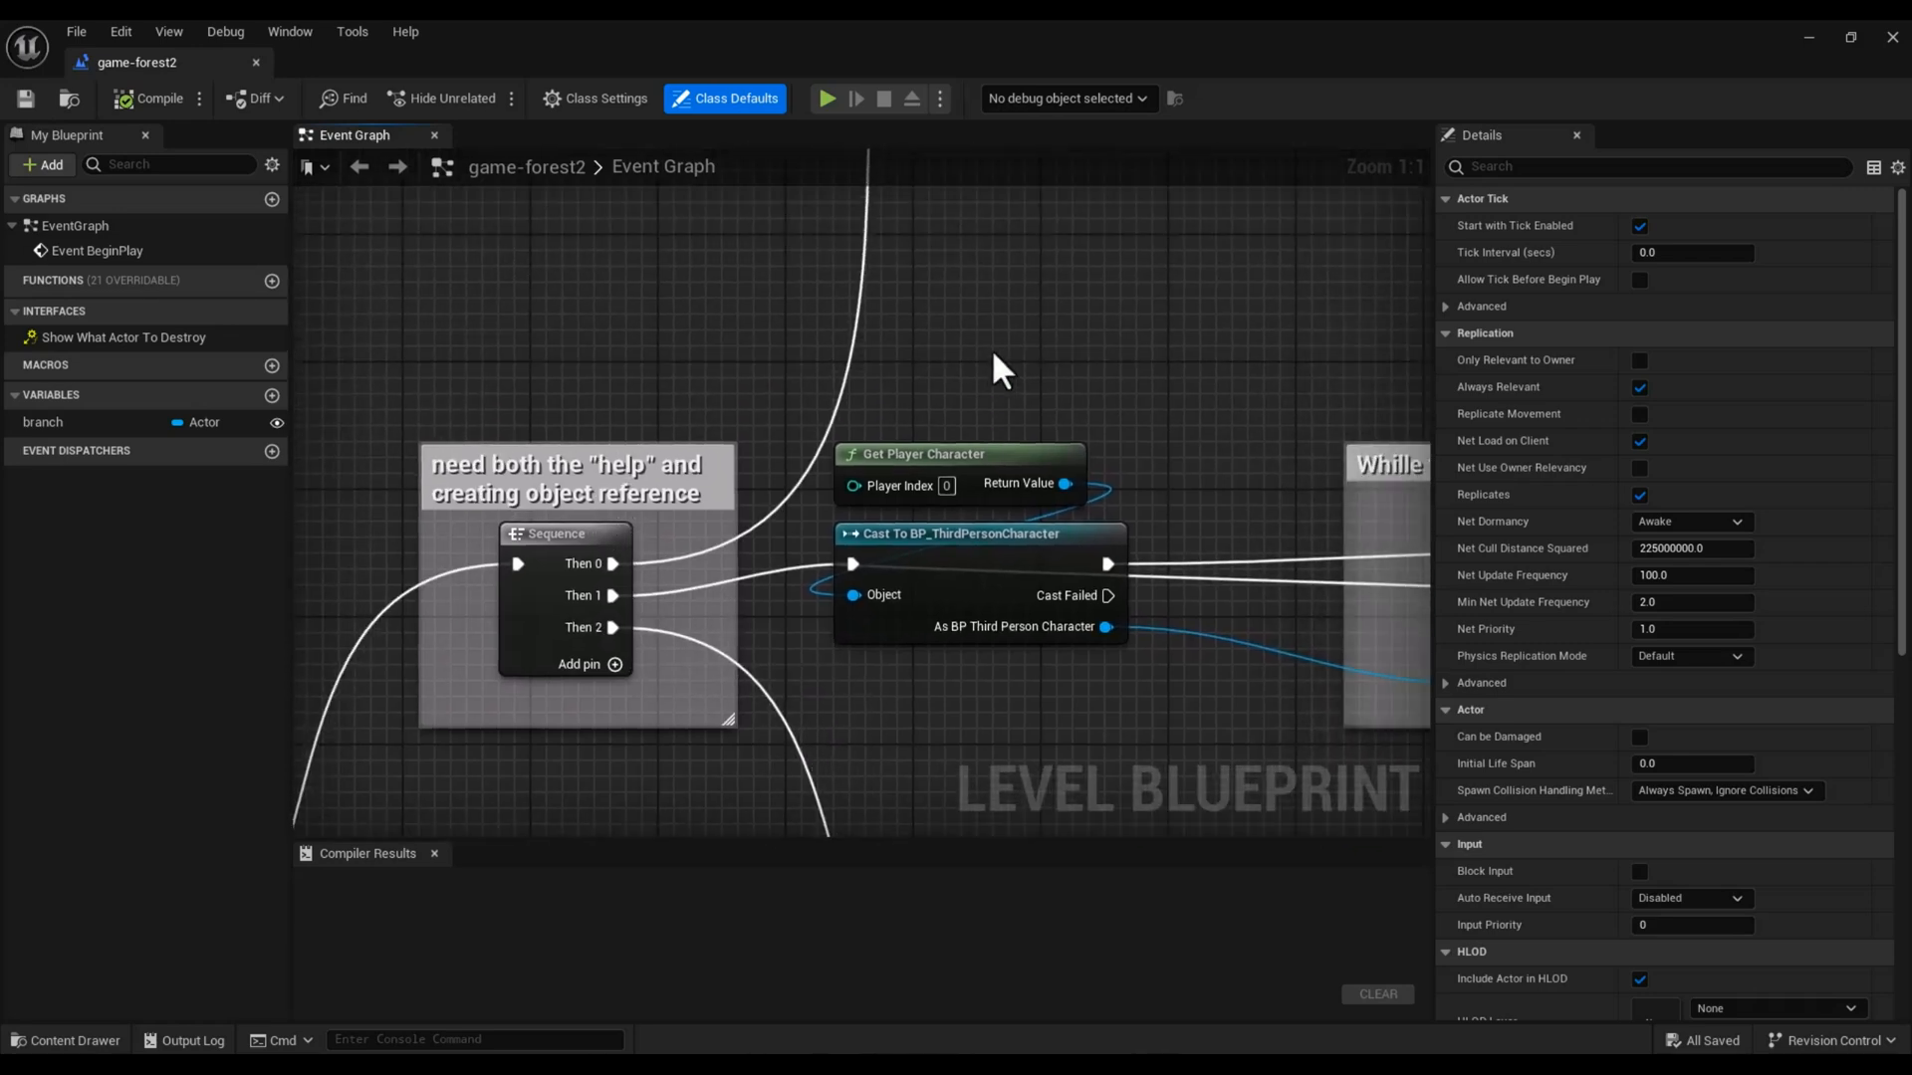
left_click(1012, 257)
right_click_drag(1009, 293, 768, 721)
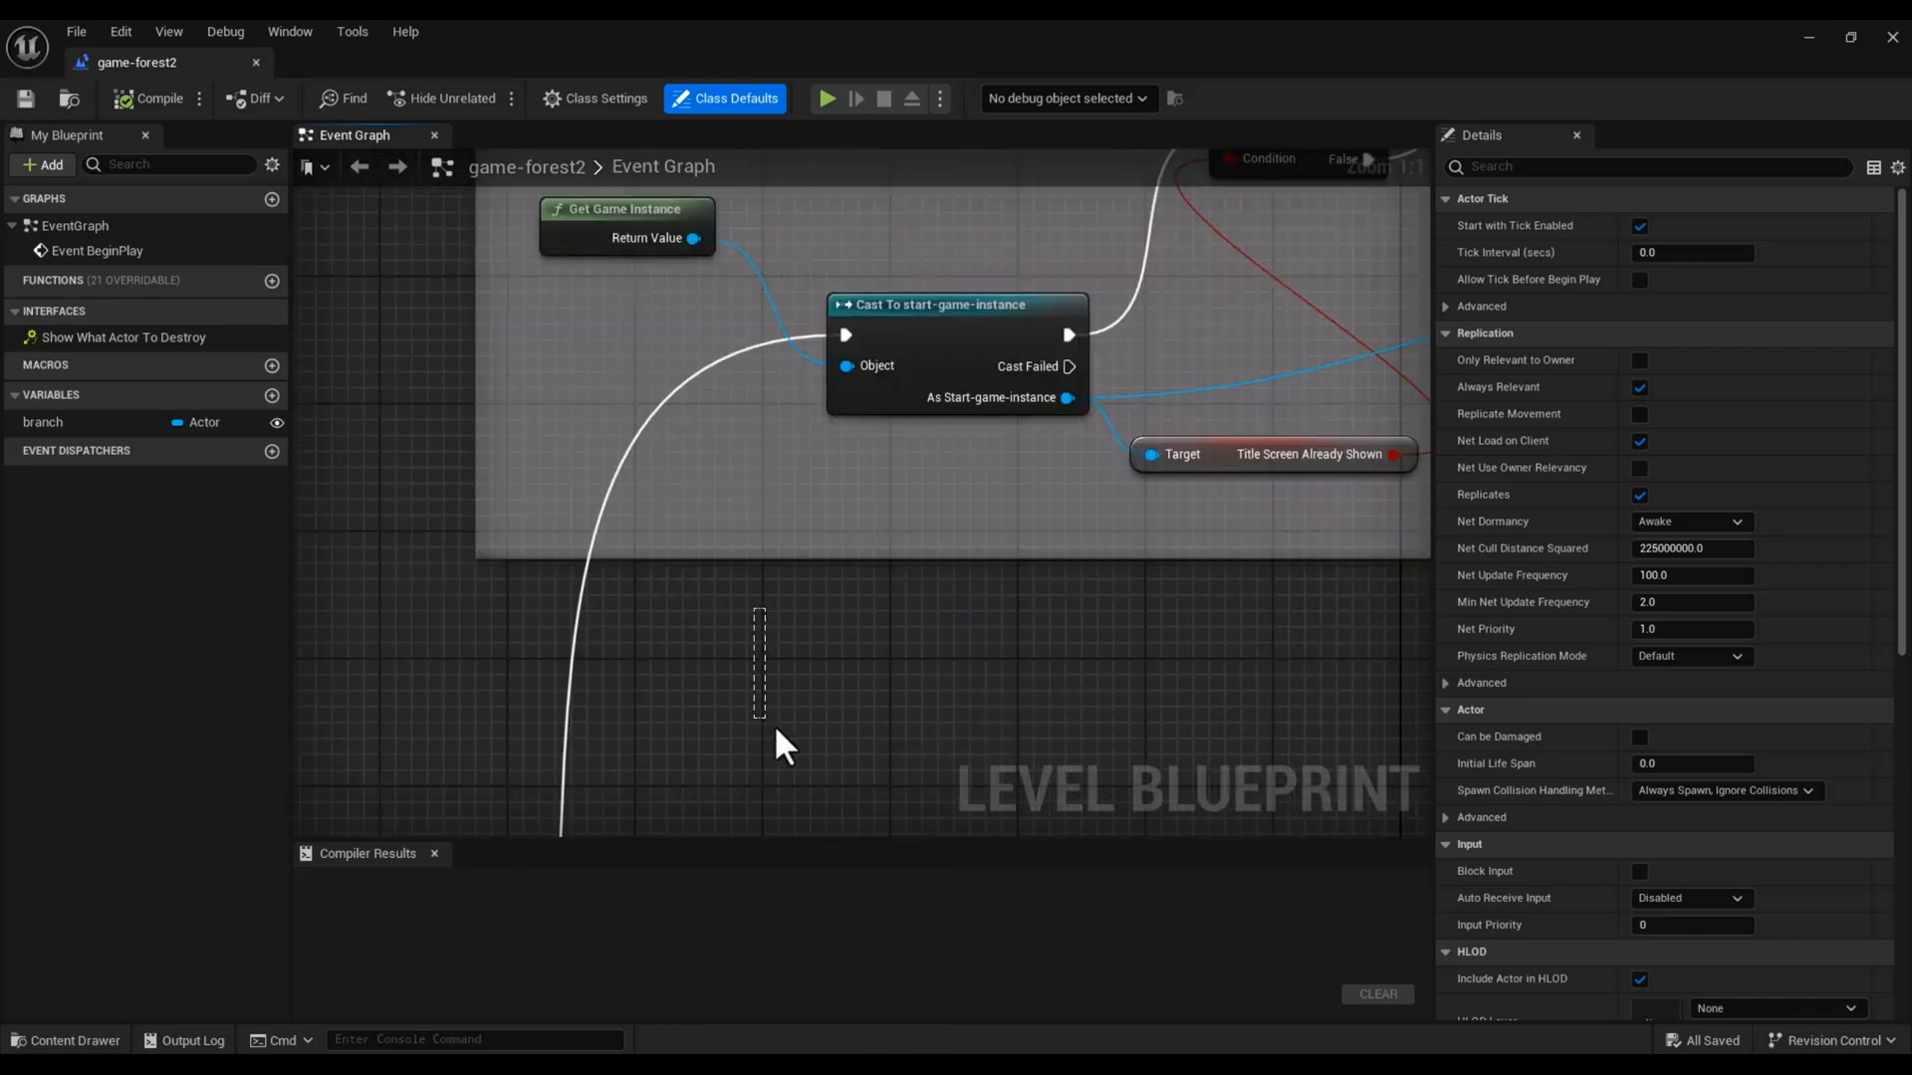
scroll(647, 344, "up", 1)
right_click_drag(463, 267, 379, 318)
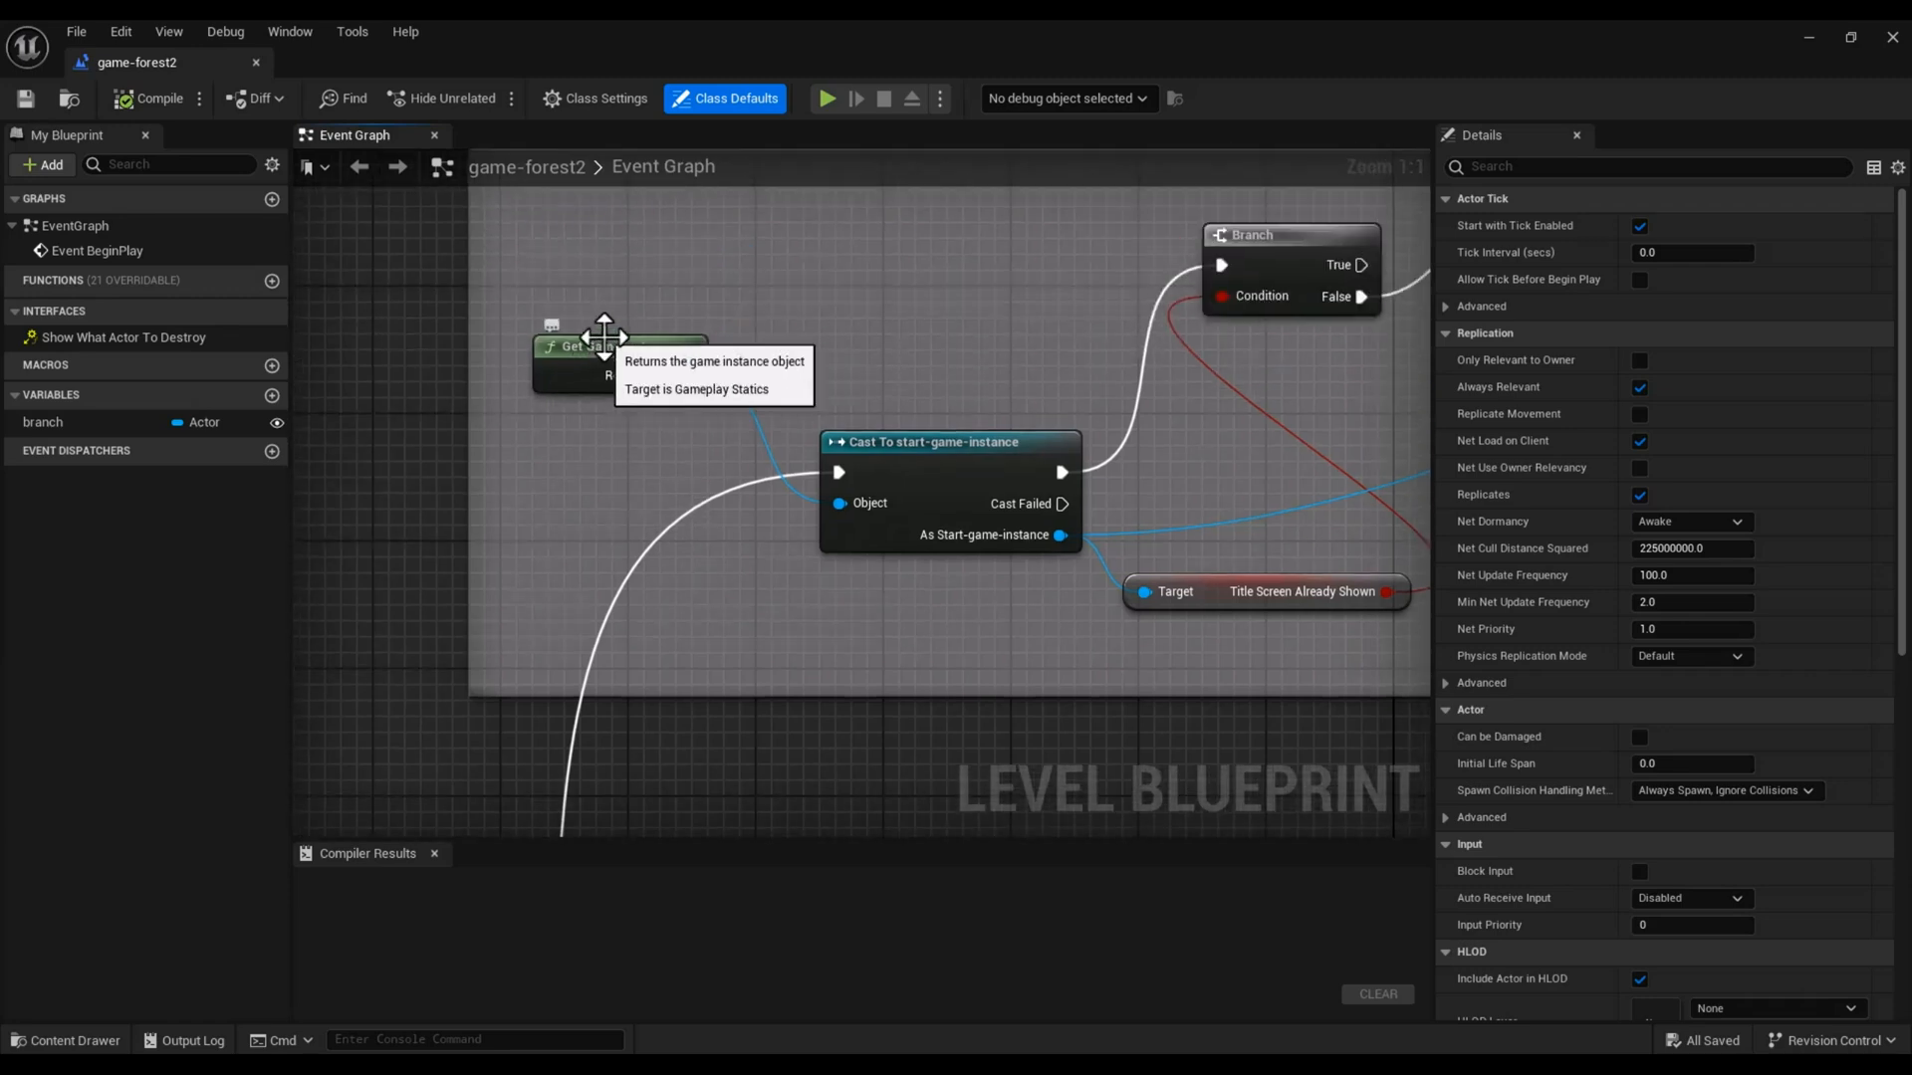
scroll(604, 338, "up", 1)
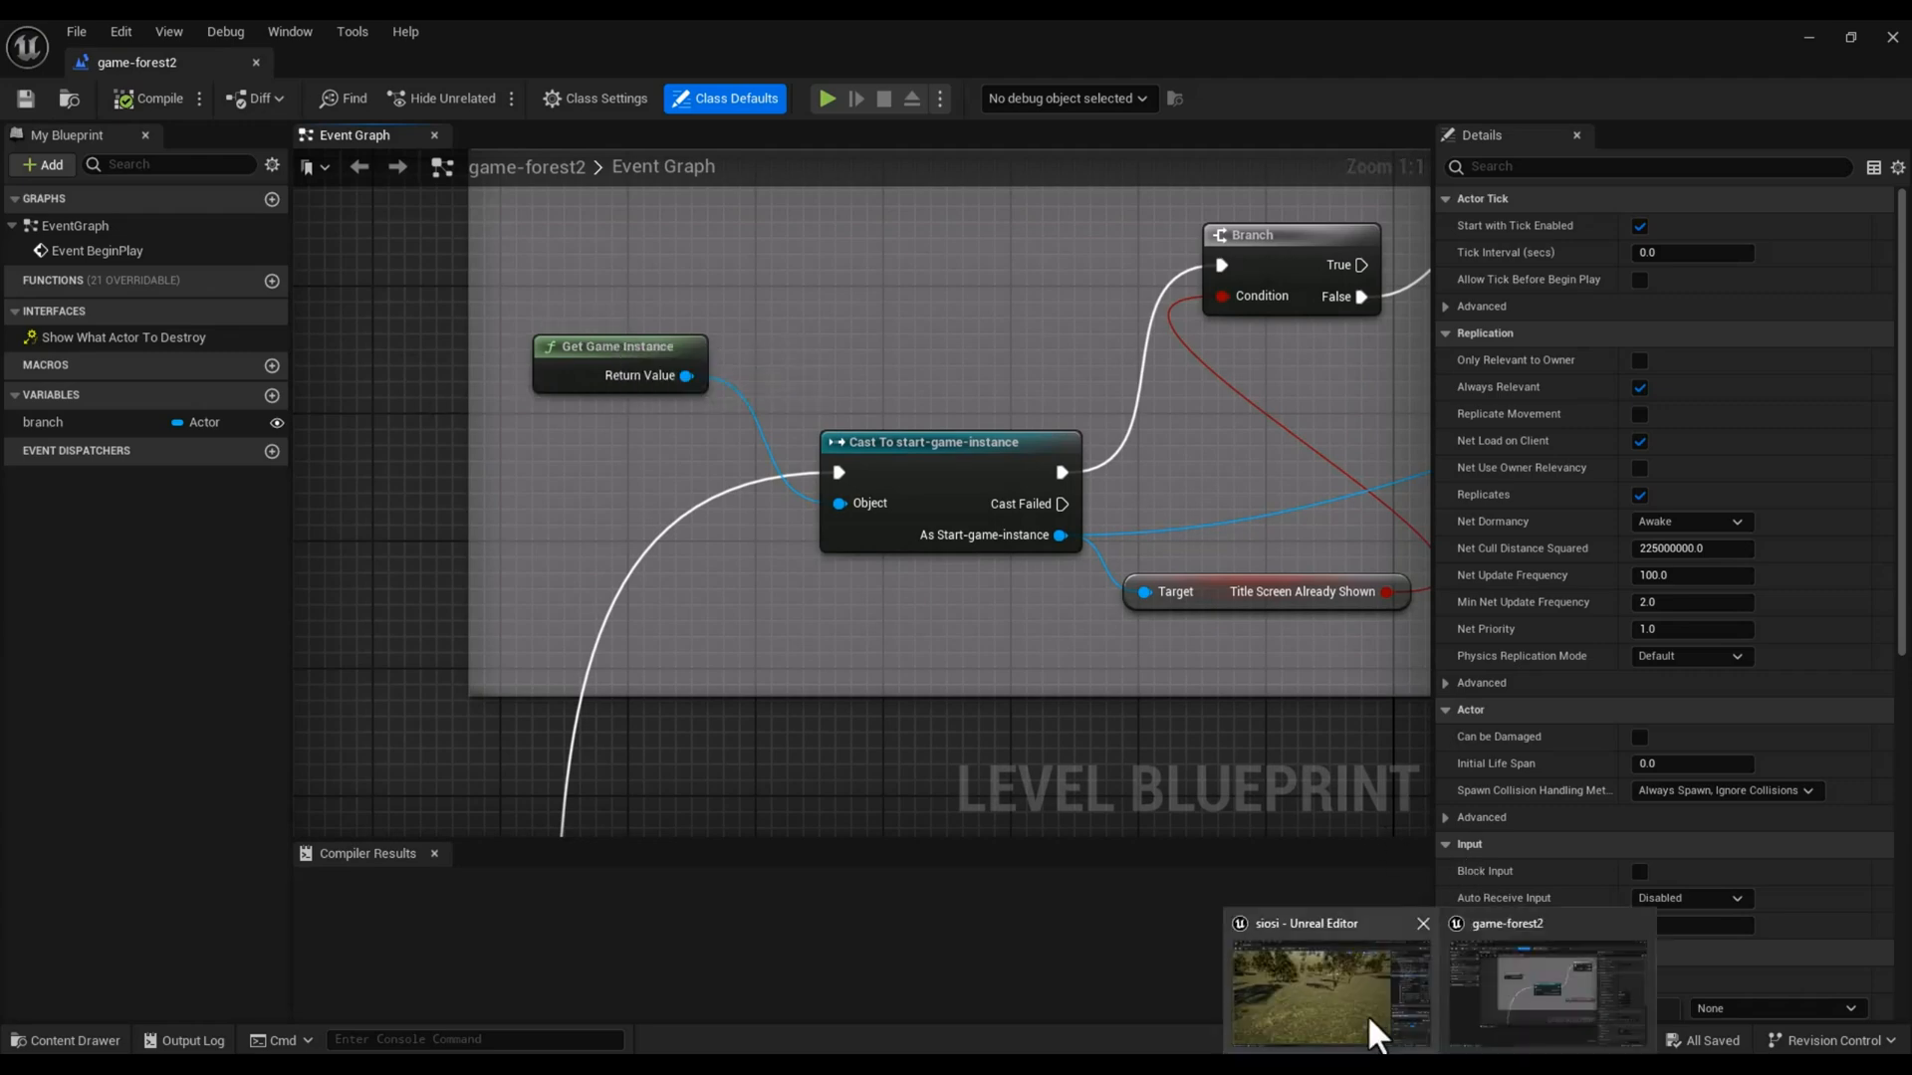
Step: Return to the level editor, play the level from a spot on the landscape, start the game from its title screen and stop the session
left_click(1808, 37)
right_click(918, 504)
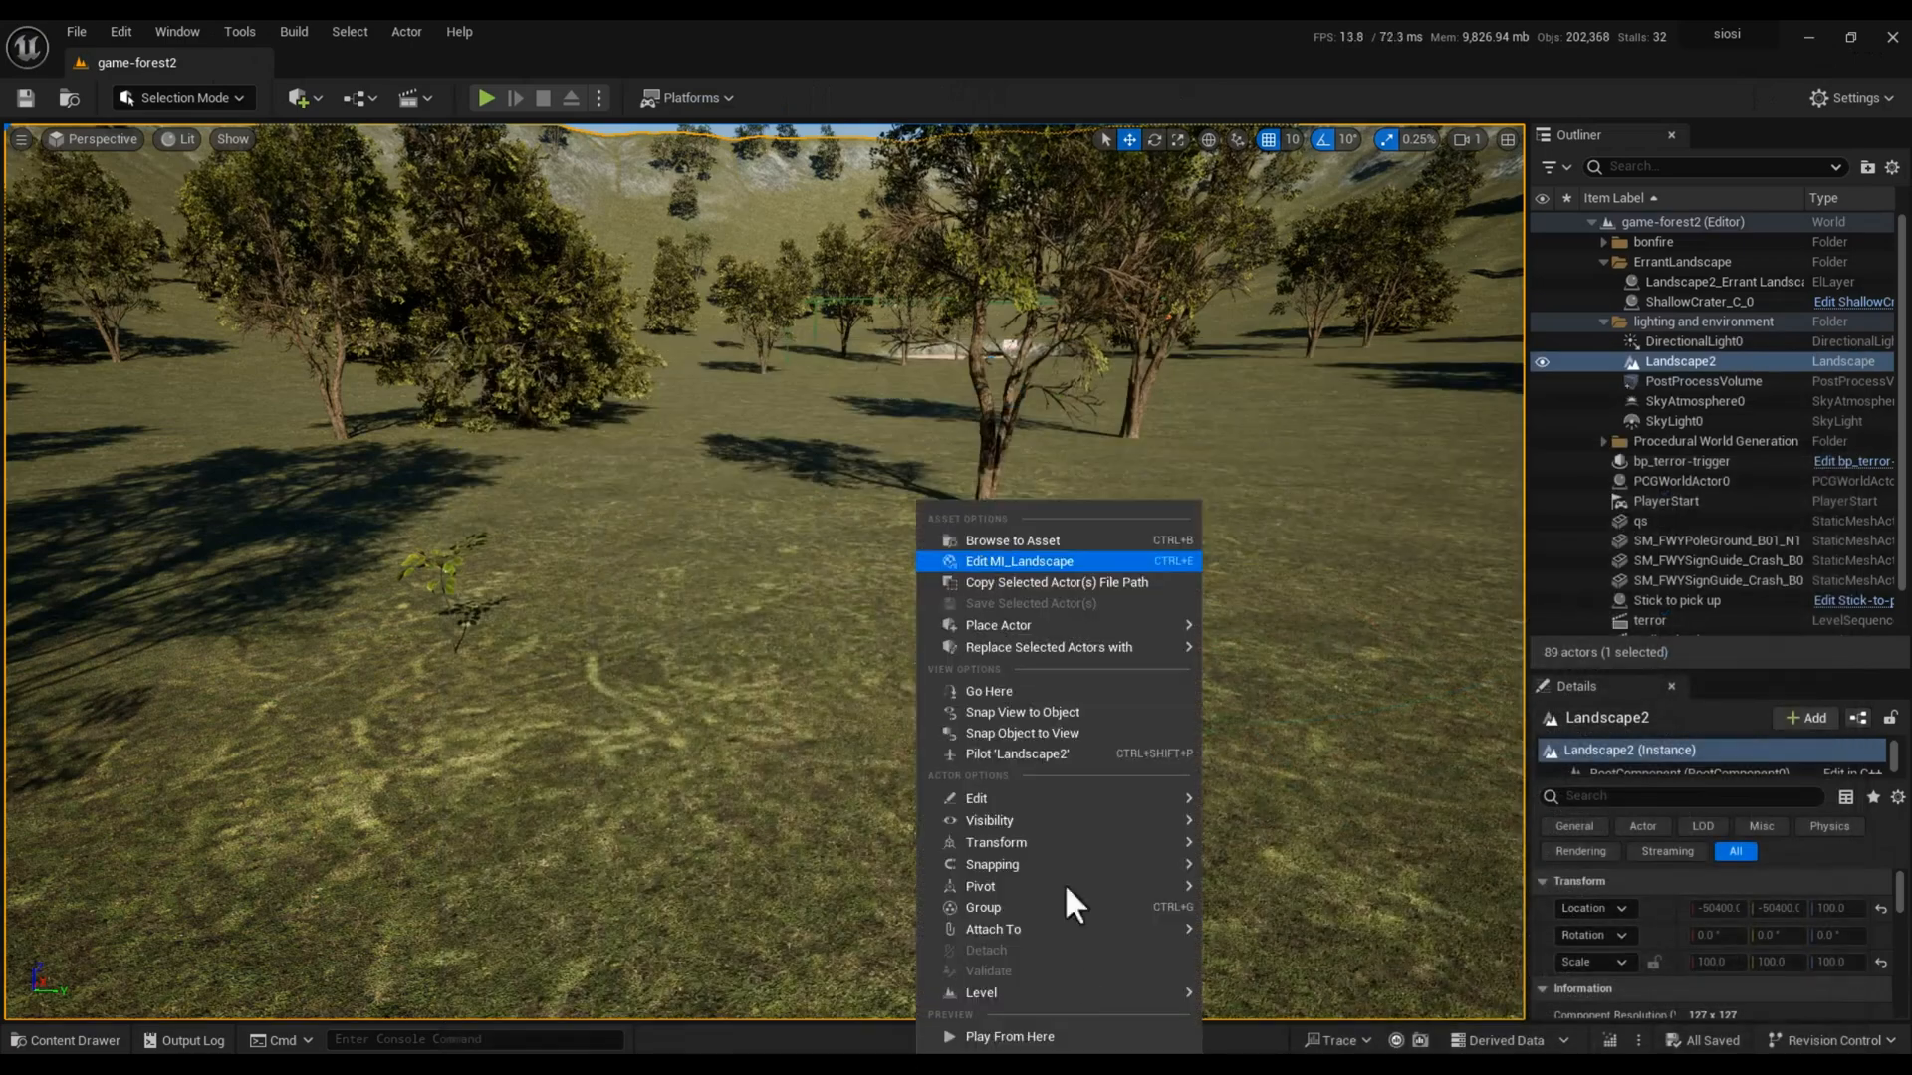
left_click(1057, 1038)
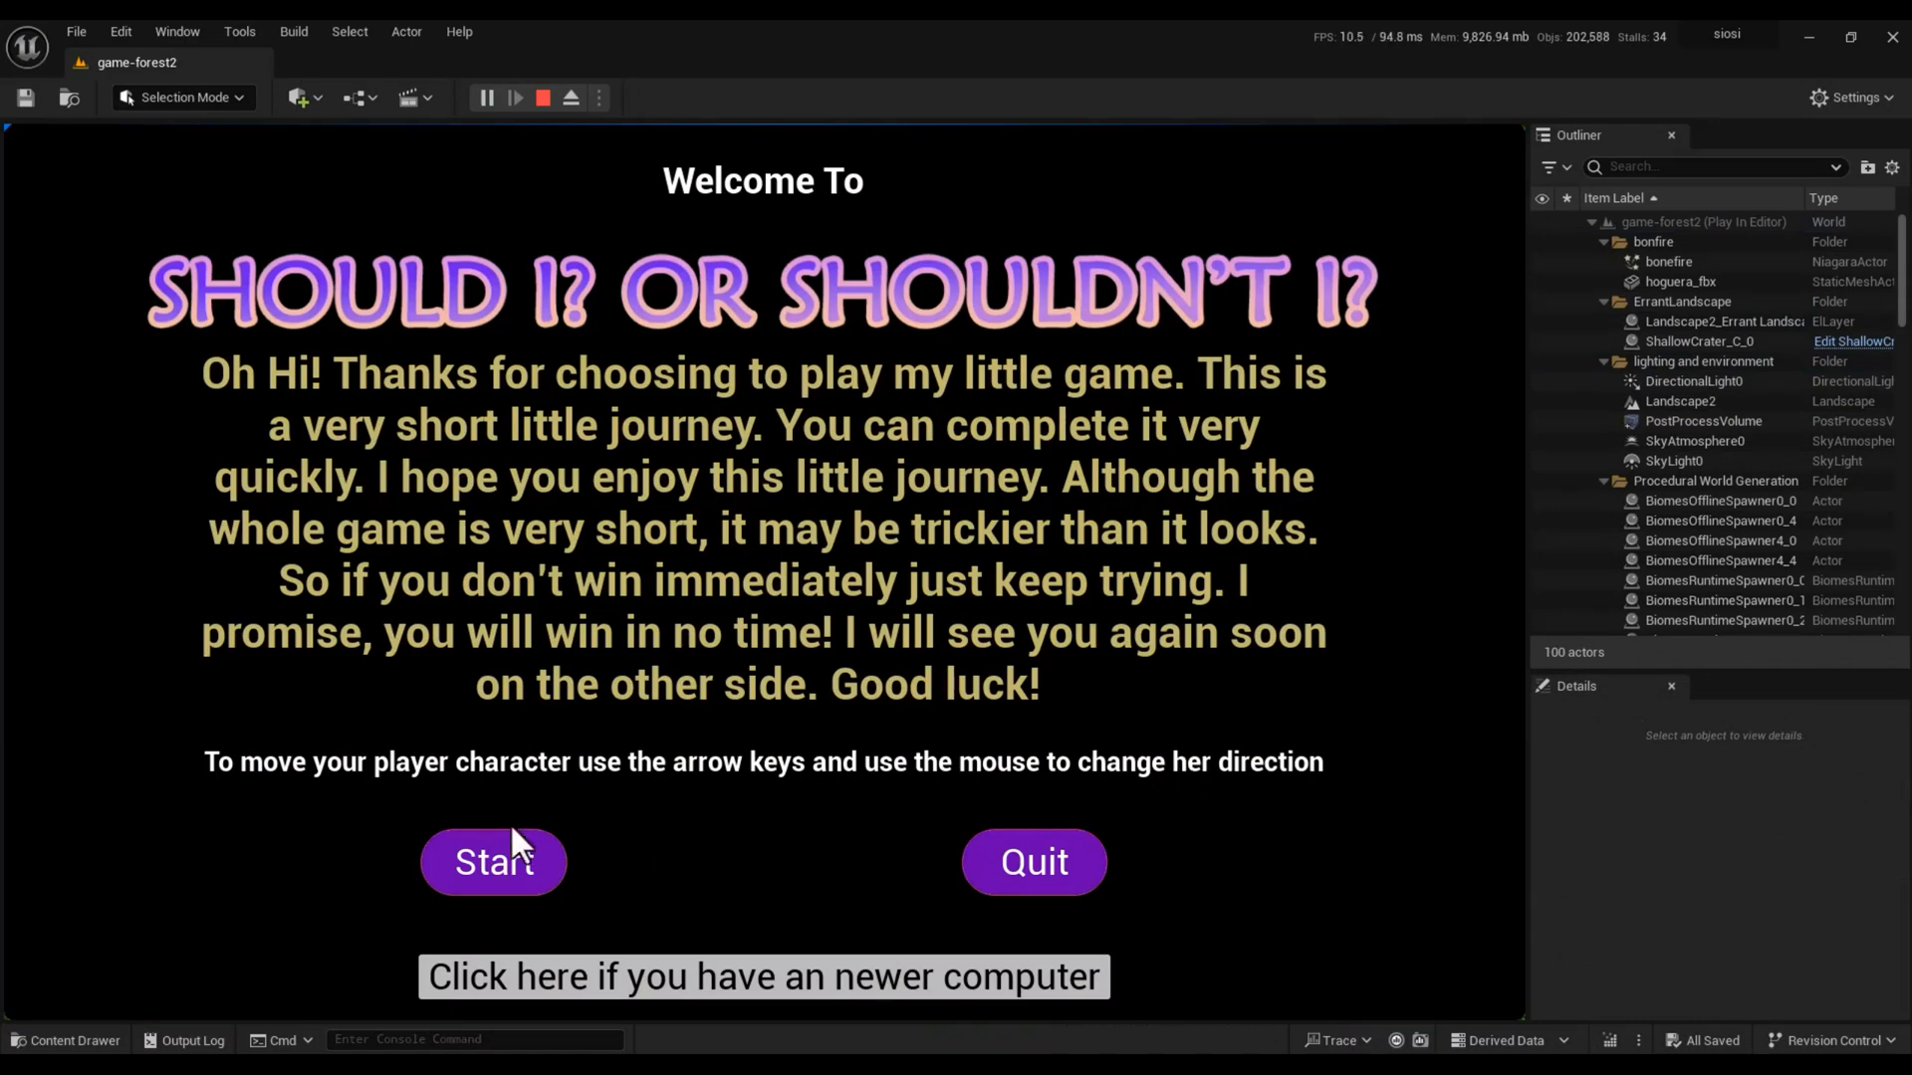
left_click(488, 870)
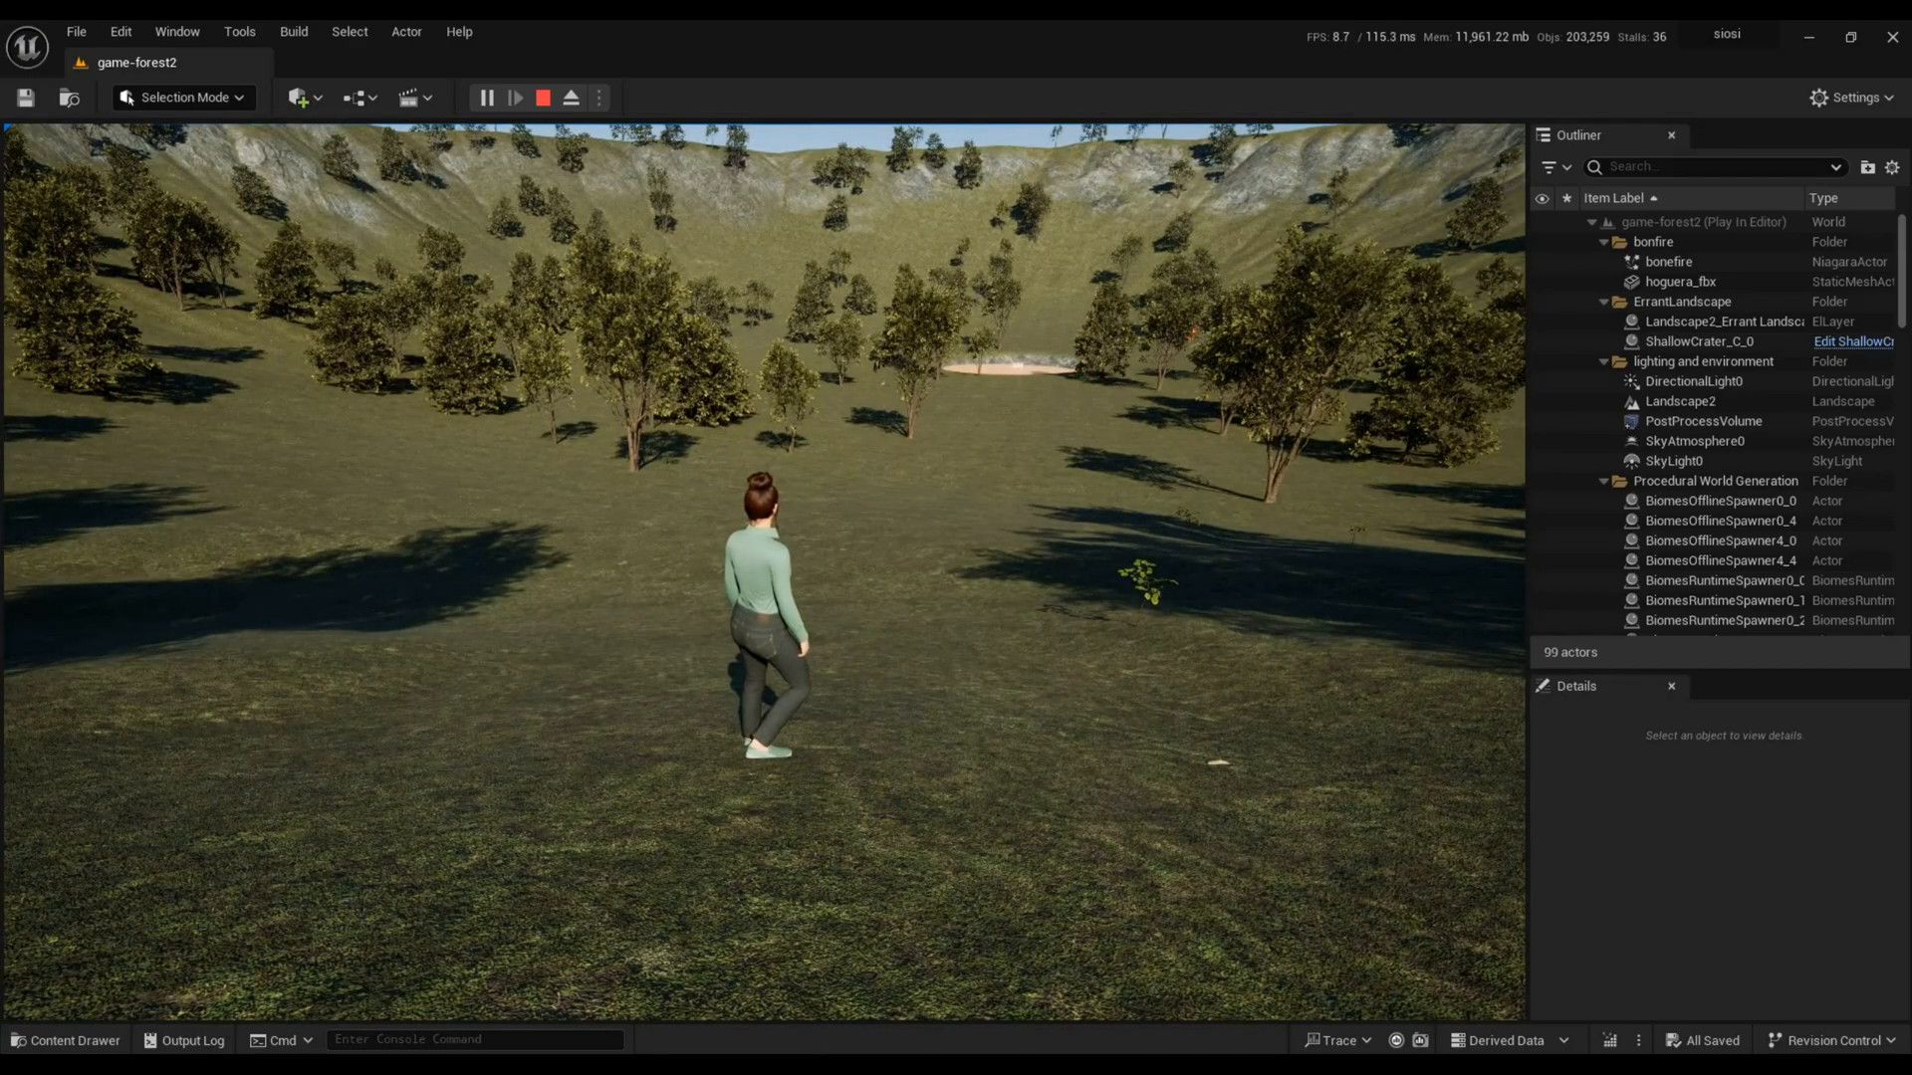
key("Escape")
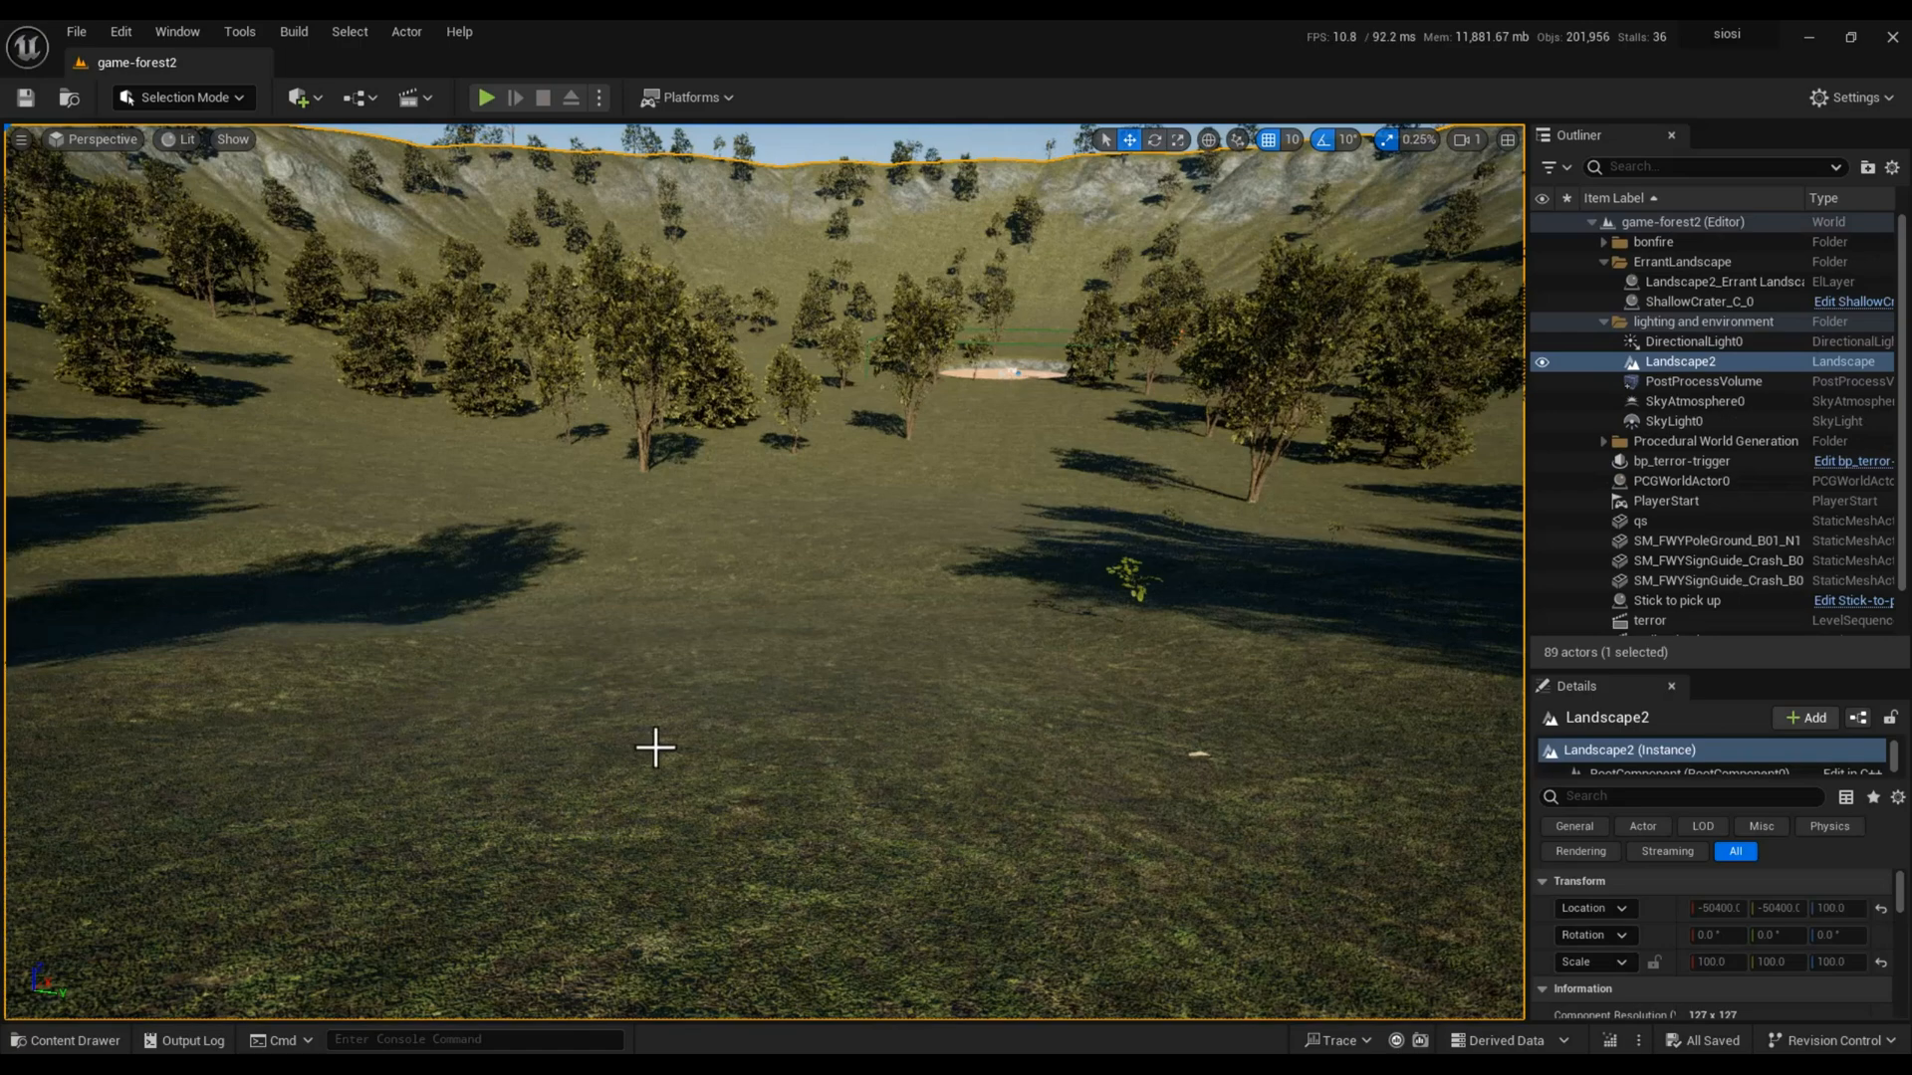
Step: Play the level again from the landscape and test the title screen's Quit option to end the session
right_click(781, 631)
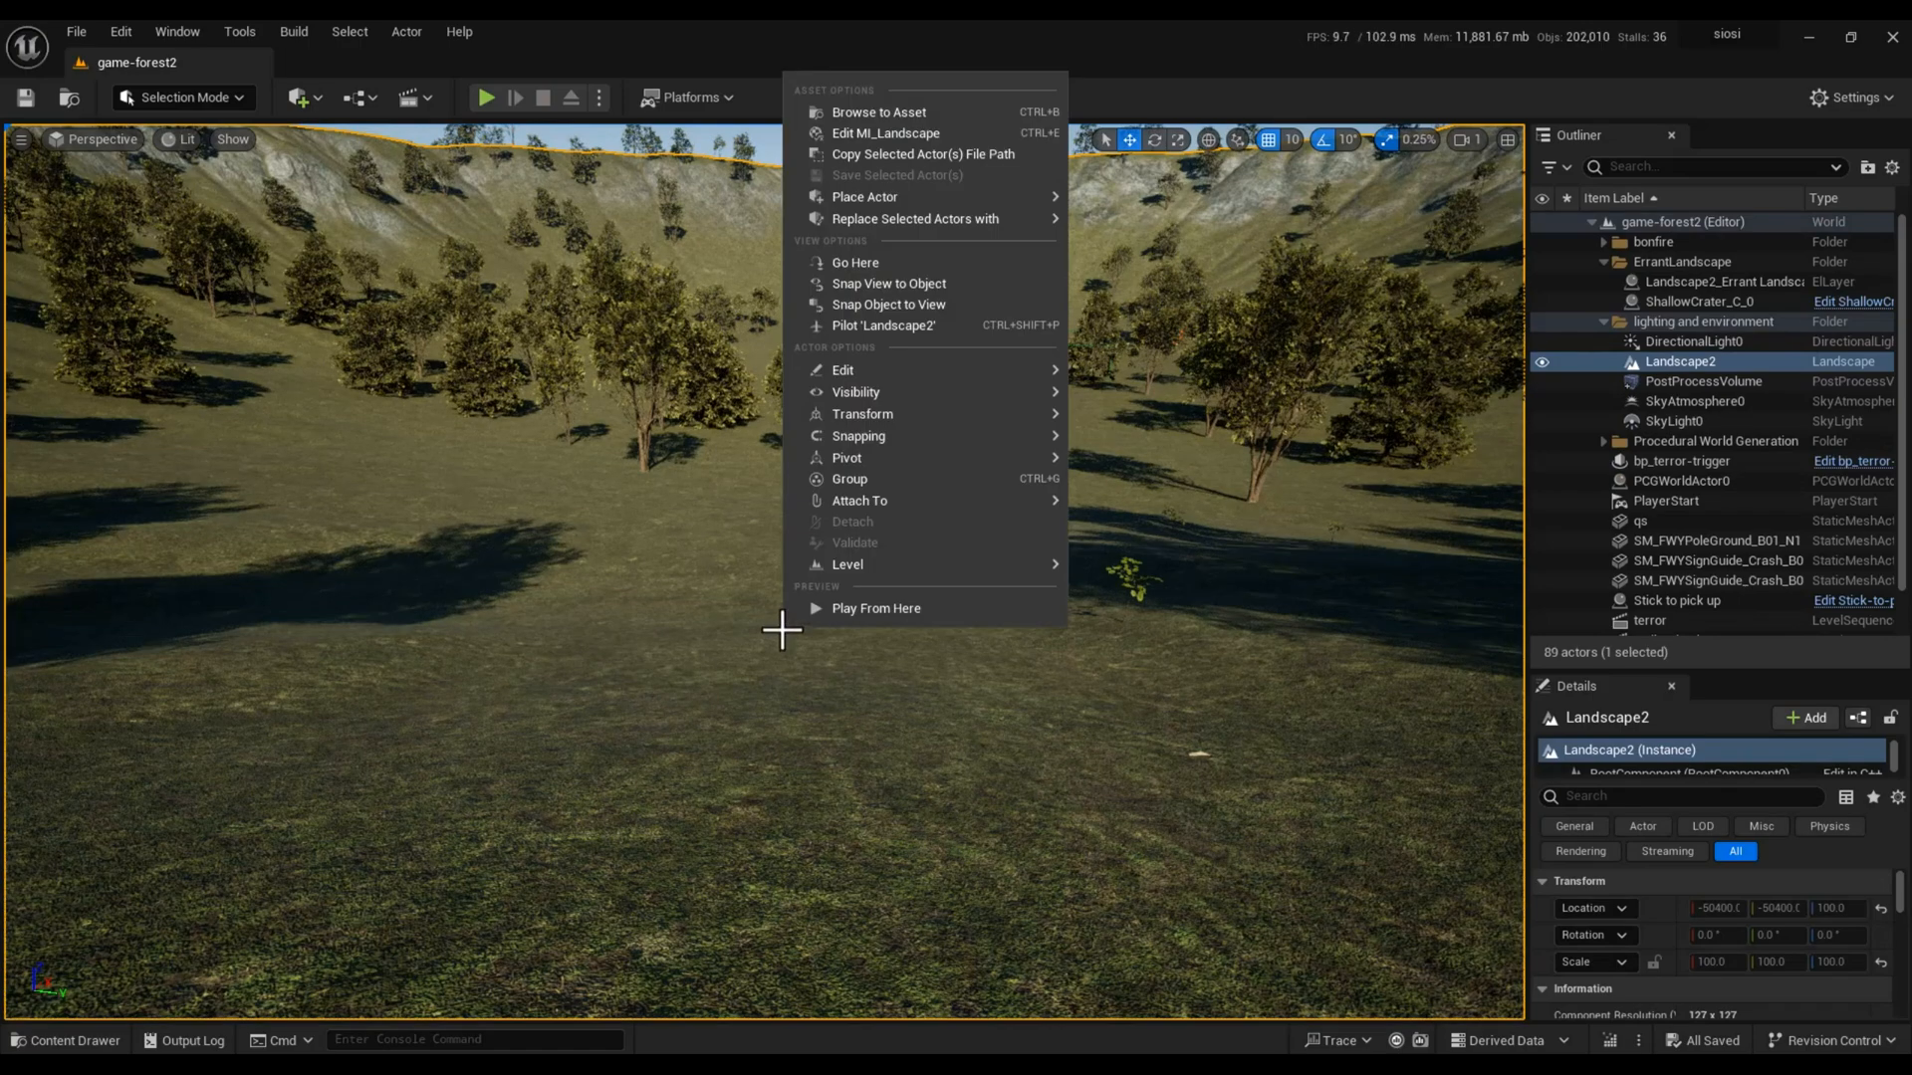
left_click(846, 605)
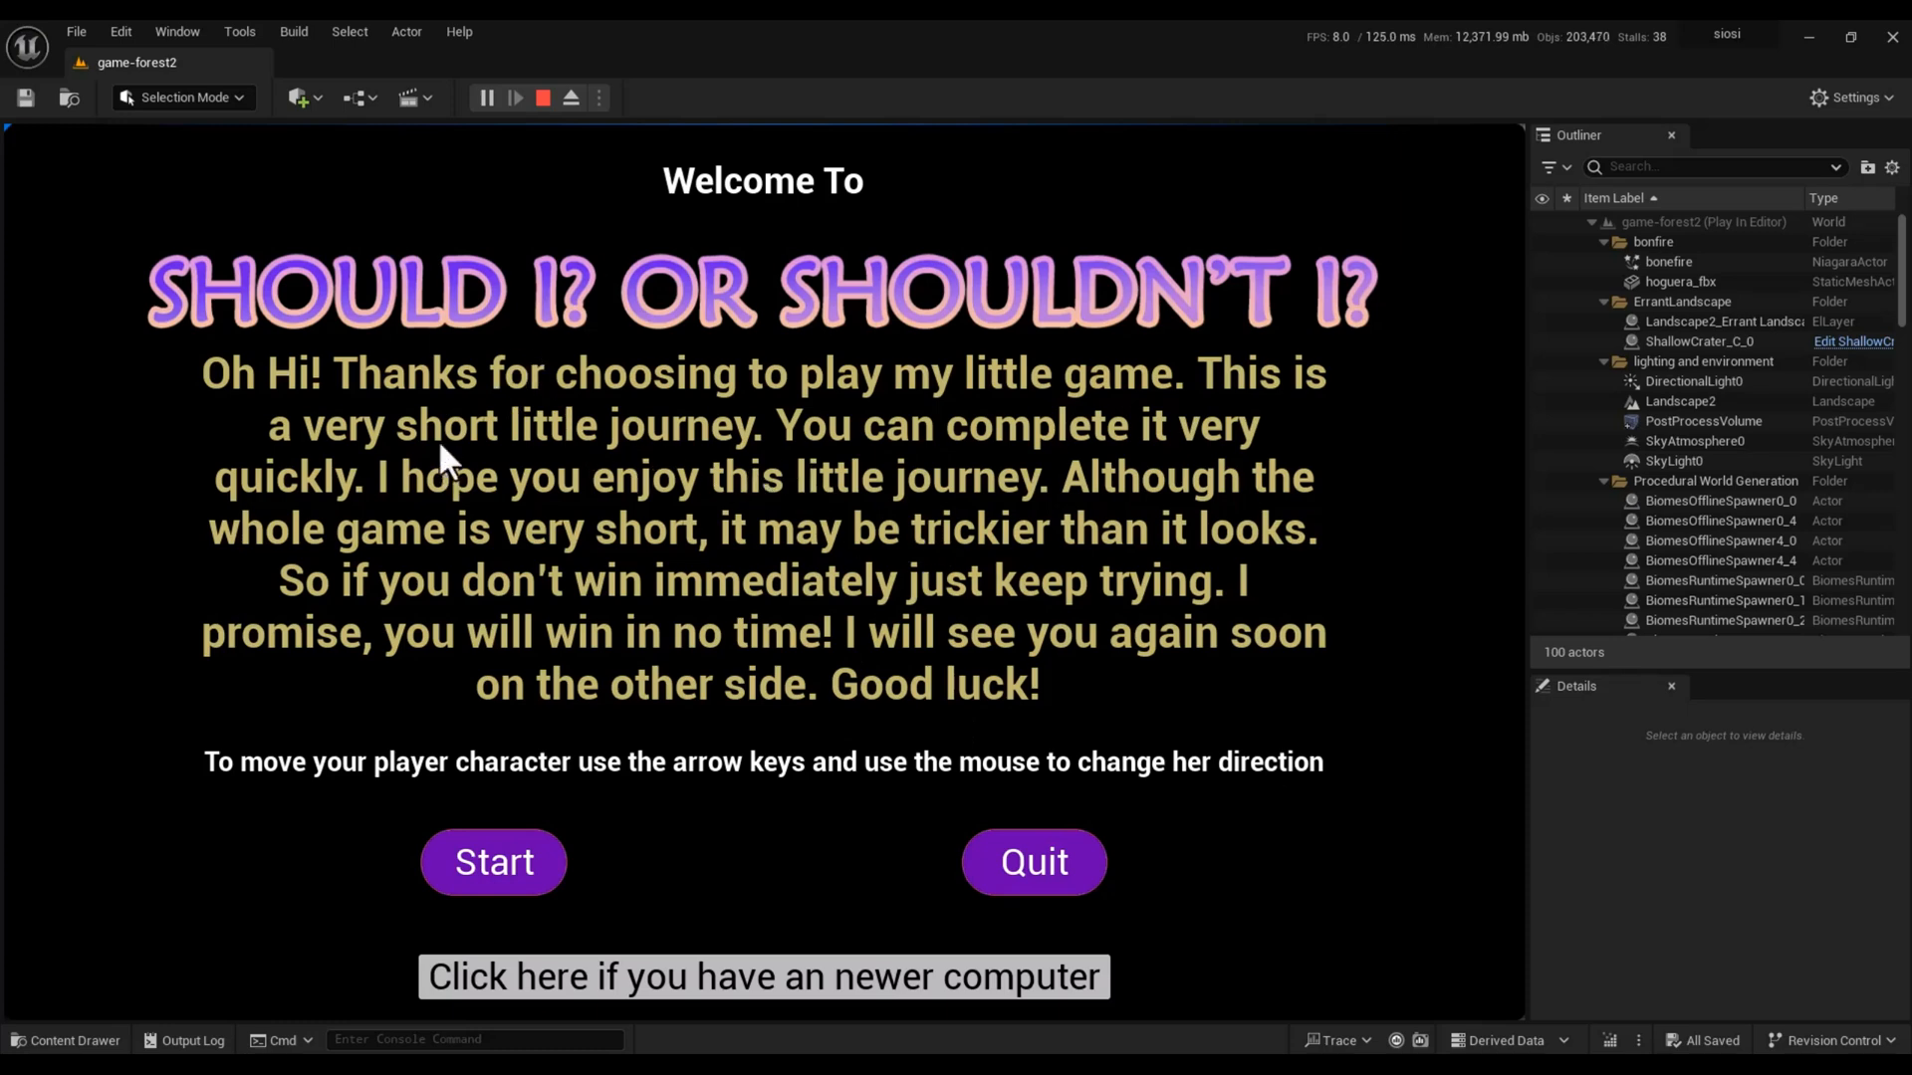
left_click(519, 855)
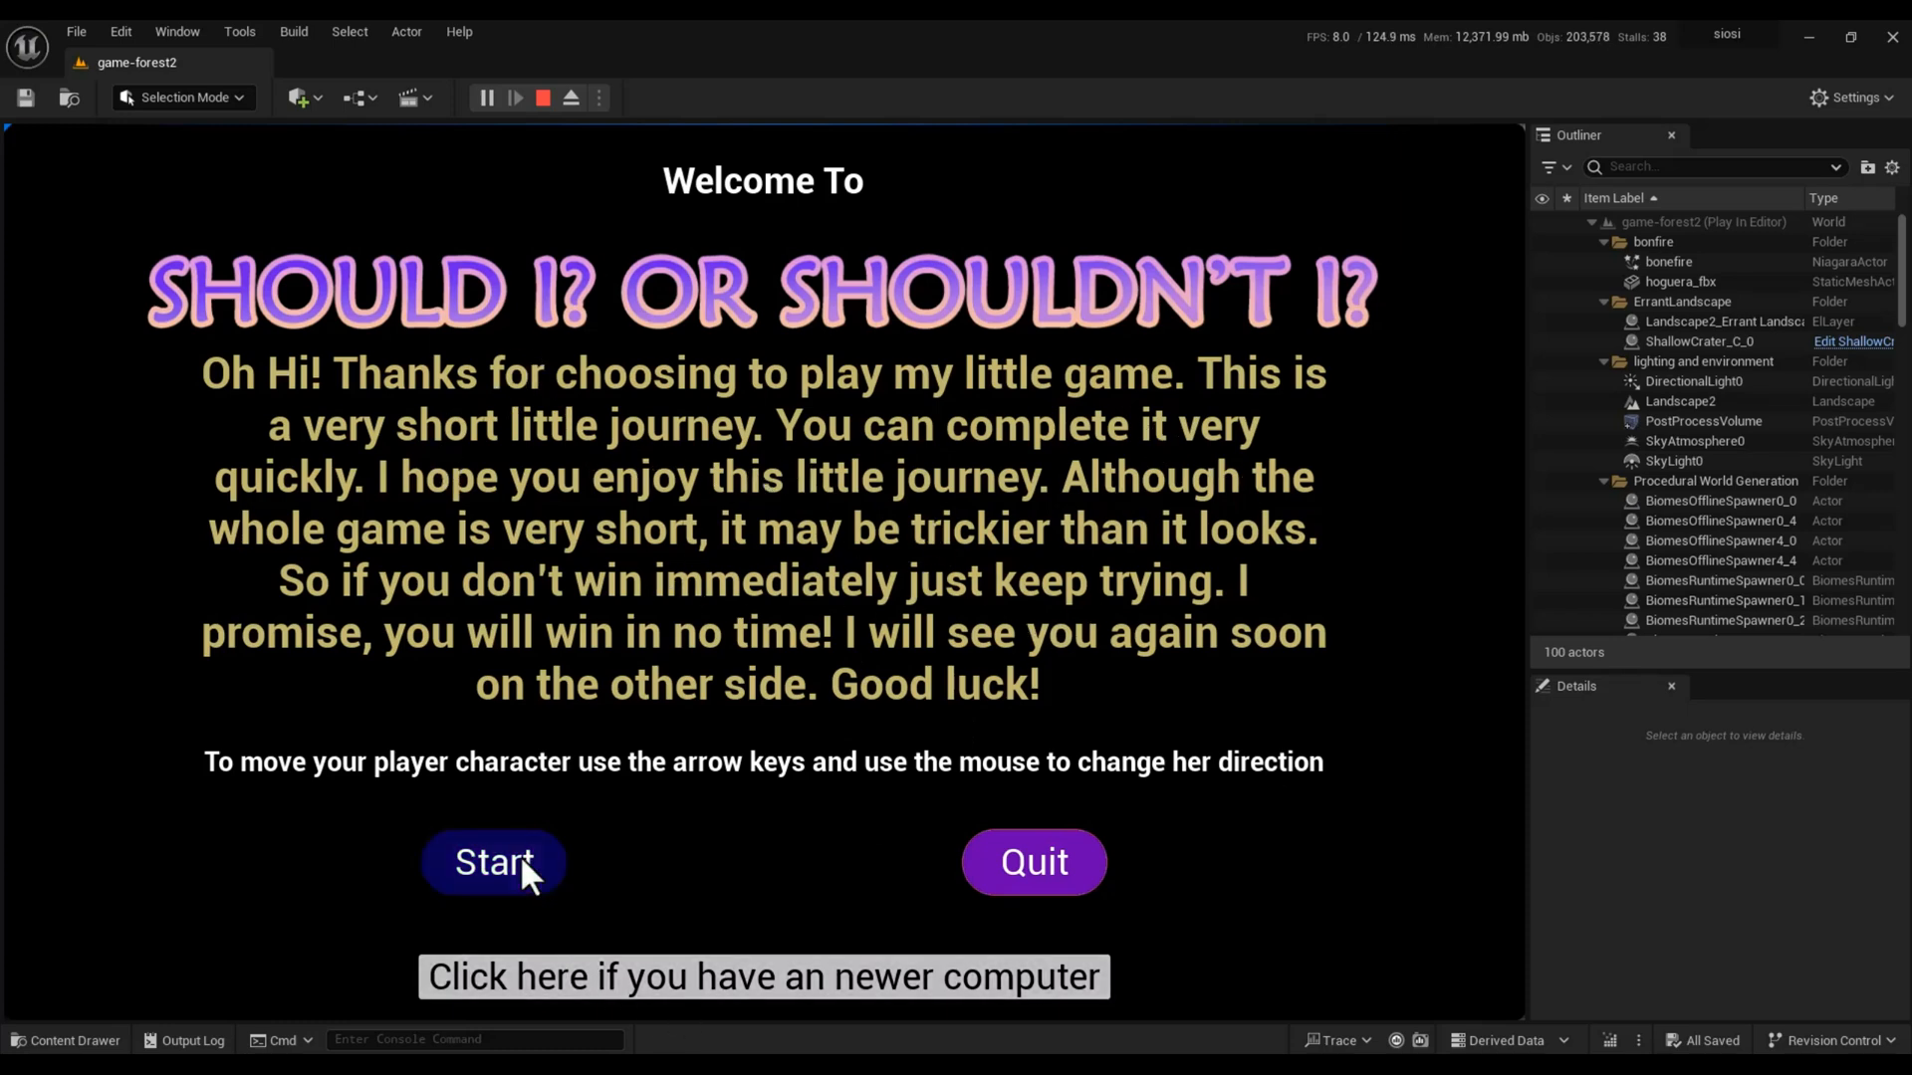
left_click(1060, 869)
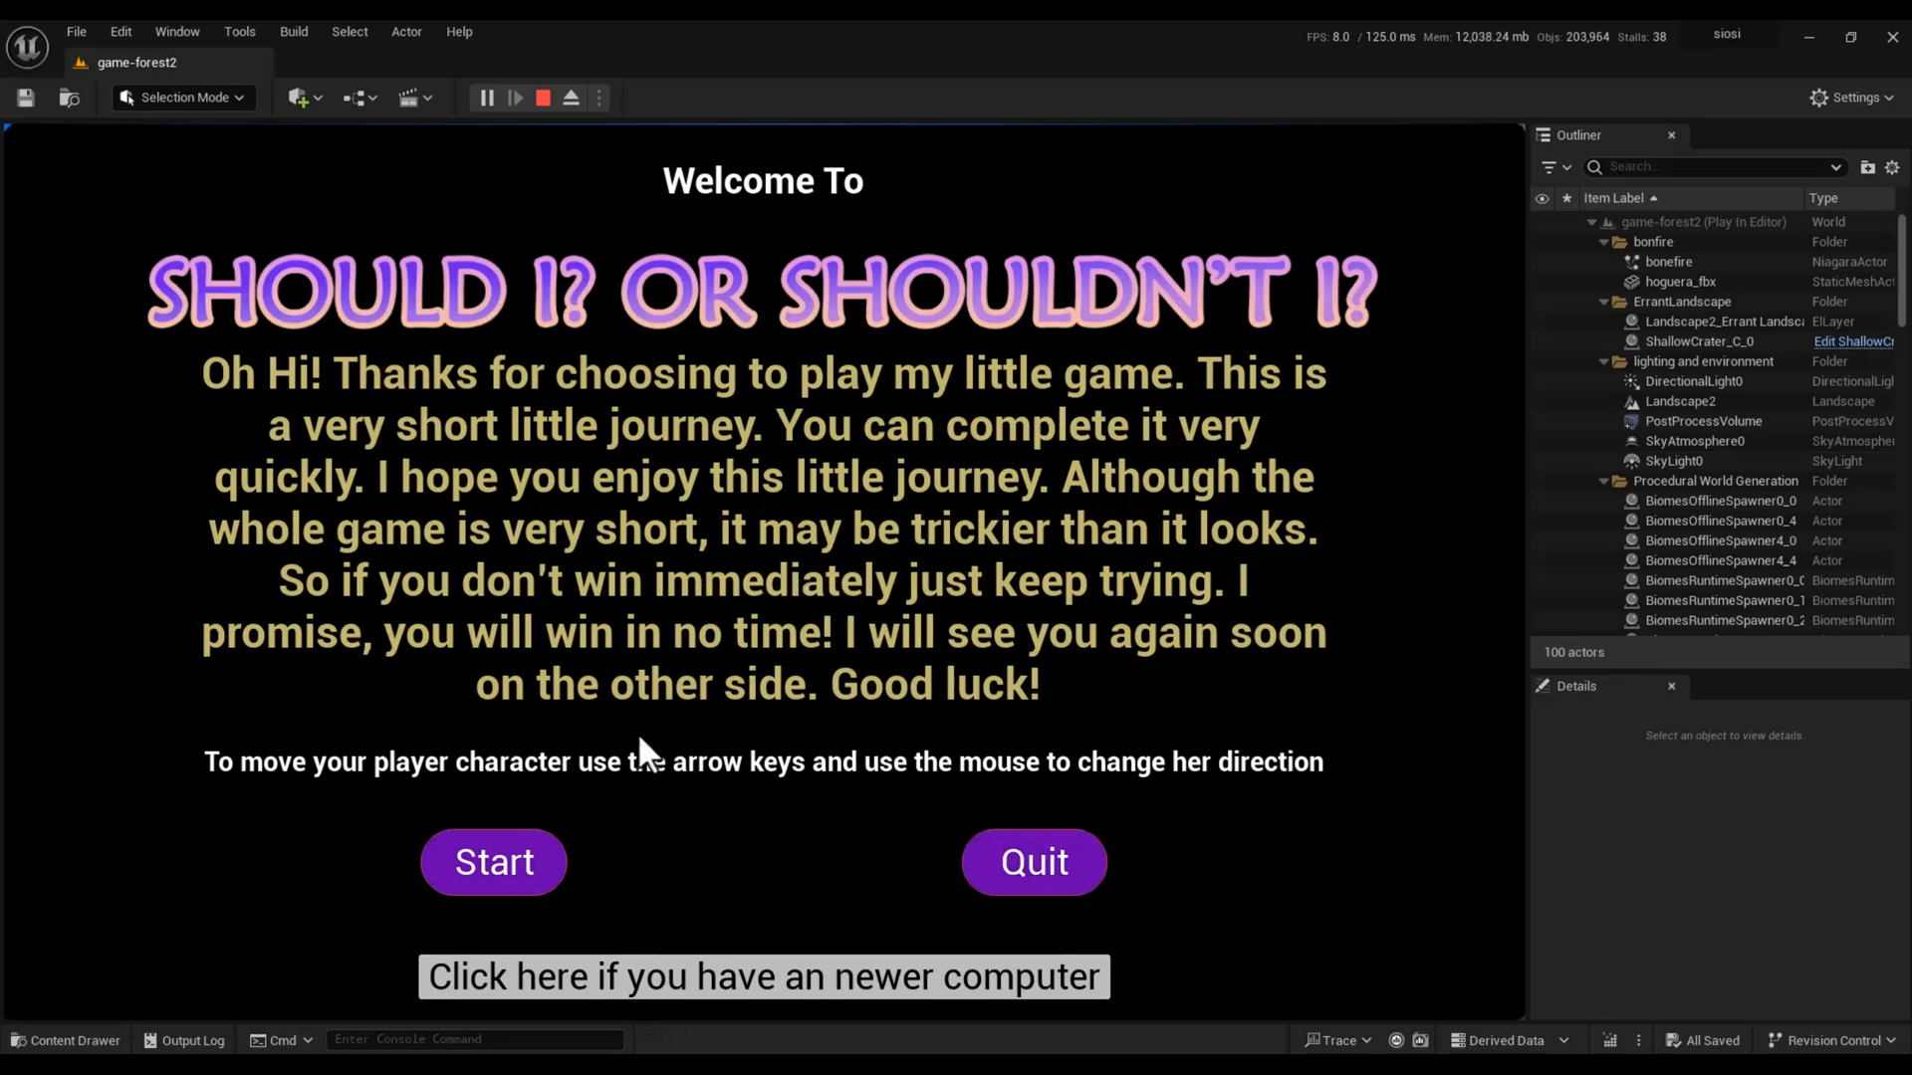
left_click(1025, 862)
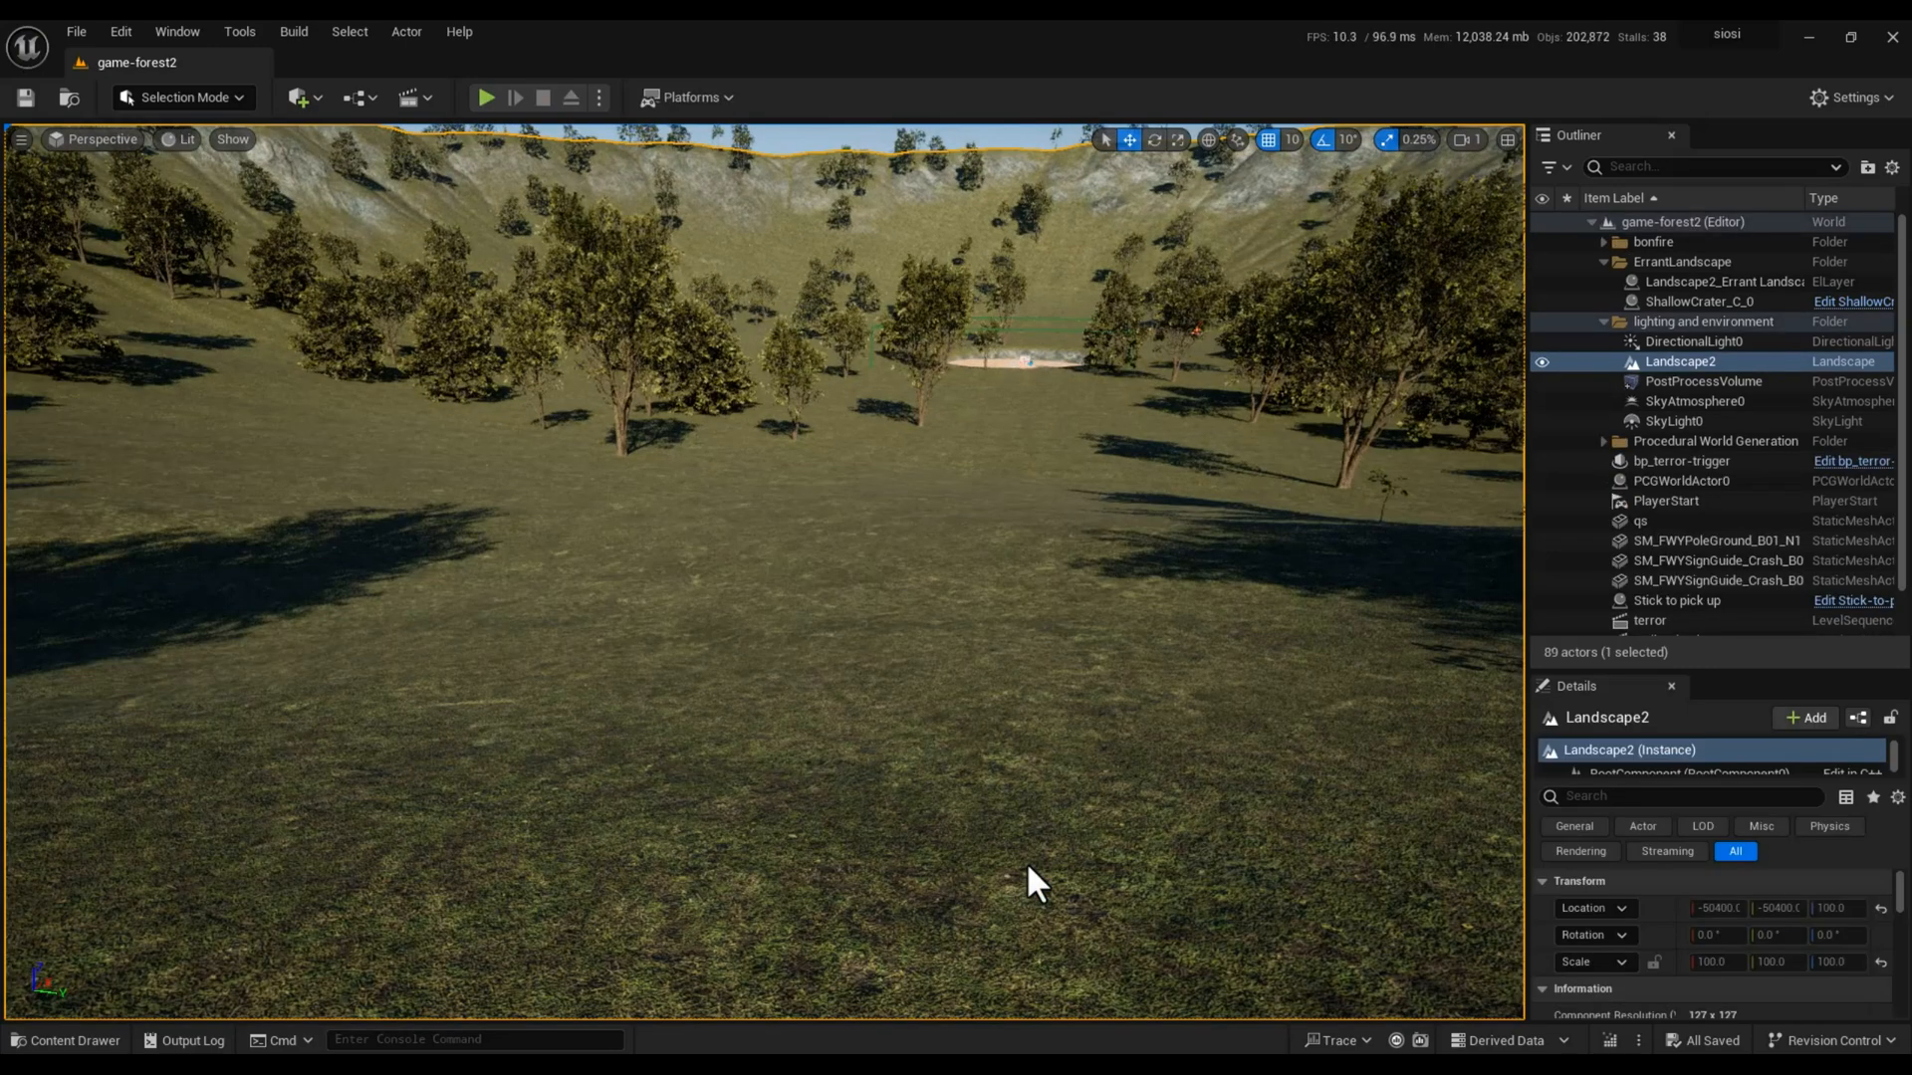
Step: Launch another play session from the landscape and start the game from the title screen
right_click(750, 584)
left_click(874, 564)
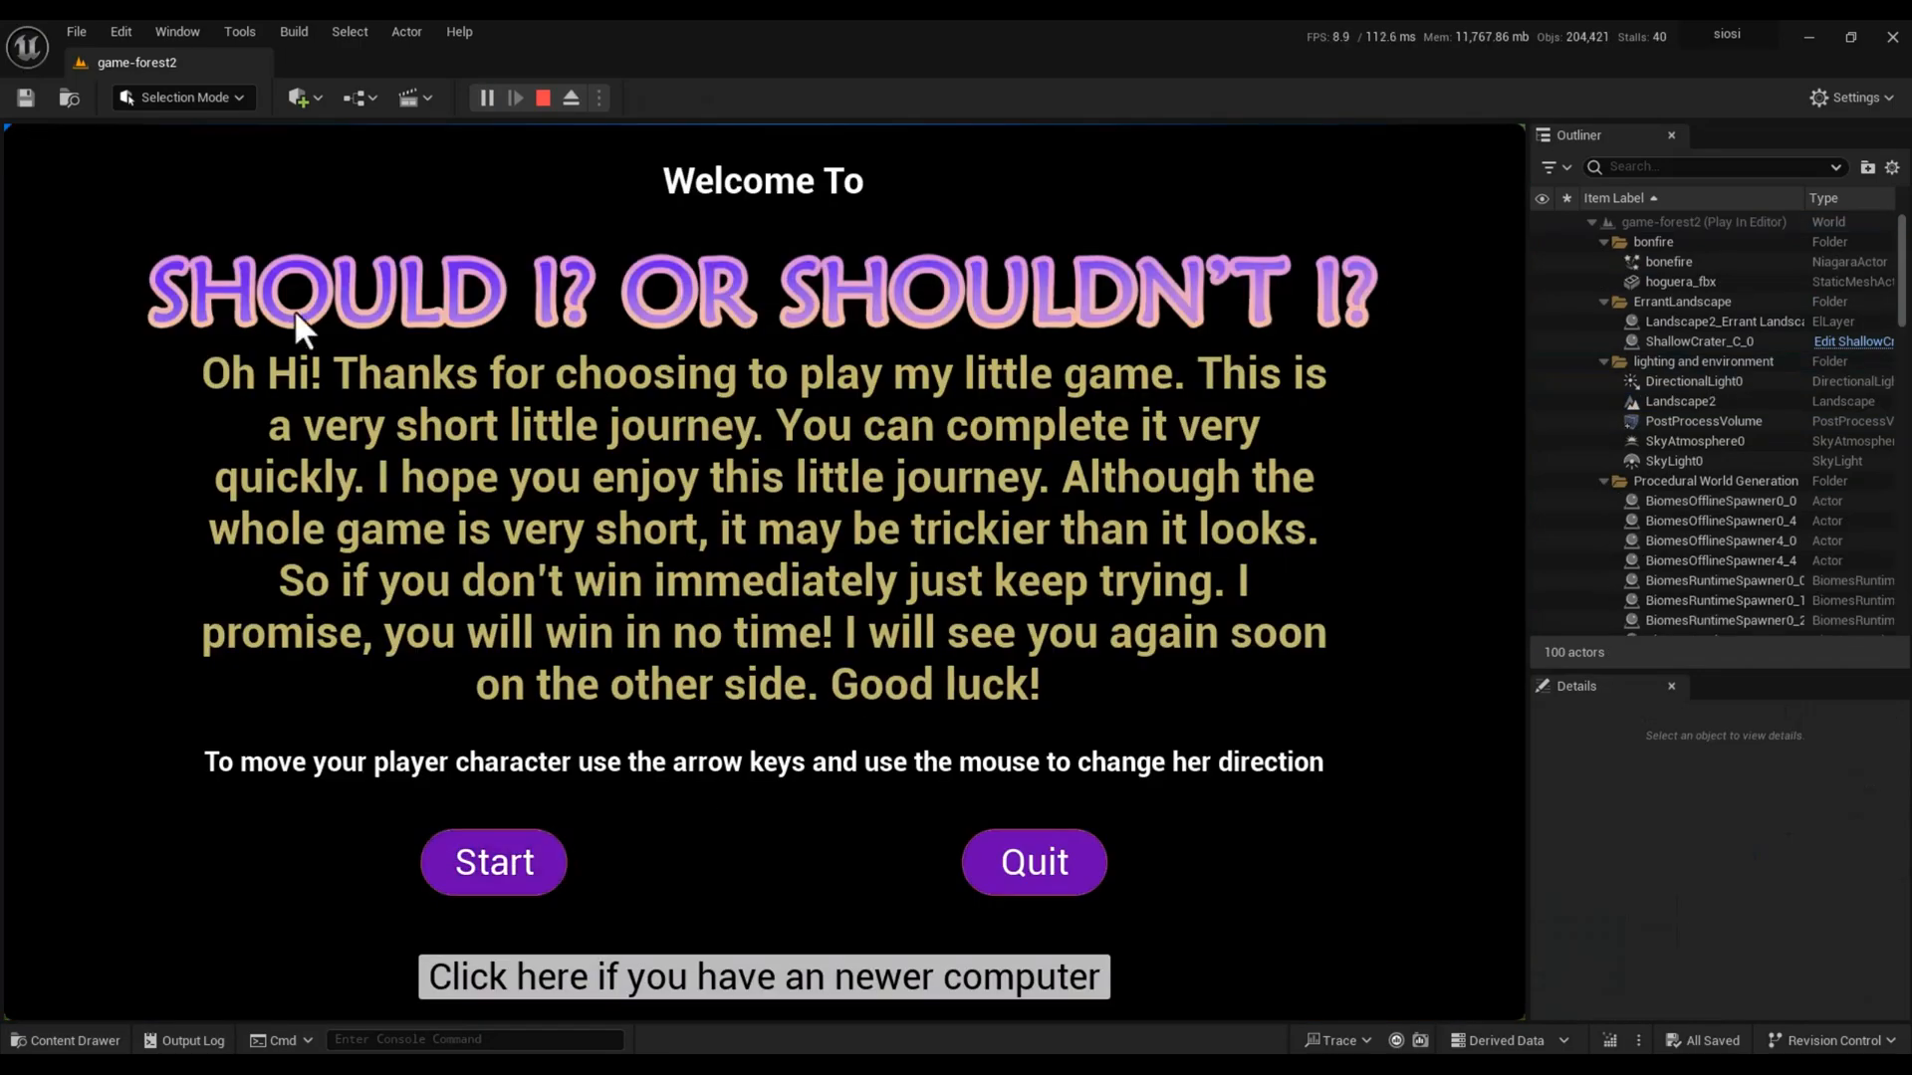
left_click(1025, 860)
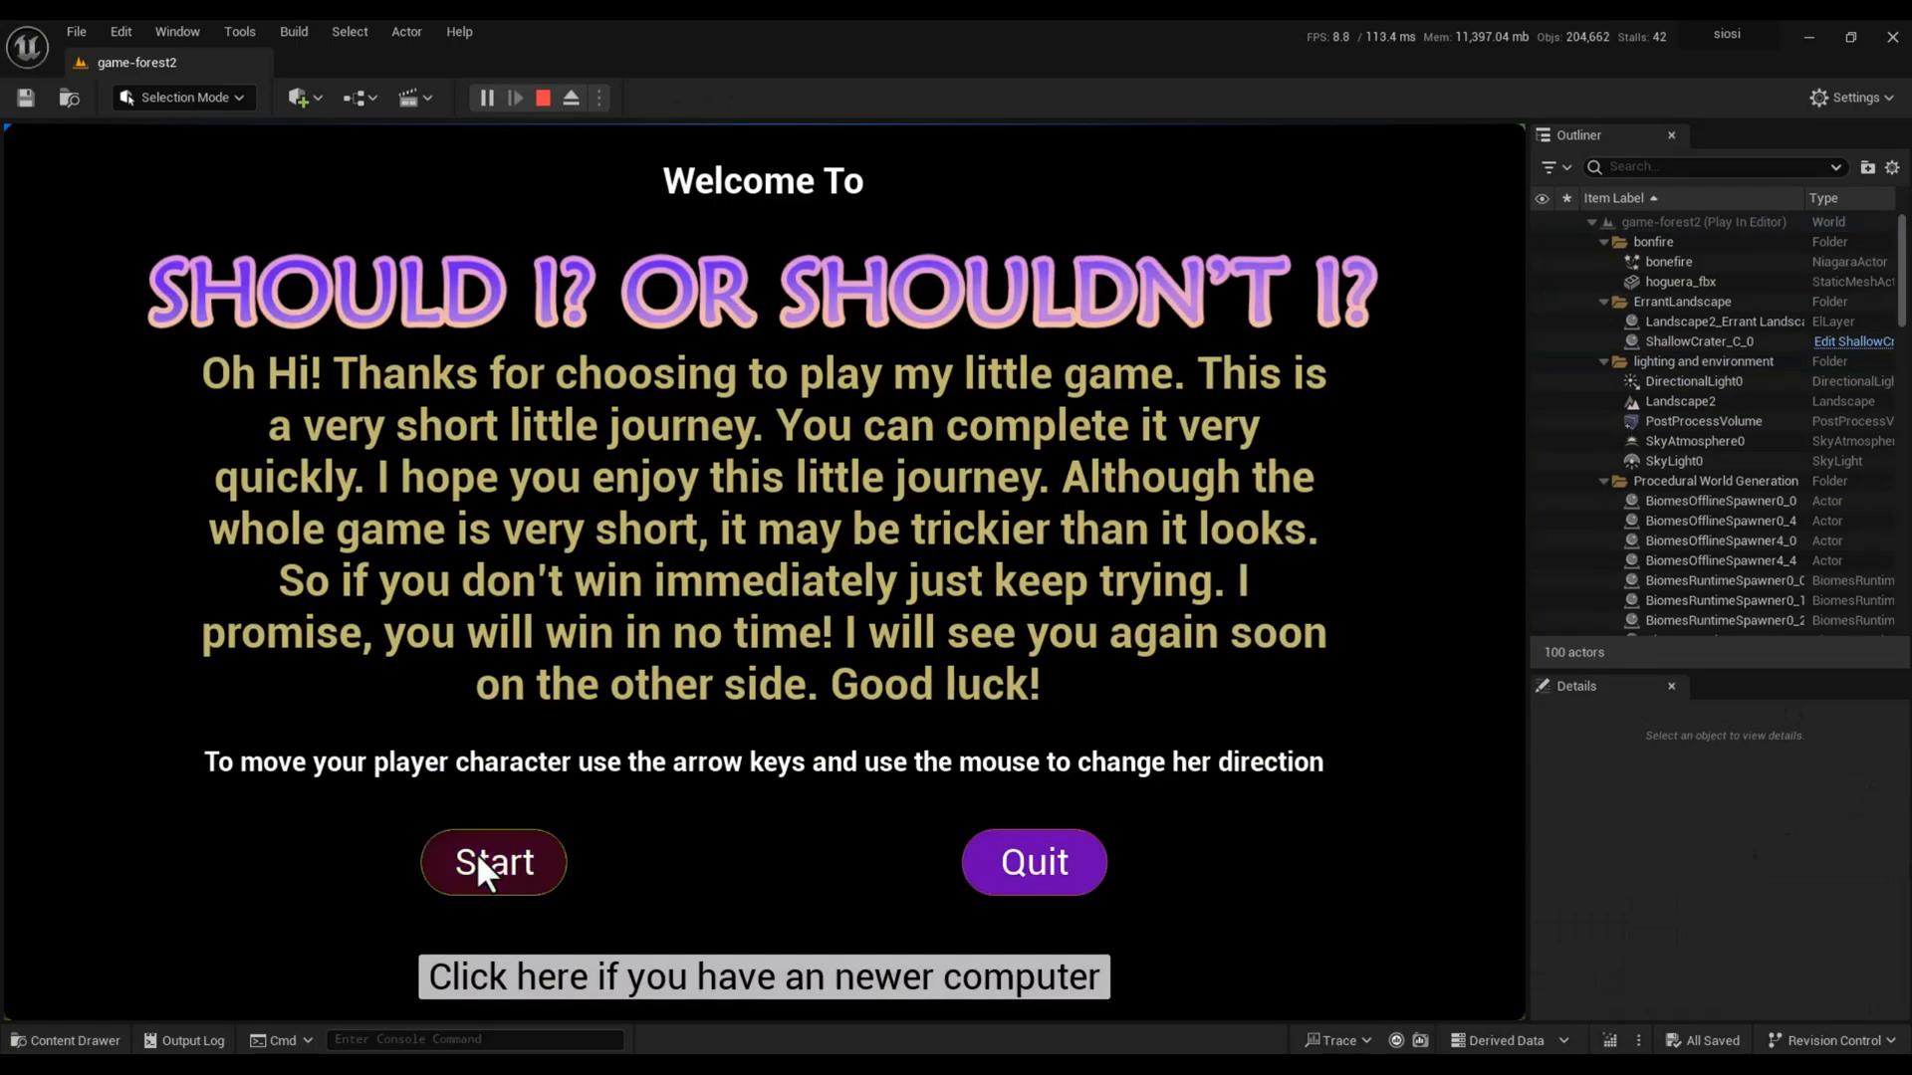
left_click(476, 852)
Step: Run the character forward to the quicksand and answer Yes to helping the drowning man
key("Up")
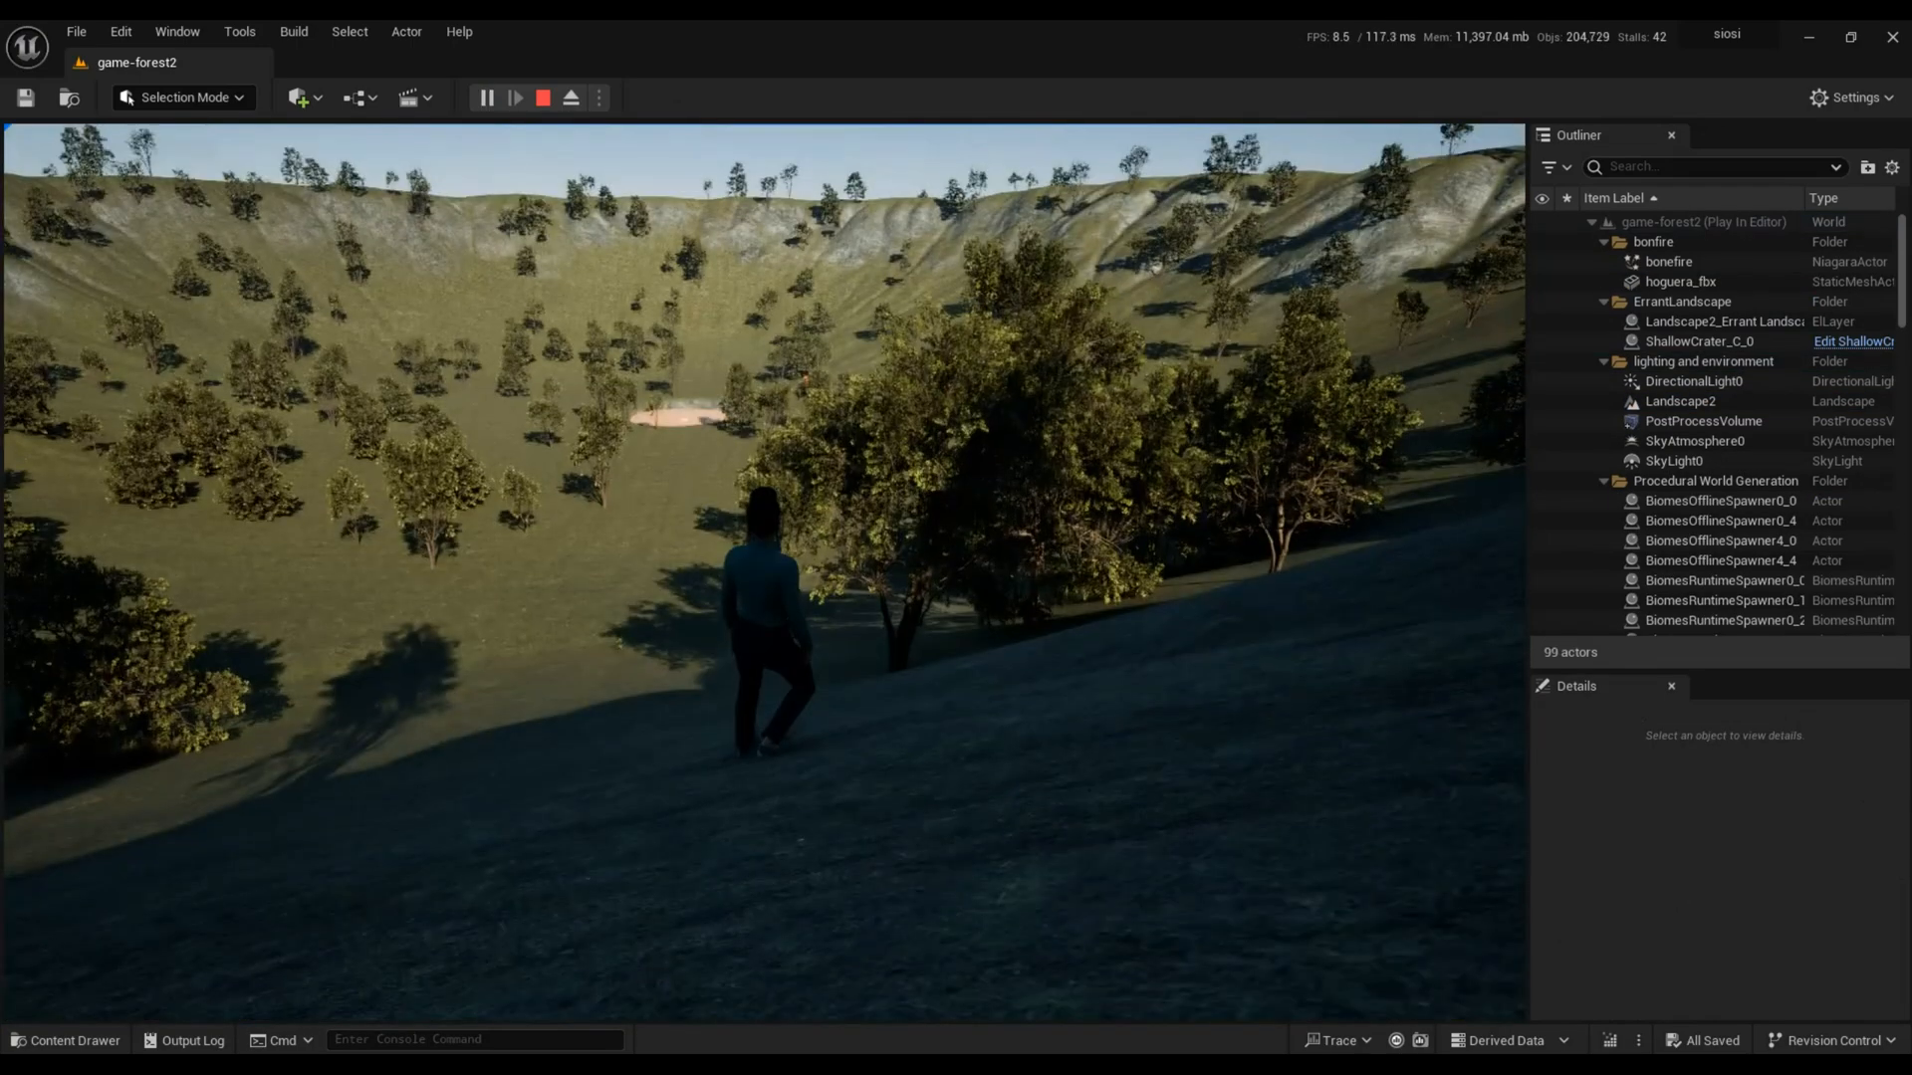
key("Up")
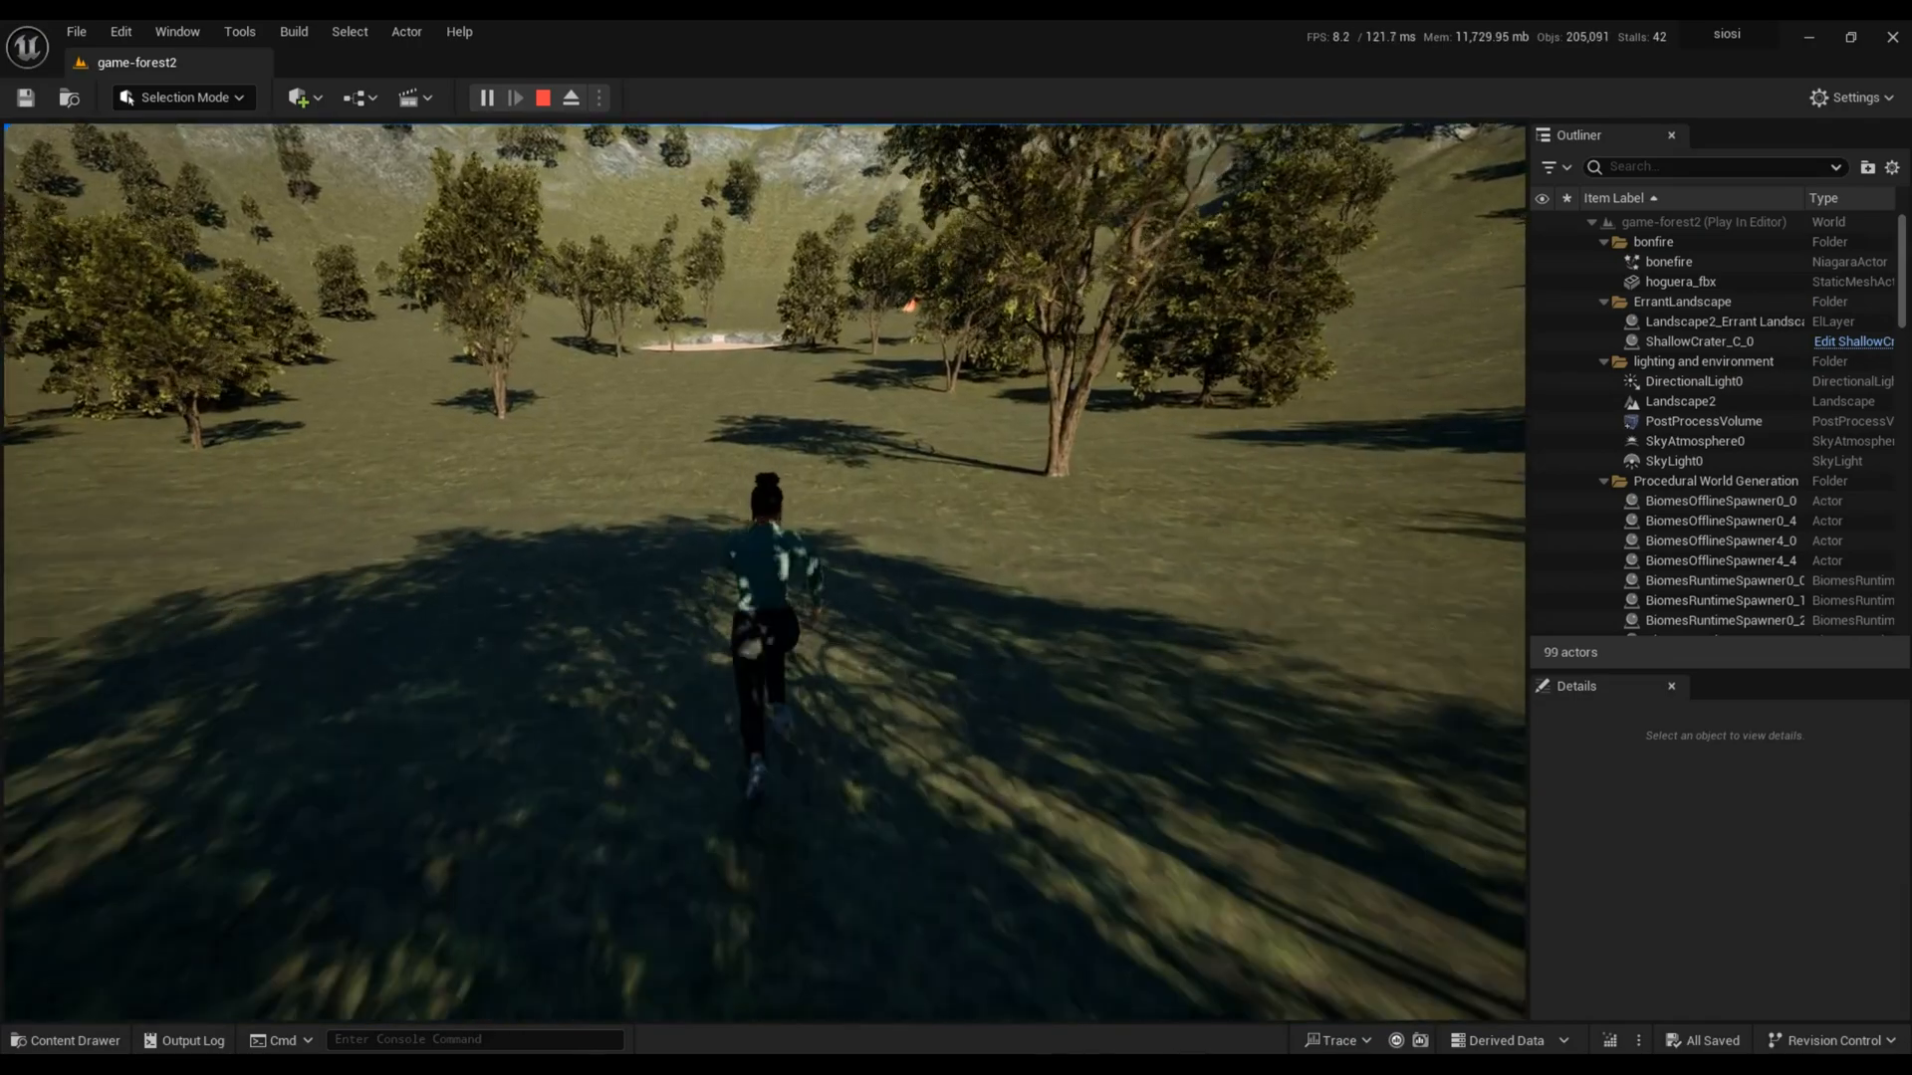
key("Up")
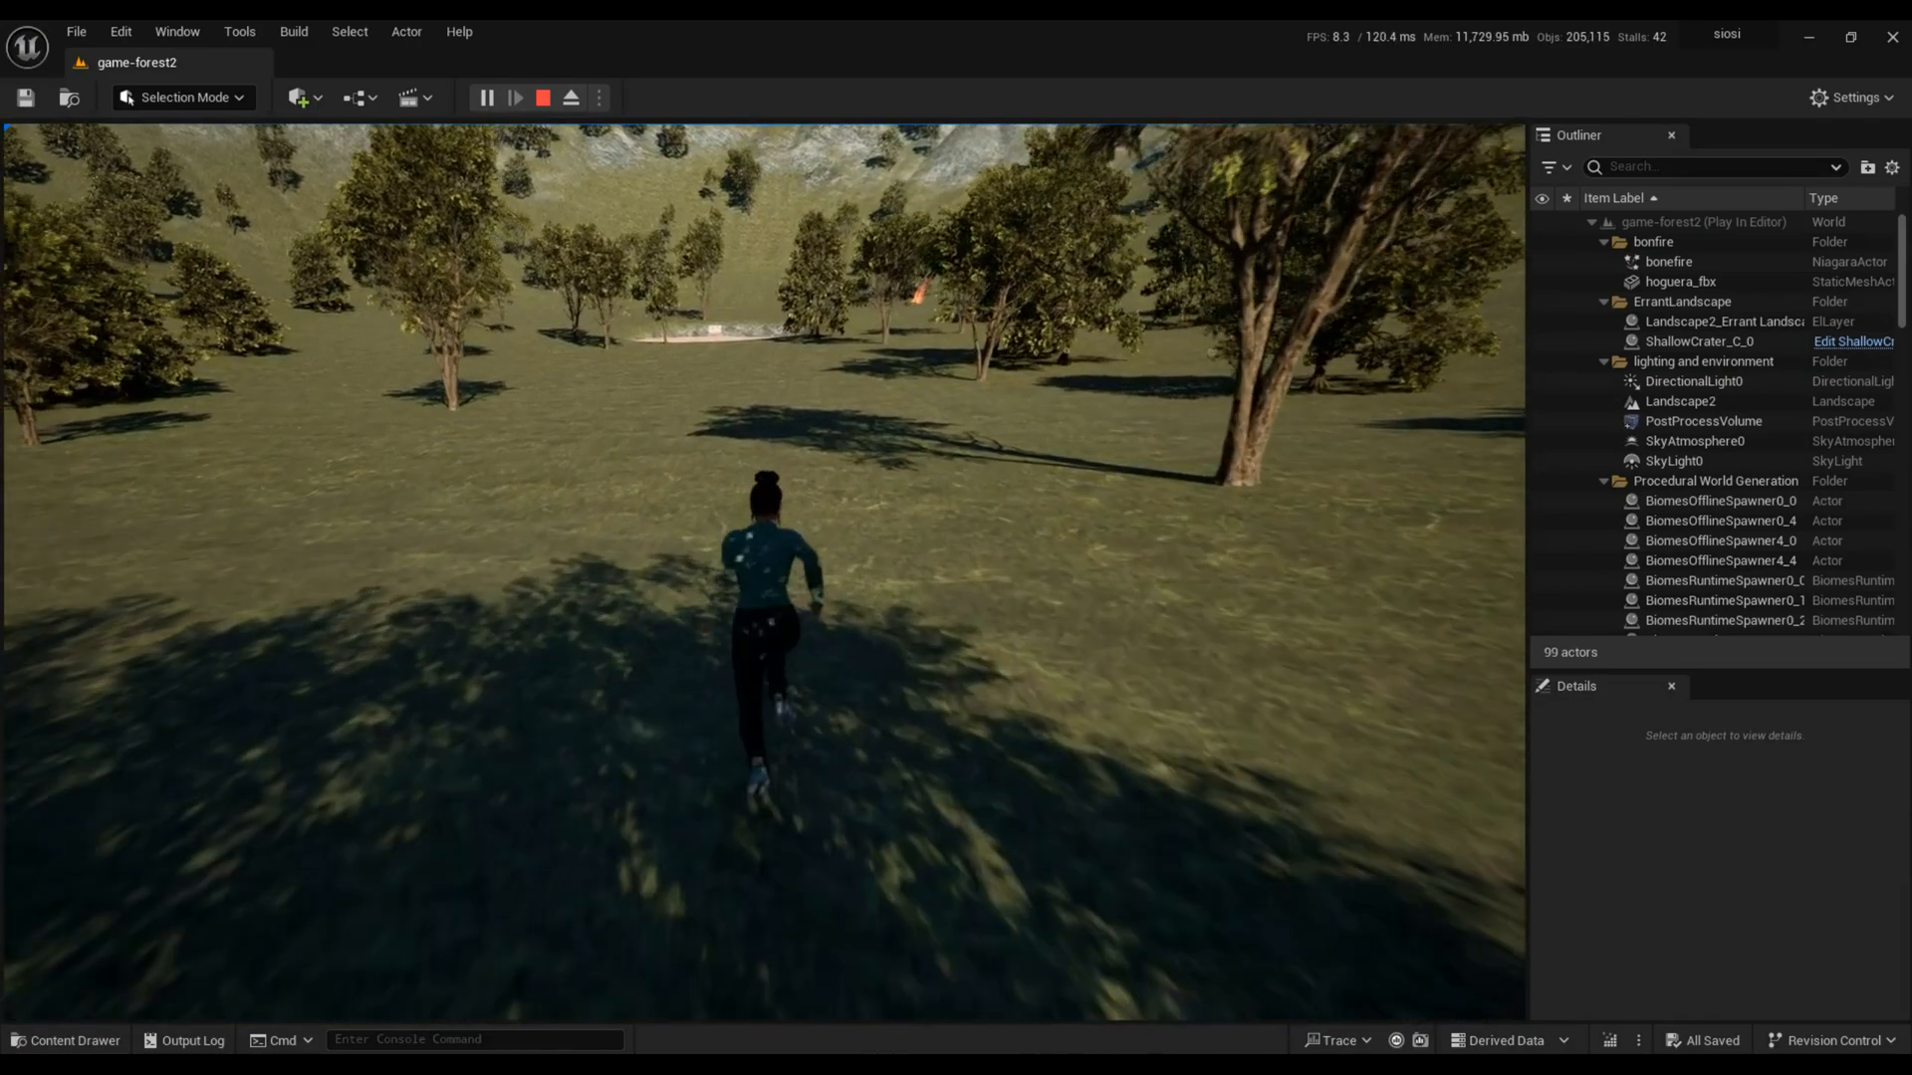
key("Up")
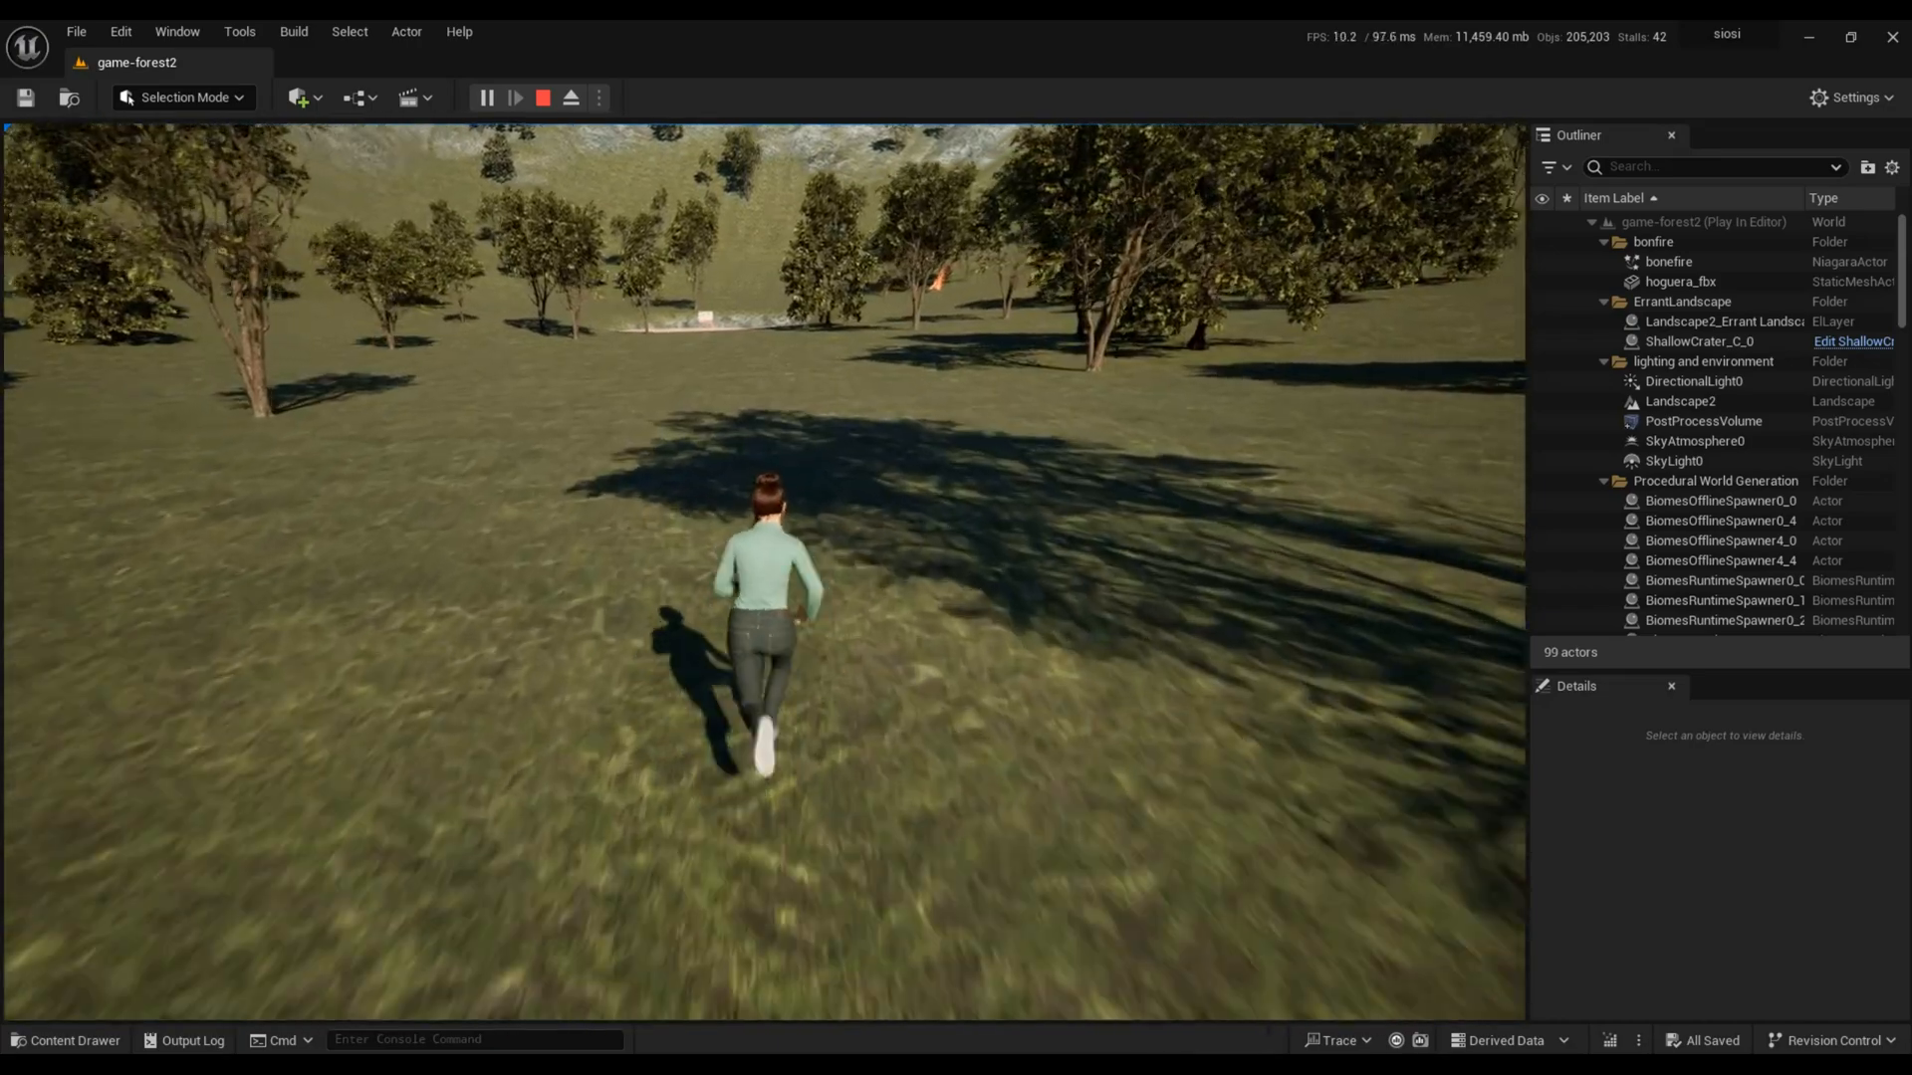
key("Up")
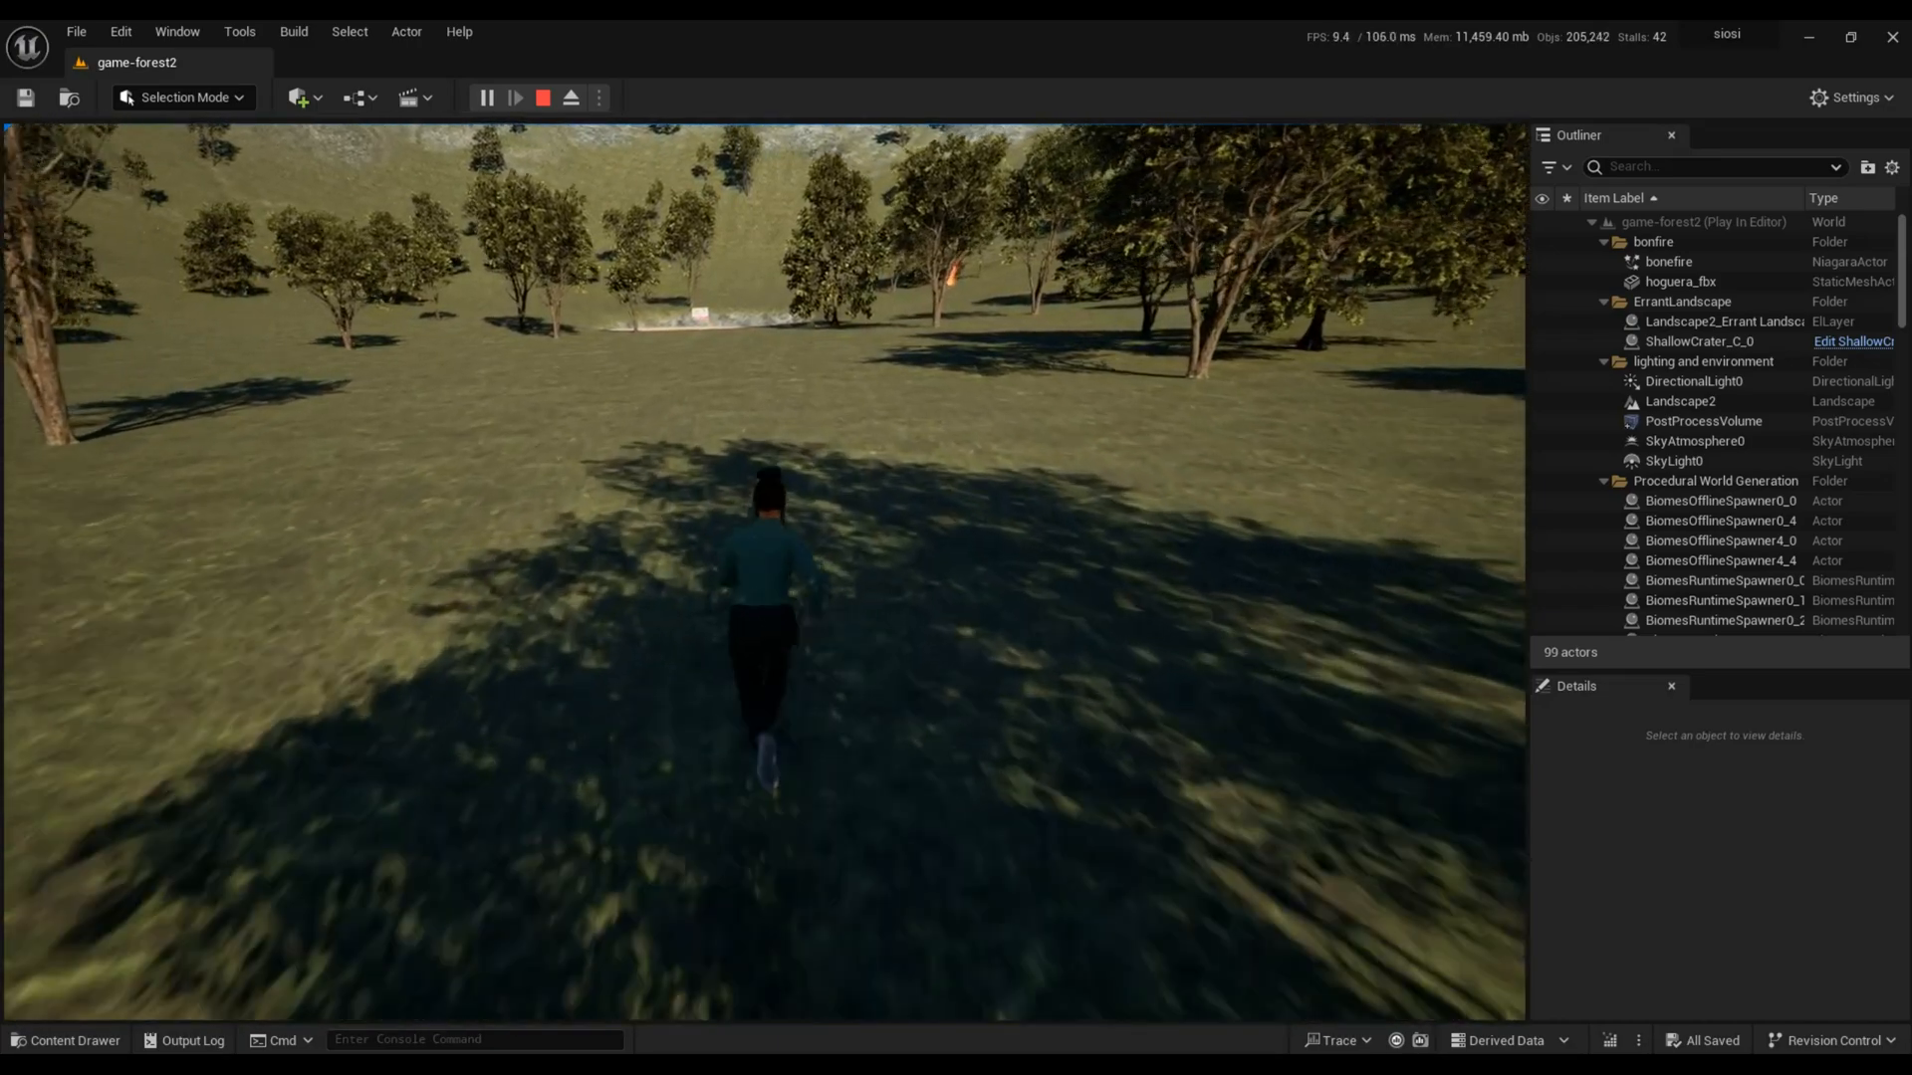
key("Up")
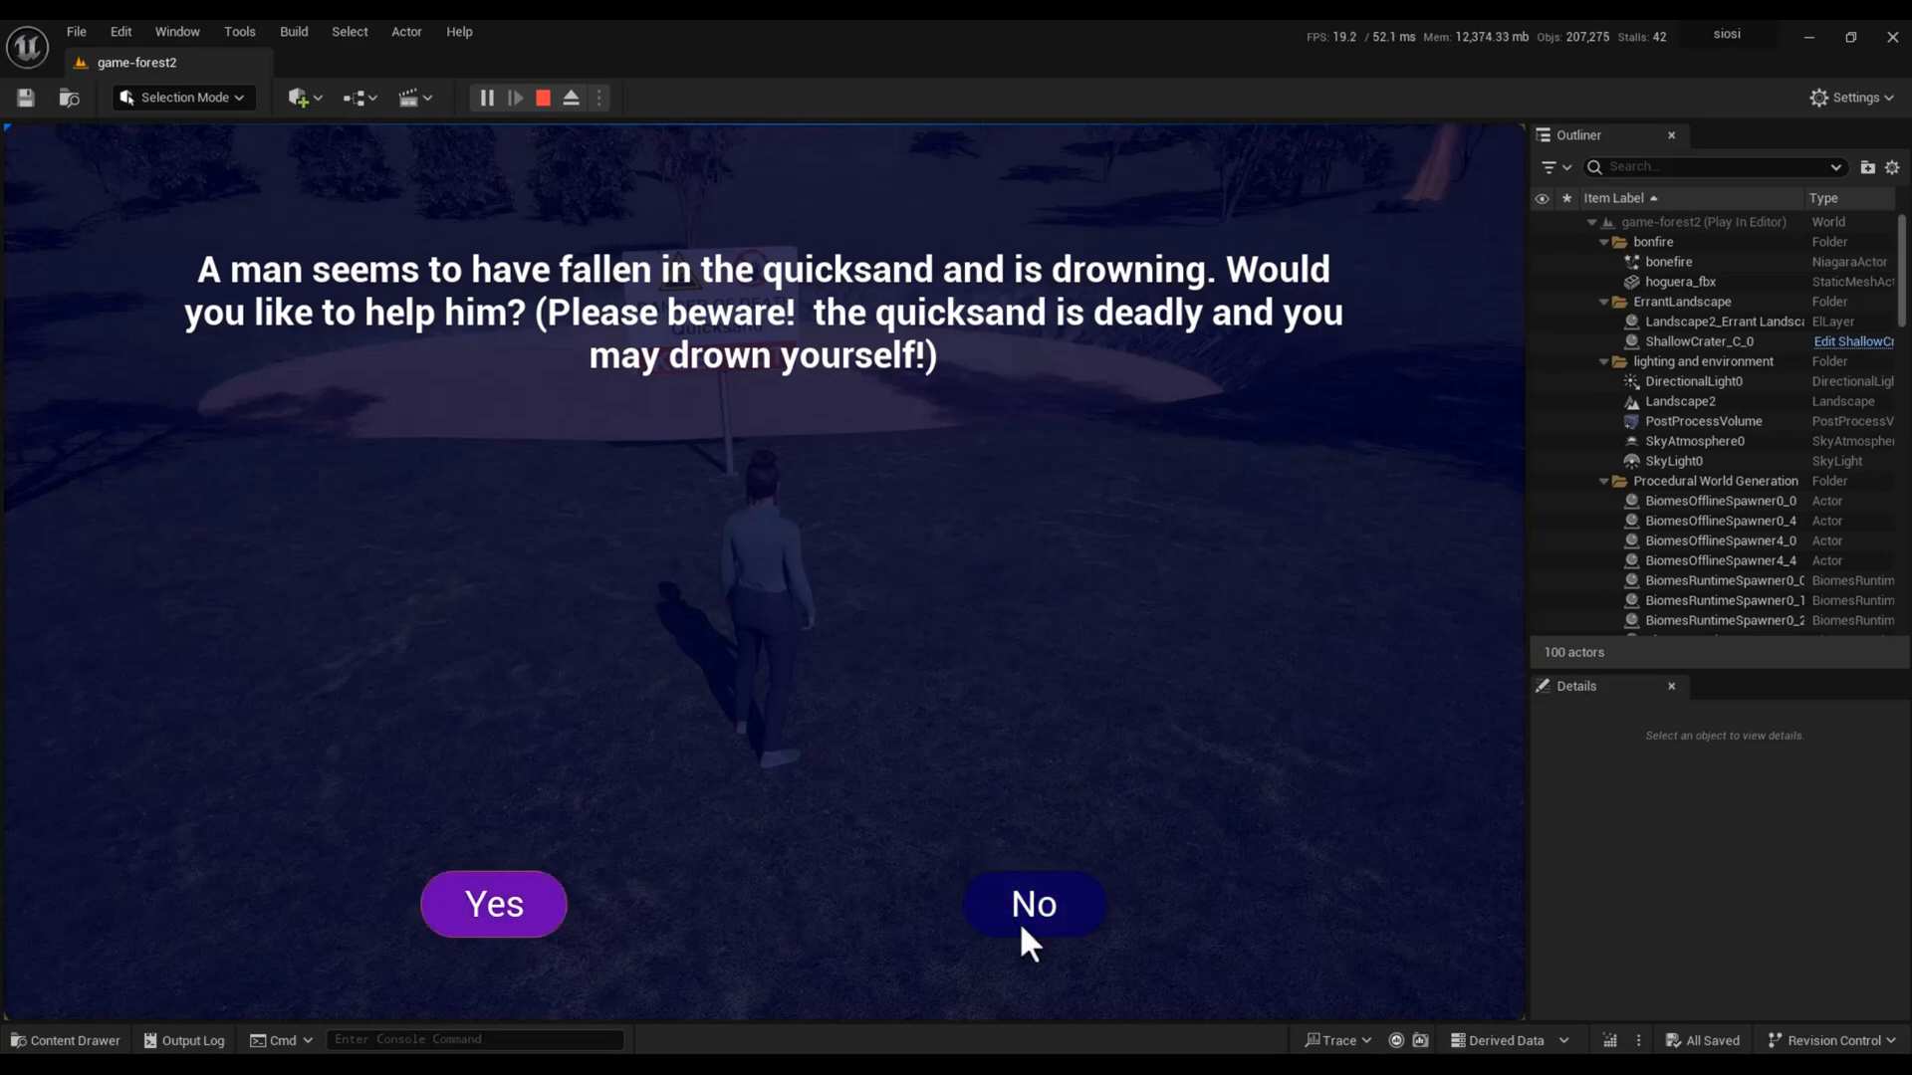
left_click(494, 906)
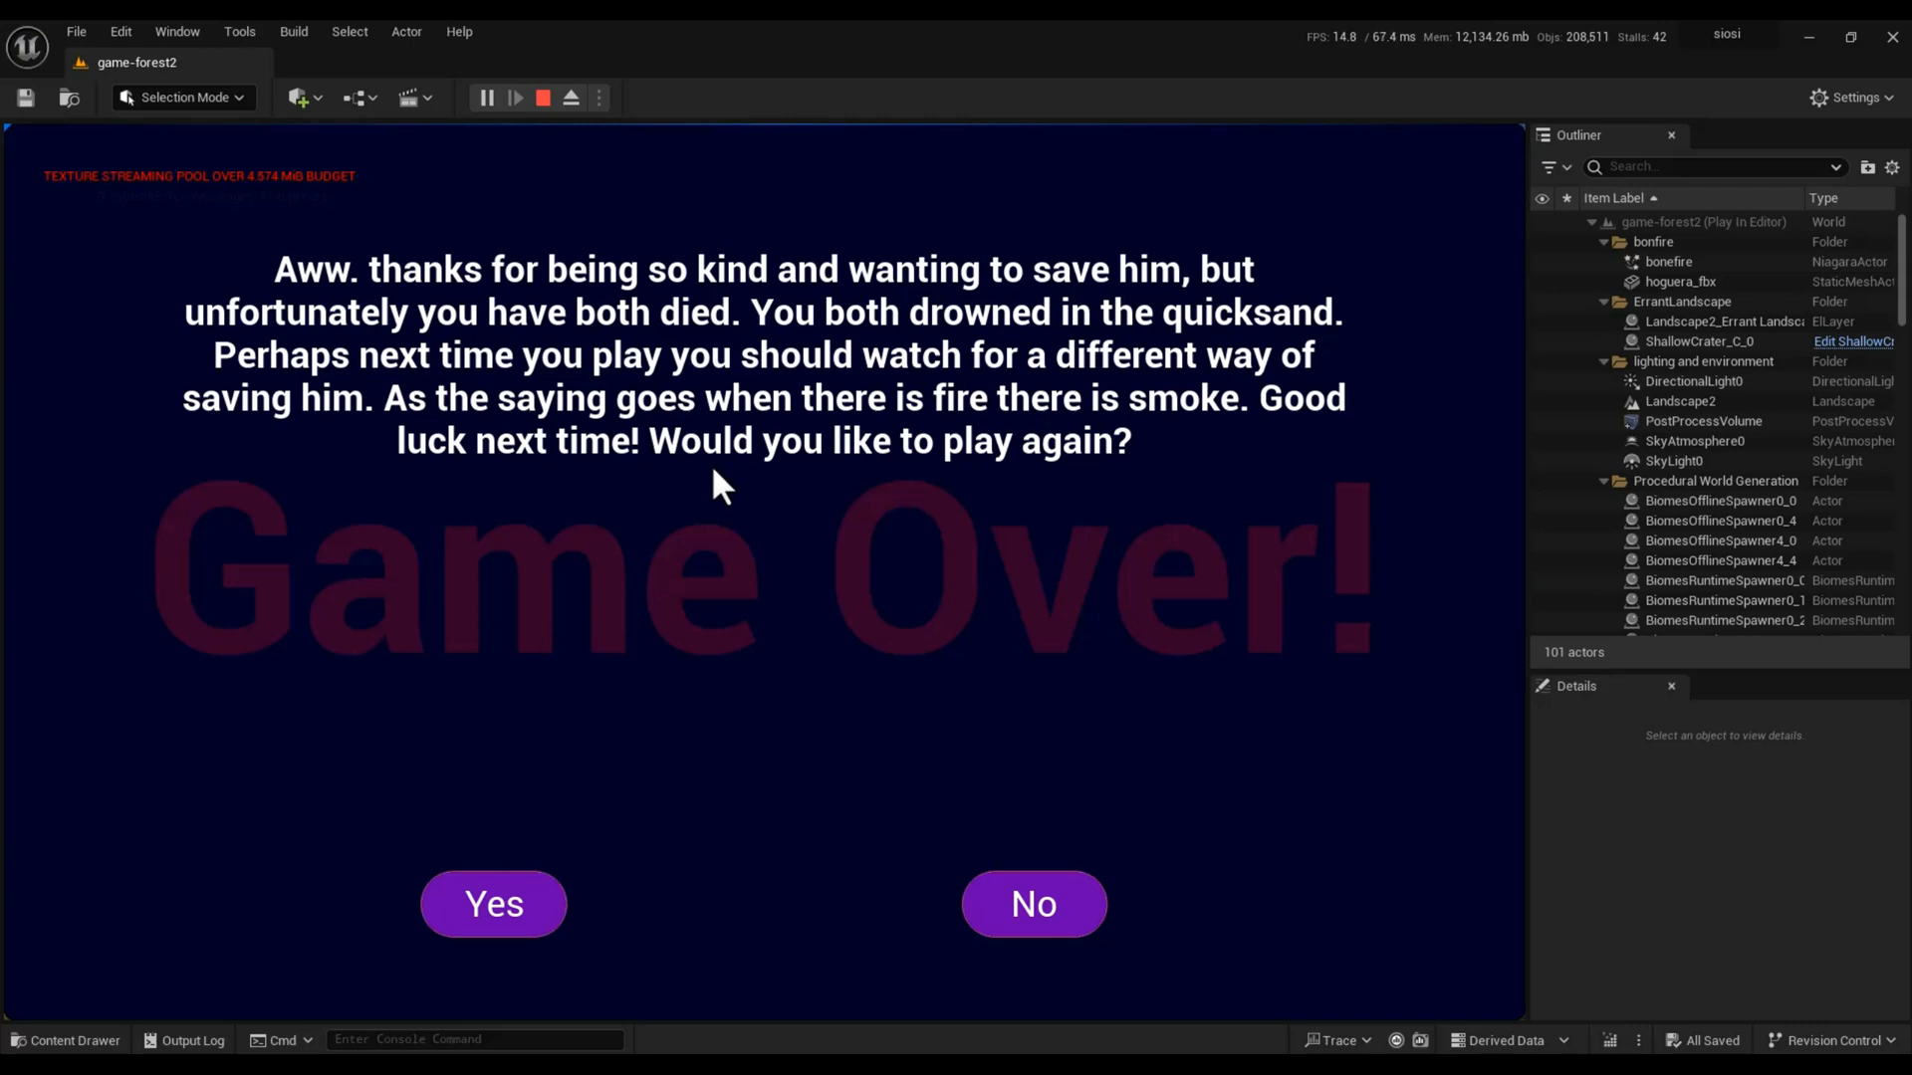
Step: Answer Yes to playing again on the Game Over screen, then end the play session once the level restarts
left_click(498, 922)
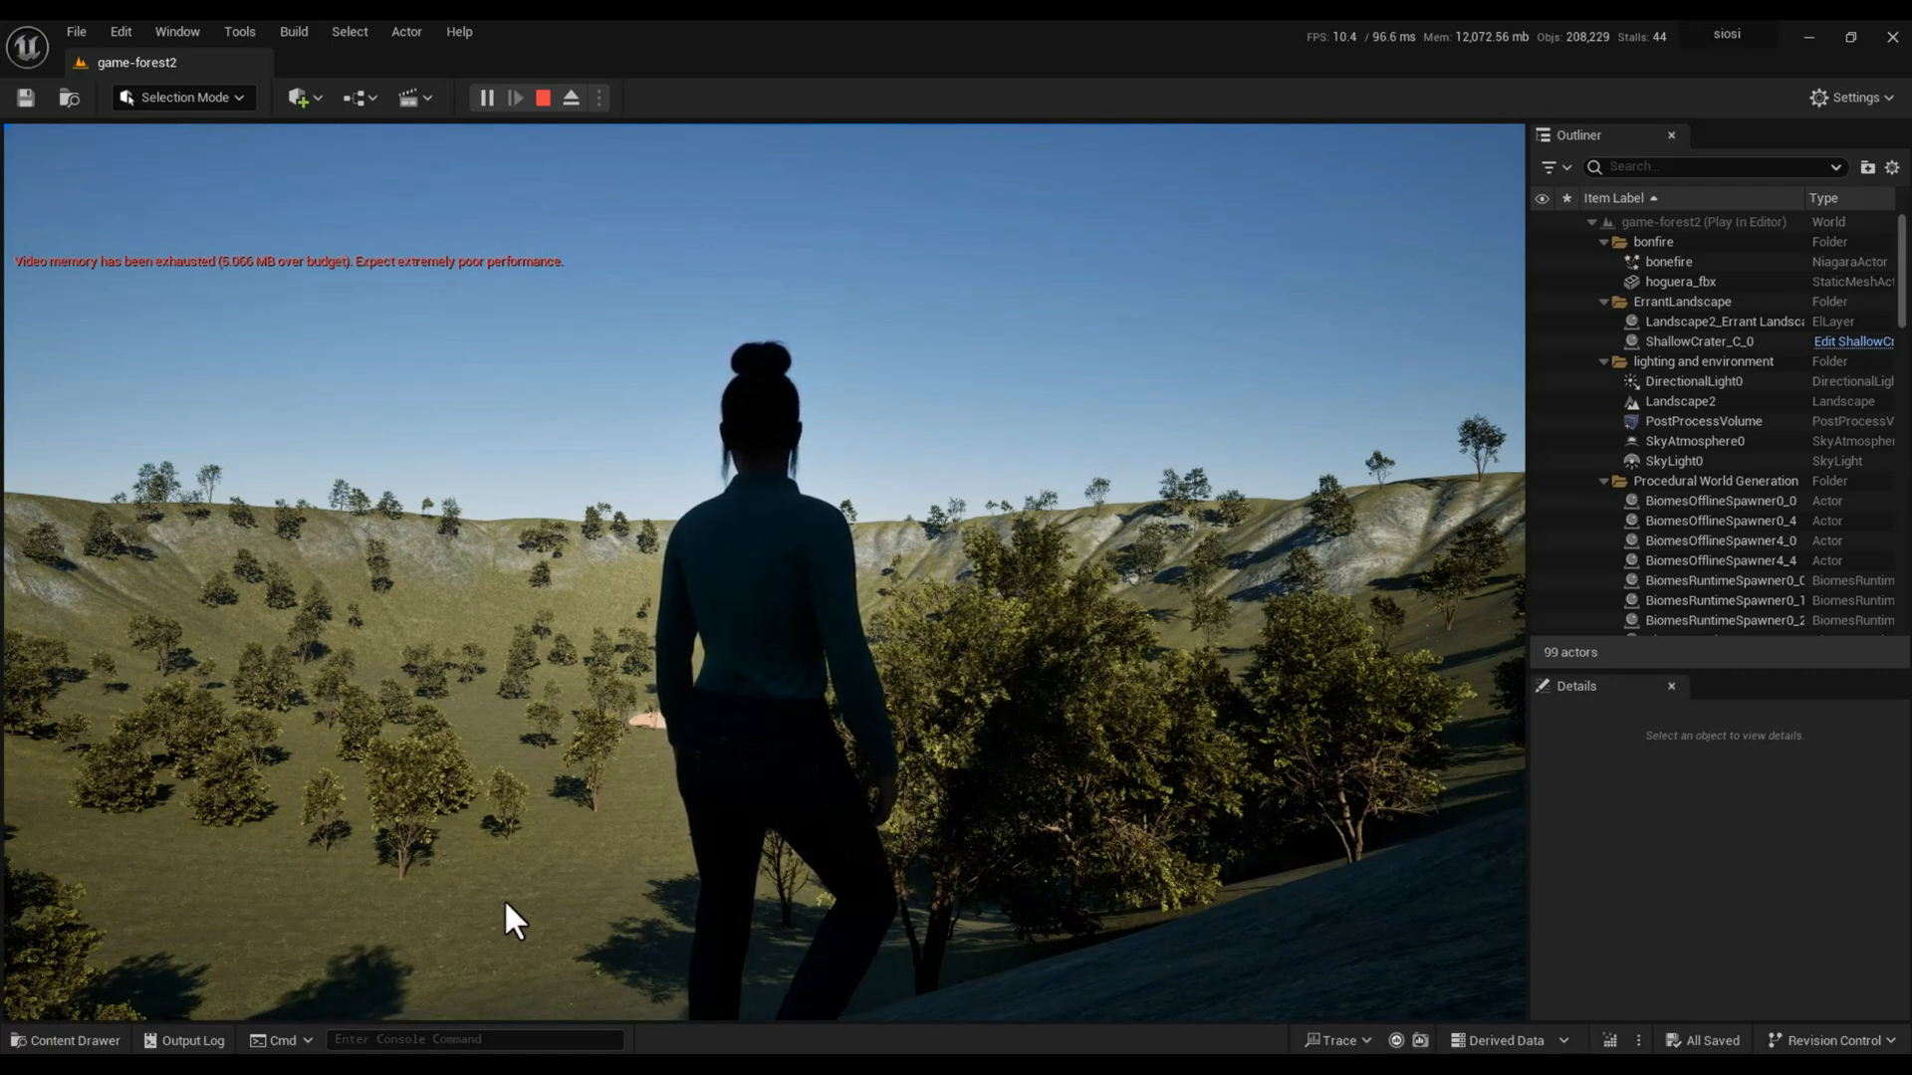
key("Escape")
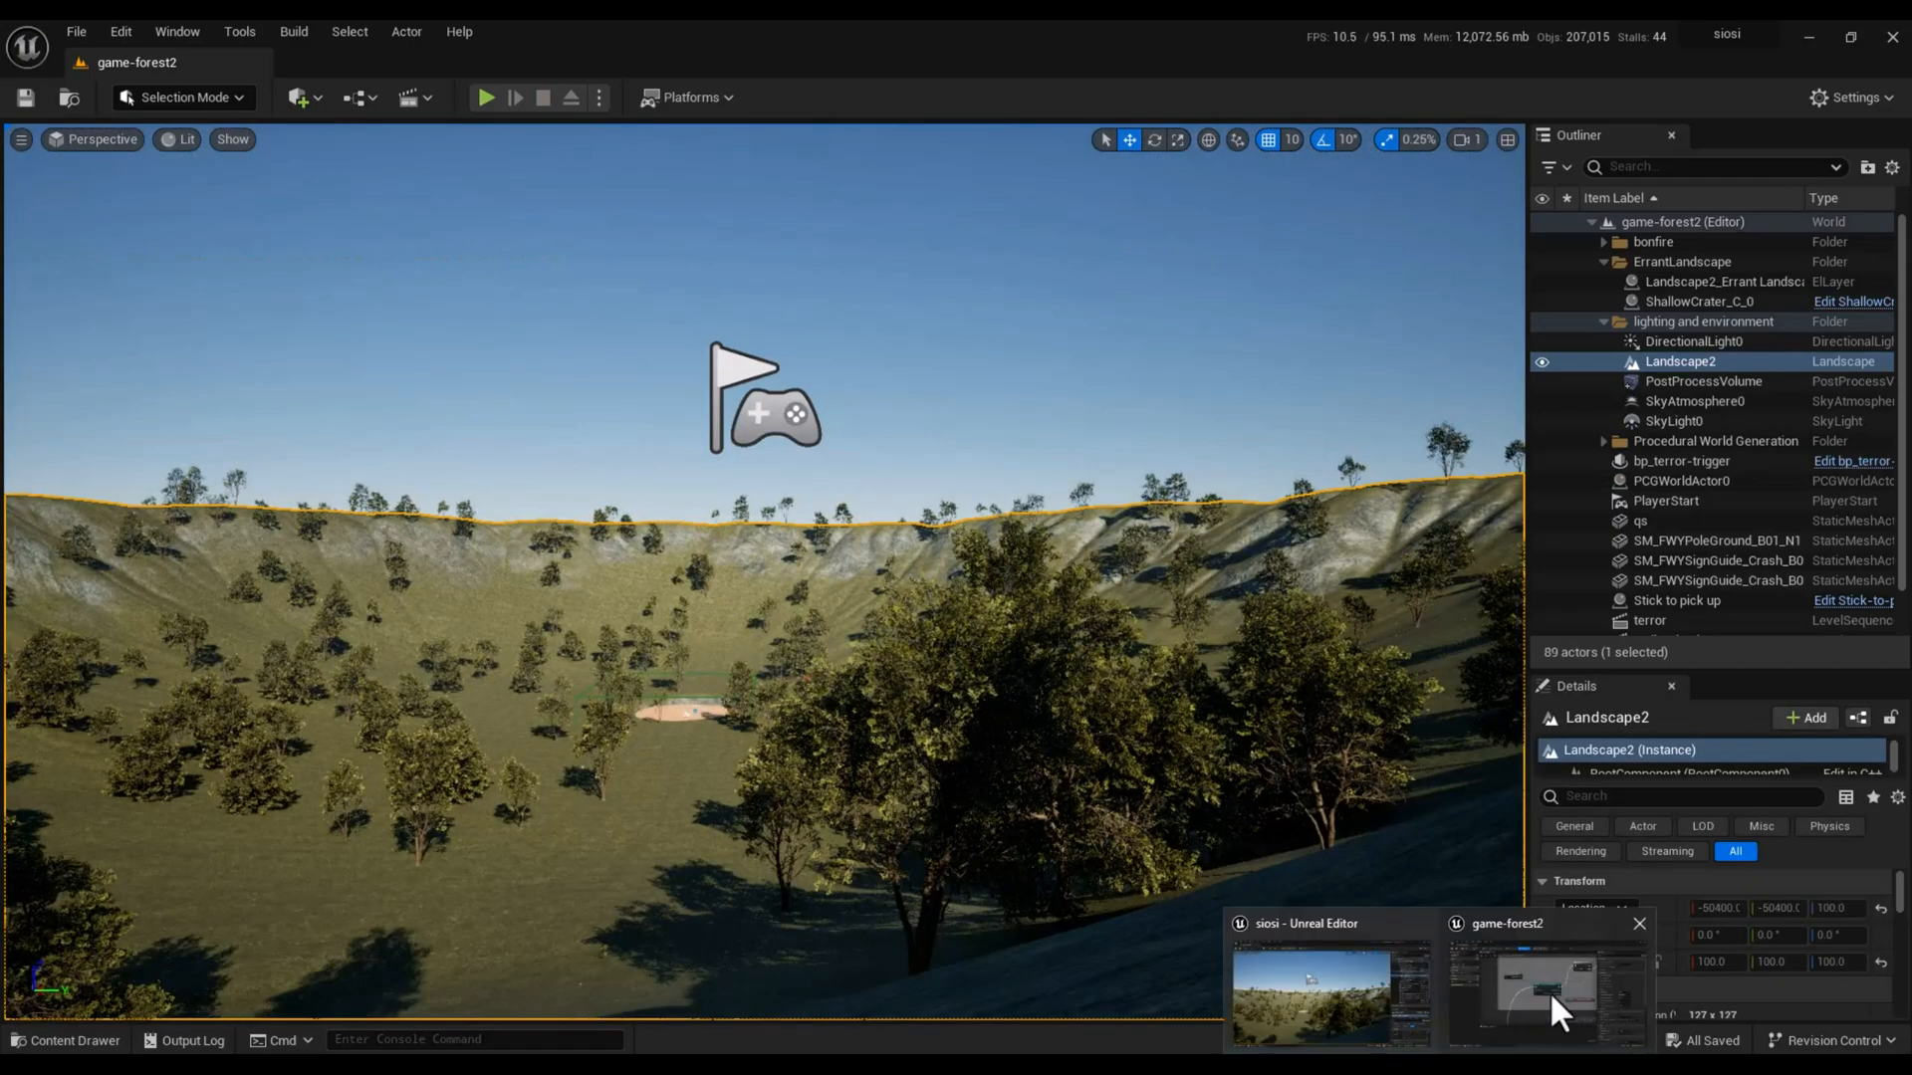
Step: Return to the Level Blueprint and examine how the start-game-instance cast feeds the Title Screen Already Shown check into the Branch
left_click(1549, 989)
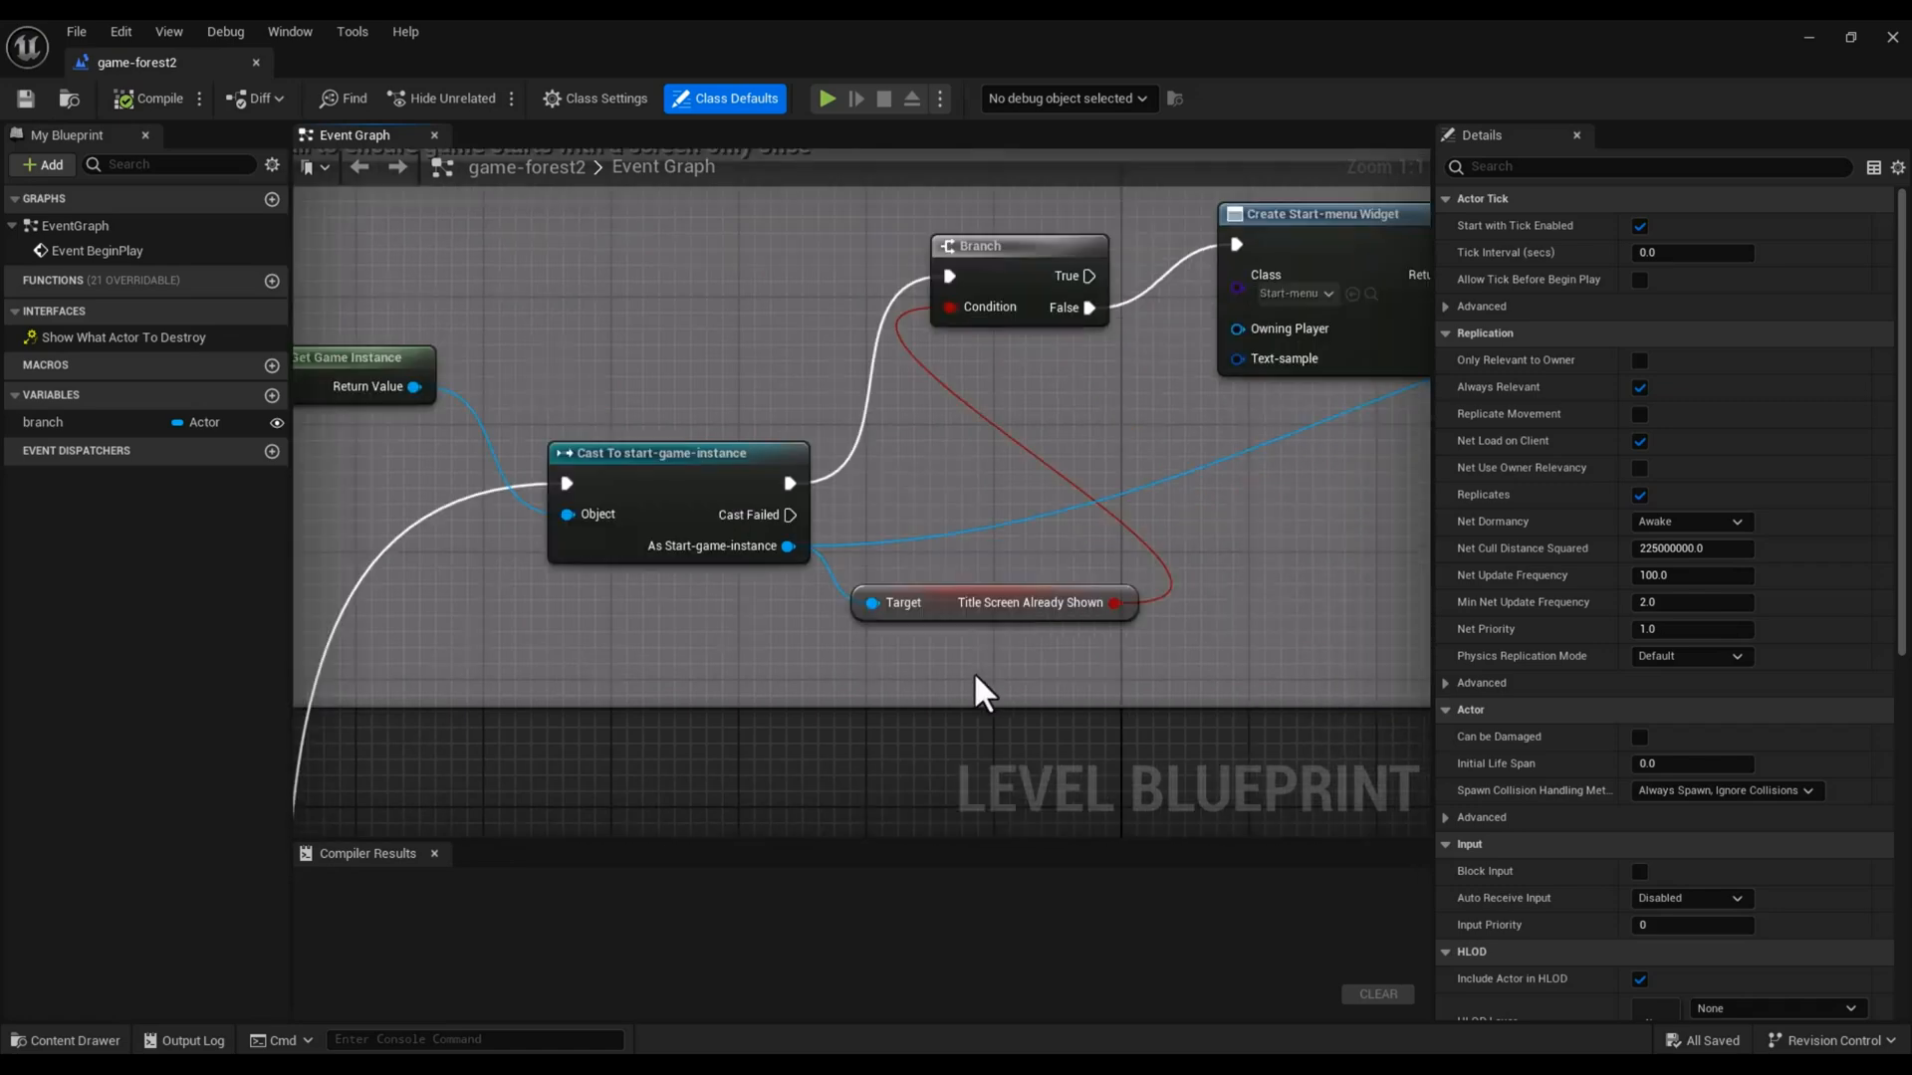
right_click(1147, 653)
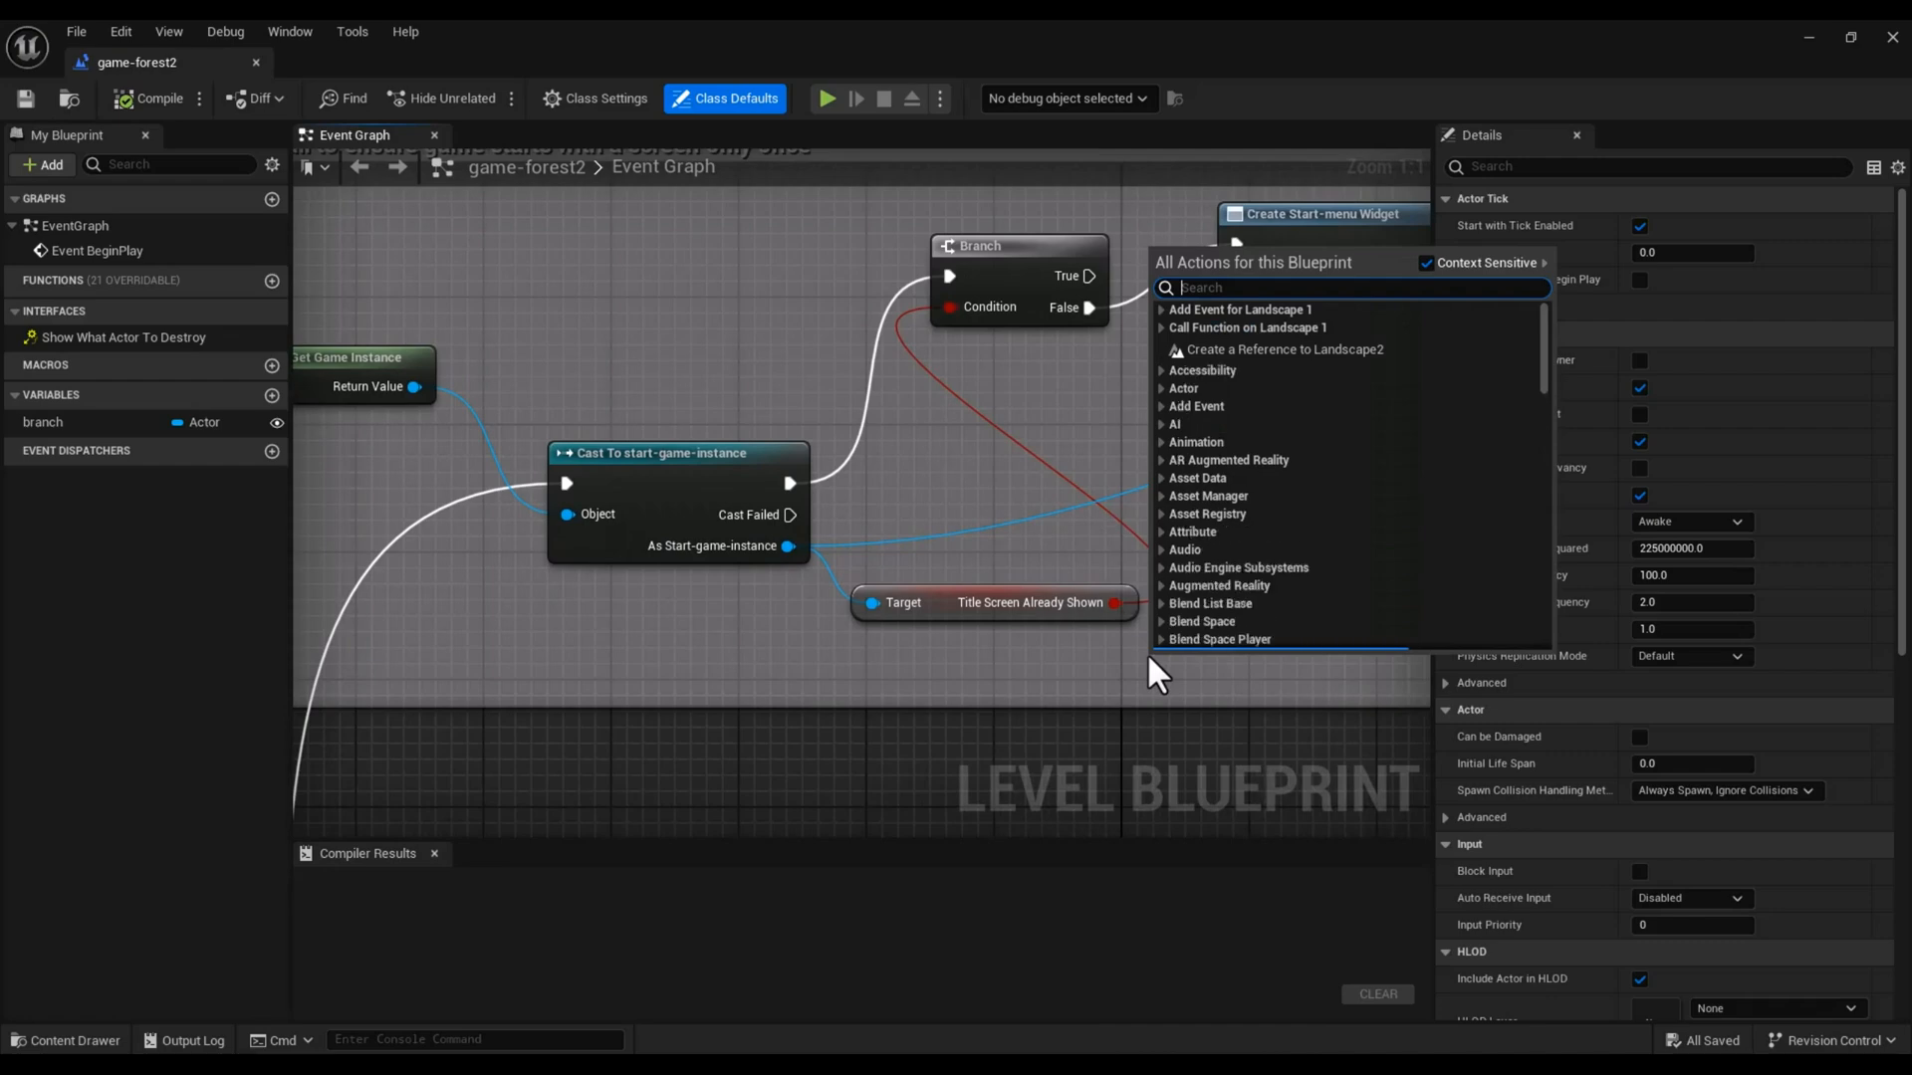
left_click(1035, 673)
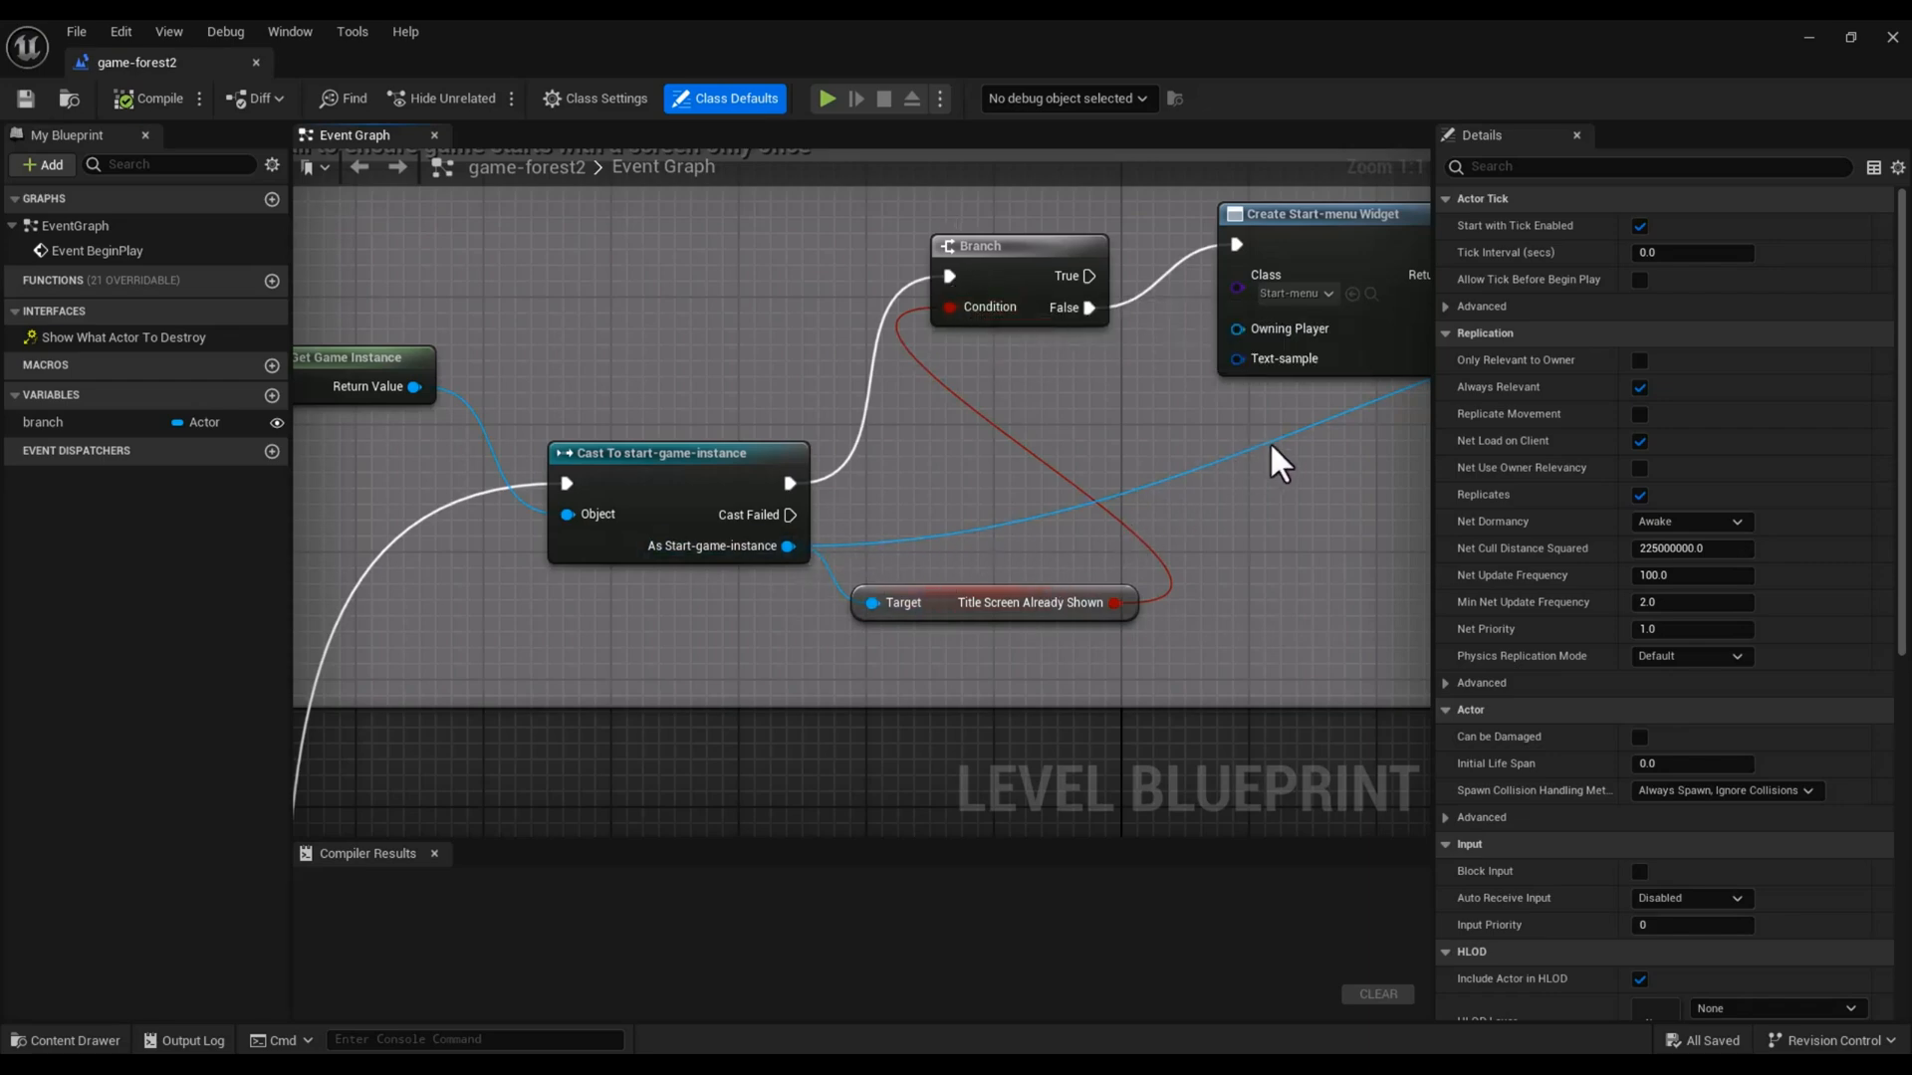
right_click(1102, 631)
left_click(1220, 488)
right_click_drag(1271, 547, 1043, 659)
right_click(1111, 623)
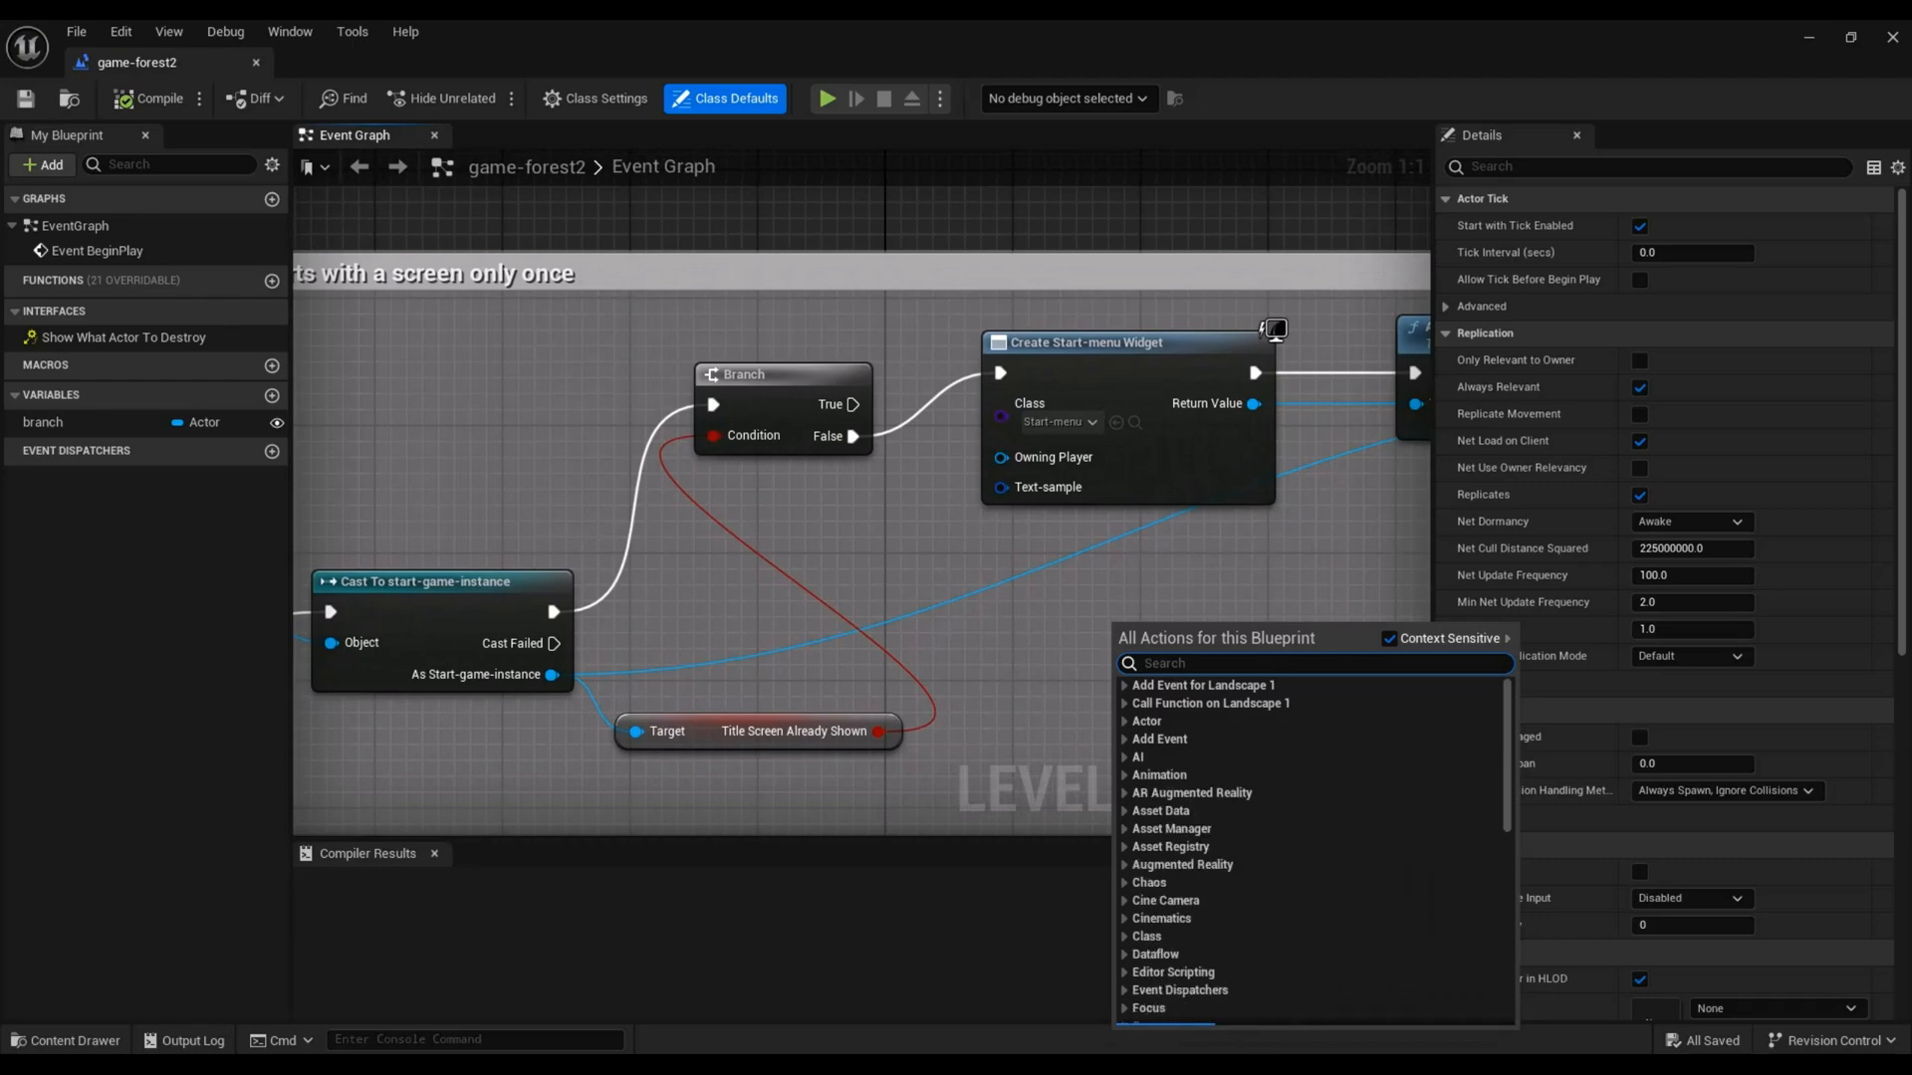
left_click(999, 637)
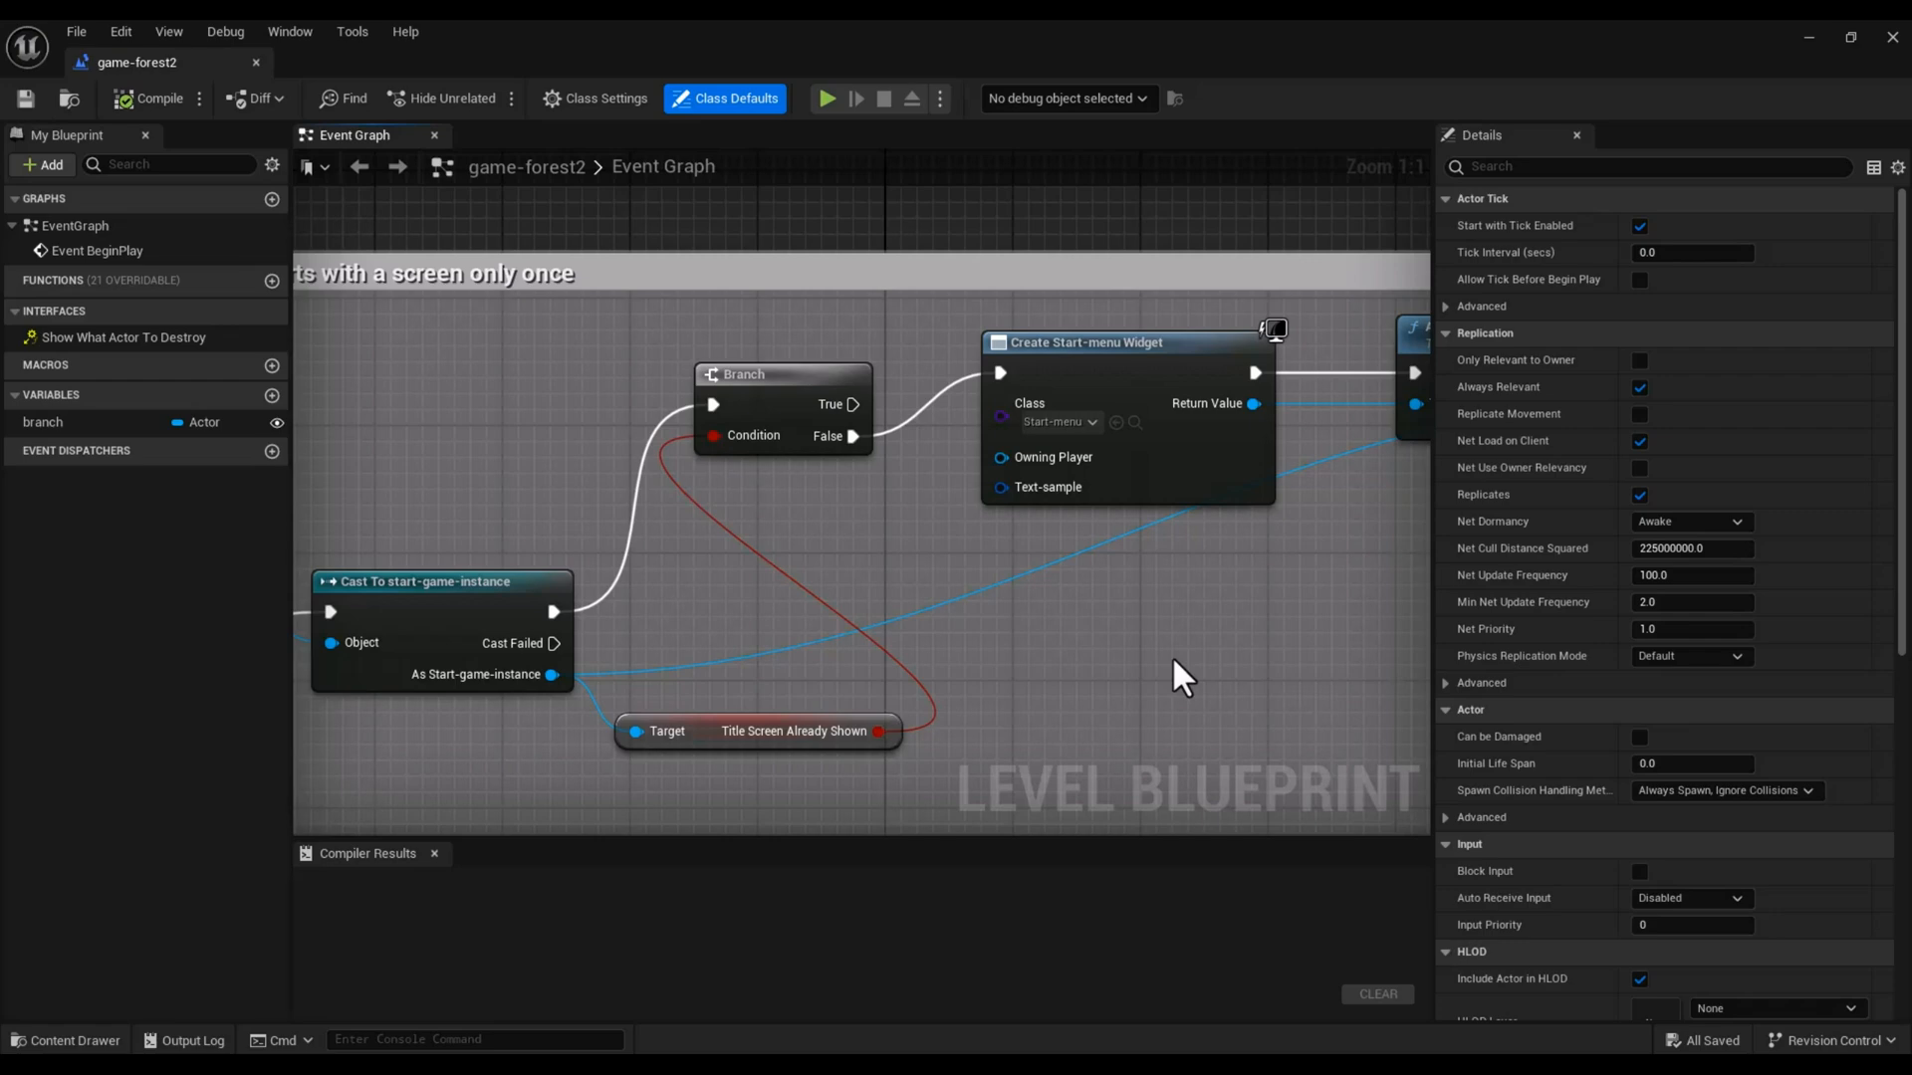
Step: Examine the Branch's False path through Create Start-menu Widget, Add to Viewport and the SET Title Screen Already Shown node
right_click_drag(1173, 659, 1080, 670)
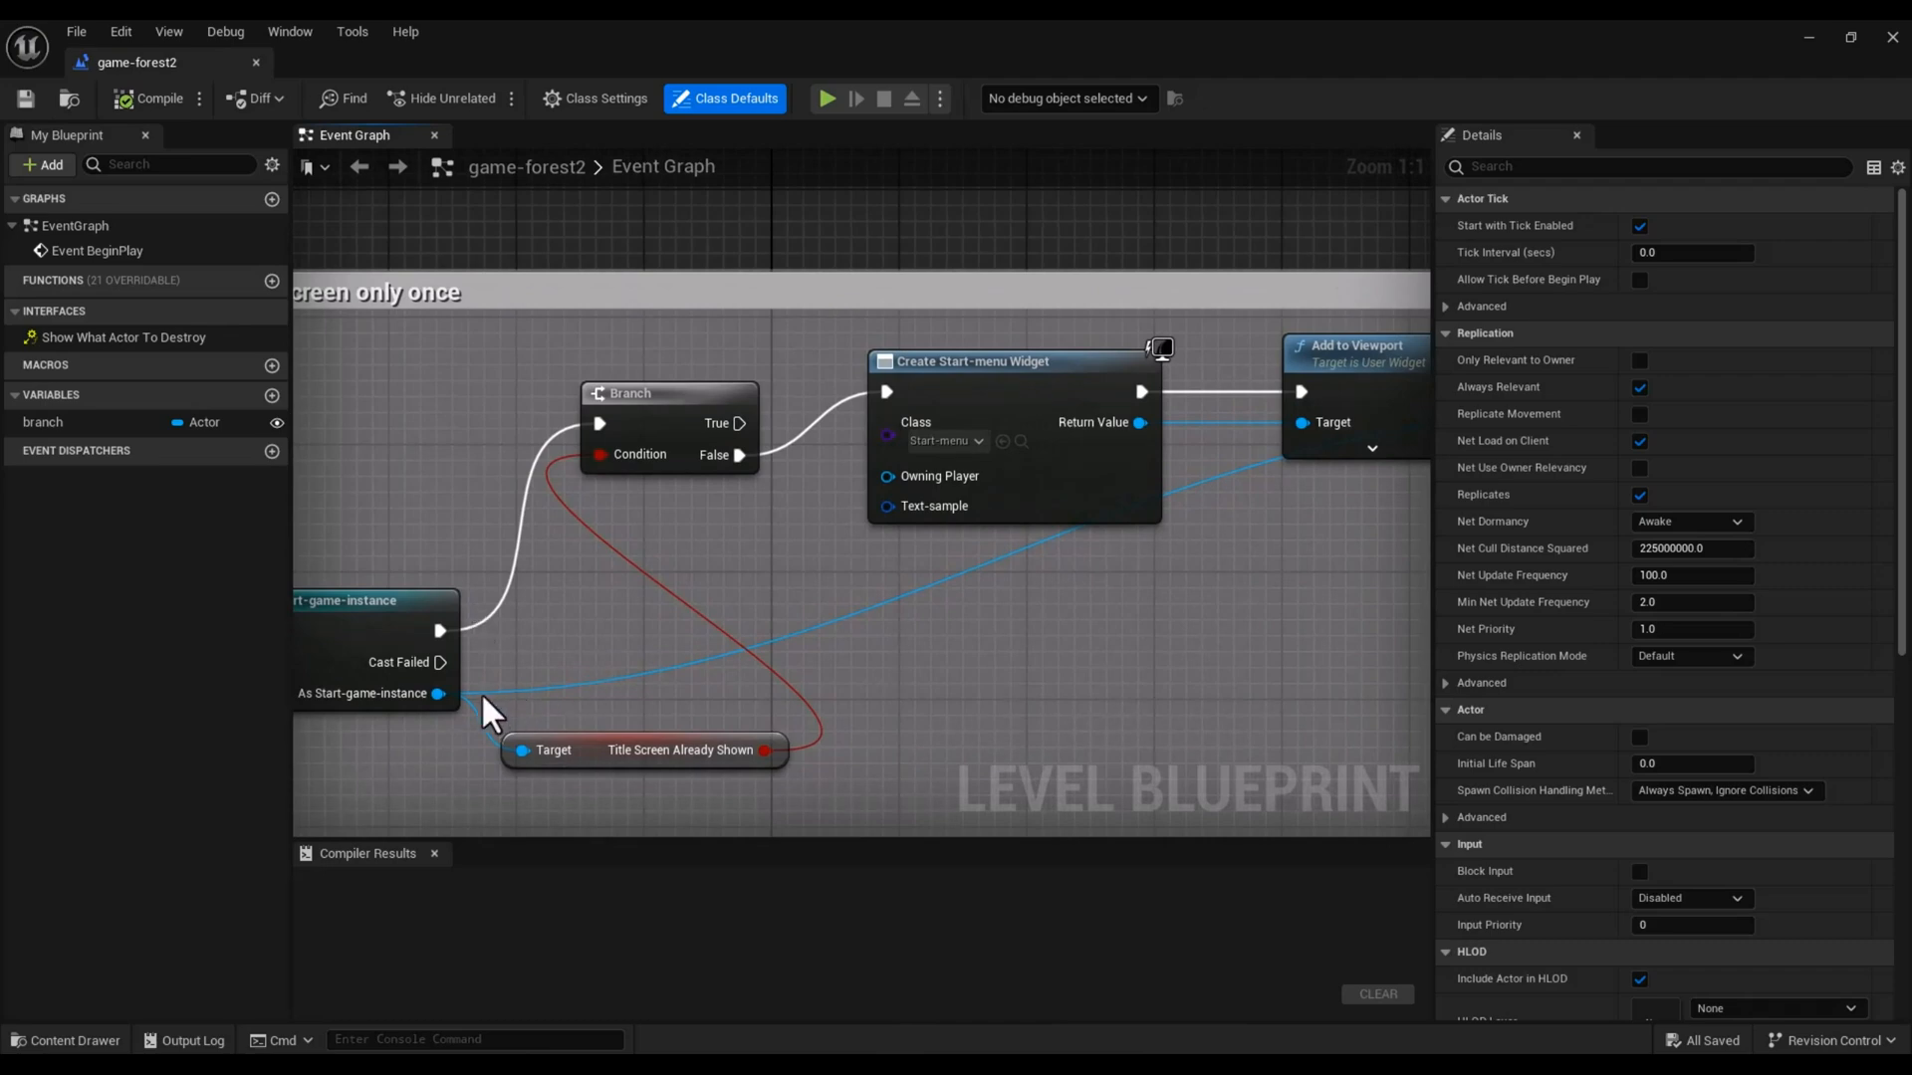
right_click_drag(1358, 567, 858, 649)
right_click(945, 643)
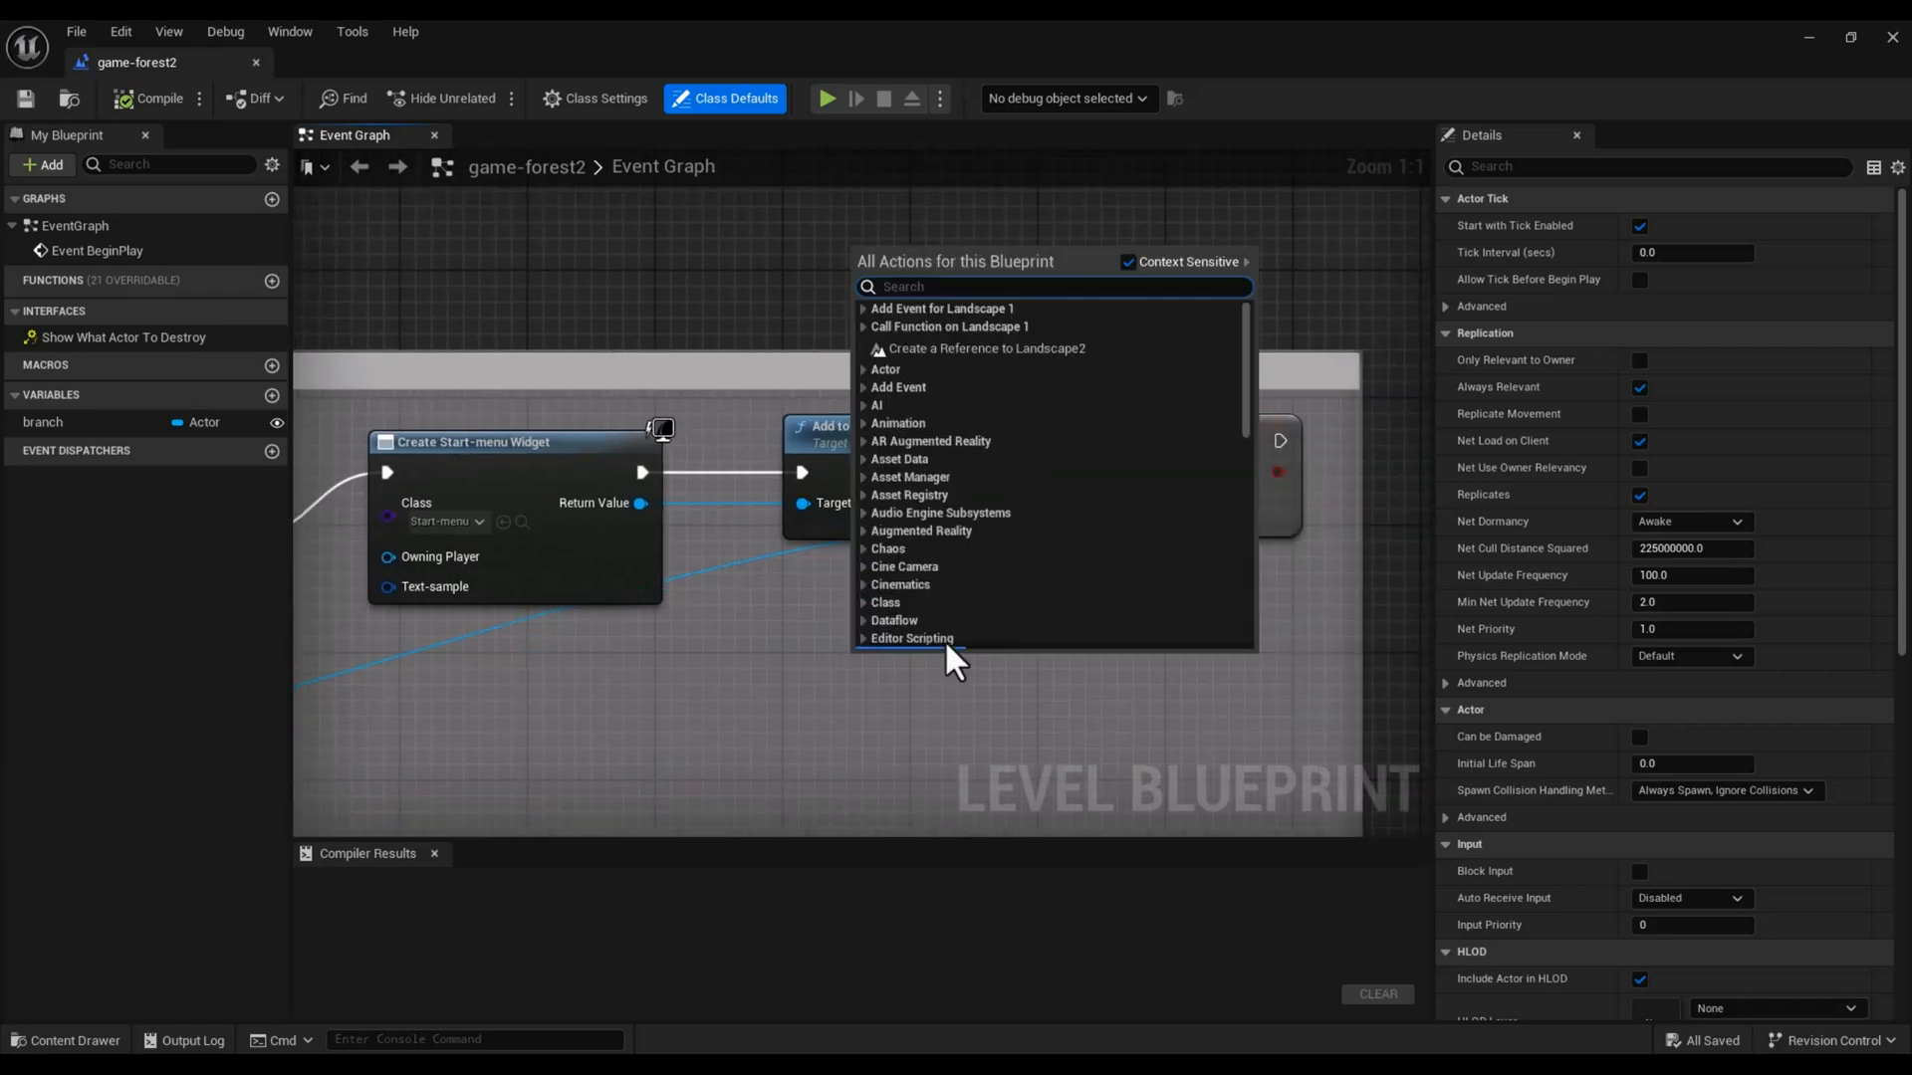
key("Escape")
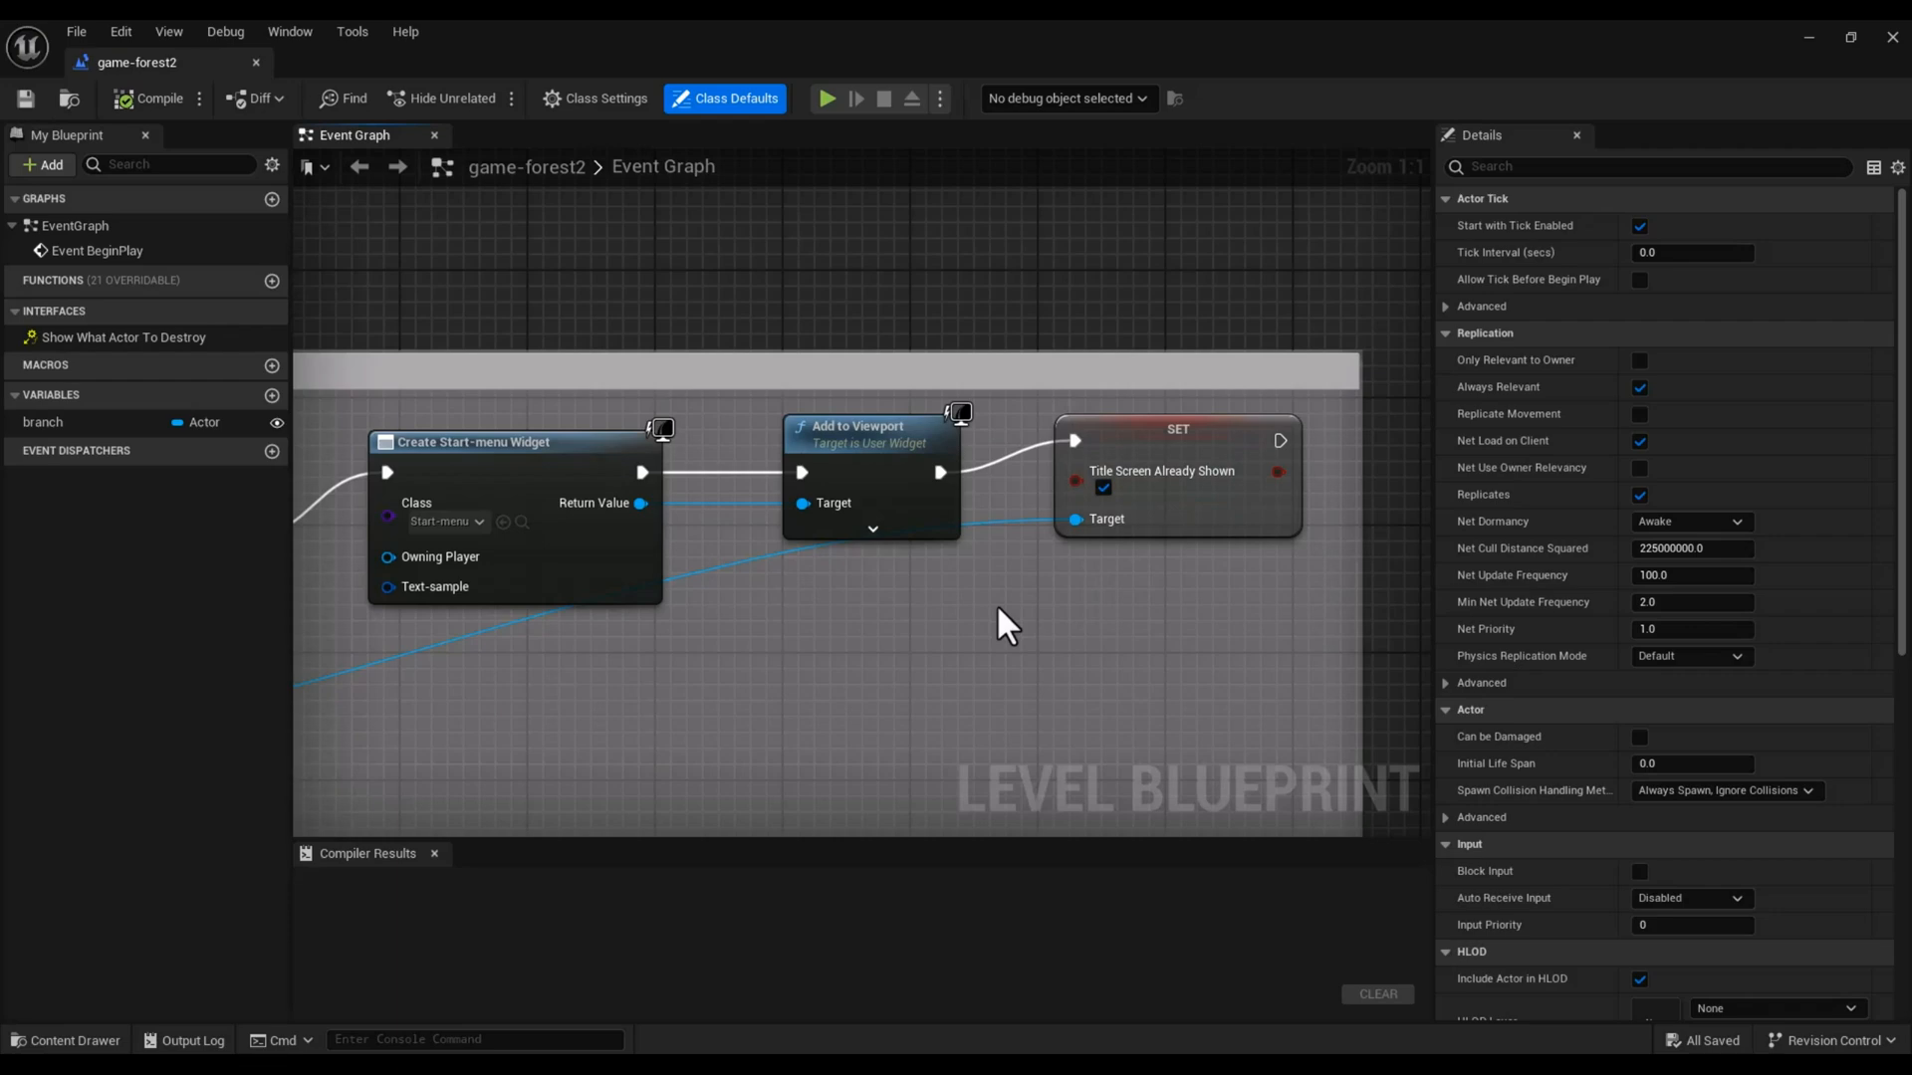
right_click_drag(595, 719, 1027, 608)
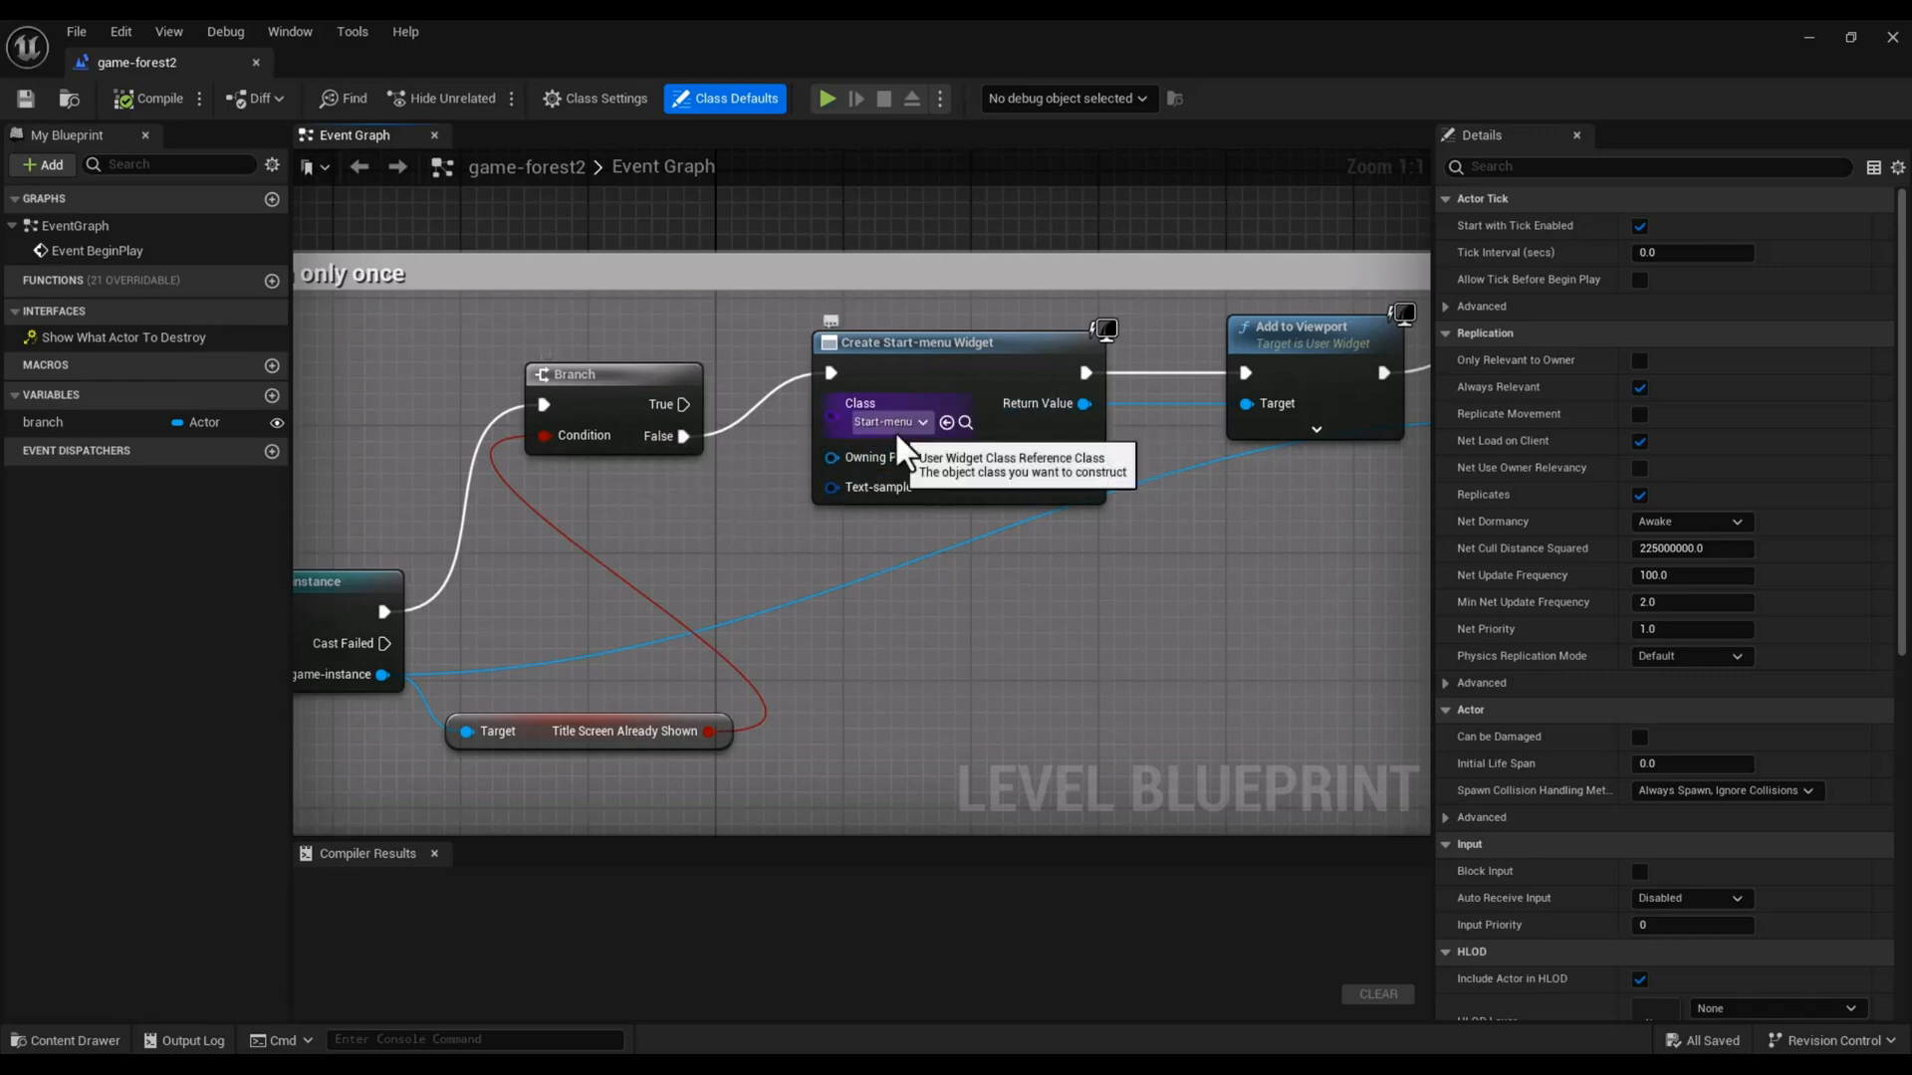
right_click_drag(1182, 633, 830, 633)
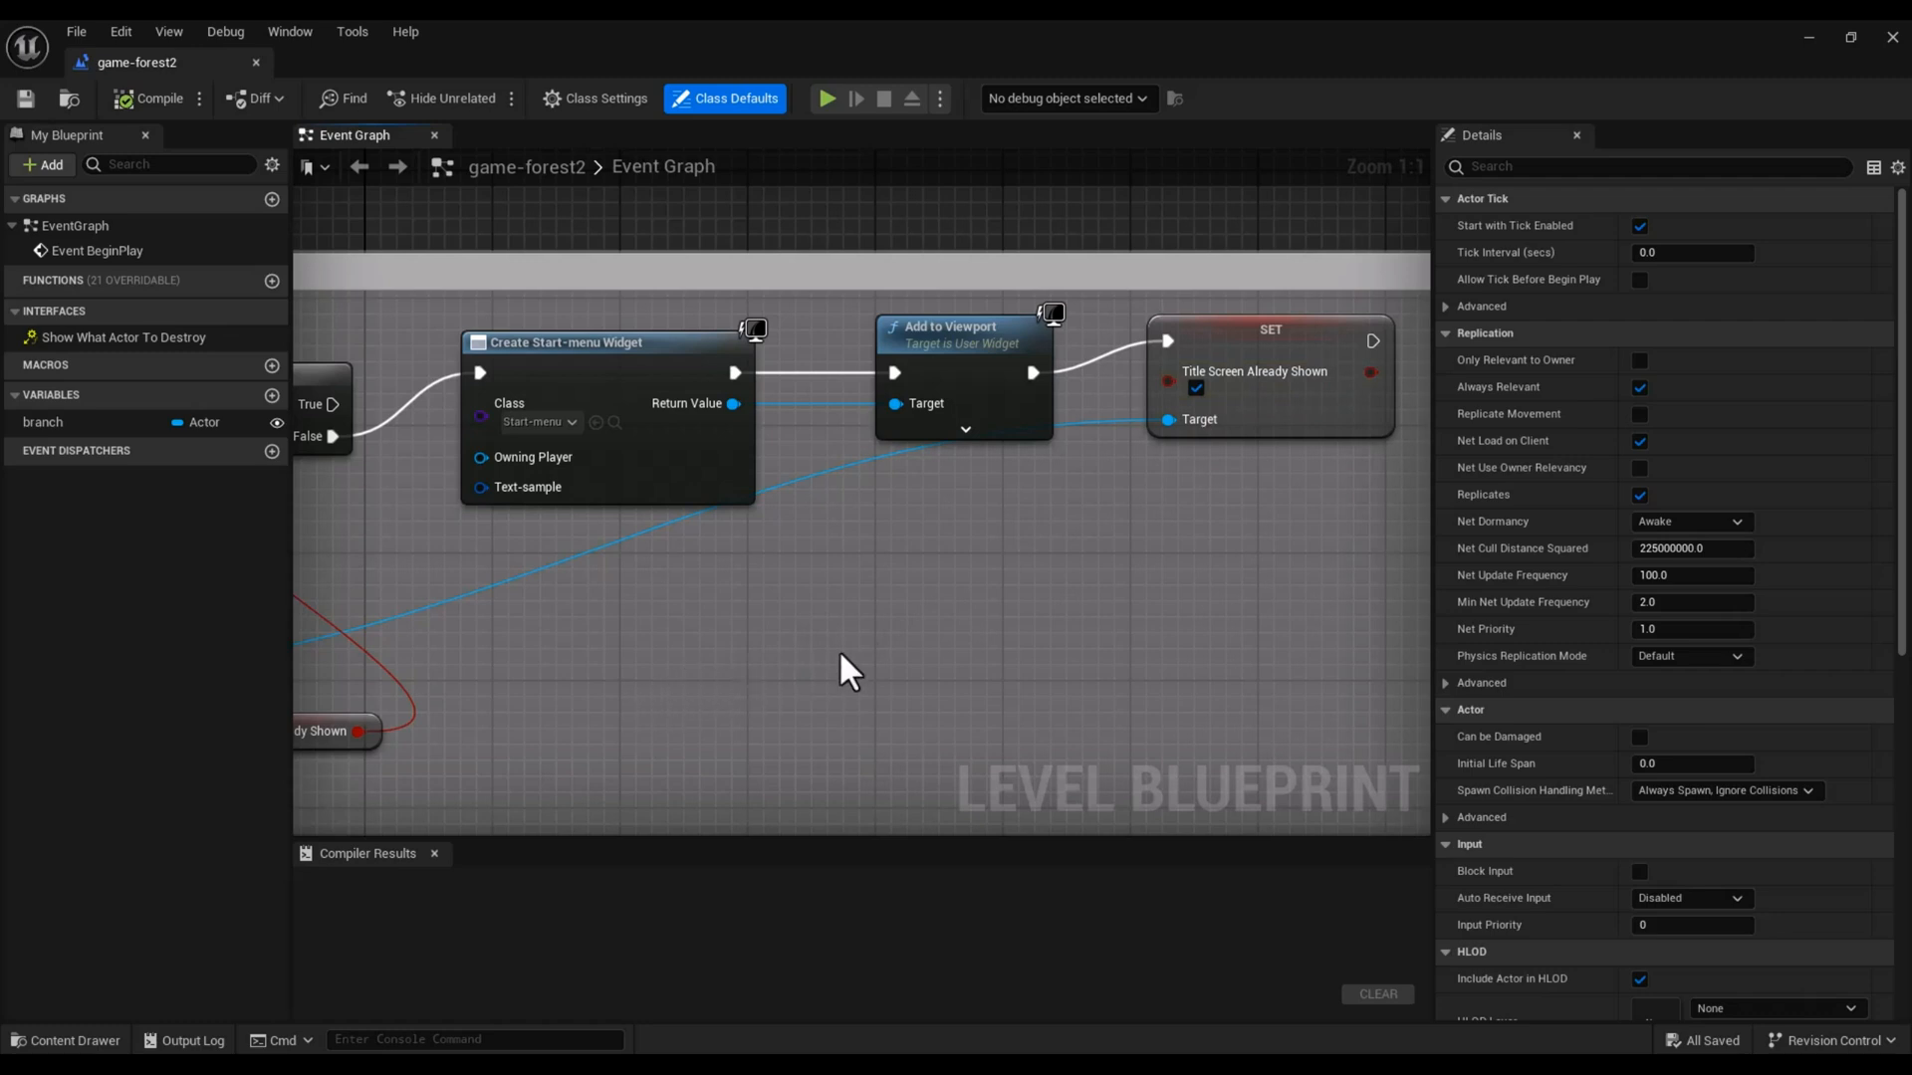
right_click_drag(524, 678, 818, 620)
right_click(827, 612)
left_click(791, 183)
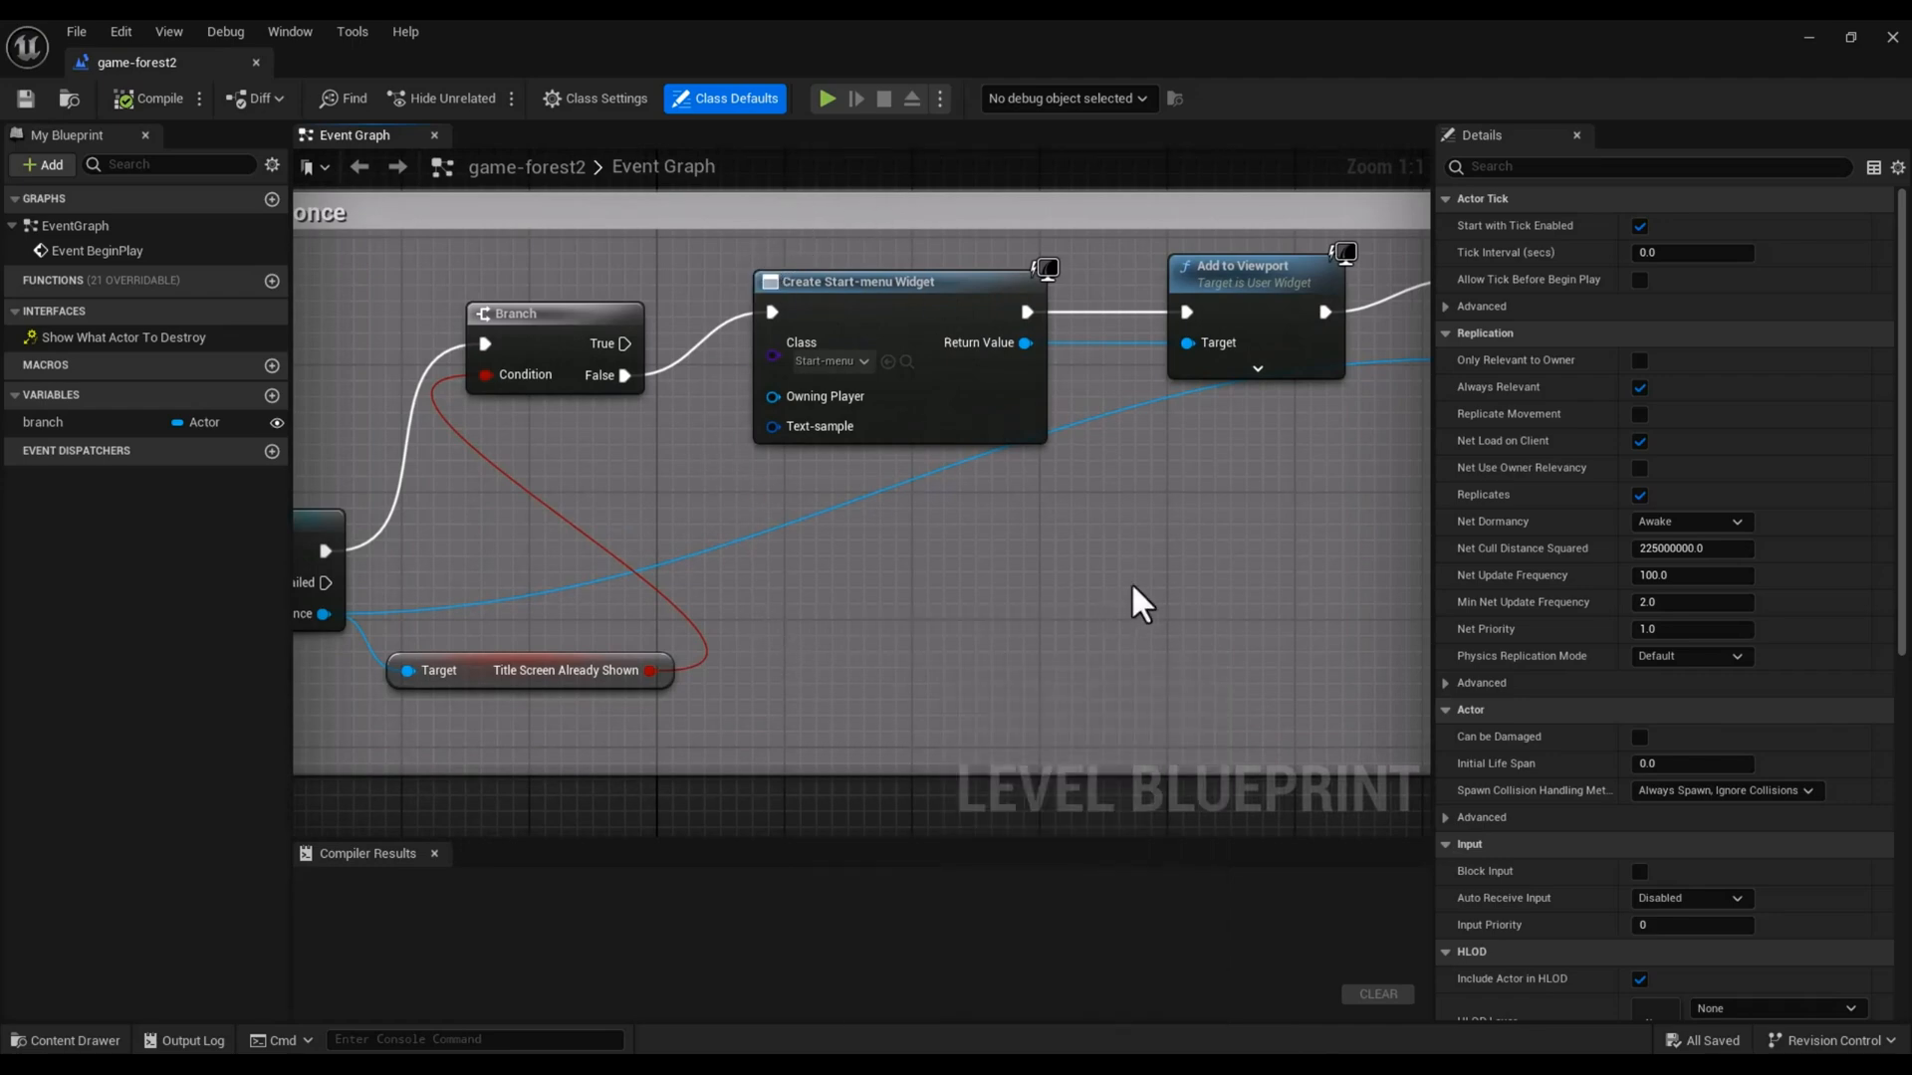
right_click_drag(683, 598, 475, 633)
right_click(677, 603)
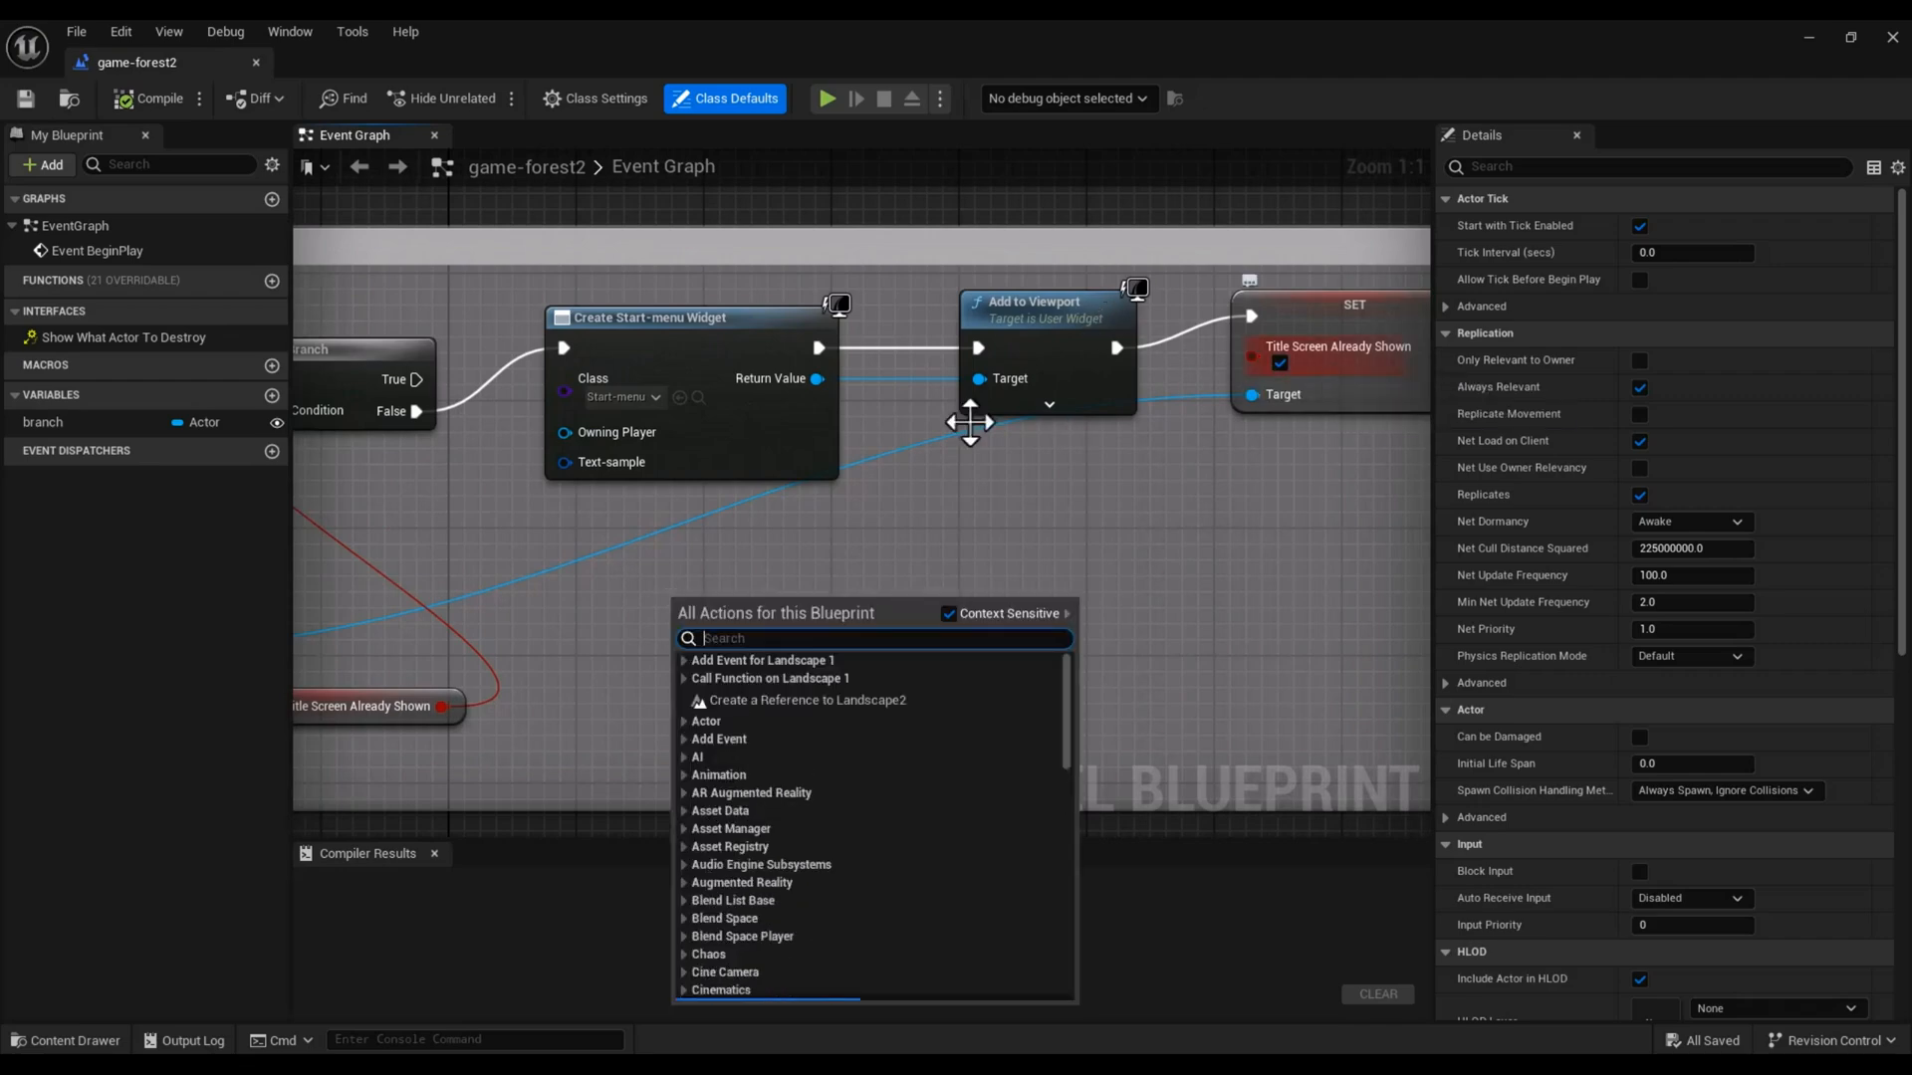
left_click(830, 517)
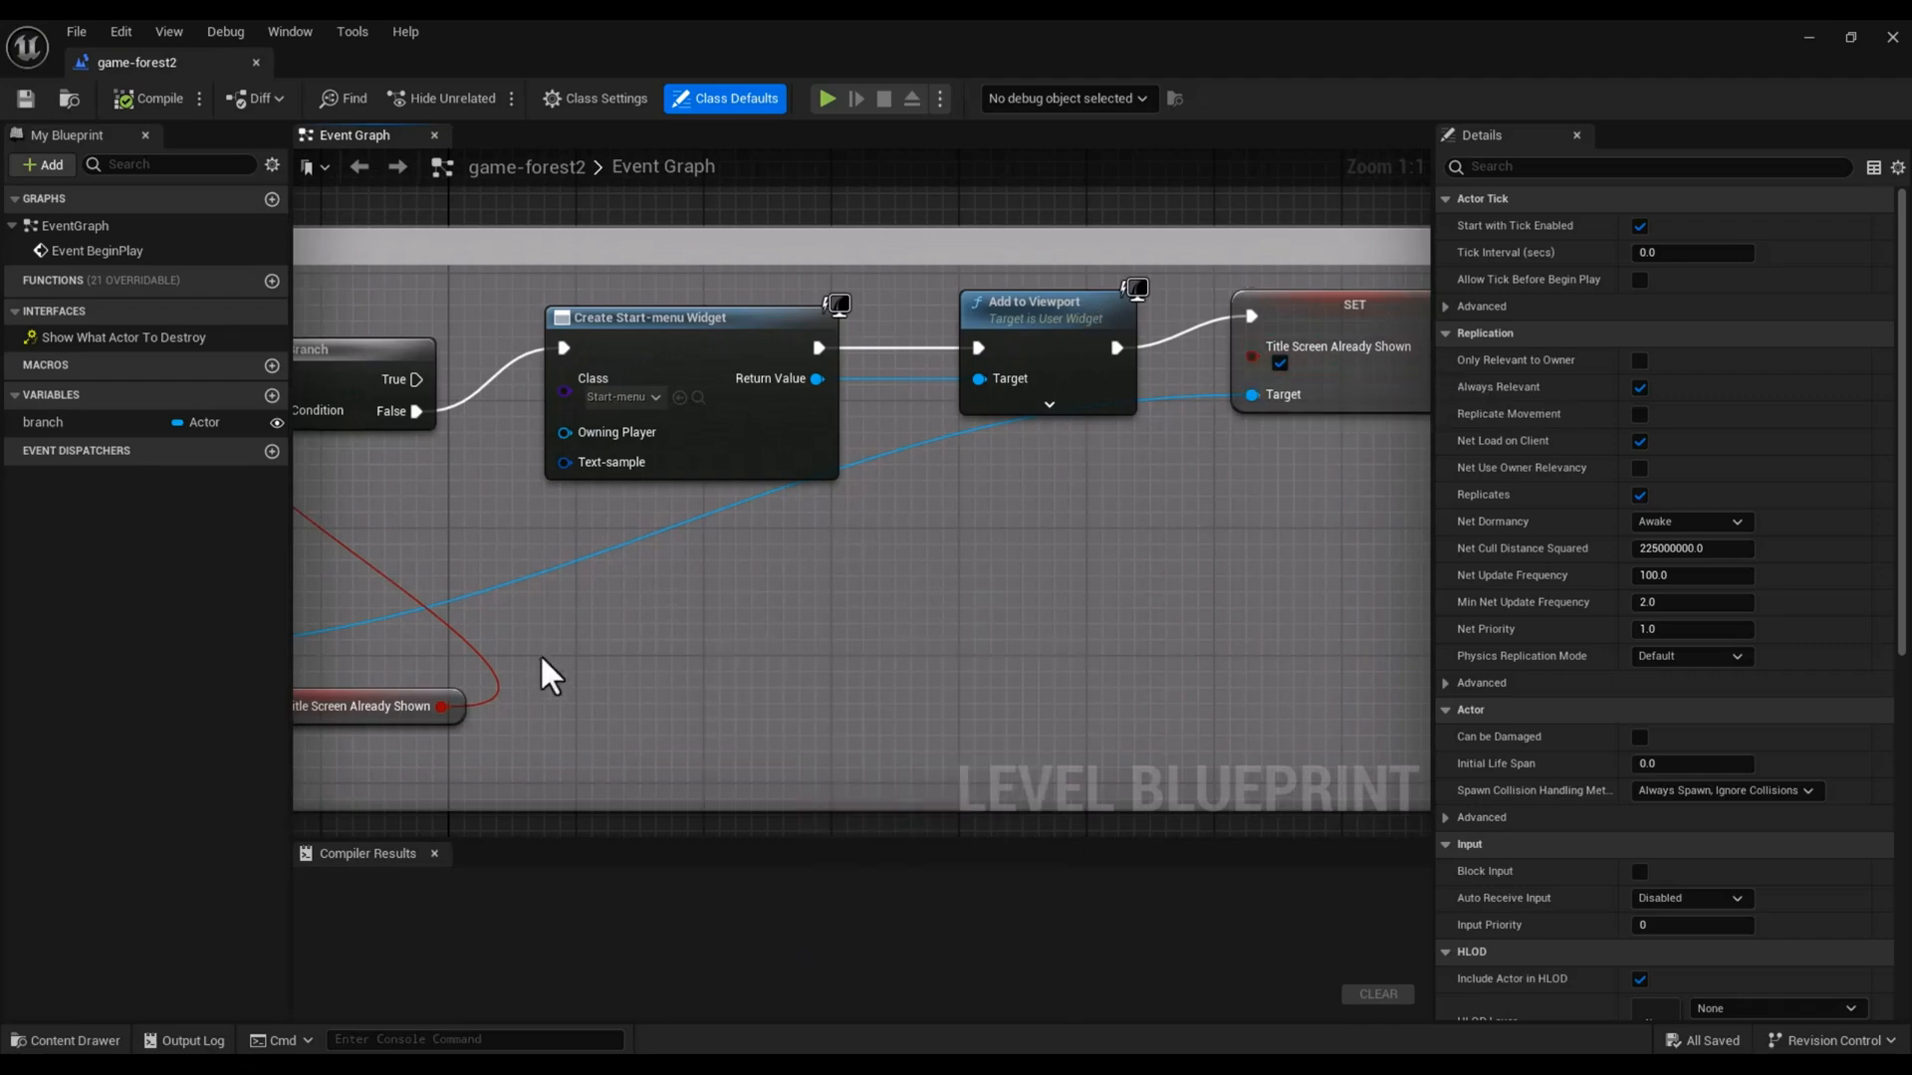
Step: Trace the title screen logic back to the Sequence node and inspect its connection to the BP_ThirdPersonCharacter cast
right_click_drag(631, 660, 1126, 558)
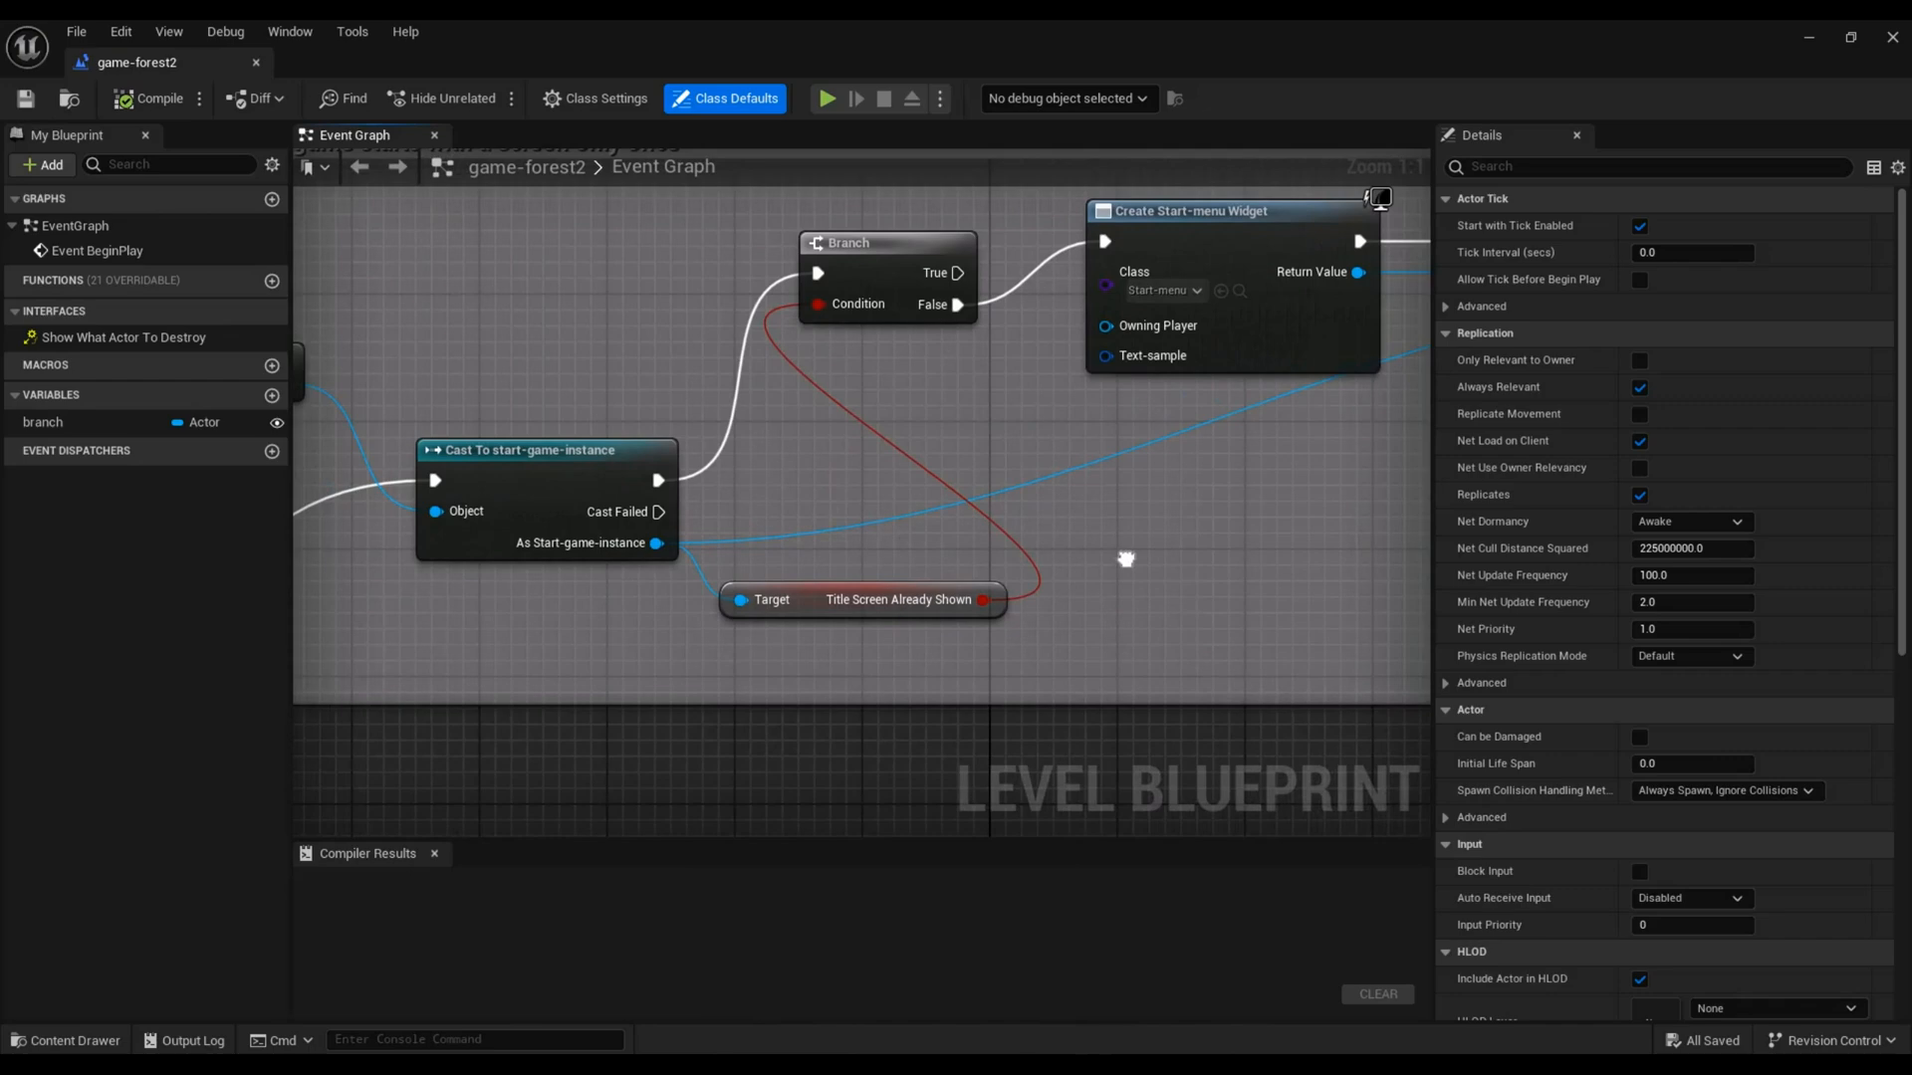
scroll(1095, 559, "down", 2)
right_click(1095, 559)
left_click(781, 714)
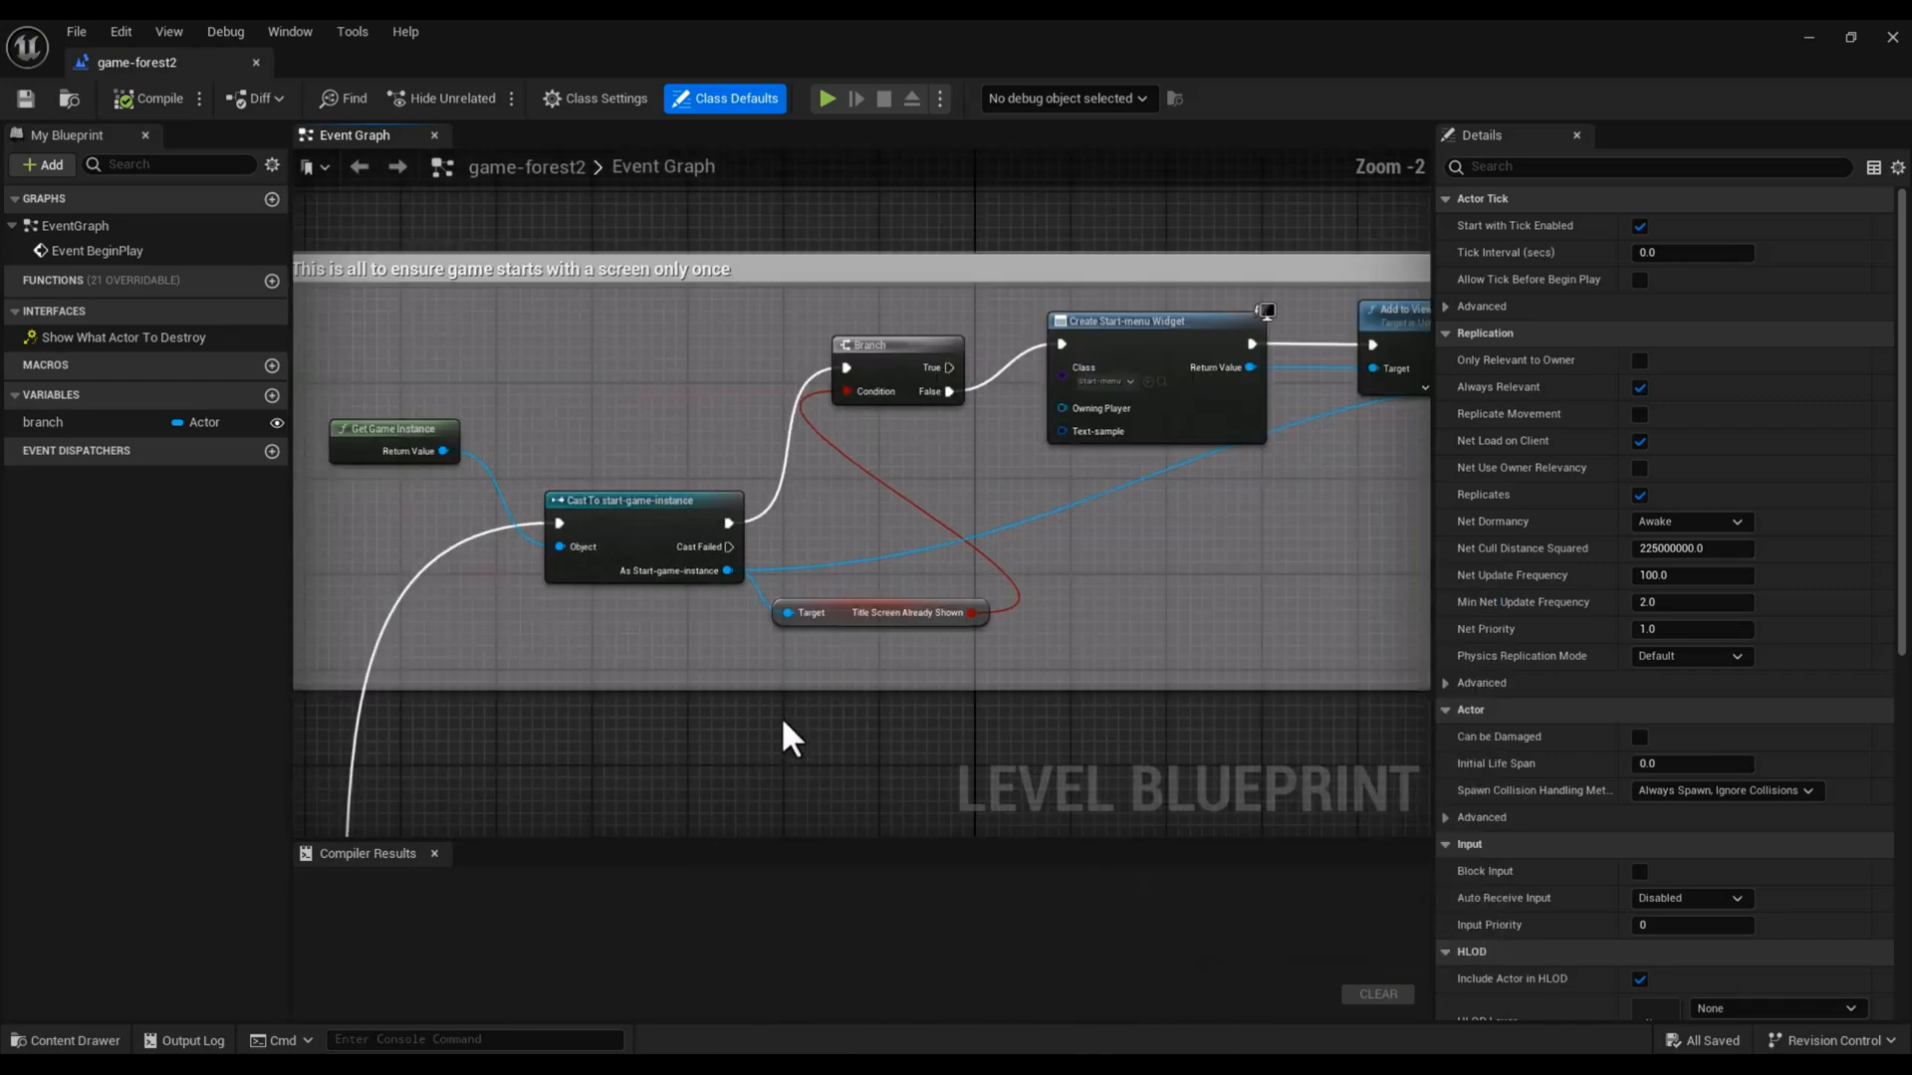
scroll(780, 715, "down", 1)
right_click_drag(793, 670, 607, 540)
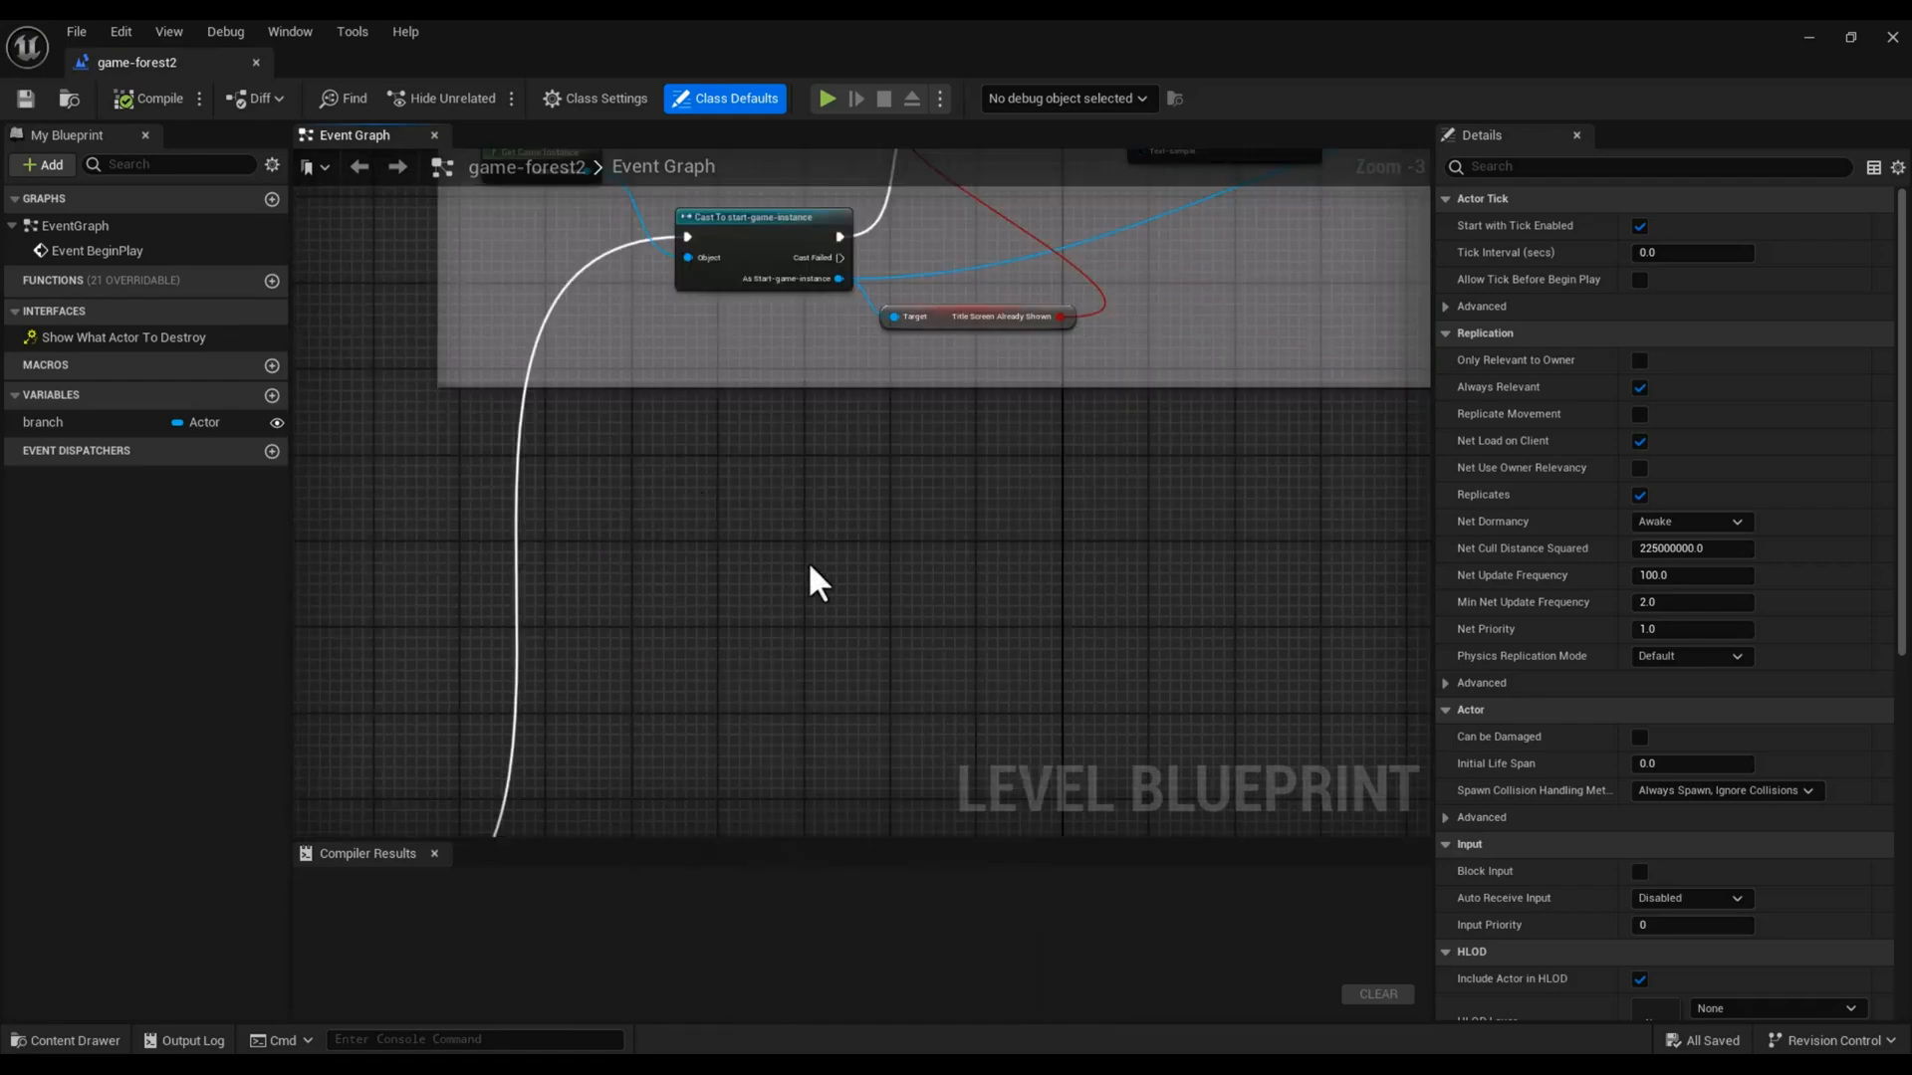
right_click_drag(875, 682, 1017, 342)
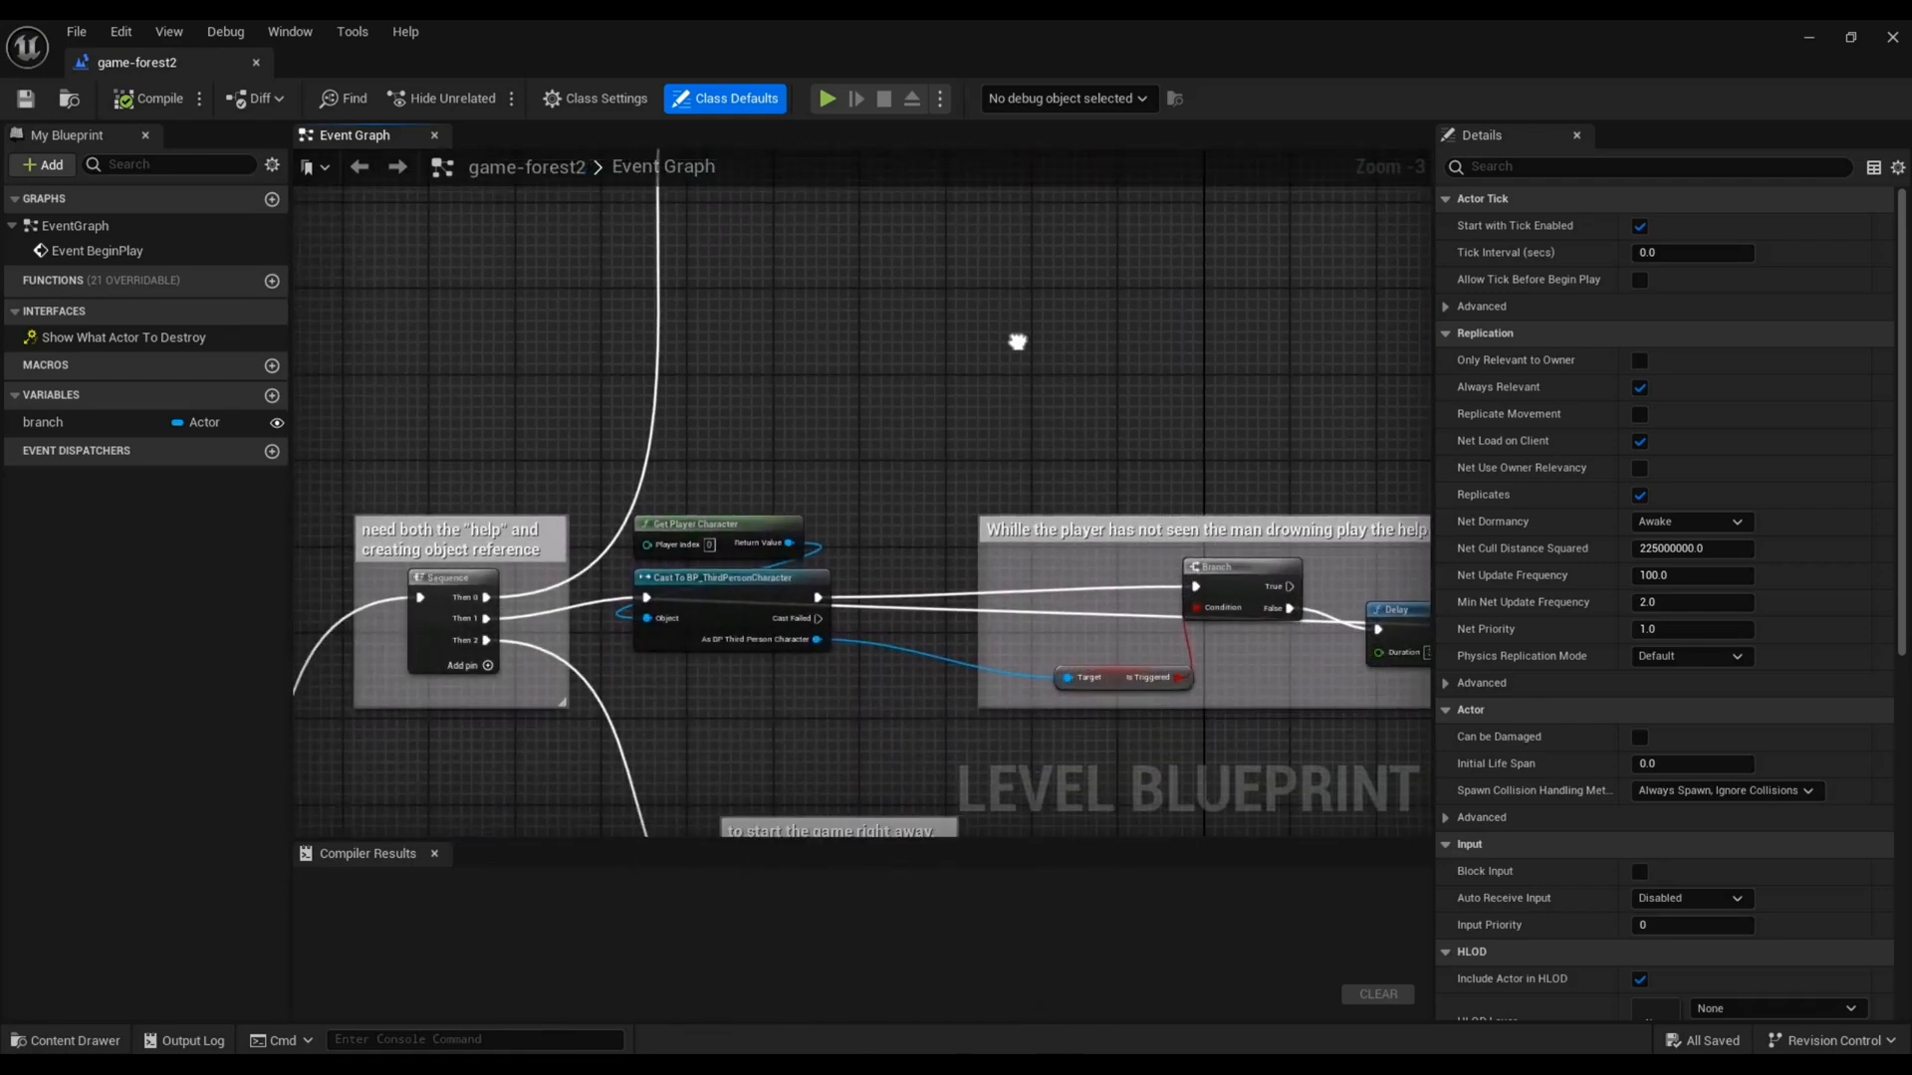
right_click(1017, 341)
left_click(781, 412)
scroll(733, 571, "up", 3)
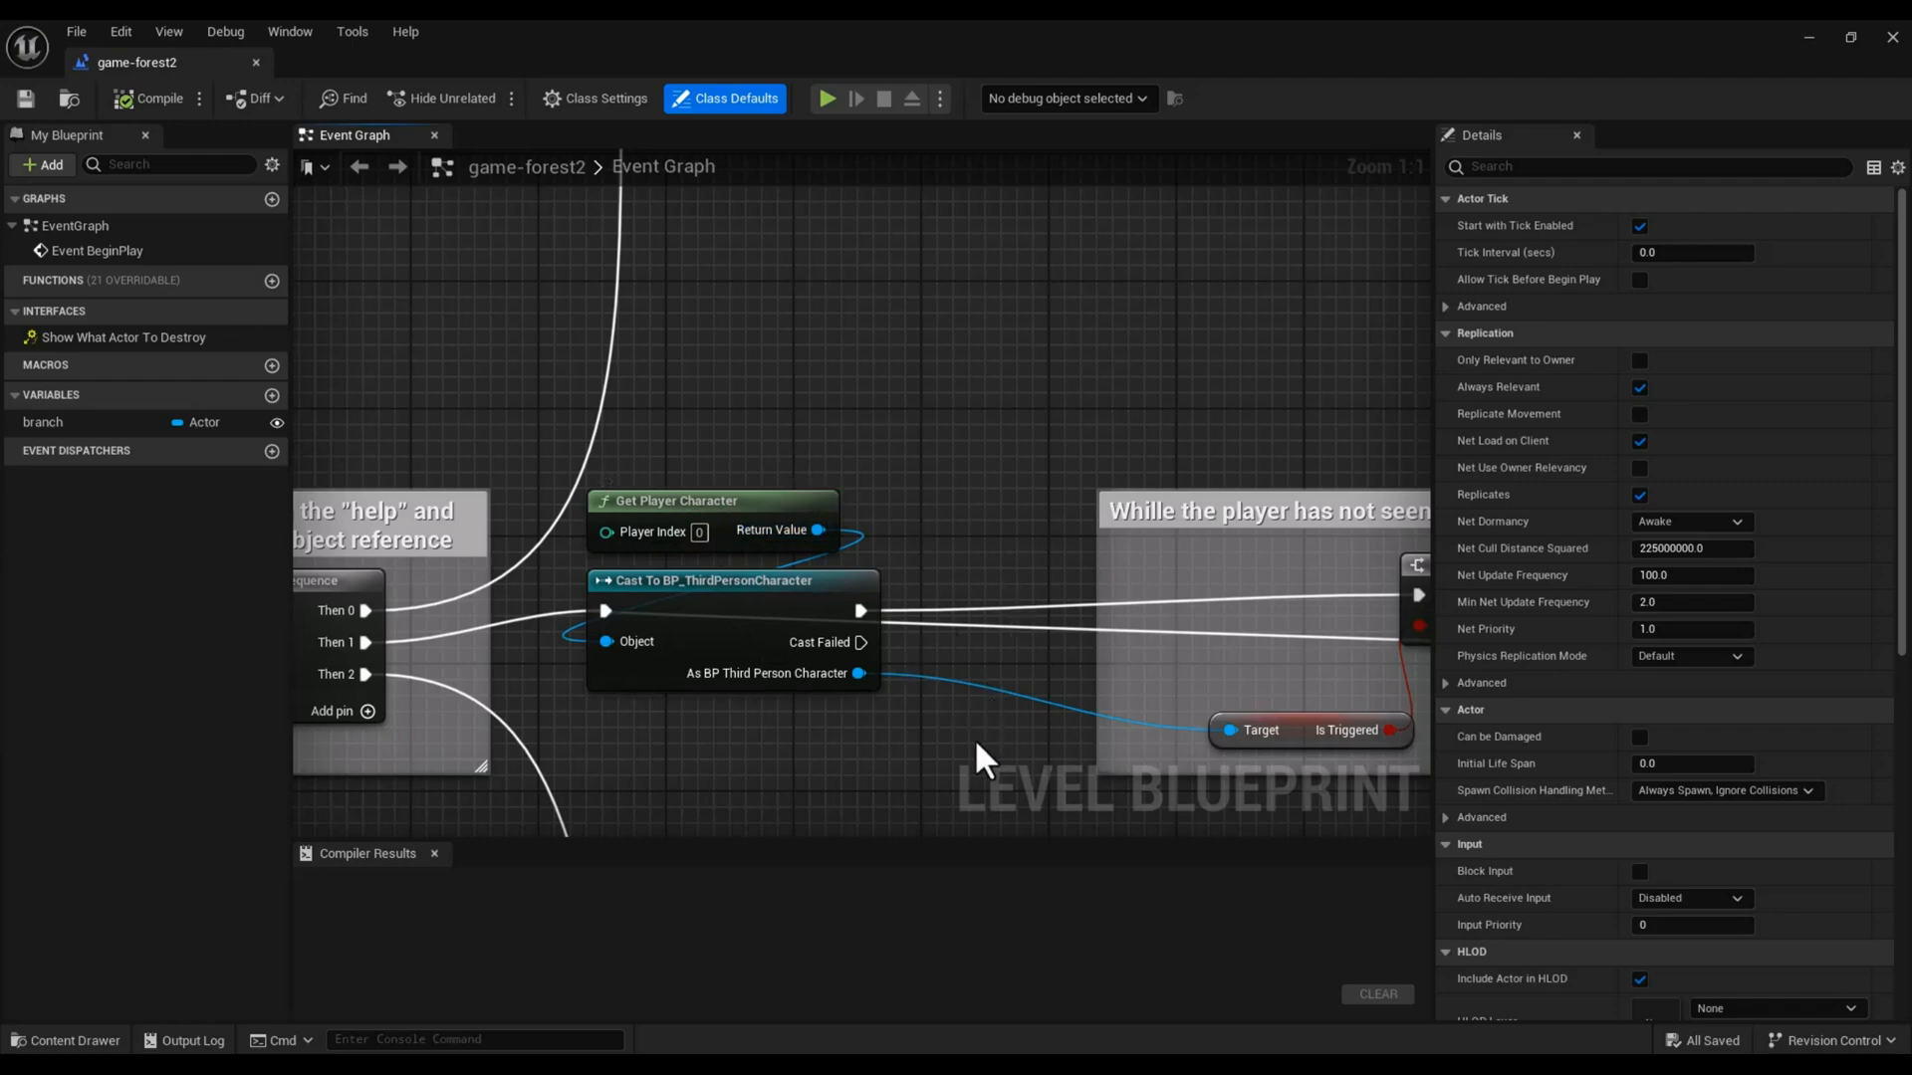
Step: Examine the help sound group, following the Is Triggered Branch through the Delay and Play Sound 2D nodes
right_click_drag(974, 738, 327, 682)
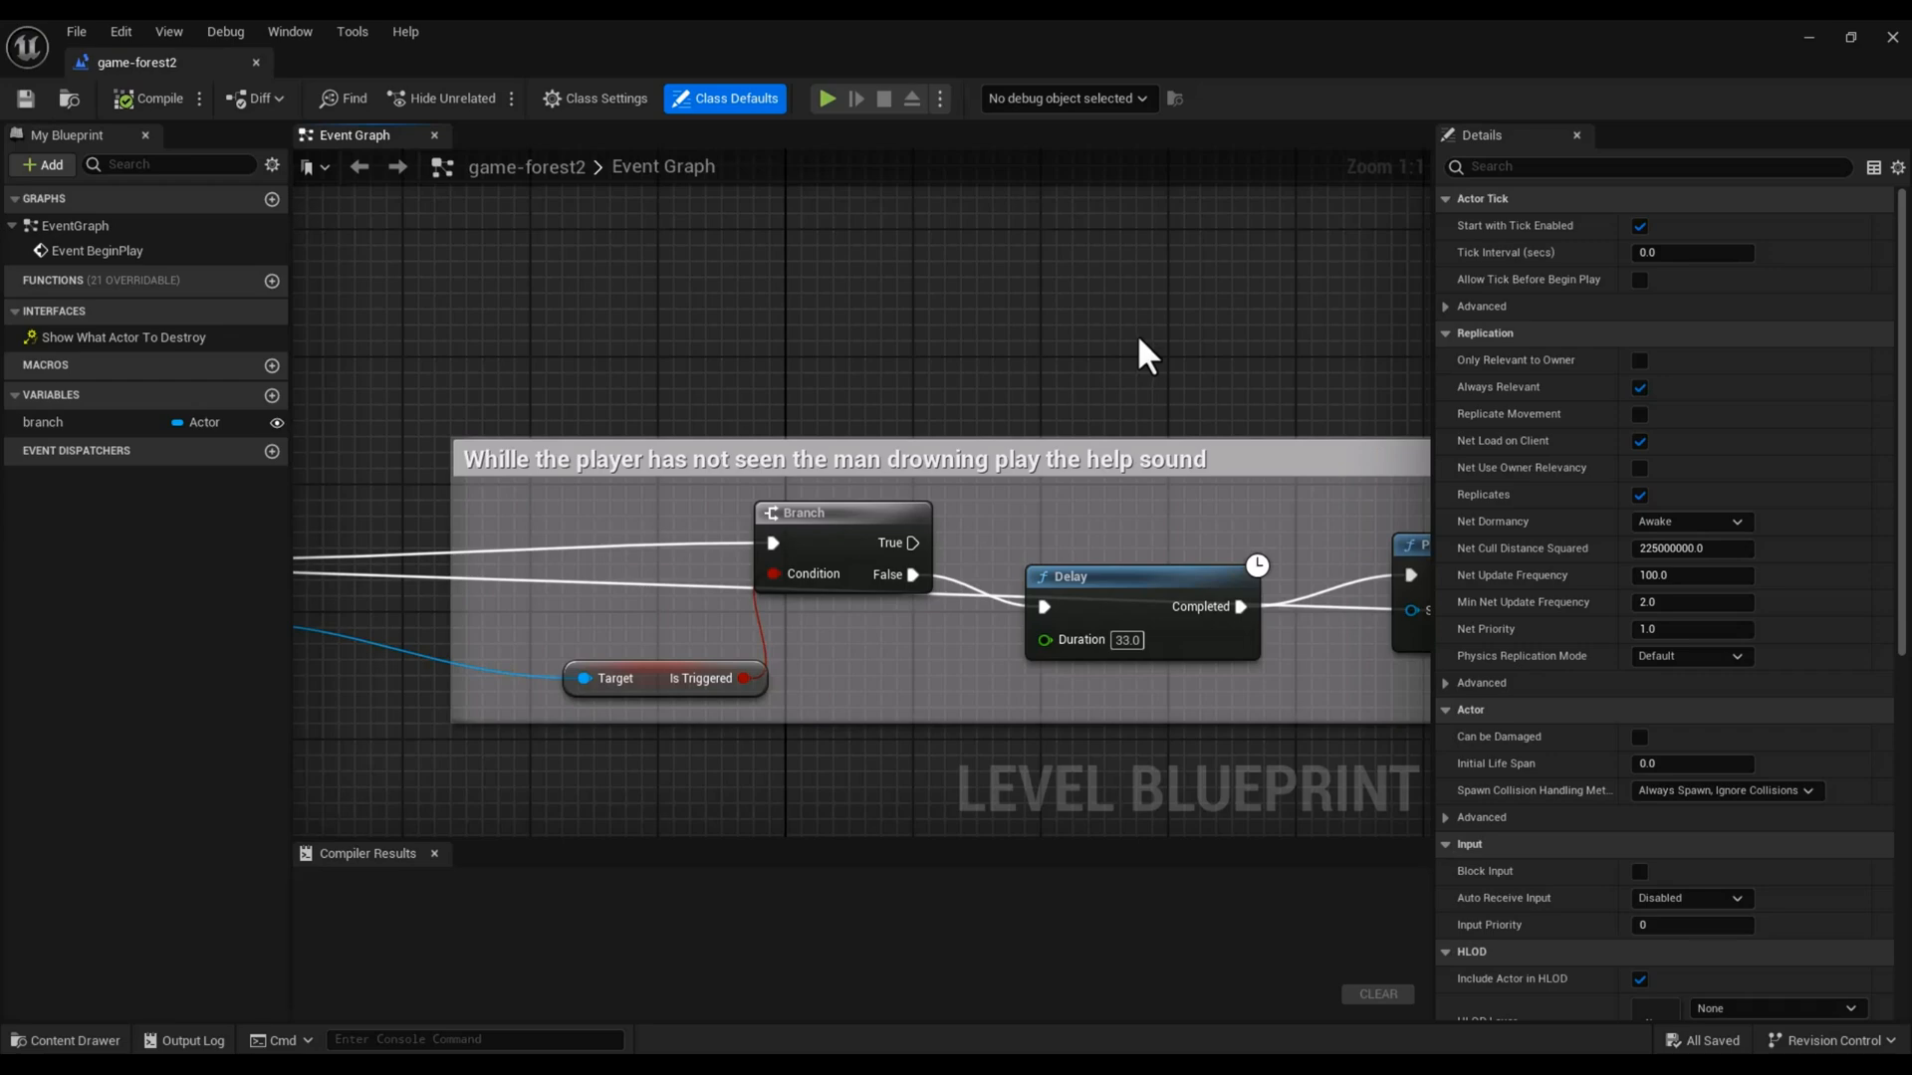
right_click_drag(1139, 340, 818, 306)
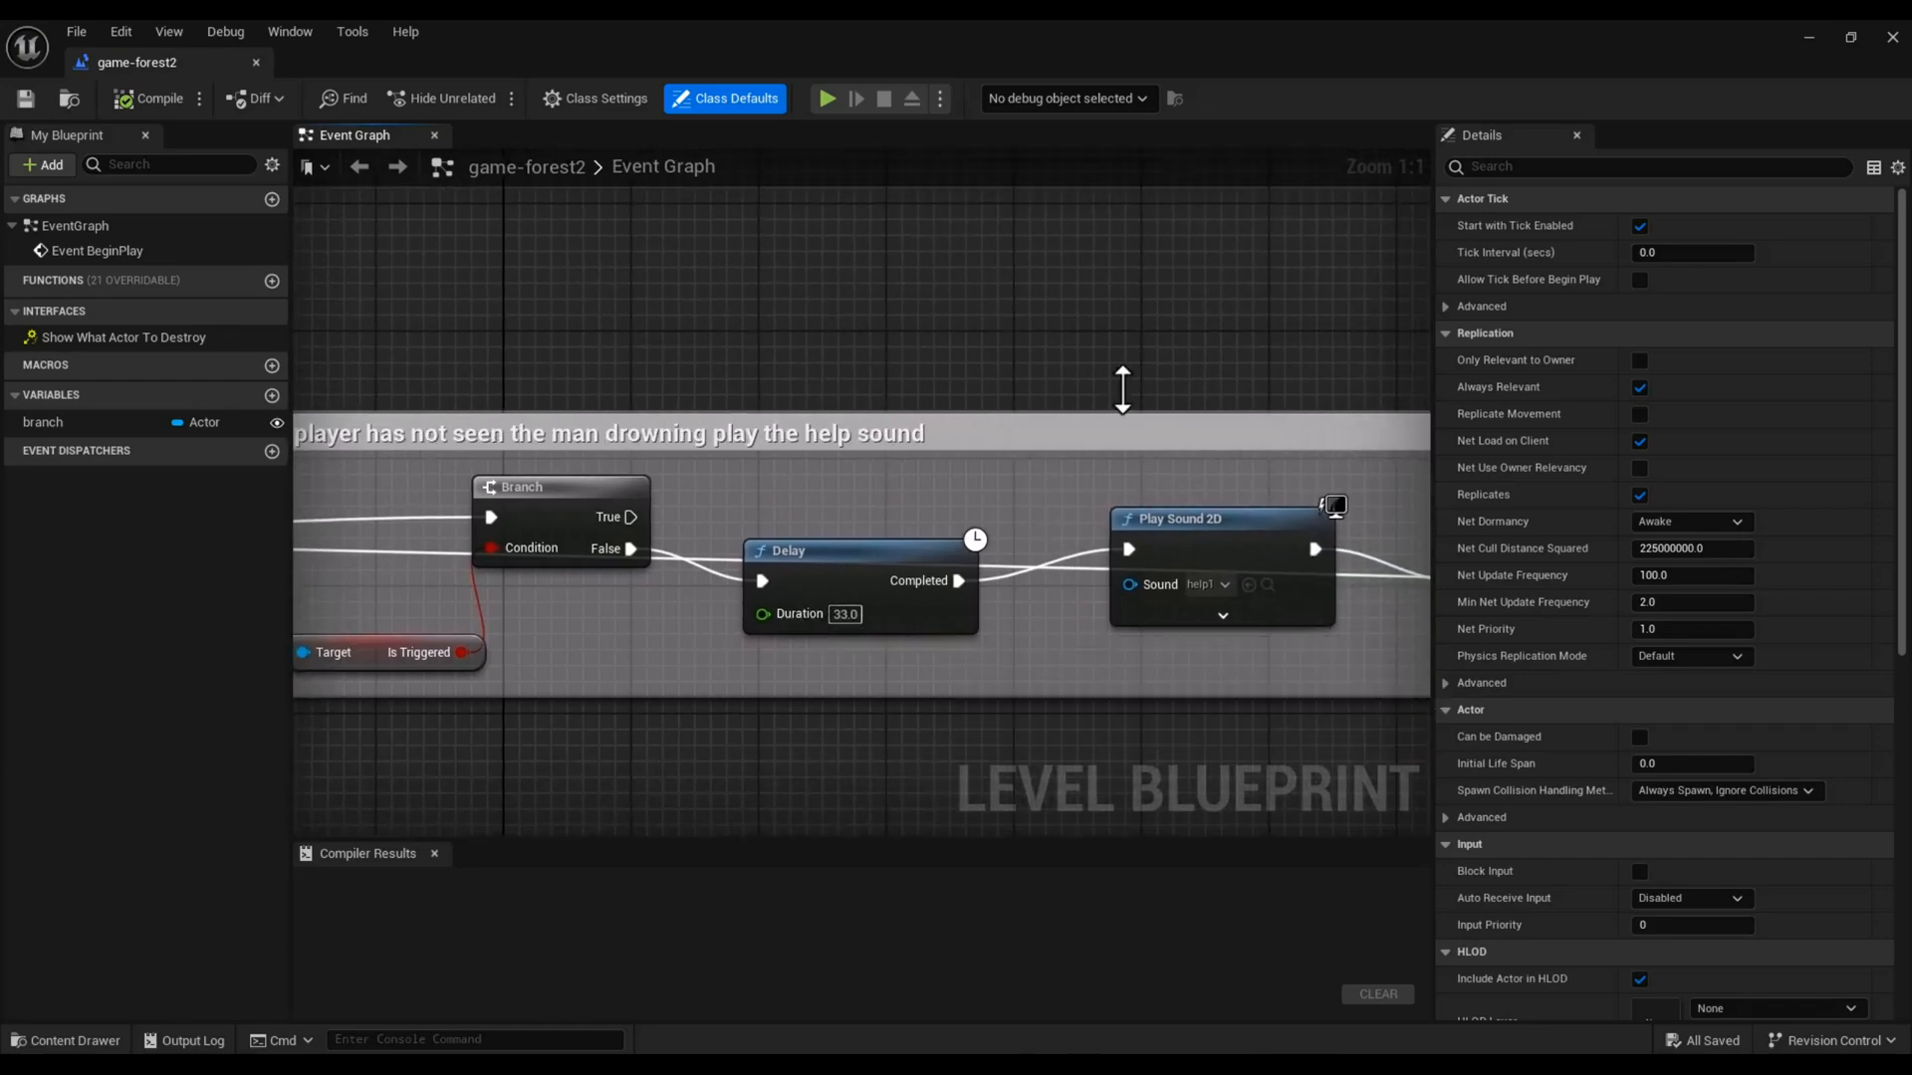
right_click_drag(1178, 312, 970, 323)
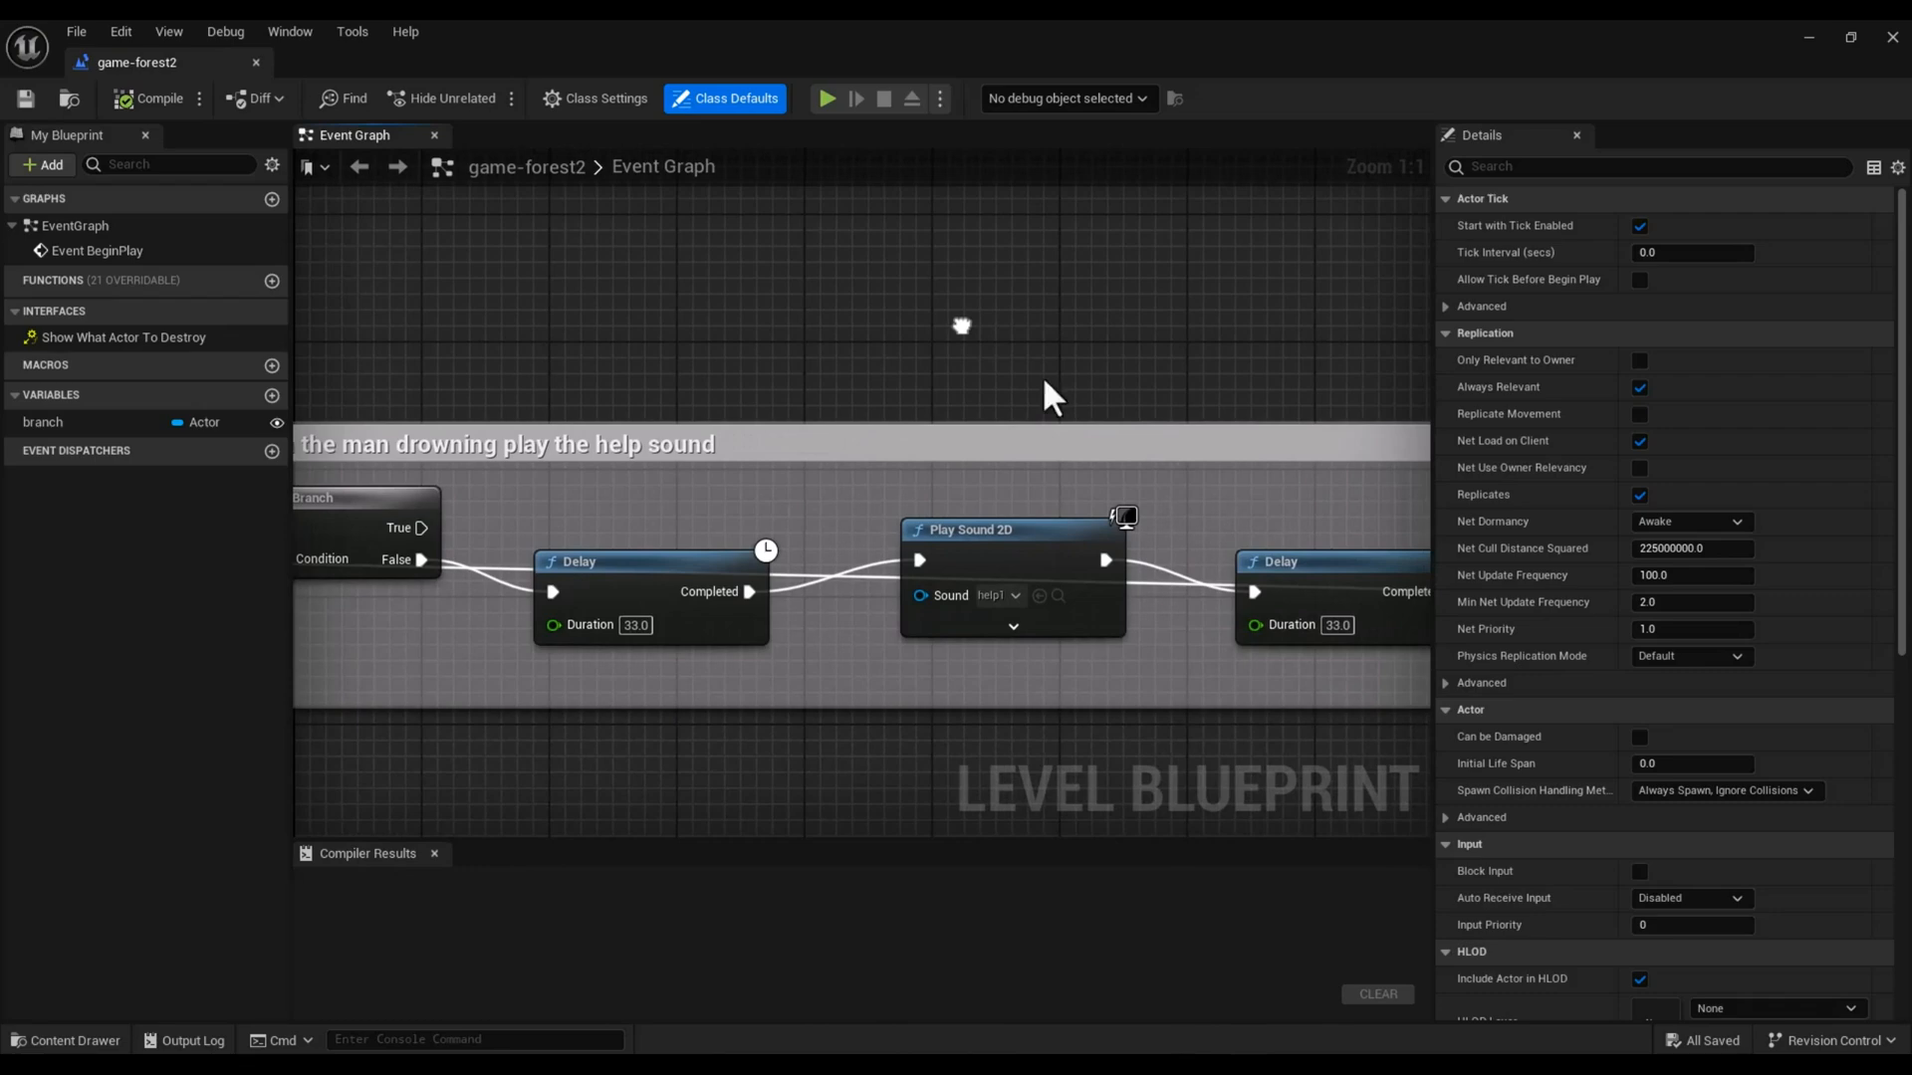
right_click(964, 329)
left_click(880, 305)
right_click_drag(1125, 516, 1061, 200)
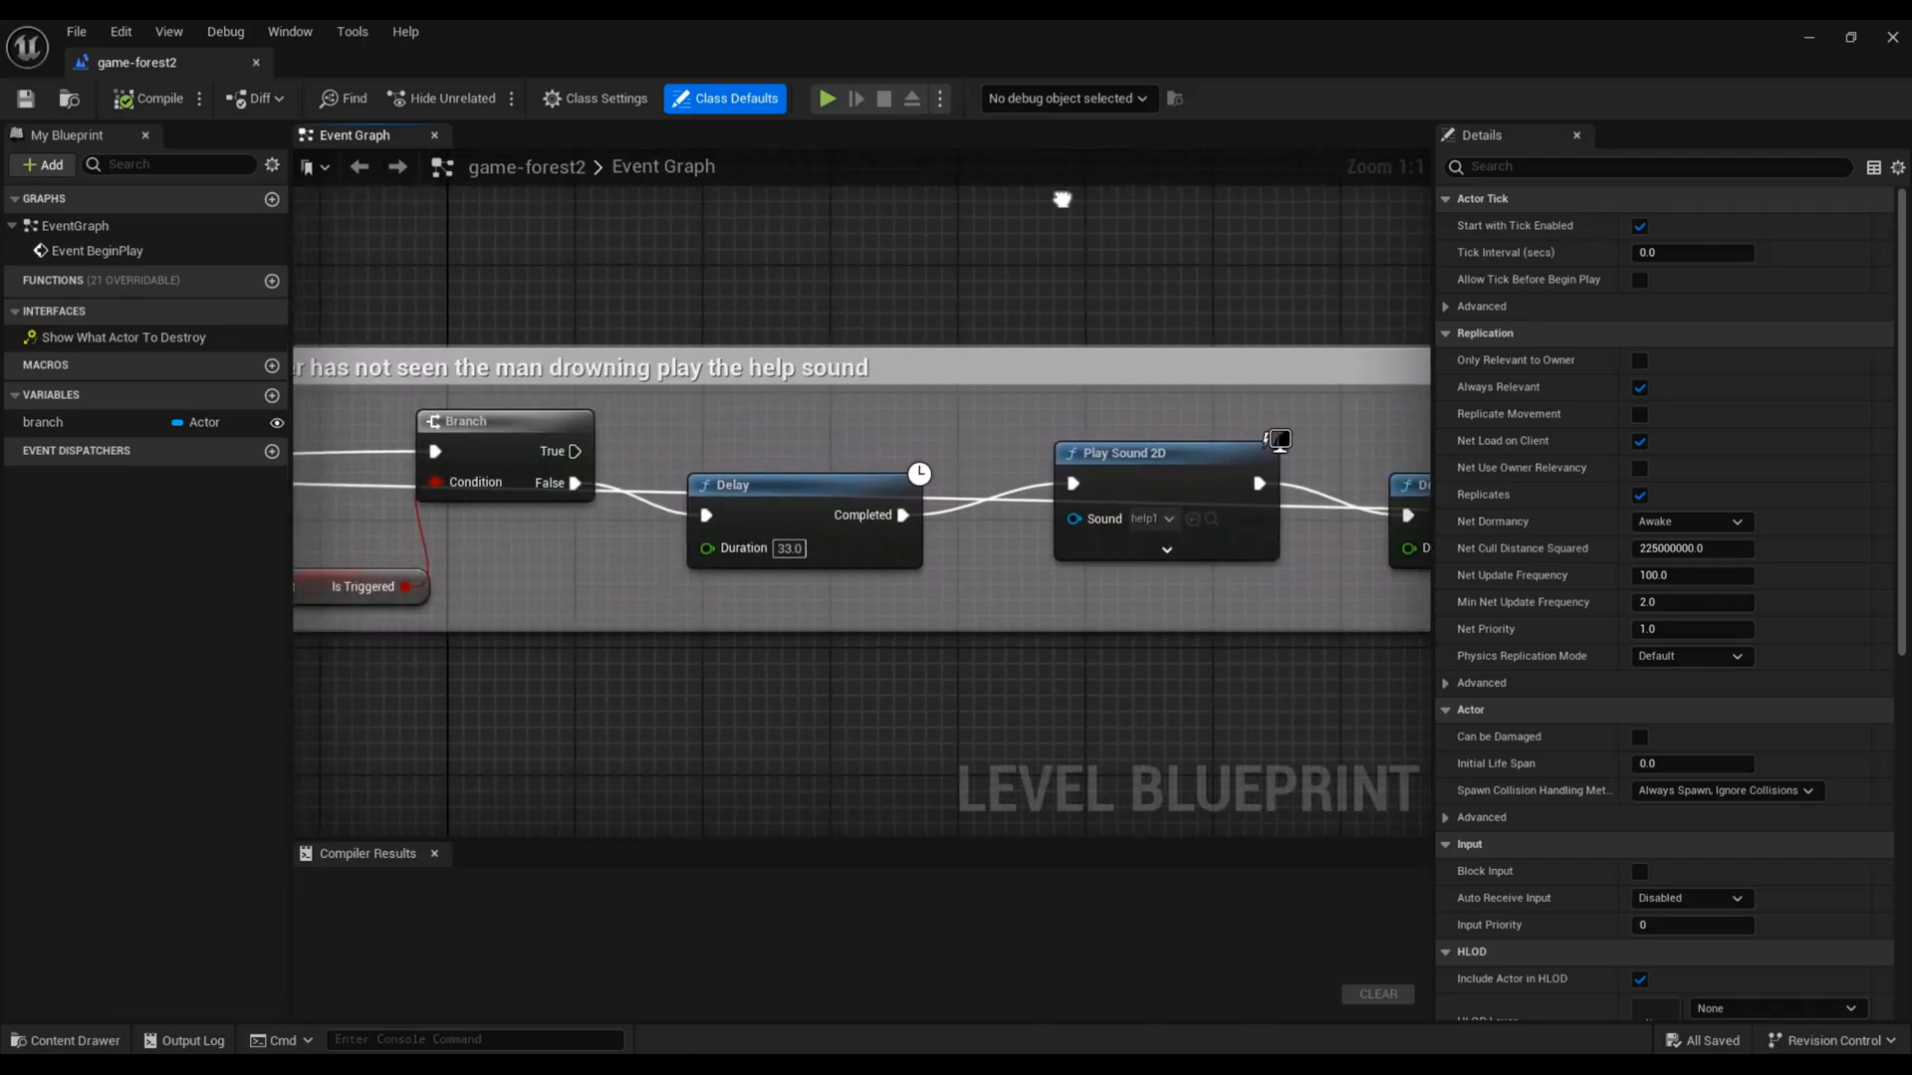
right_click(1061, 204)
key("Escape")
Step: Follow the Sequence's Then 2 output to the Get Player Controller and Set Input Mode Game Only nodes and inspect them
right_click_drag(679, 284, 1221, 222)
right_click_drag(597, 517, 1149, 525)
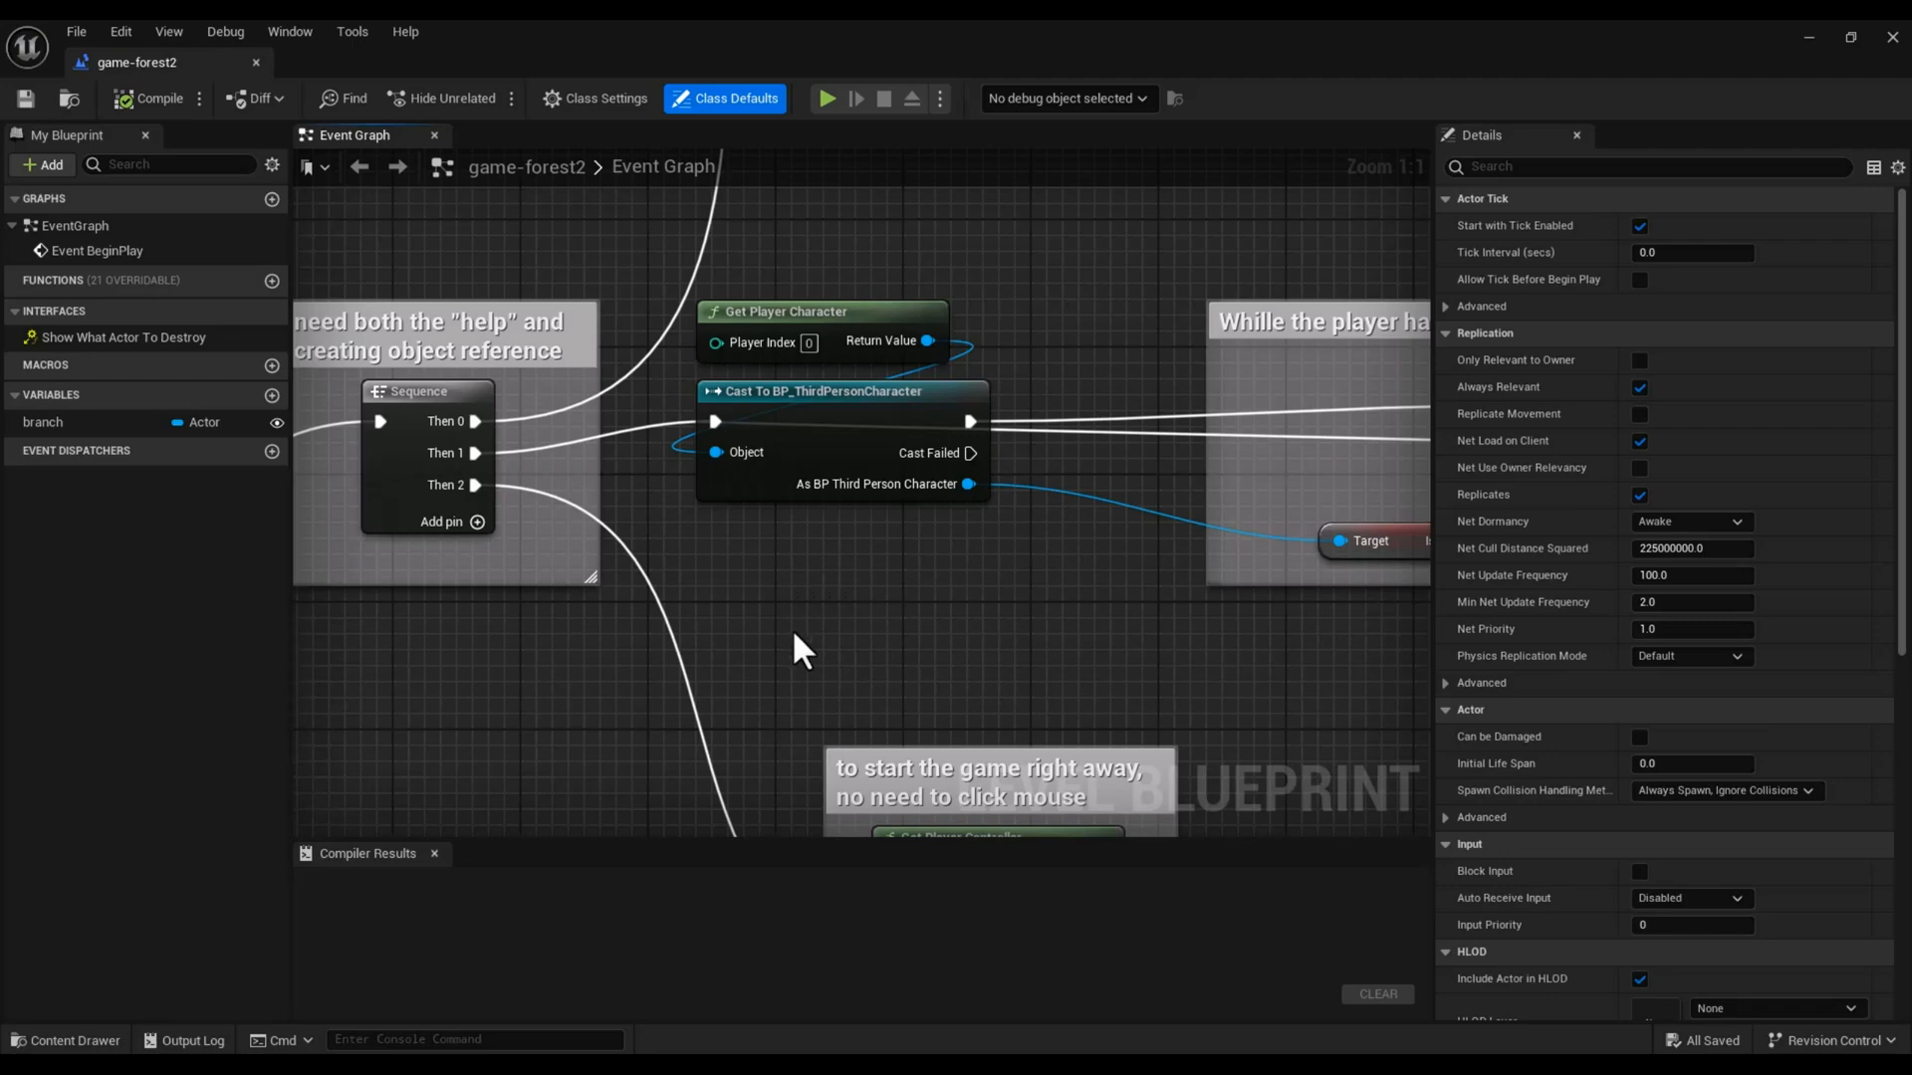
right_click_drag(802, 652, 802, 294)
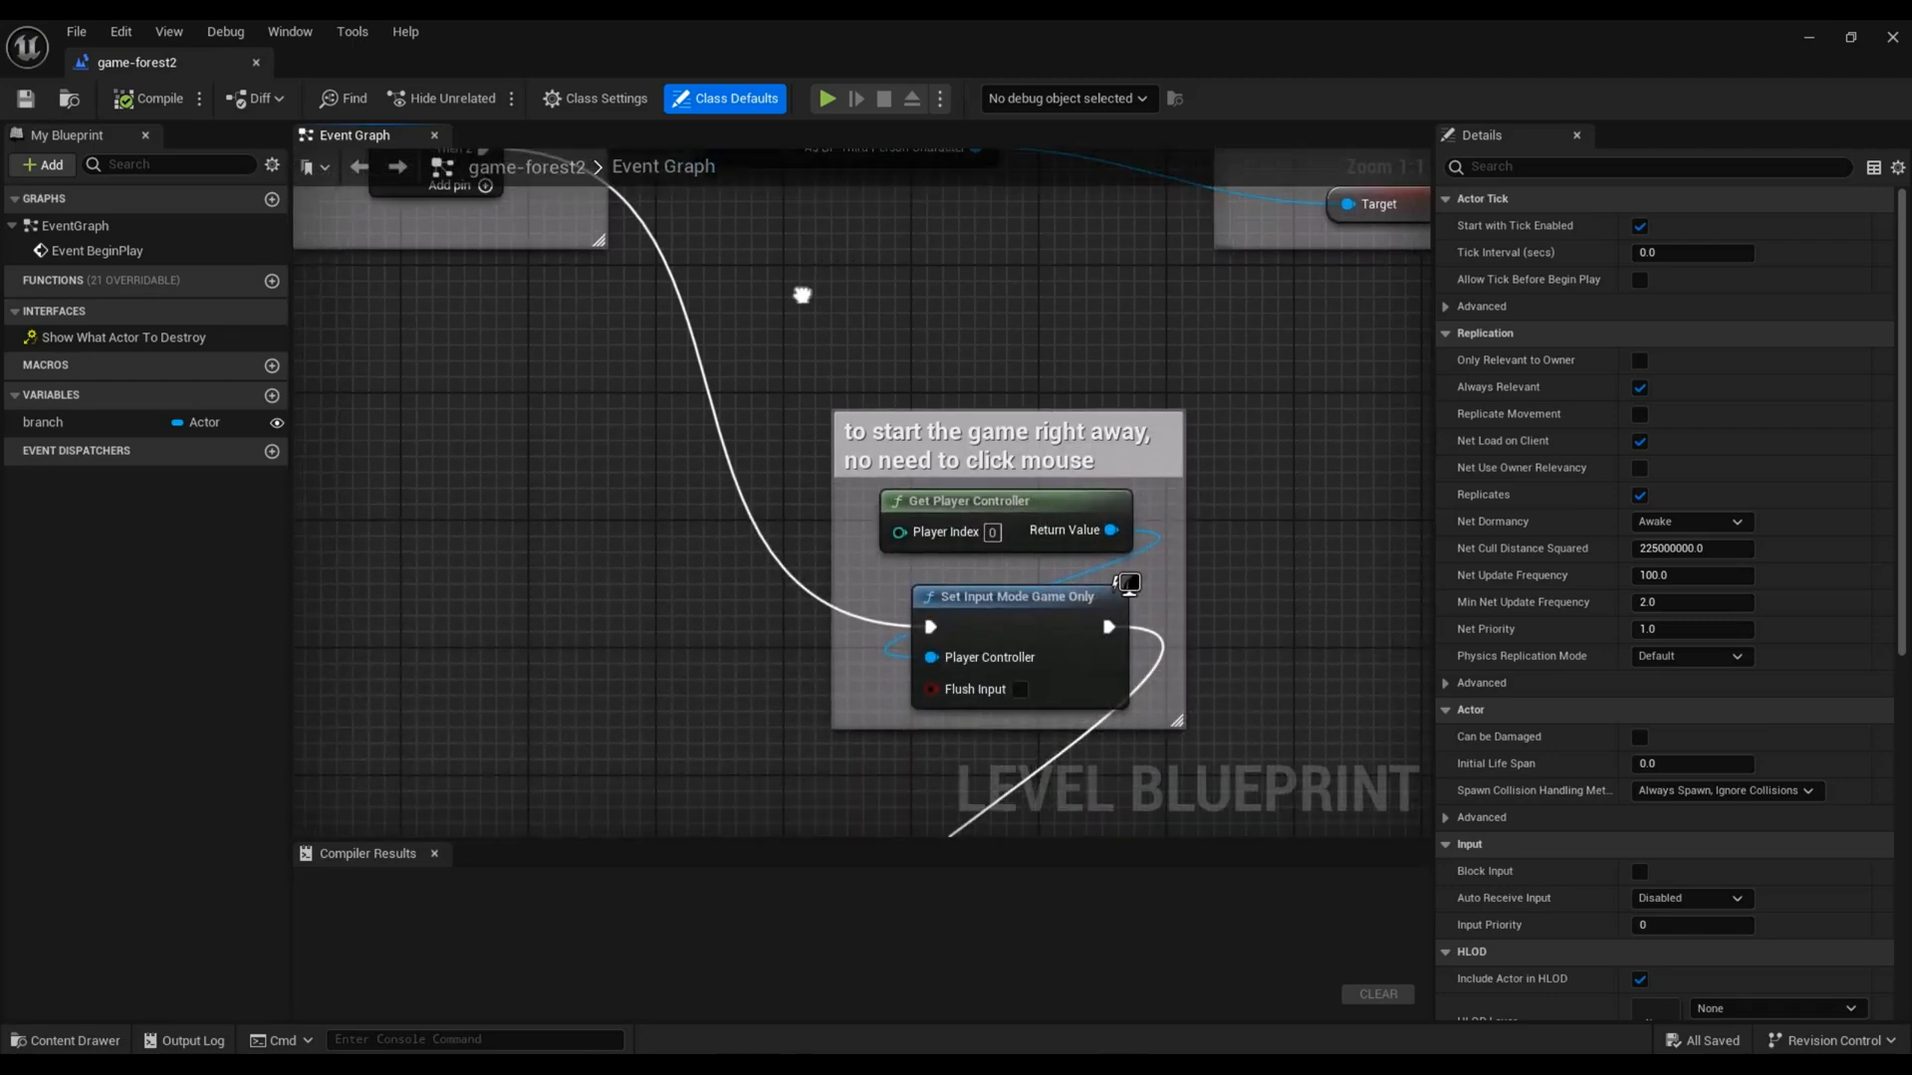
right_click(794, 388)
left_click(1293, 555)
right_click_drag(1292, 557, 1153, 428)
right_click(1153, 428)
left_click(1145, 369)
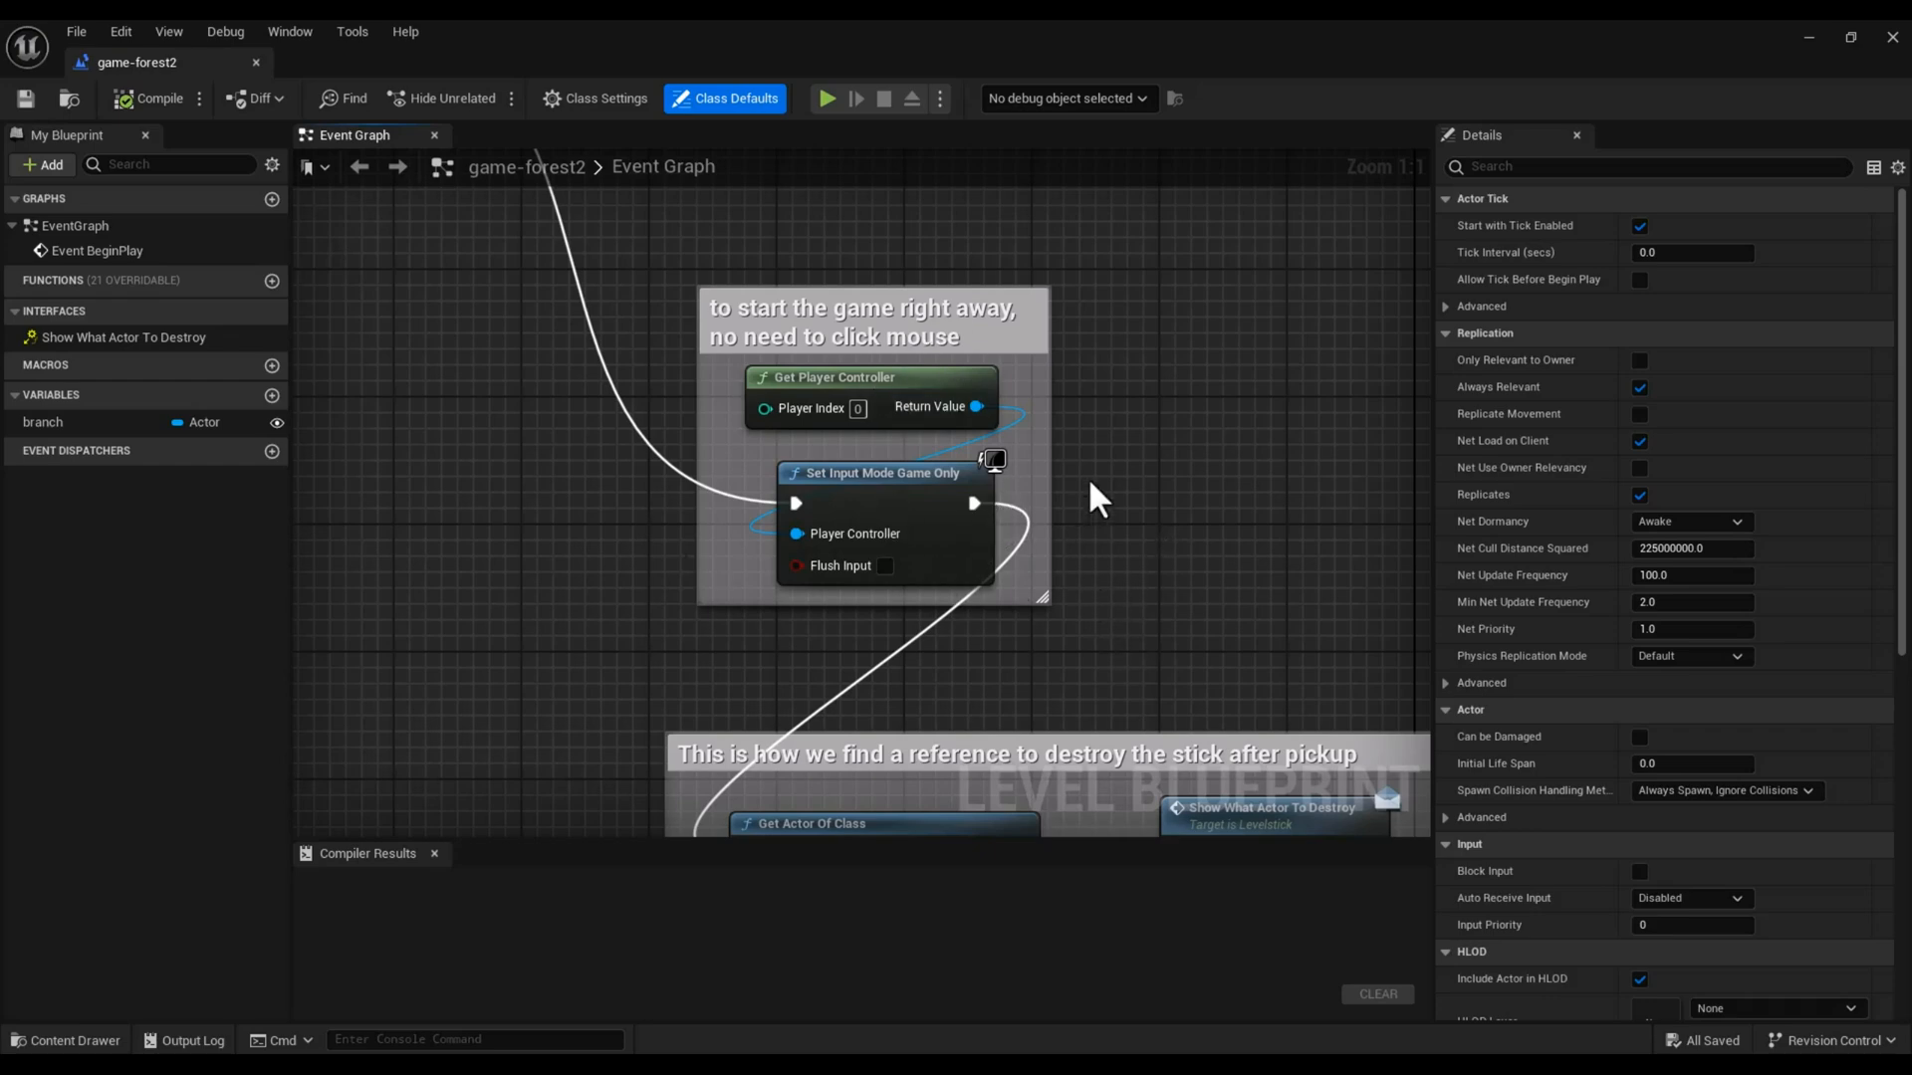
Step: Review the overall layout of the event graph from Event BeginPlay through the Sequence to each commented node group
right_click_drag(1126, 304, 1125, 836)
right_click(1124, 295)
scroll(904, 386, "down", 3)
left_click(910, 362)
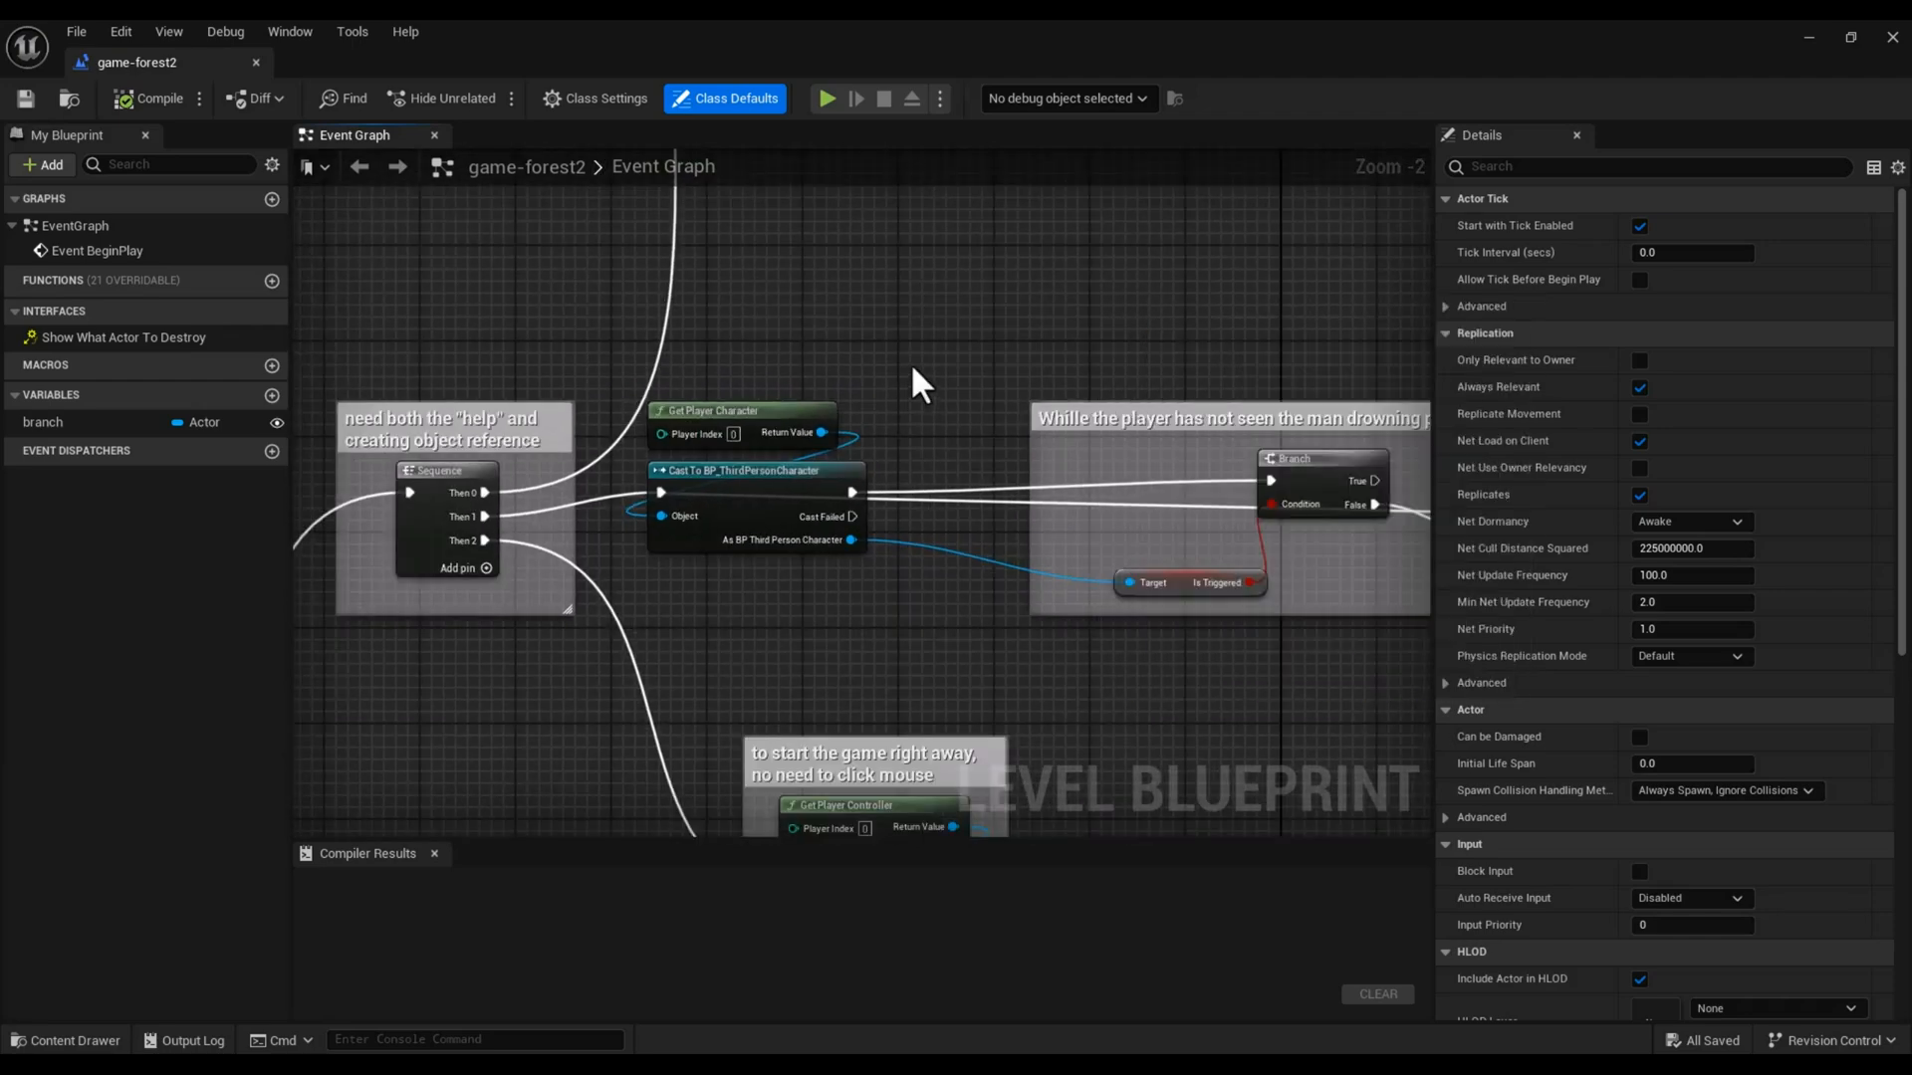
scroll(910, 363, "down", 2)
scroll(910, 363, "down", 1)
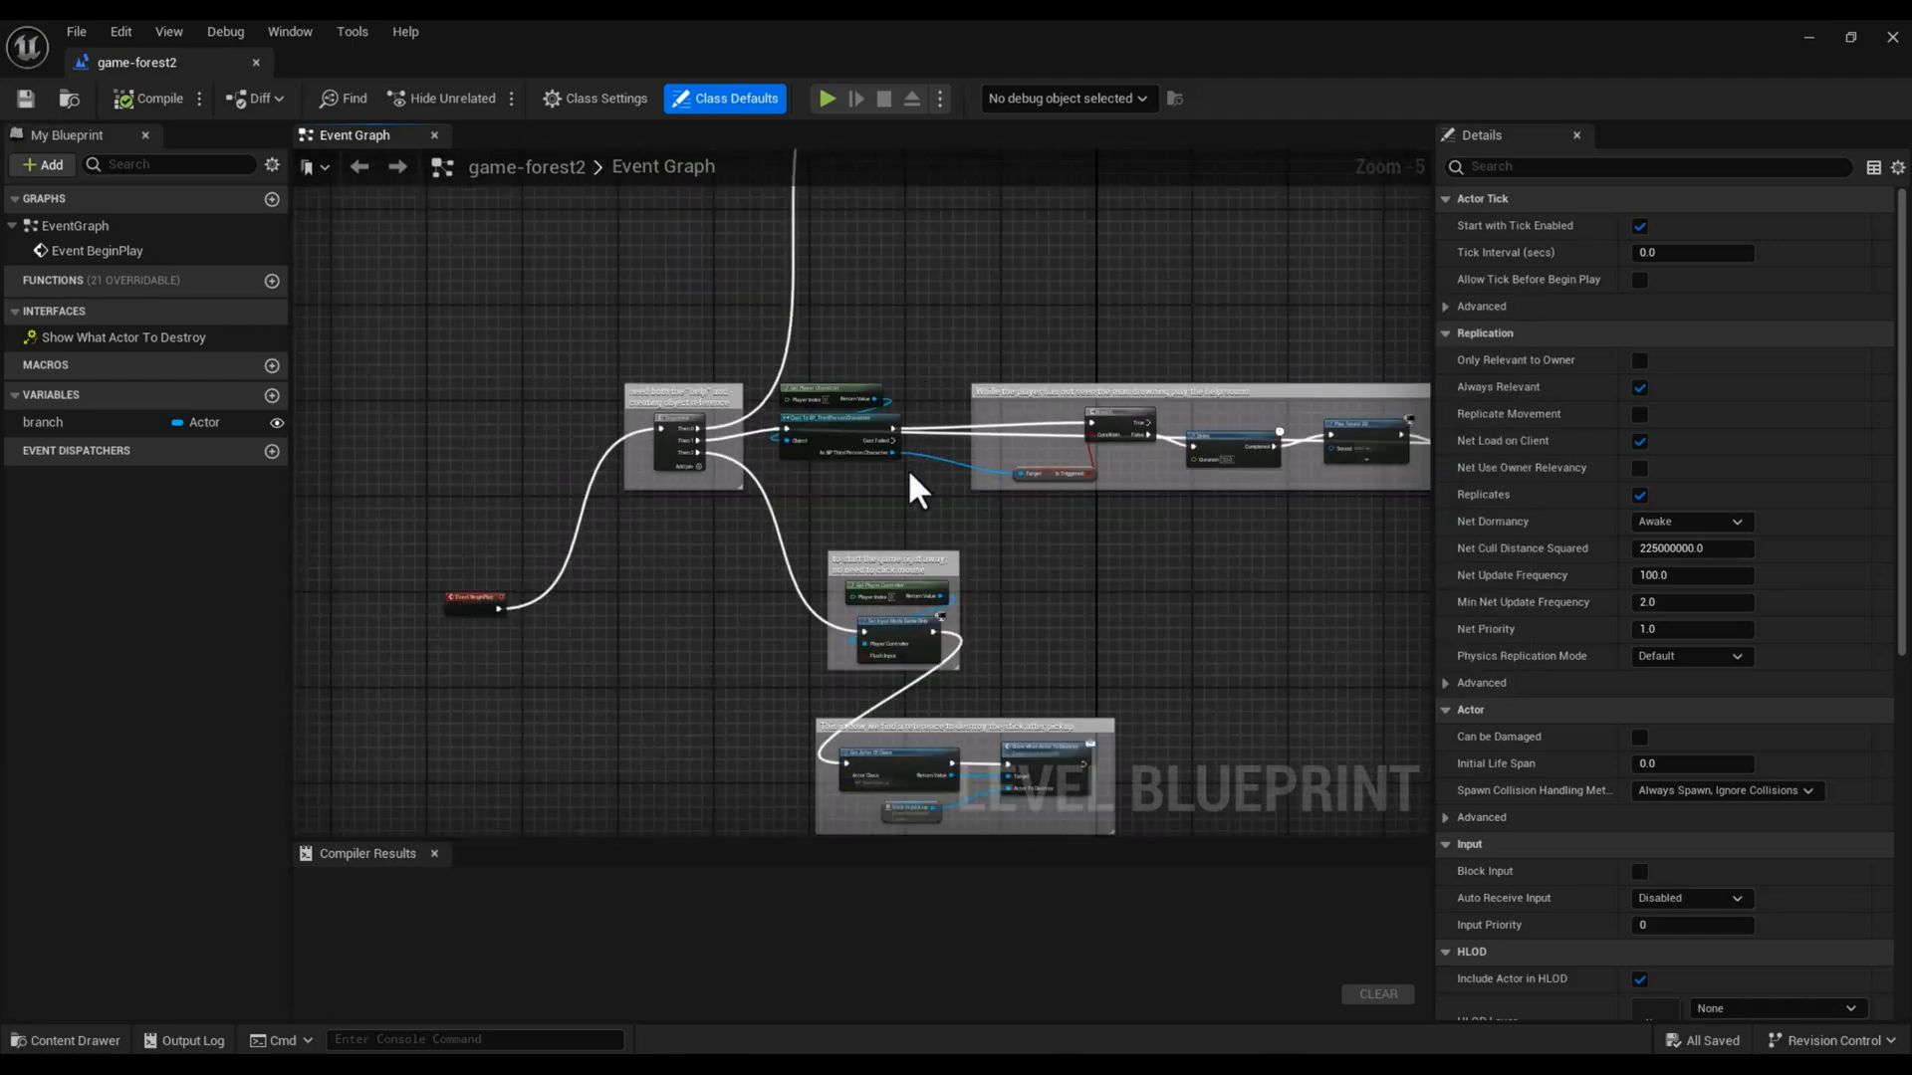
right_click_drag(915, 326, 923, 470)
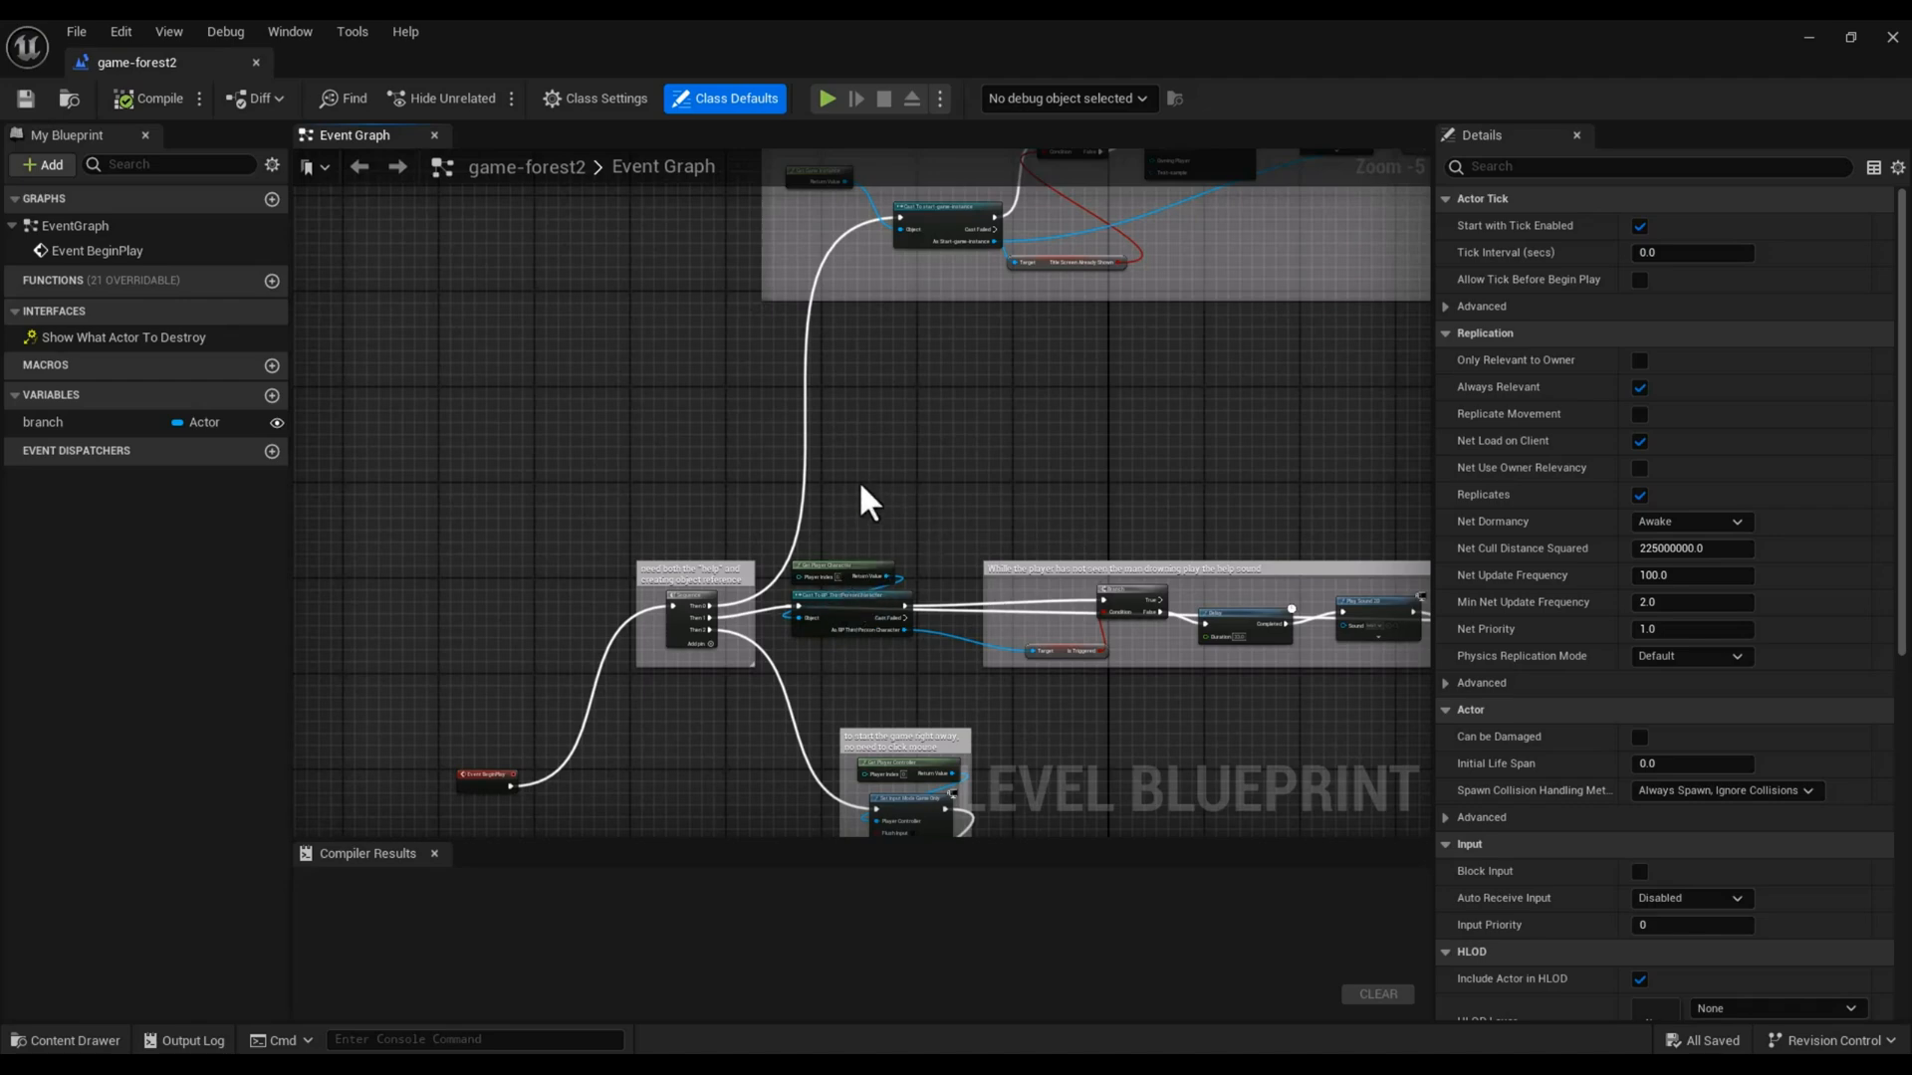
right_click_drag(862, 486, 838, 165)
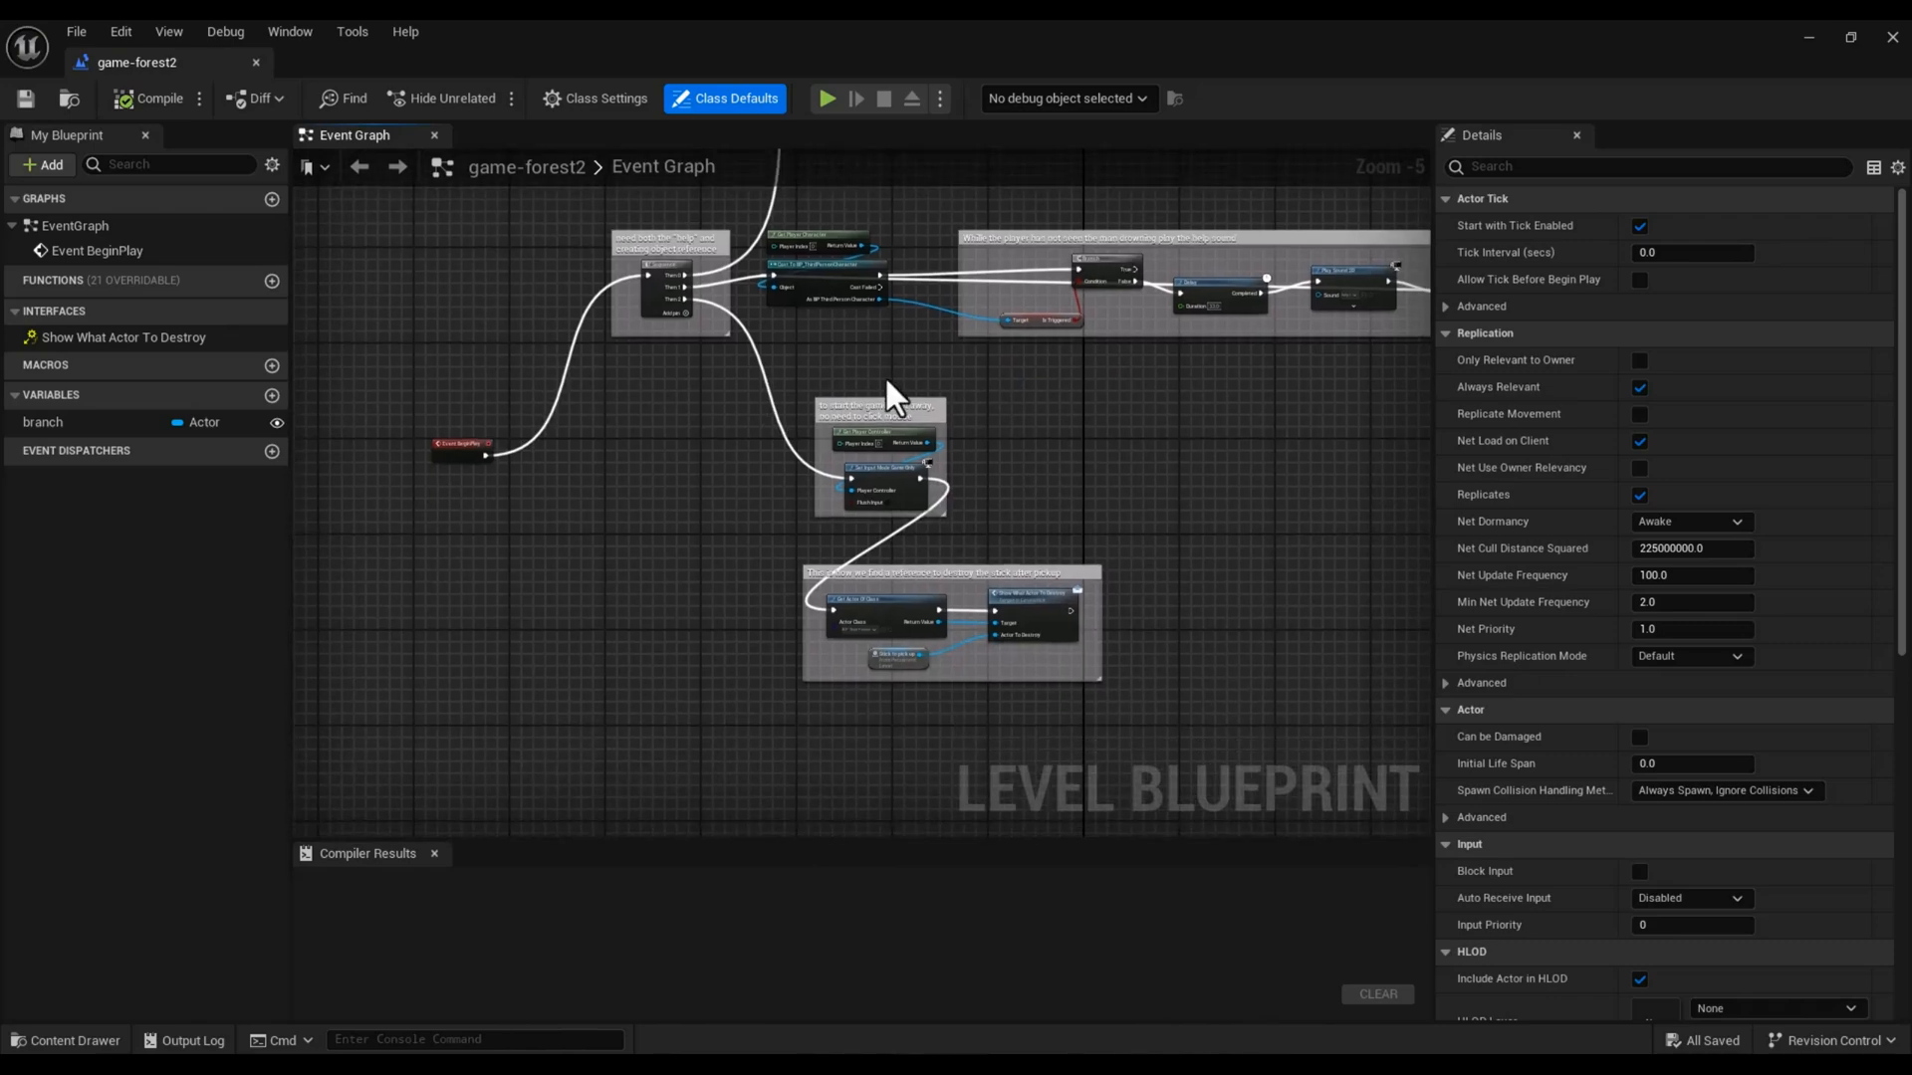
Step: Follow the Set Input Mode Game Only output to the node group that finds a reference to destroy the stick after pickup
scroll(846, 461, "up", 4)
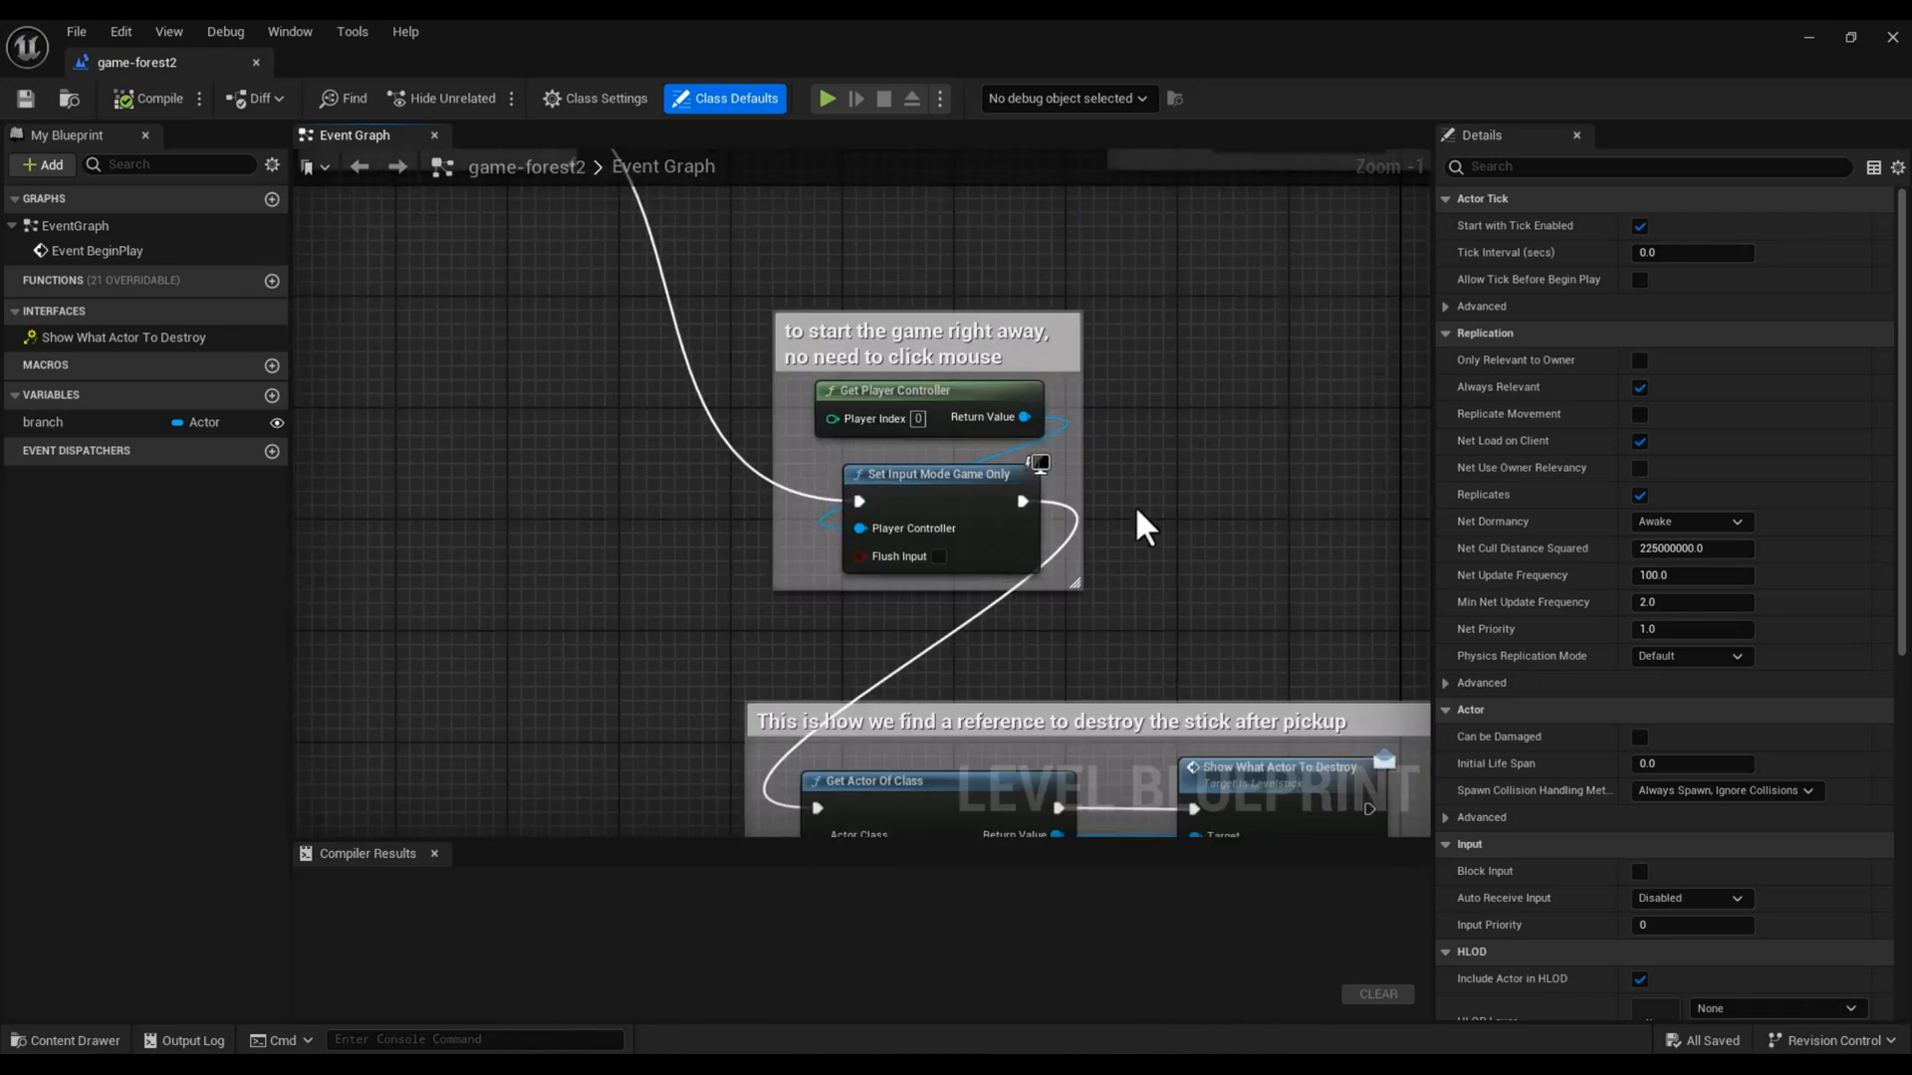
right_click(1125, 367)
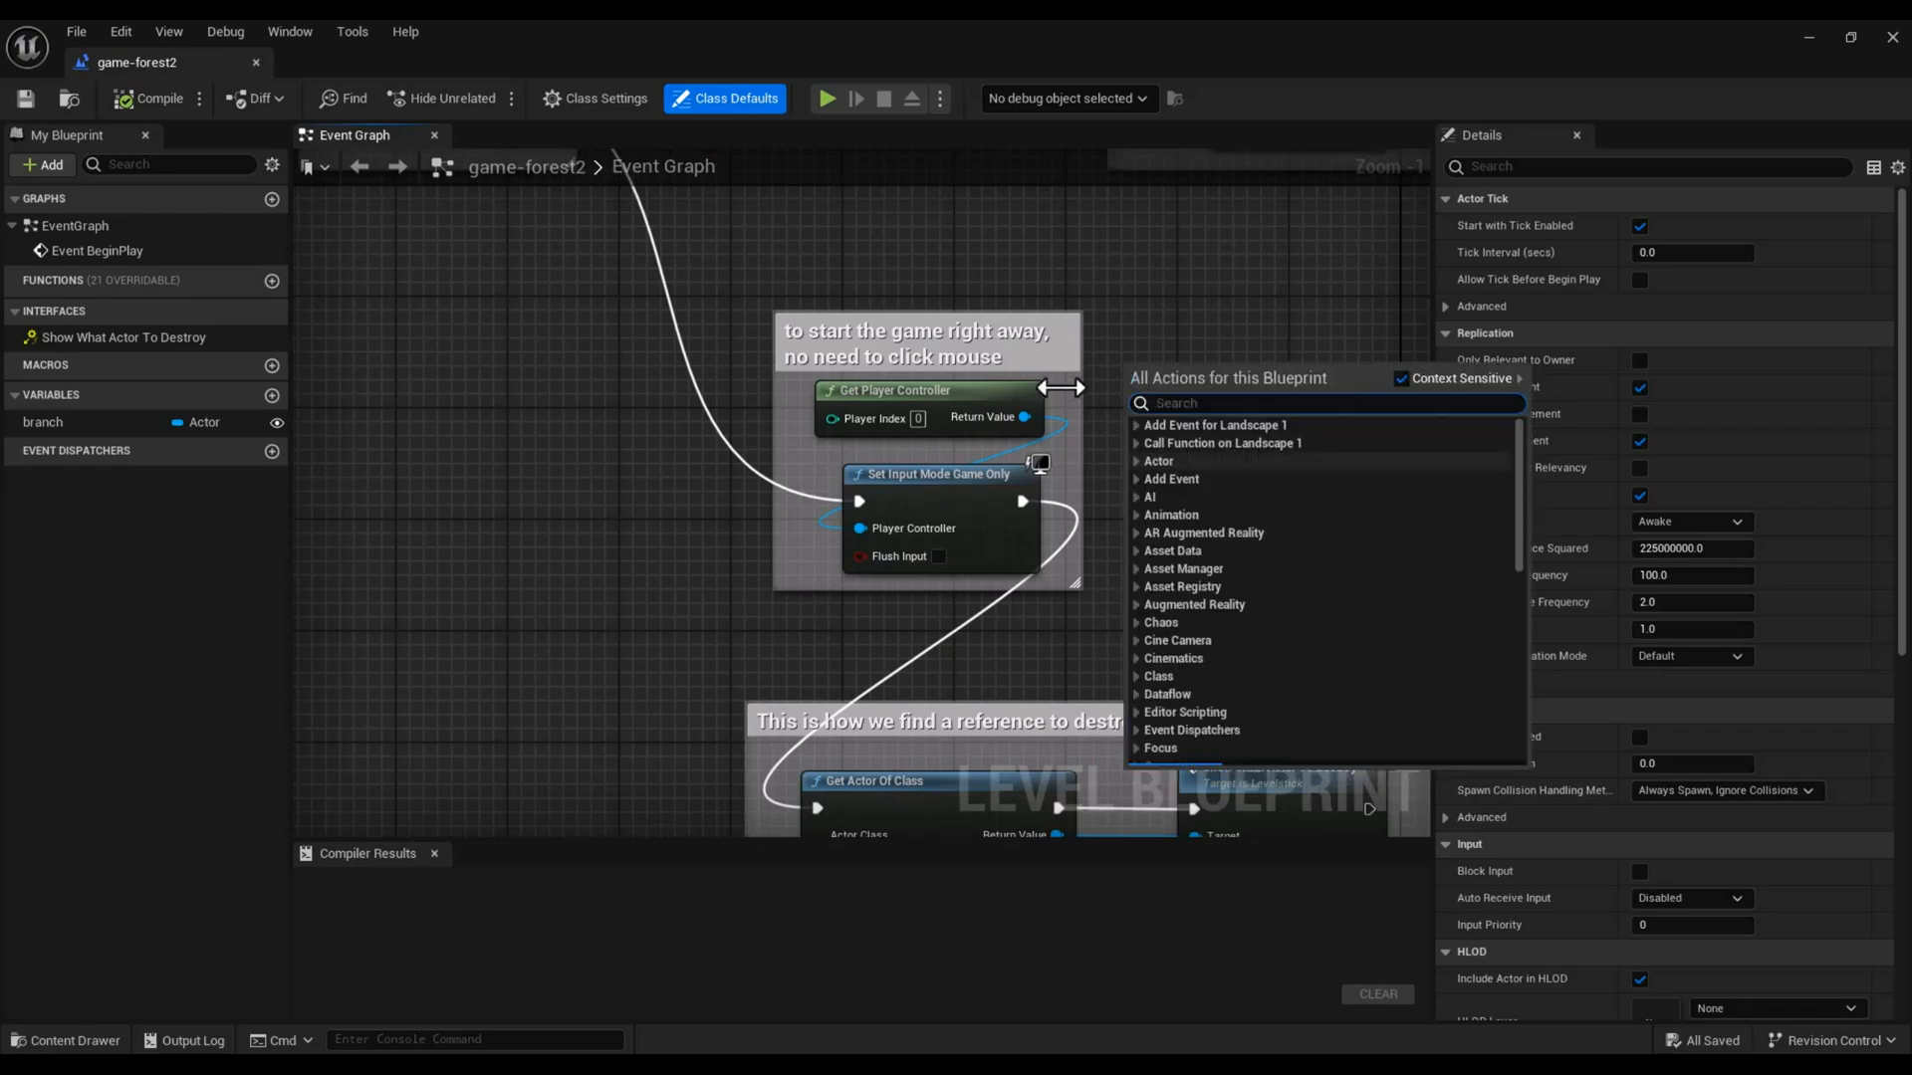
left_click(1174, 313)
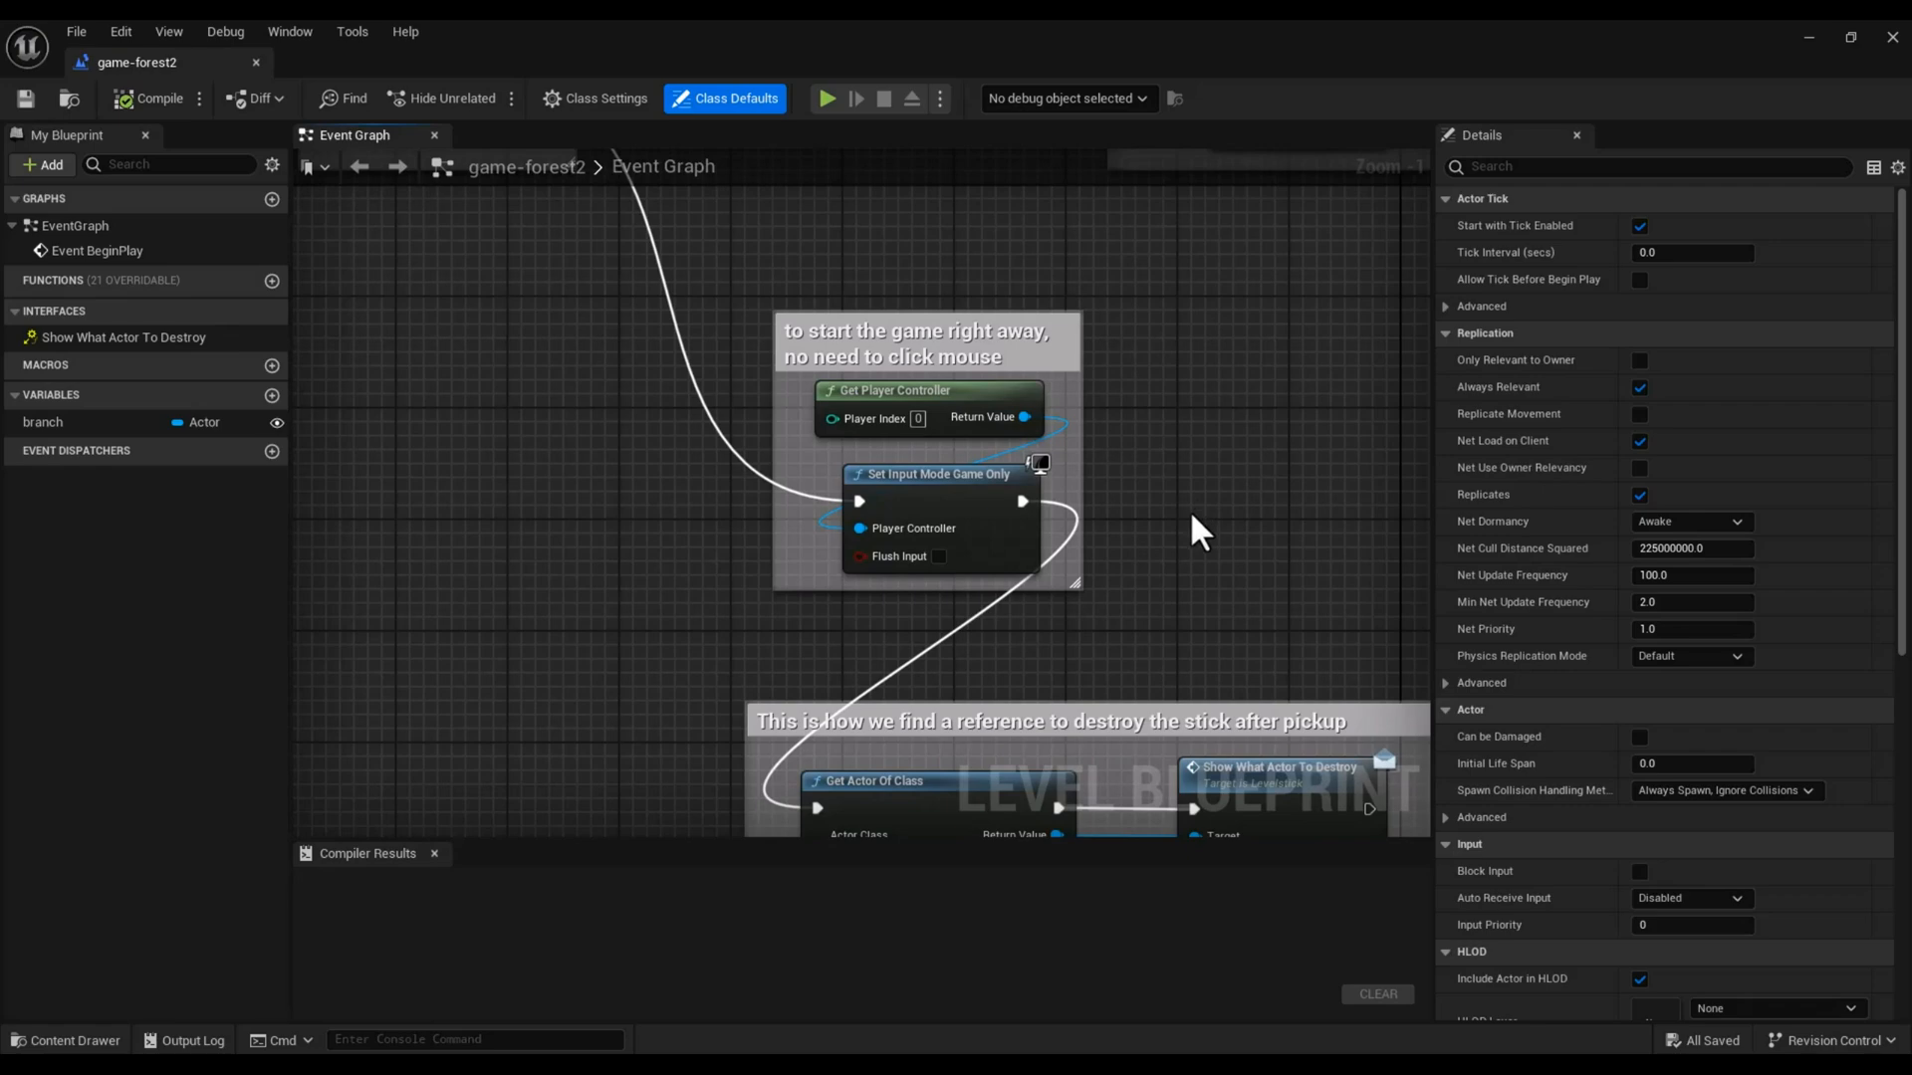
right_click_drag(1191, 509, 1189, 255)
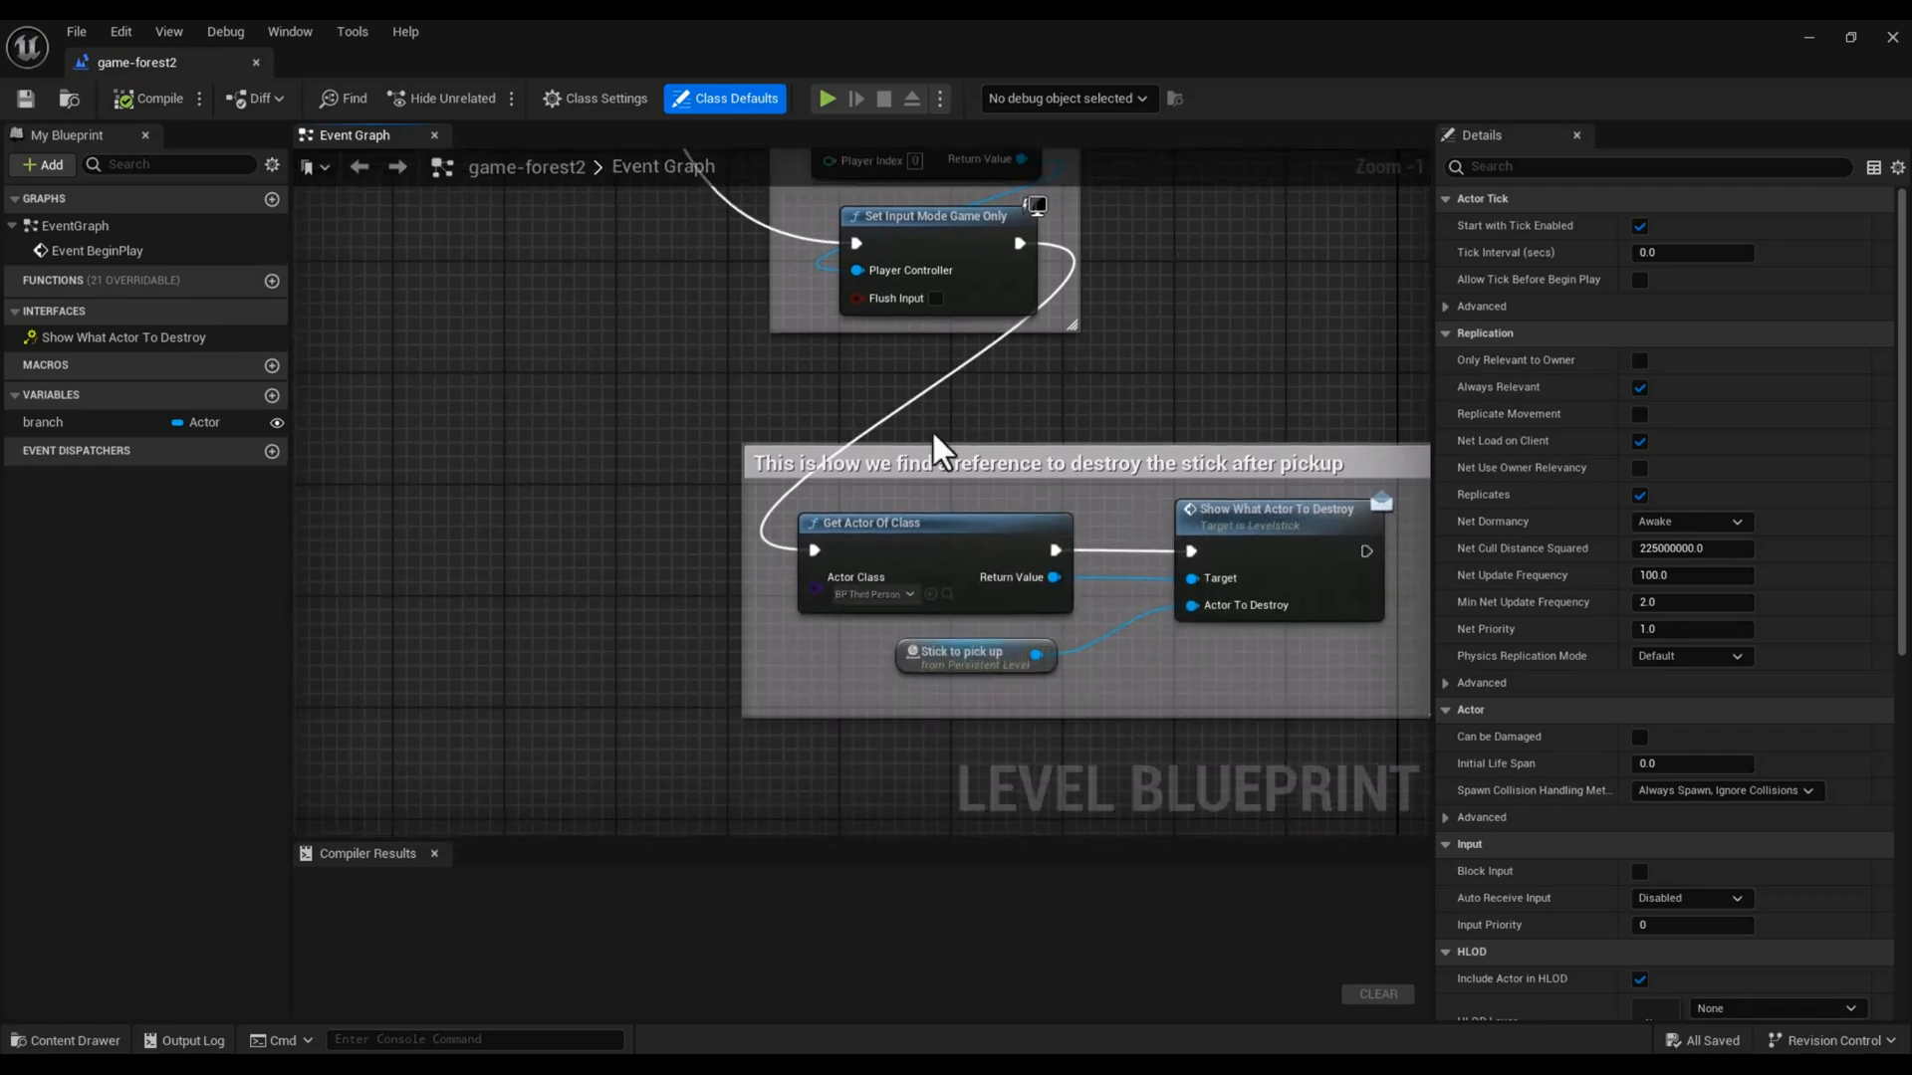
Step: Examine the stick pickup group's Get Actor Of Class and Show What Actor To Destroy nodes and review the overall event graph layout
scroll(856, 545, "up", 1)
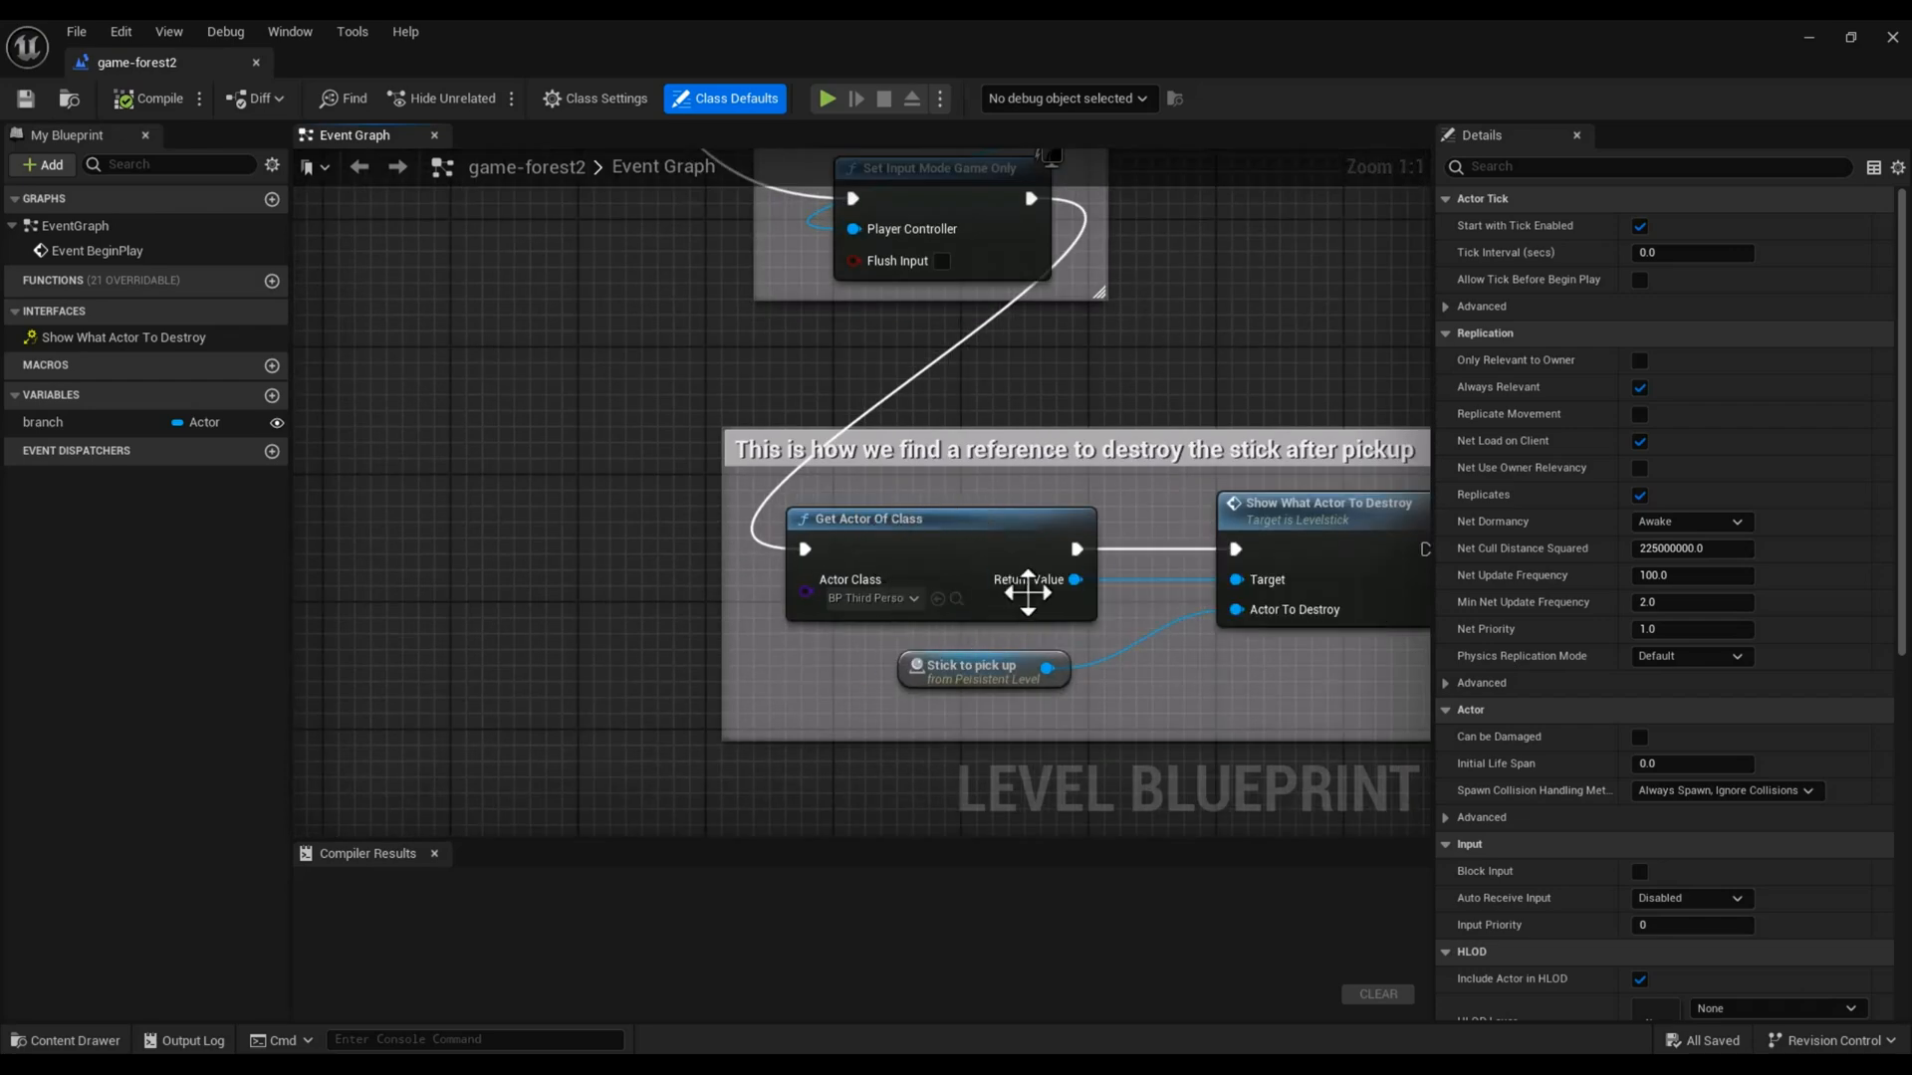
right_click_drag(1272, 368, 976, 368)
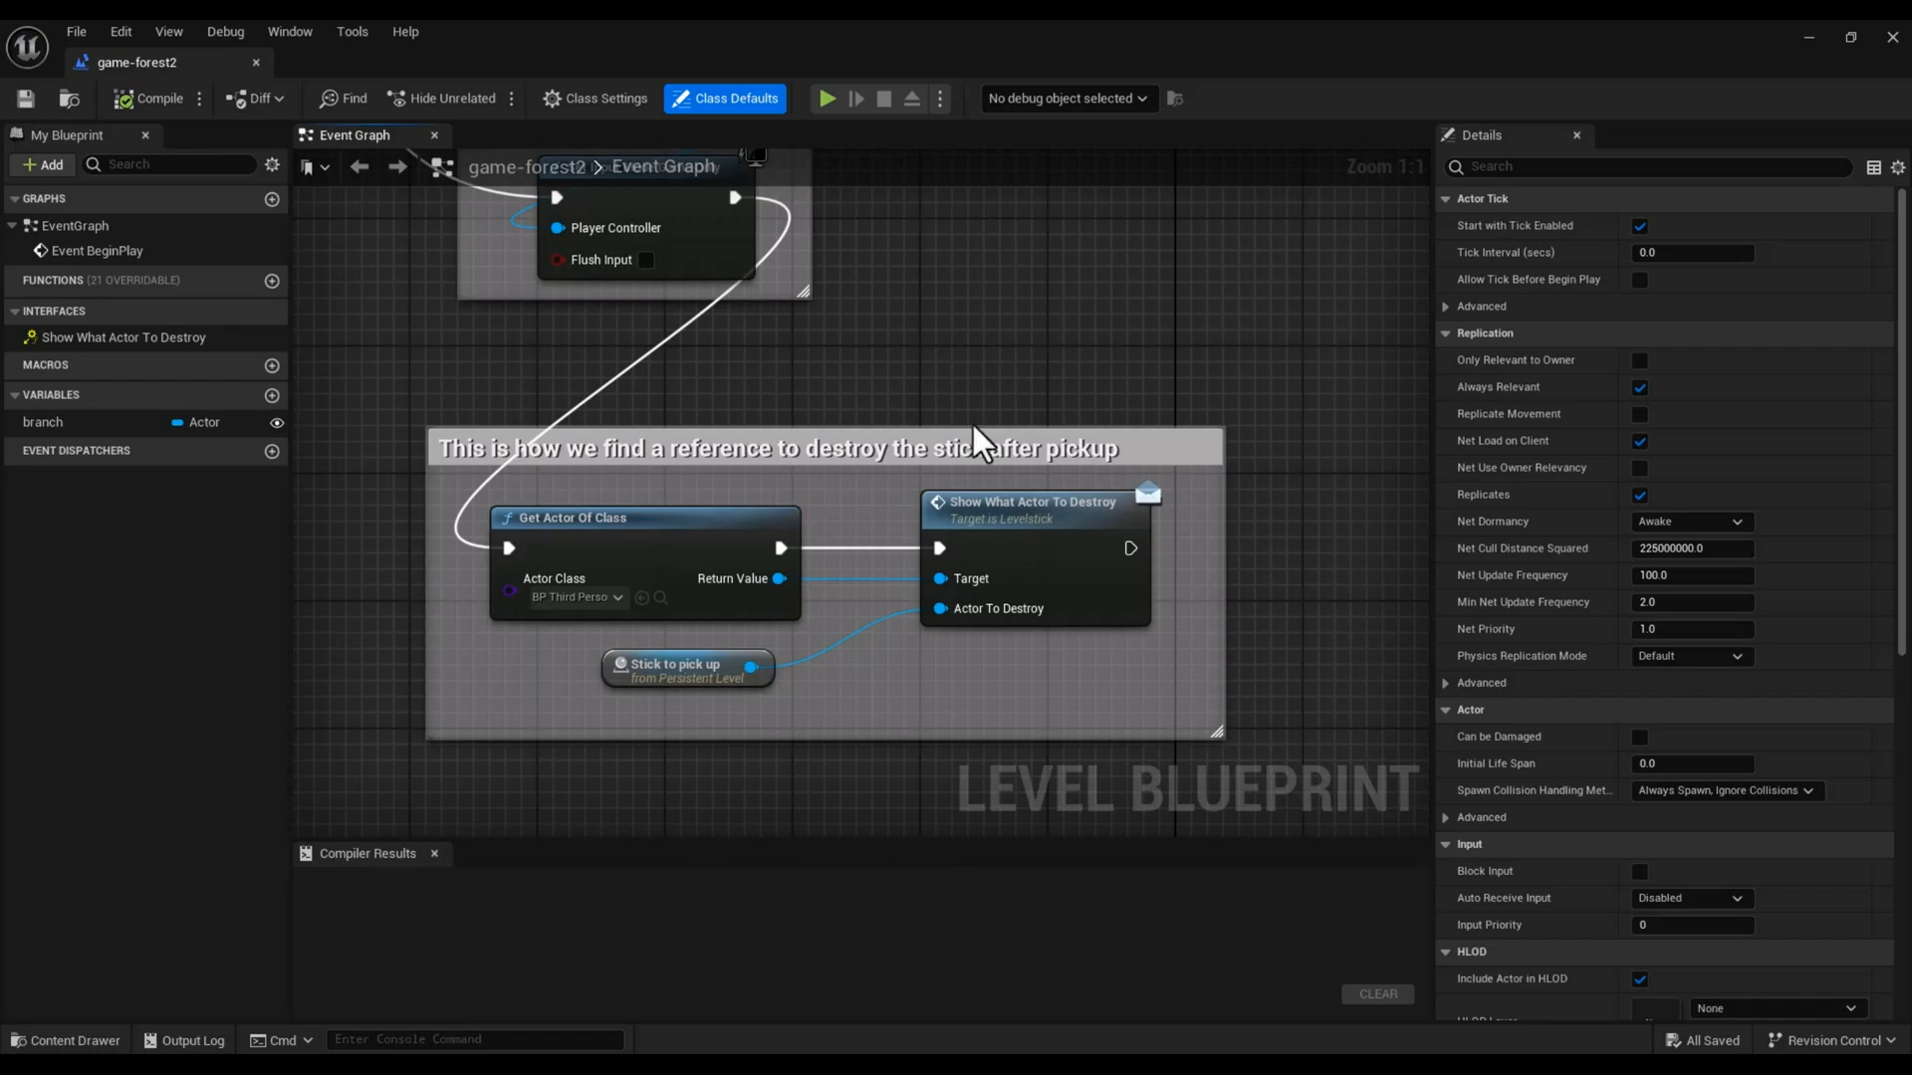
scroll(1000, 391, "down", 3)
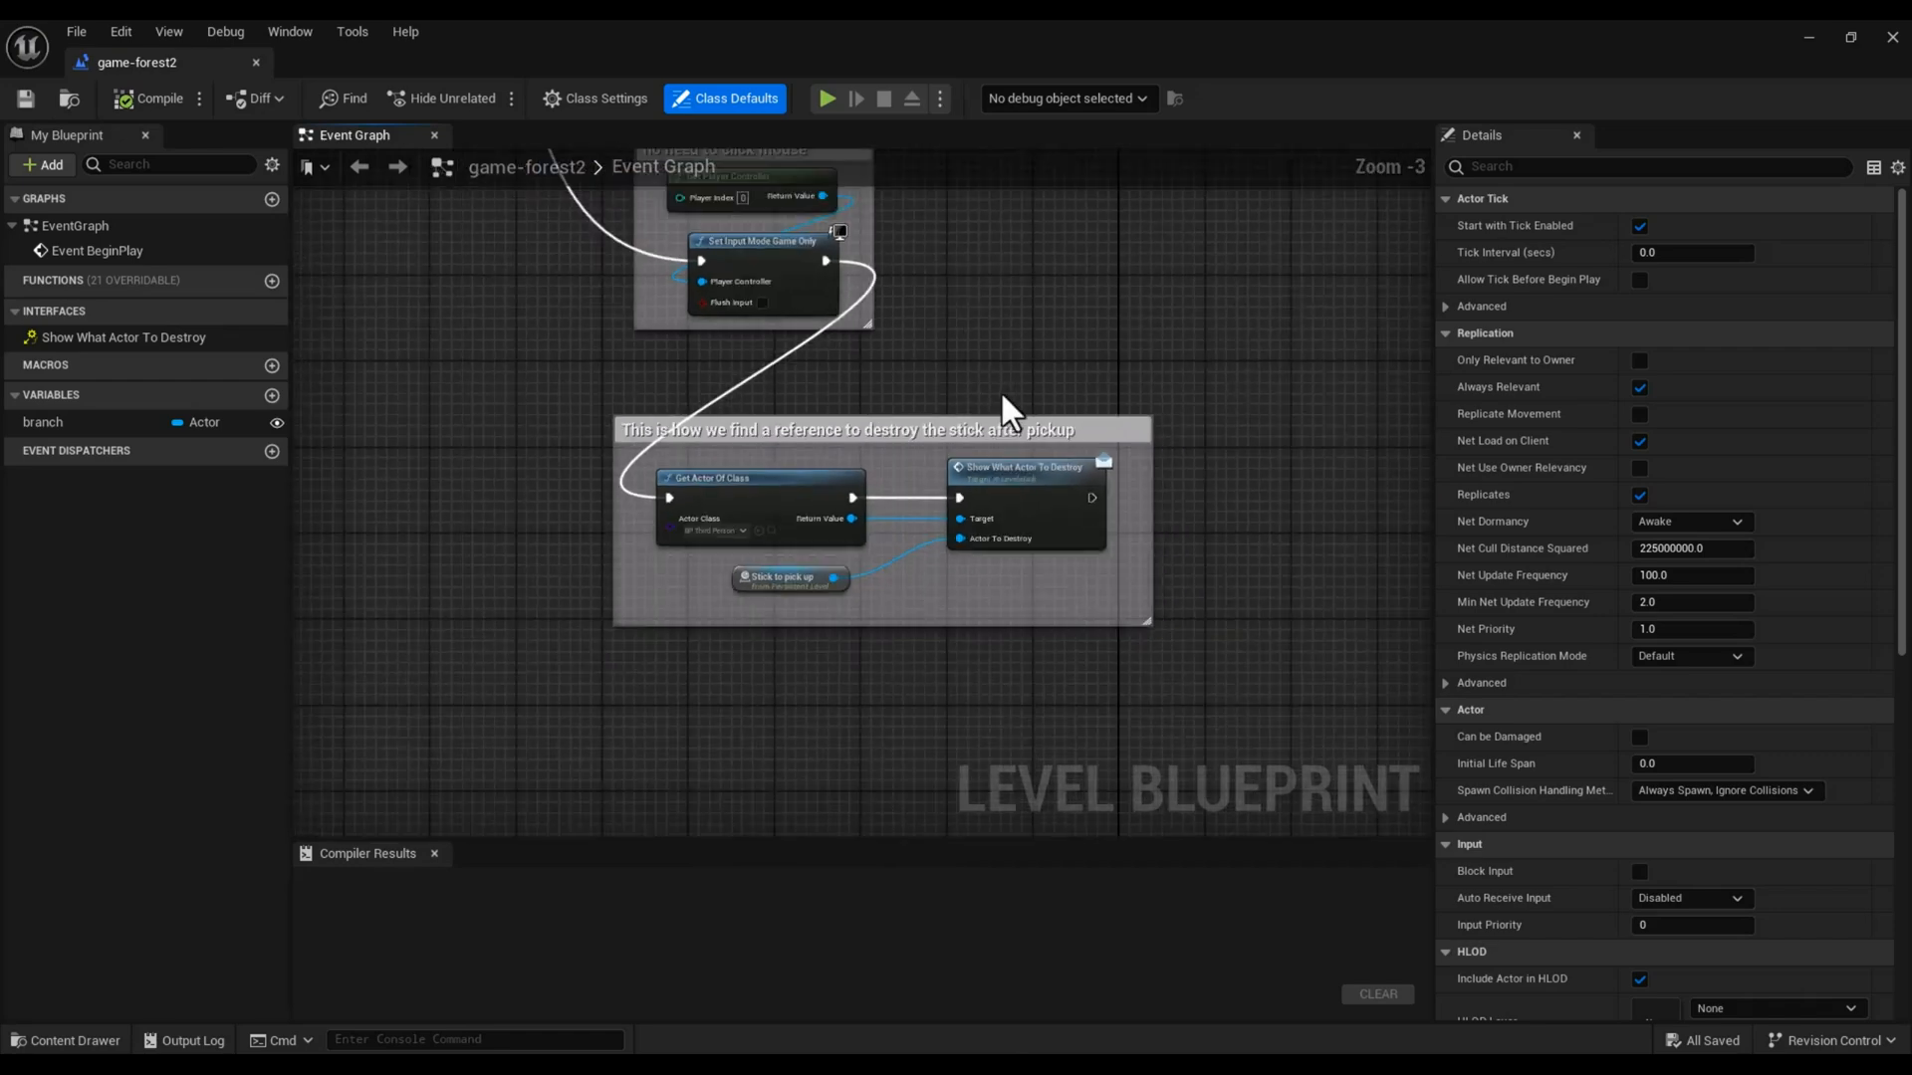
scroll(1000, 390, "up", 2)
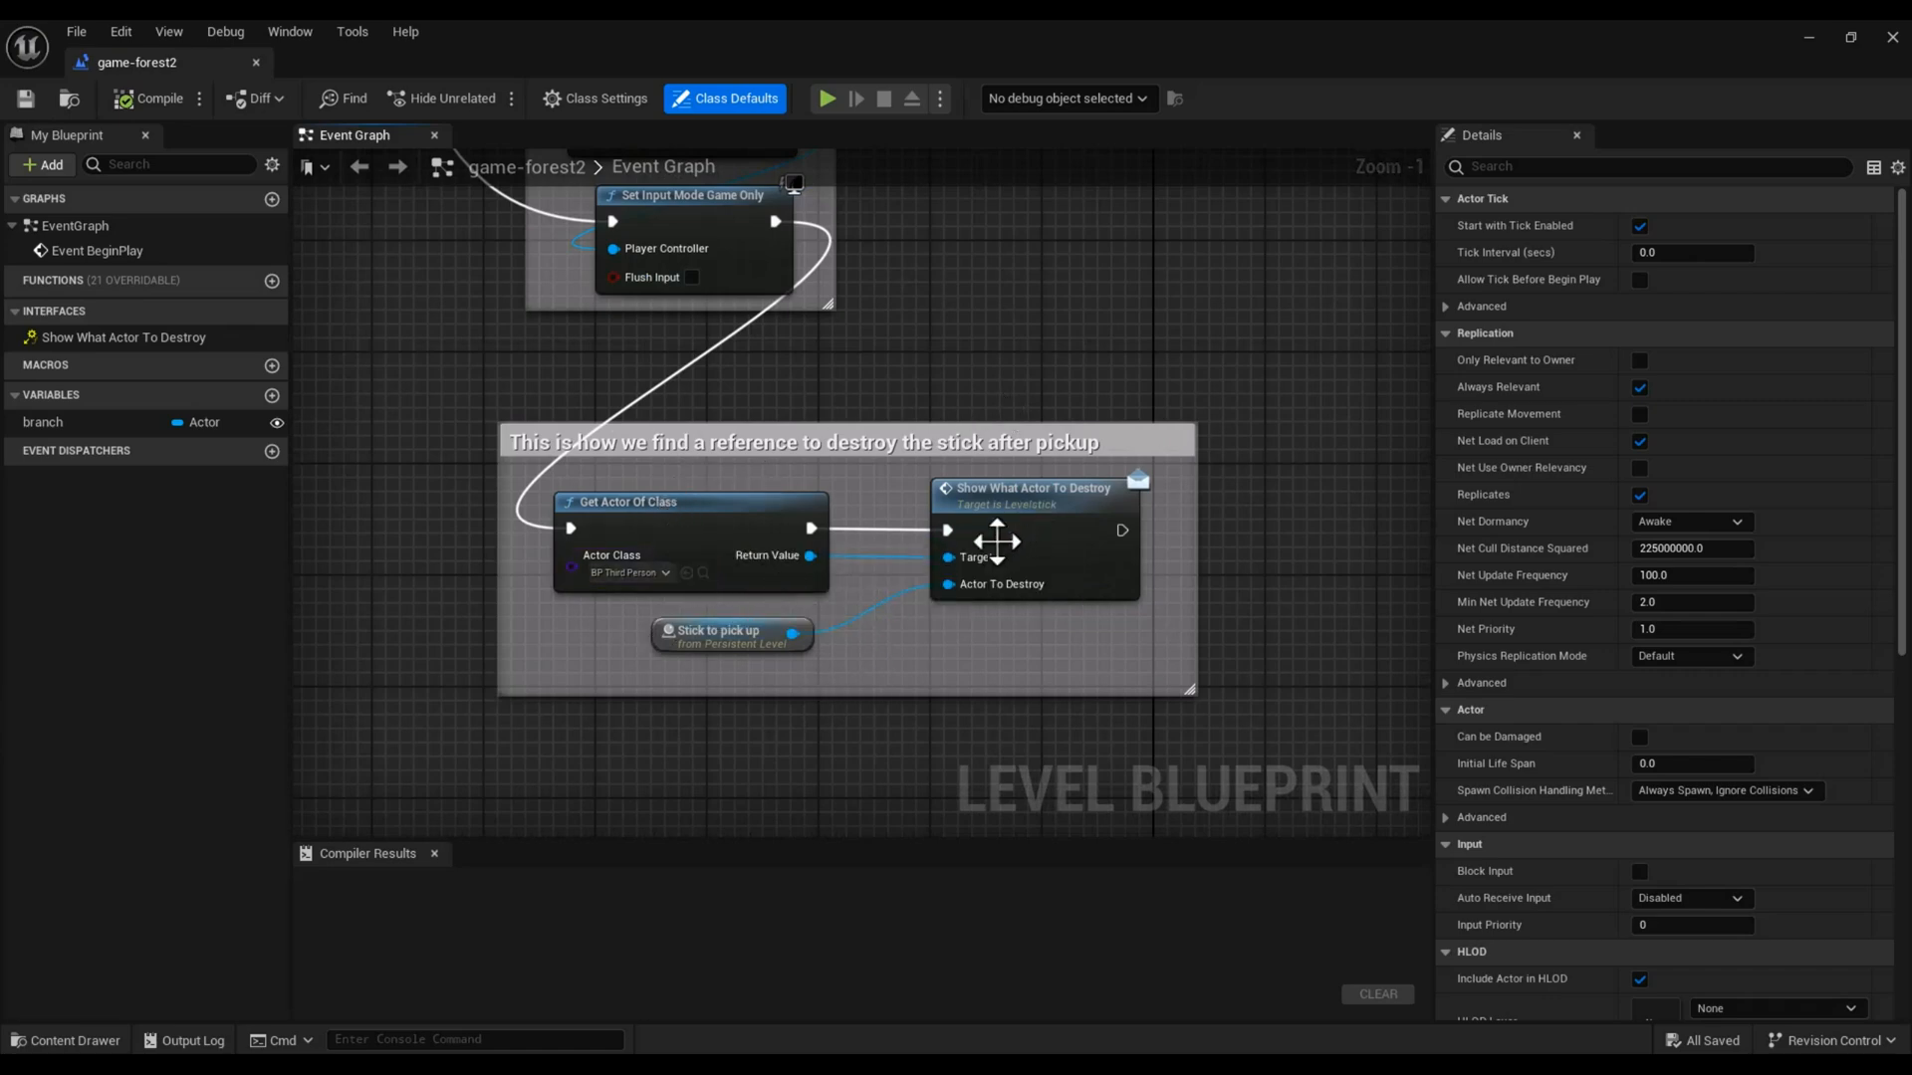
right_click(1114, 314)
scroll(1113, 315, "down", 3)
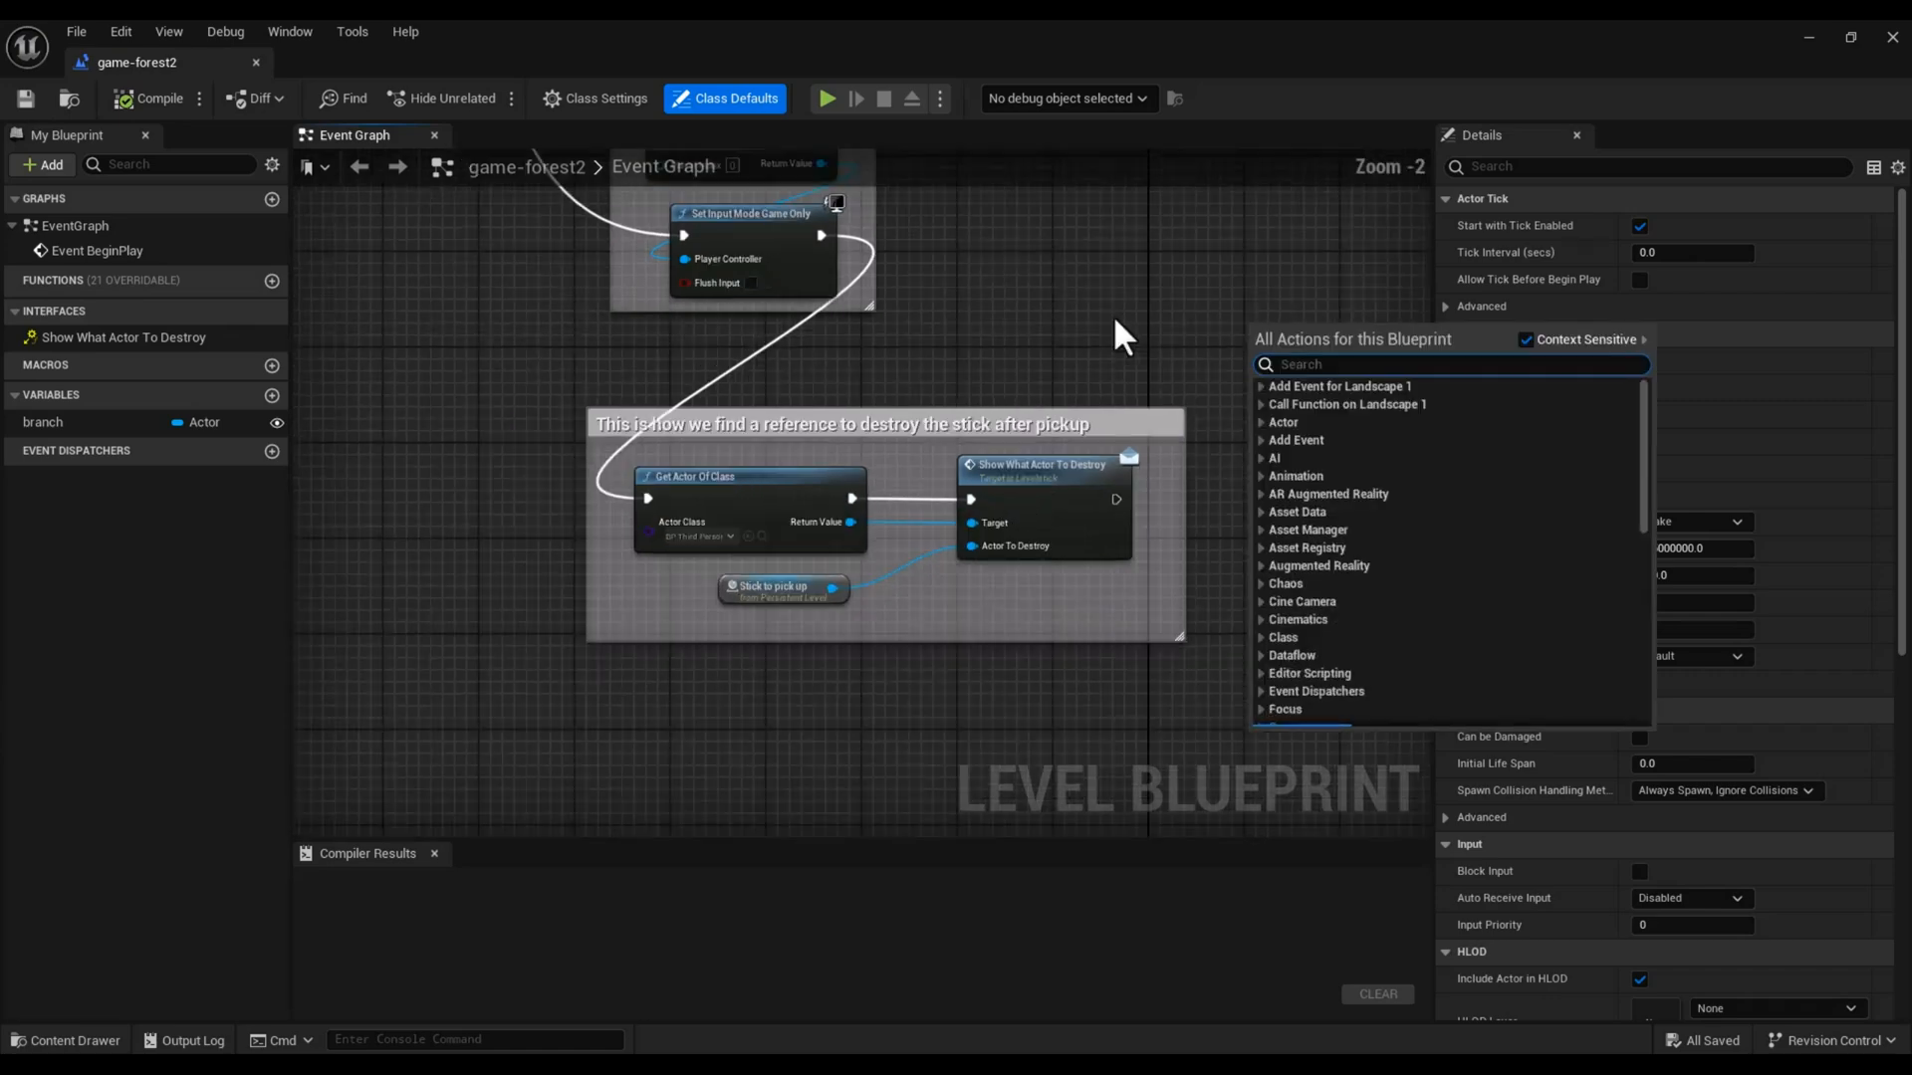
right_click_drag(1051, 657, 769, 876)
scroll(1233, 596, "down", 1)
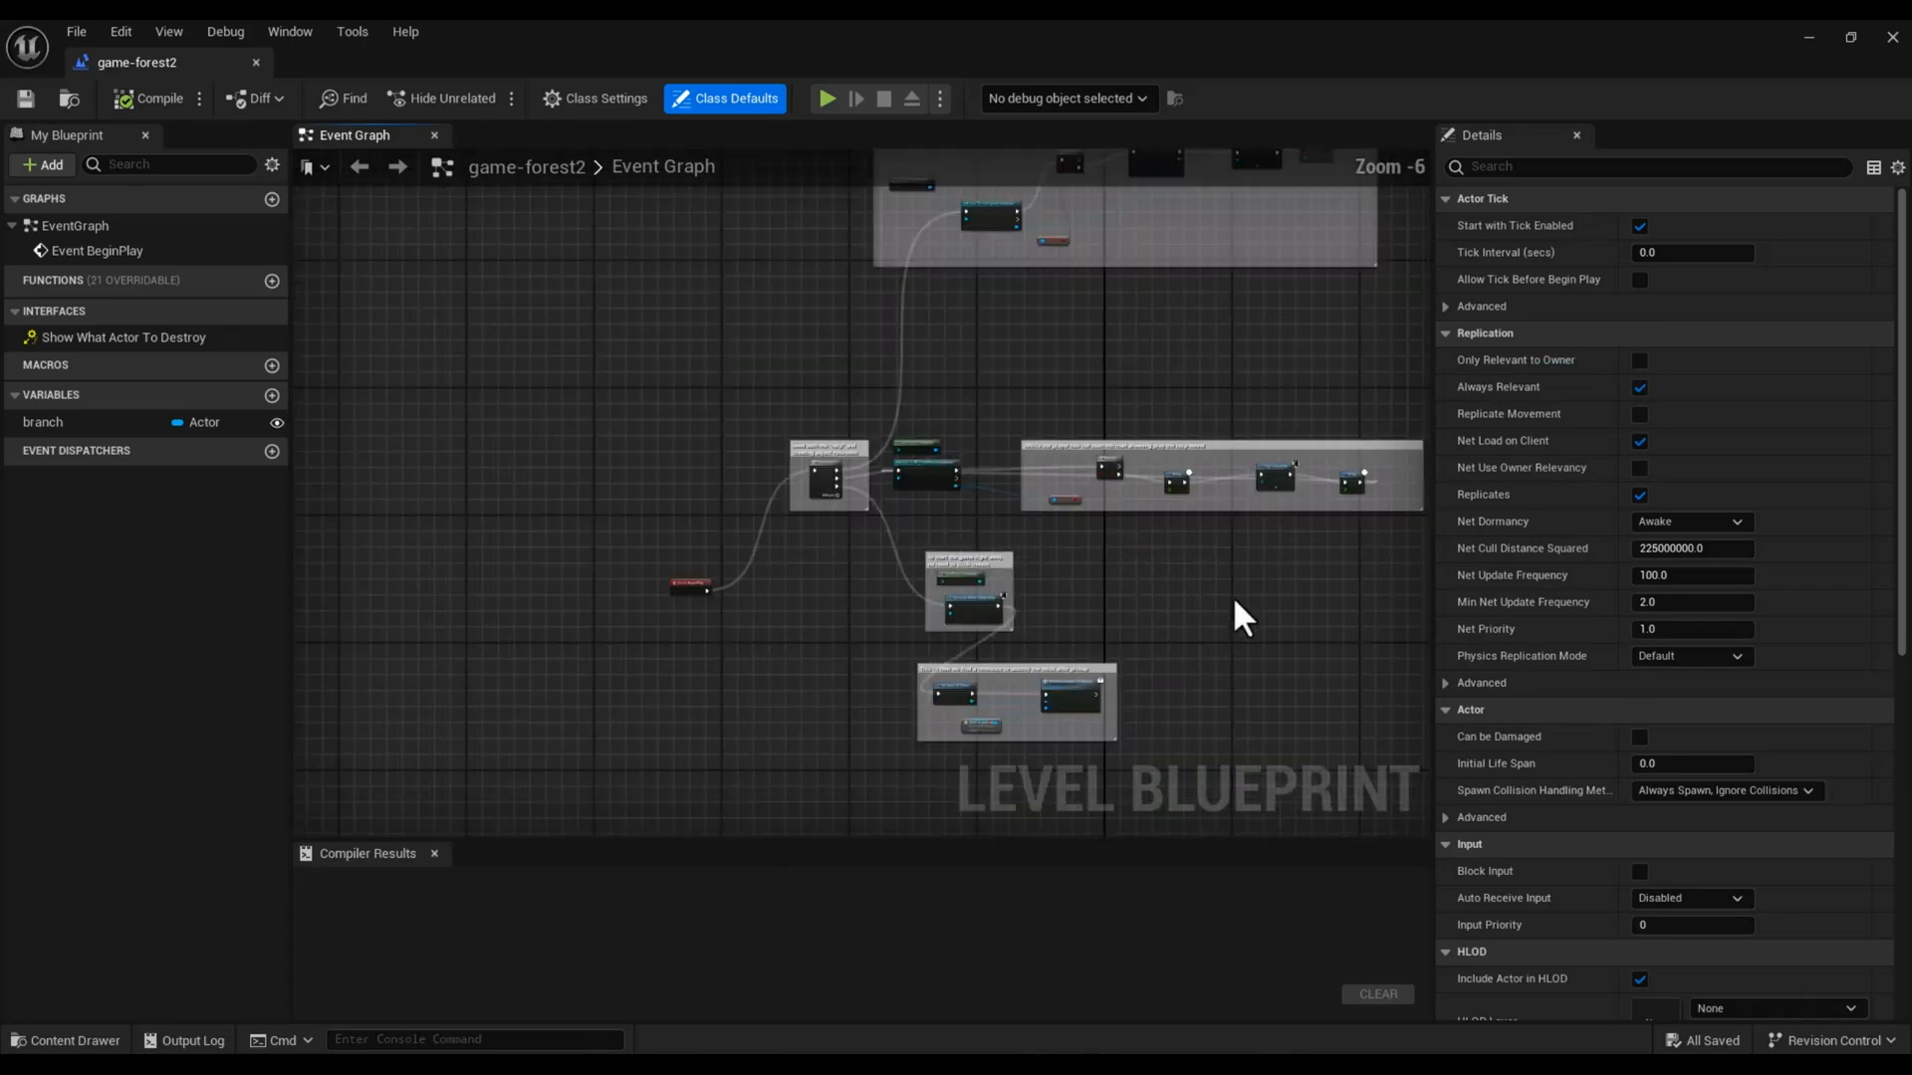
scroll(1225, 595, "down", 1)
right_click_drag(1225, 594, 999, 595)
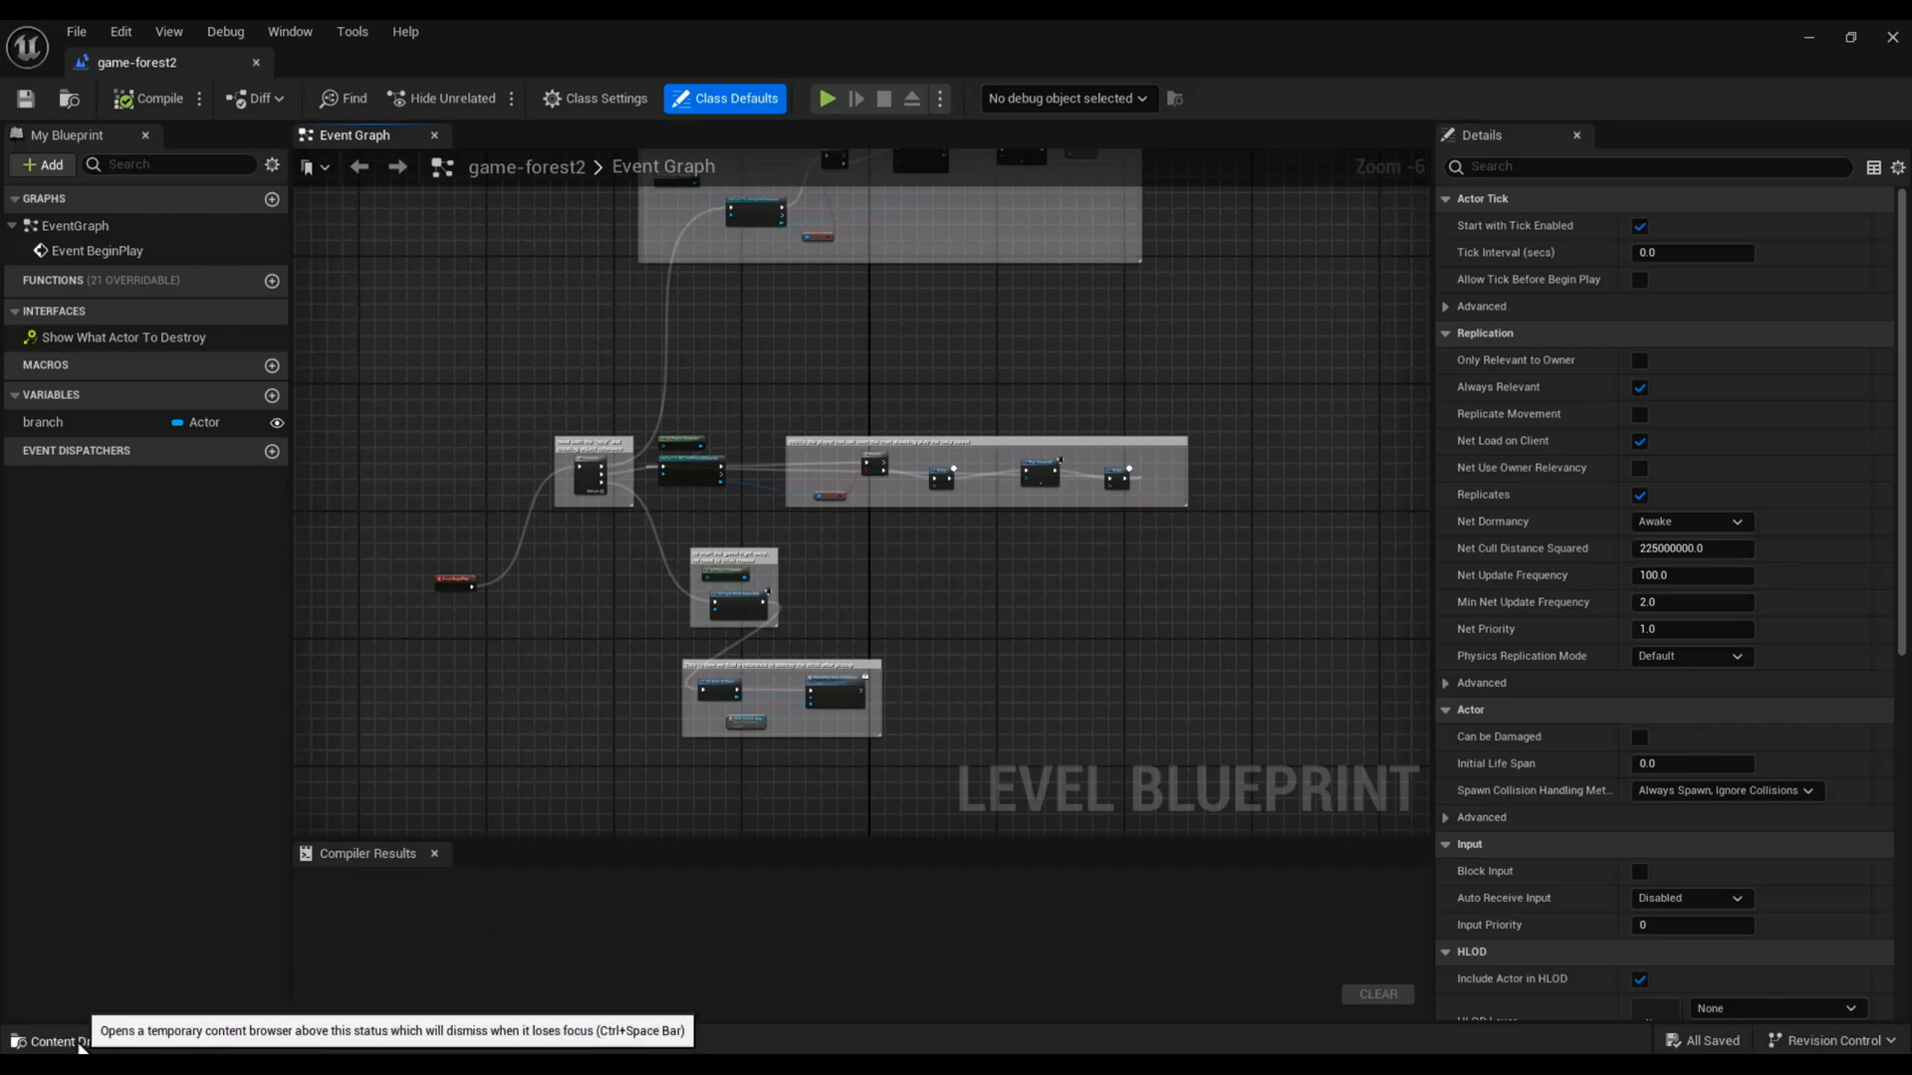
Step: Open the BP_ThirdPersonCharacter blueprint from the Blueprints folder inside the ThirdPerson content folder
left_click(81, 1043)
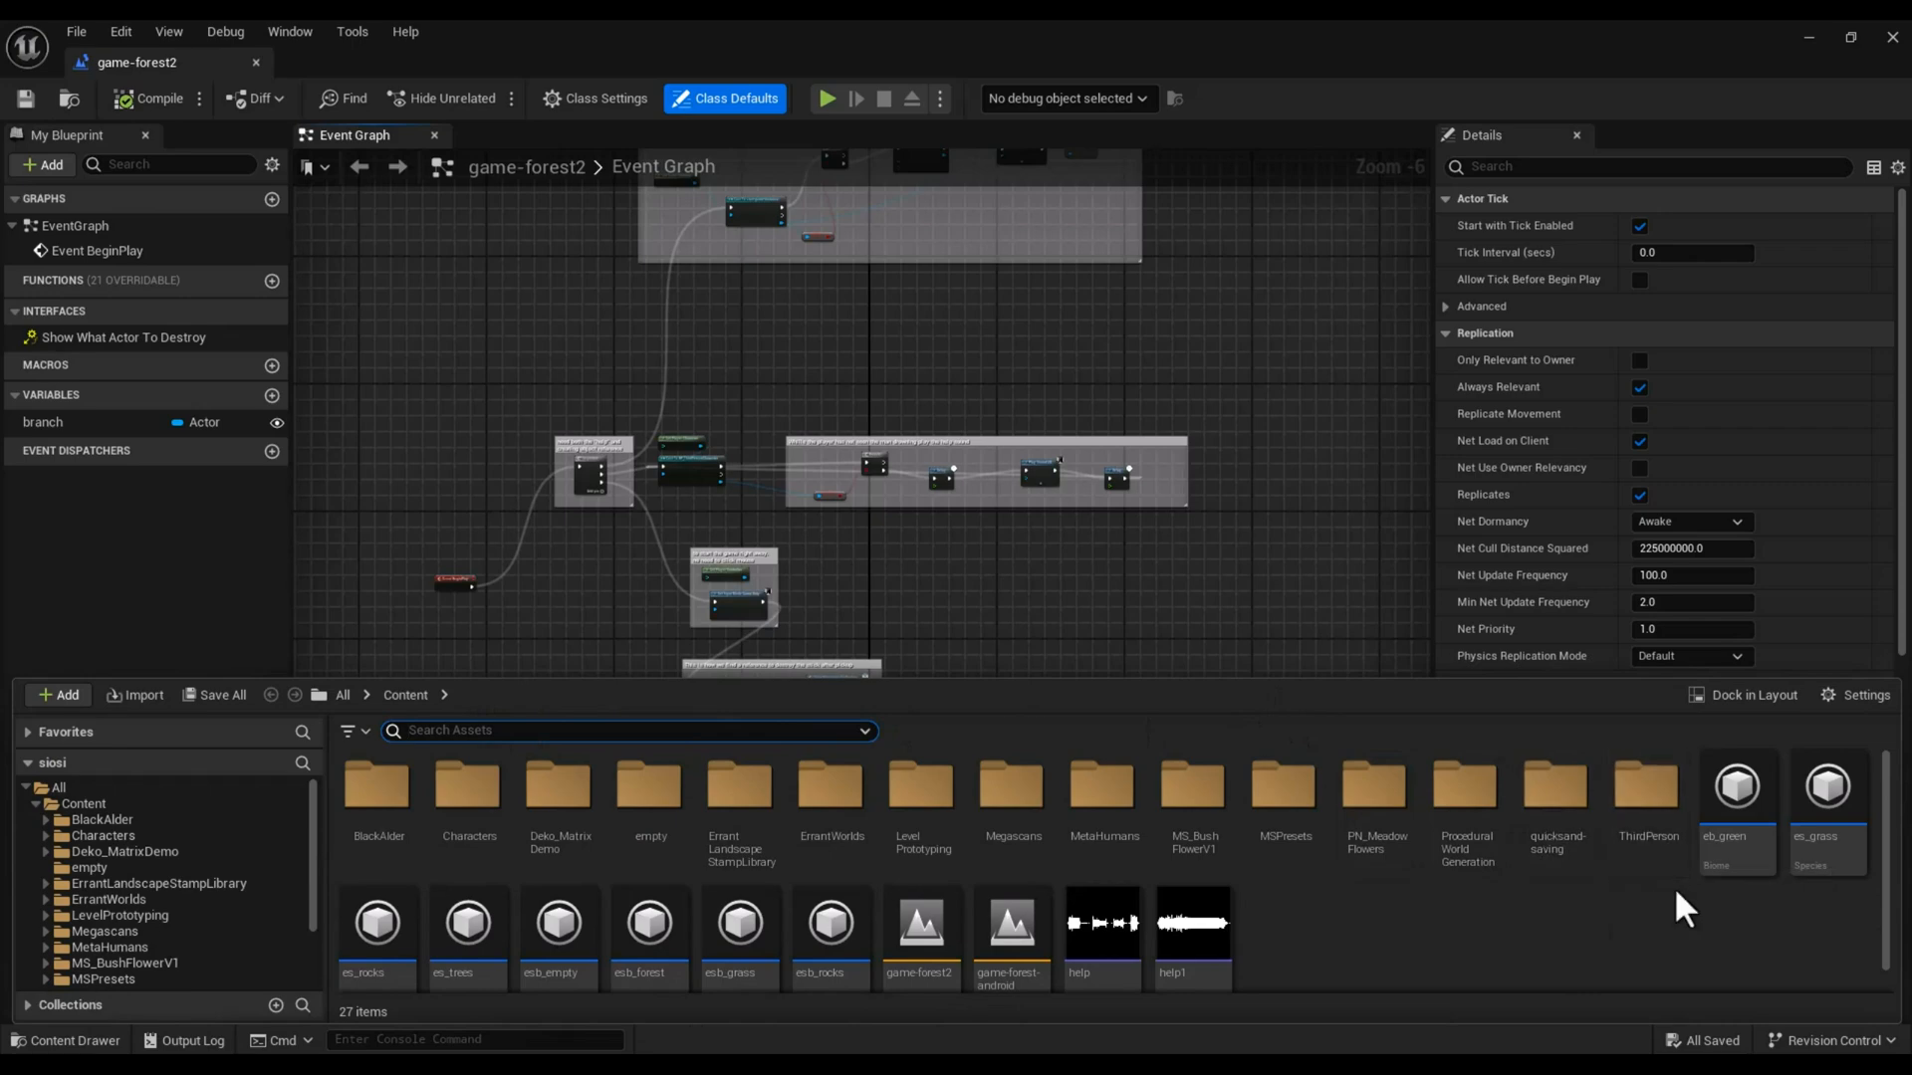
double_click(1555, 786)
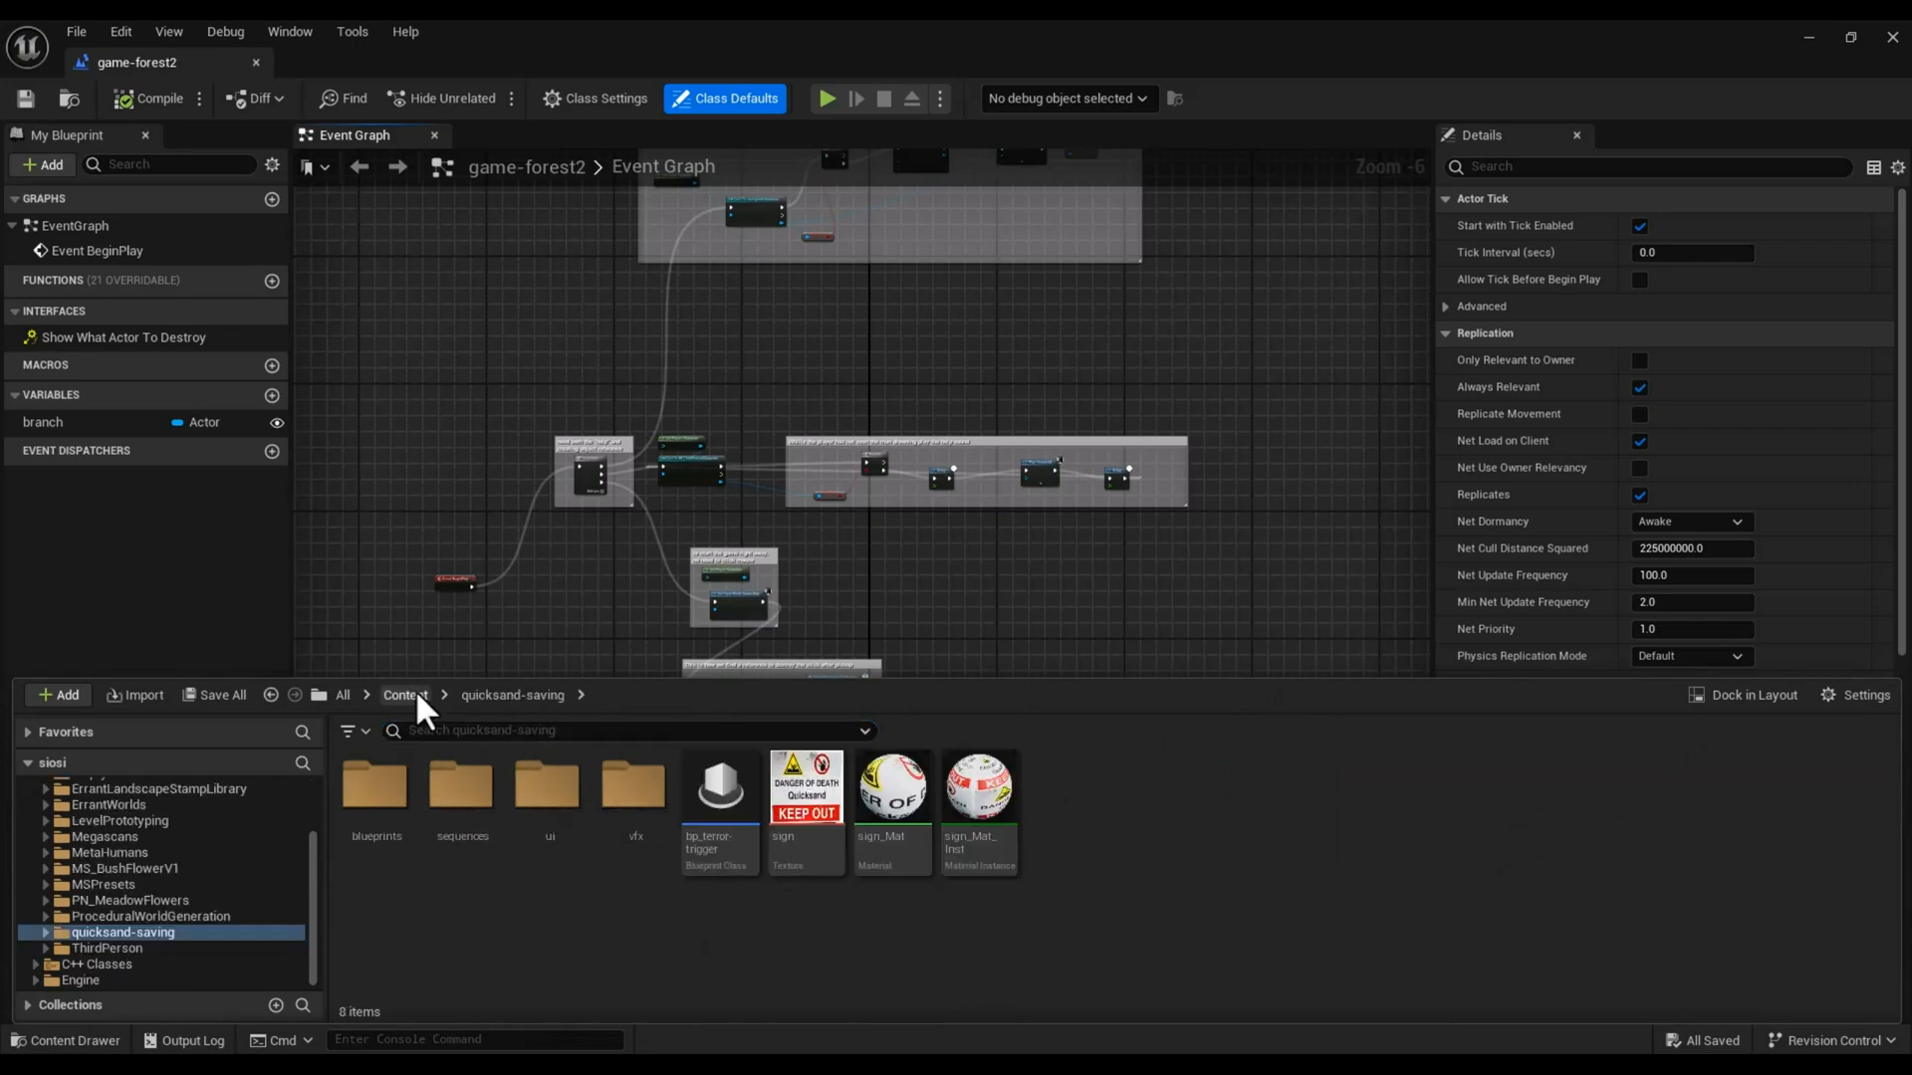
left_click(417, 696)
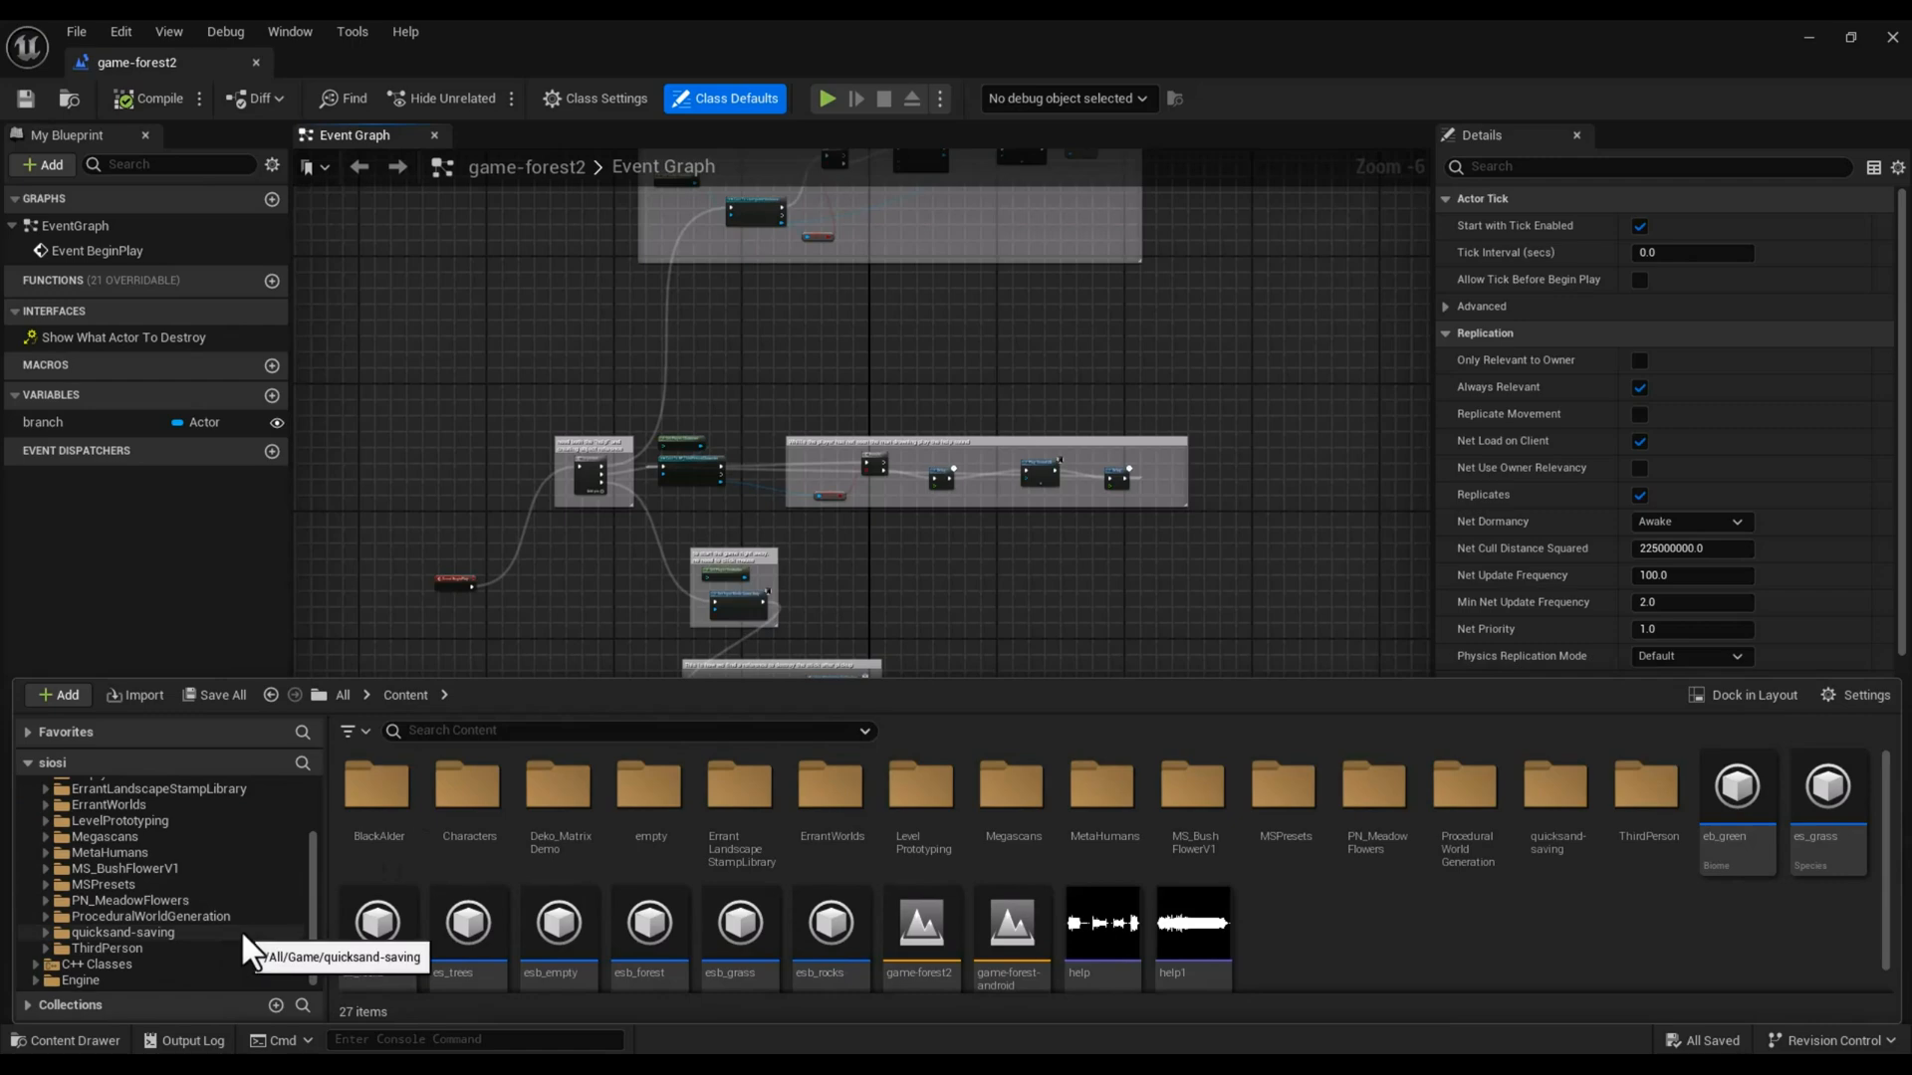
scroll(249, 949, "up", 3)
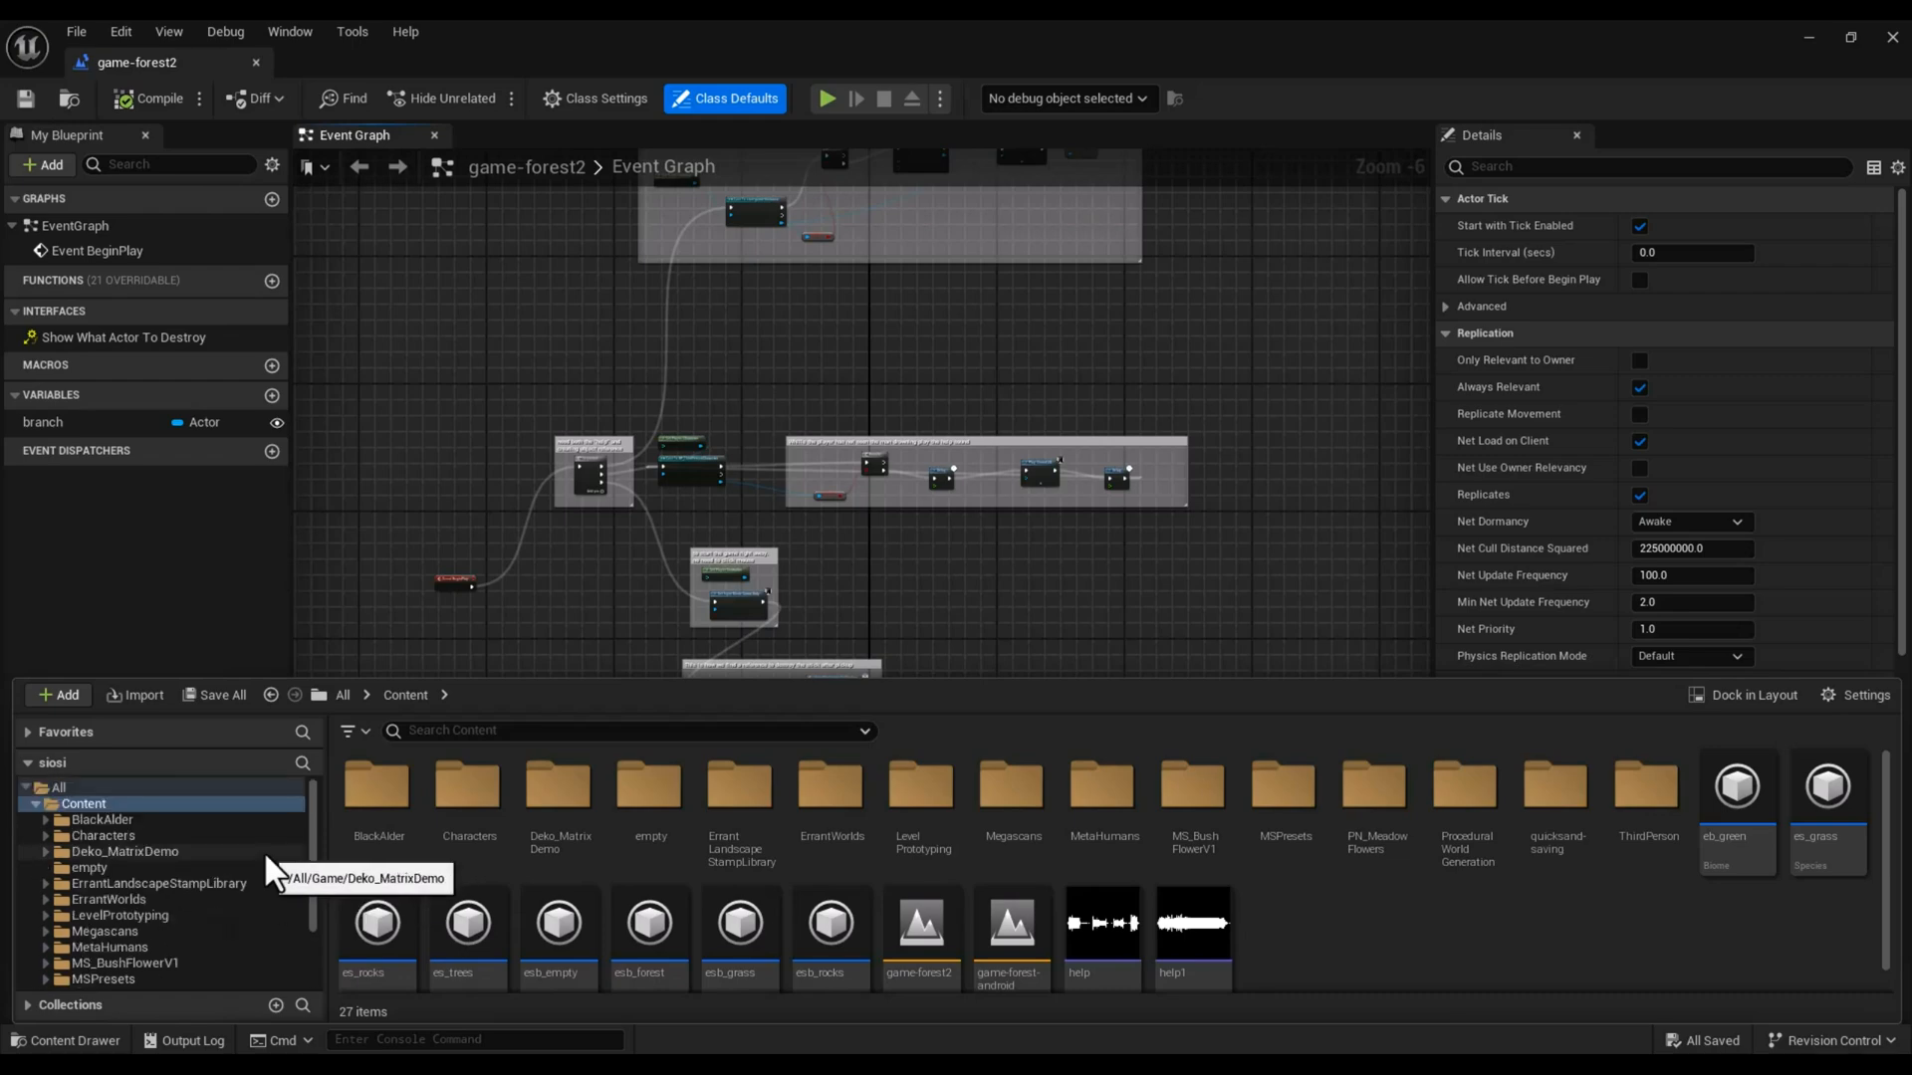
scroll(269, 871, "down", 3)
left_click(289, 947)
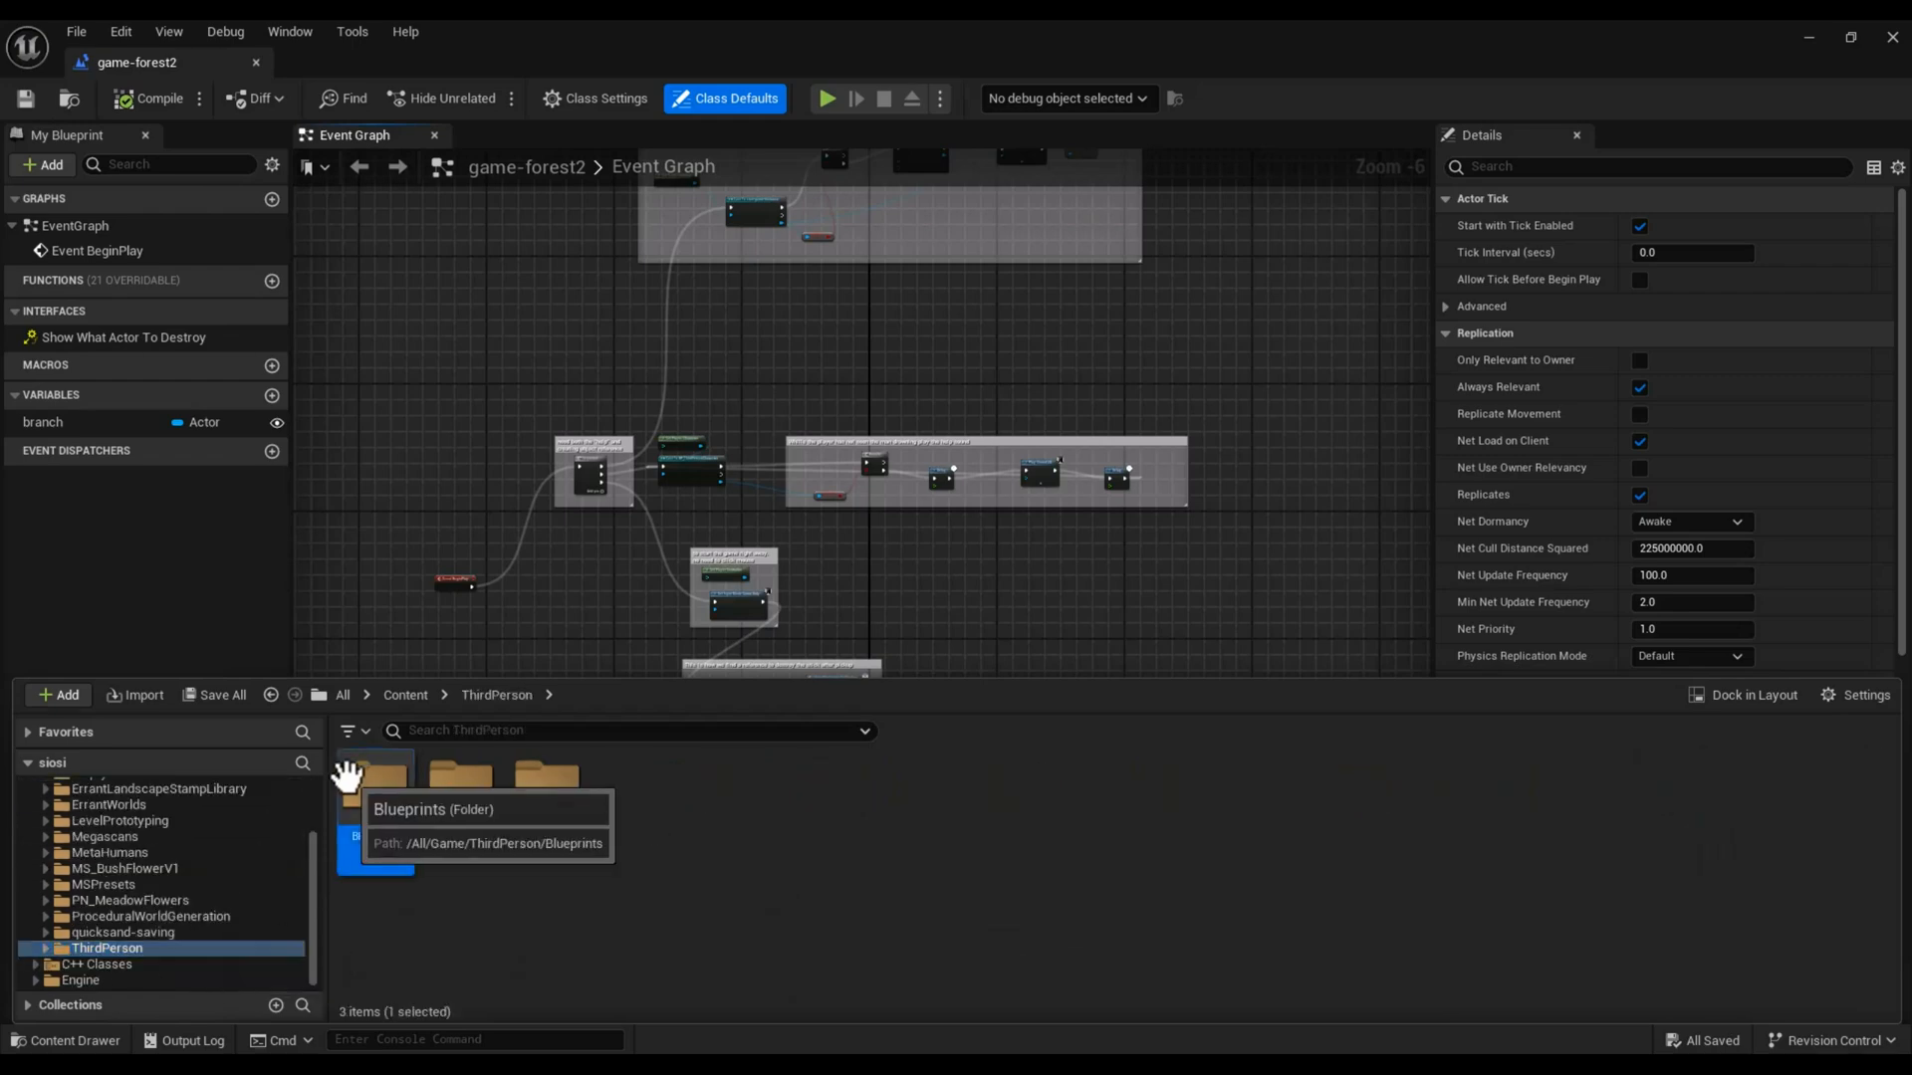
double_click(370, 782)
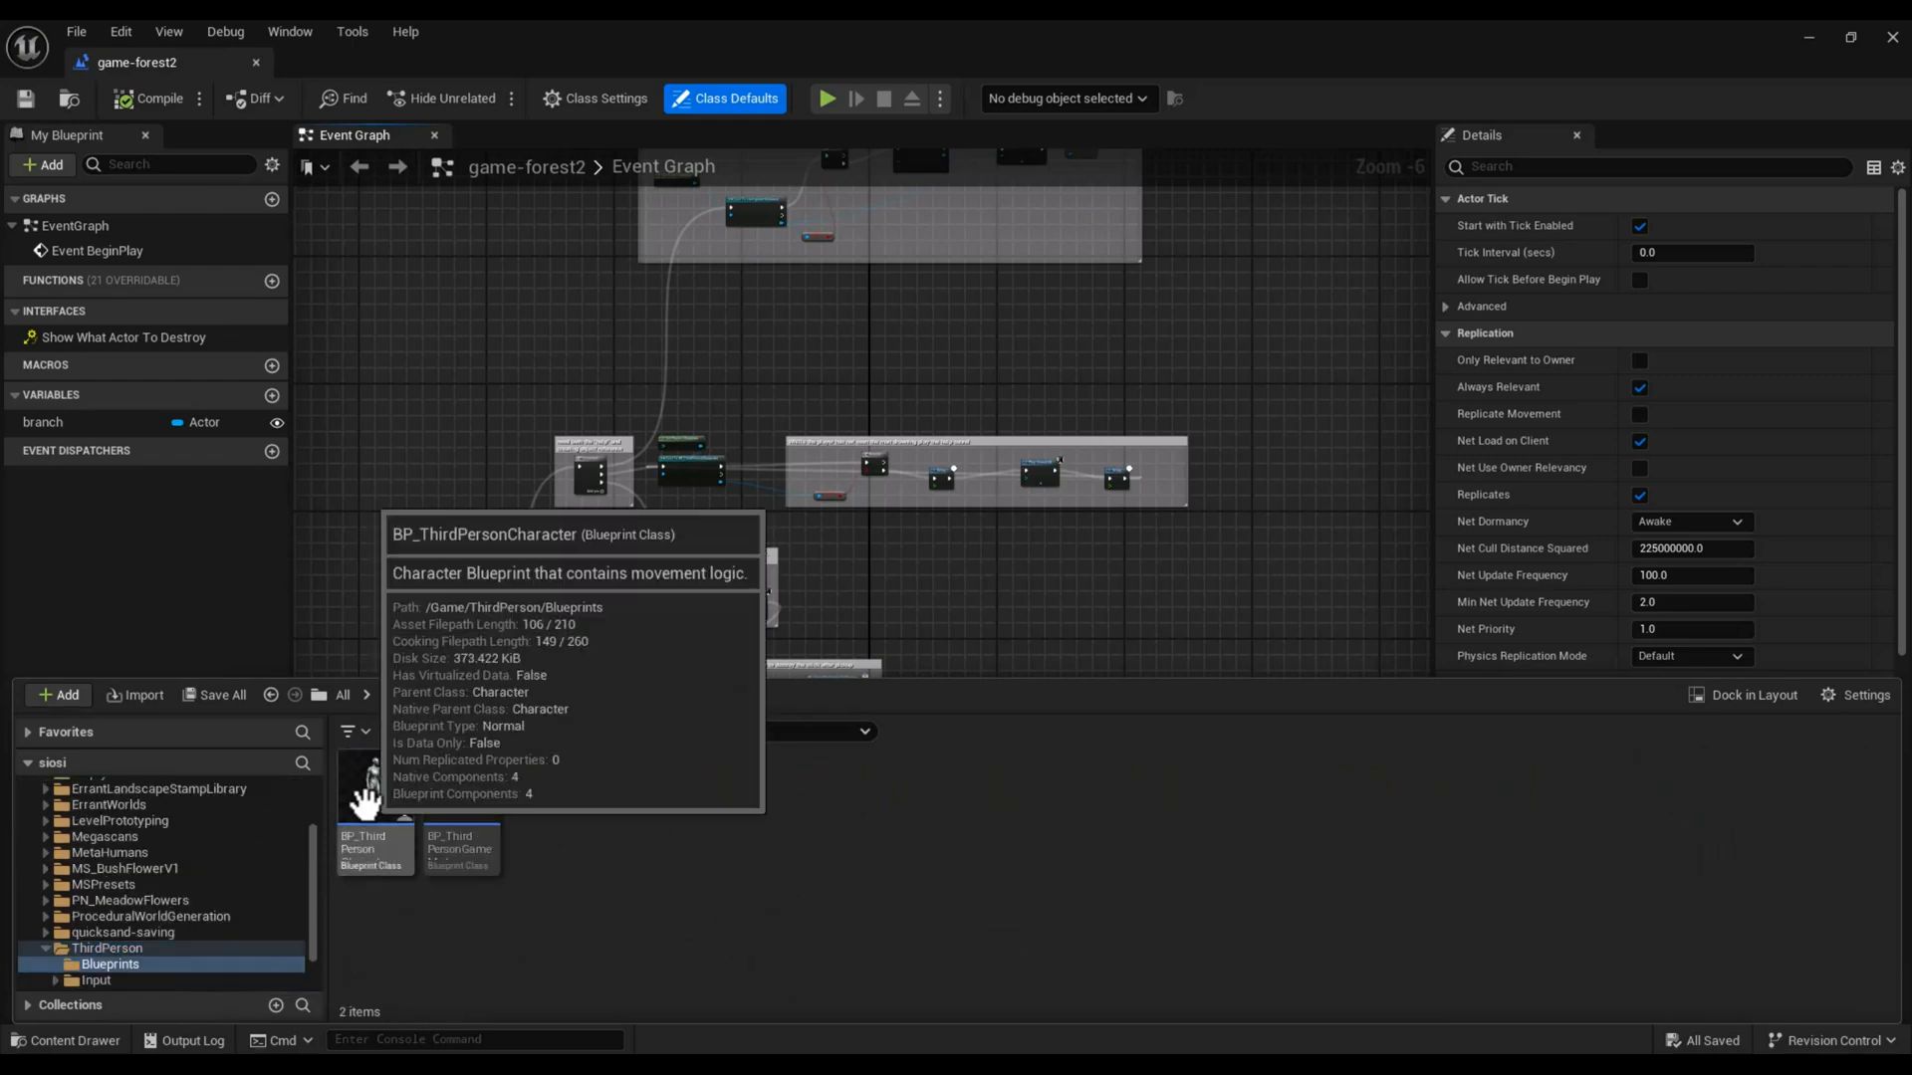
left_click(377, 786)
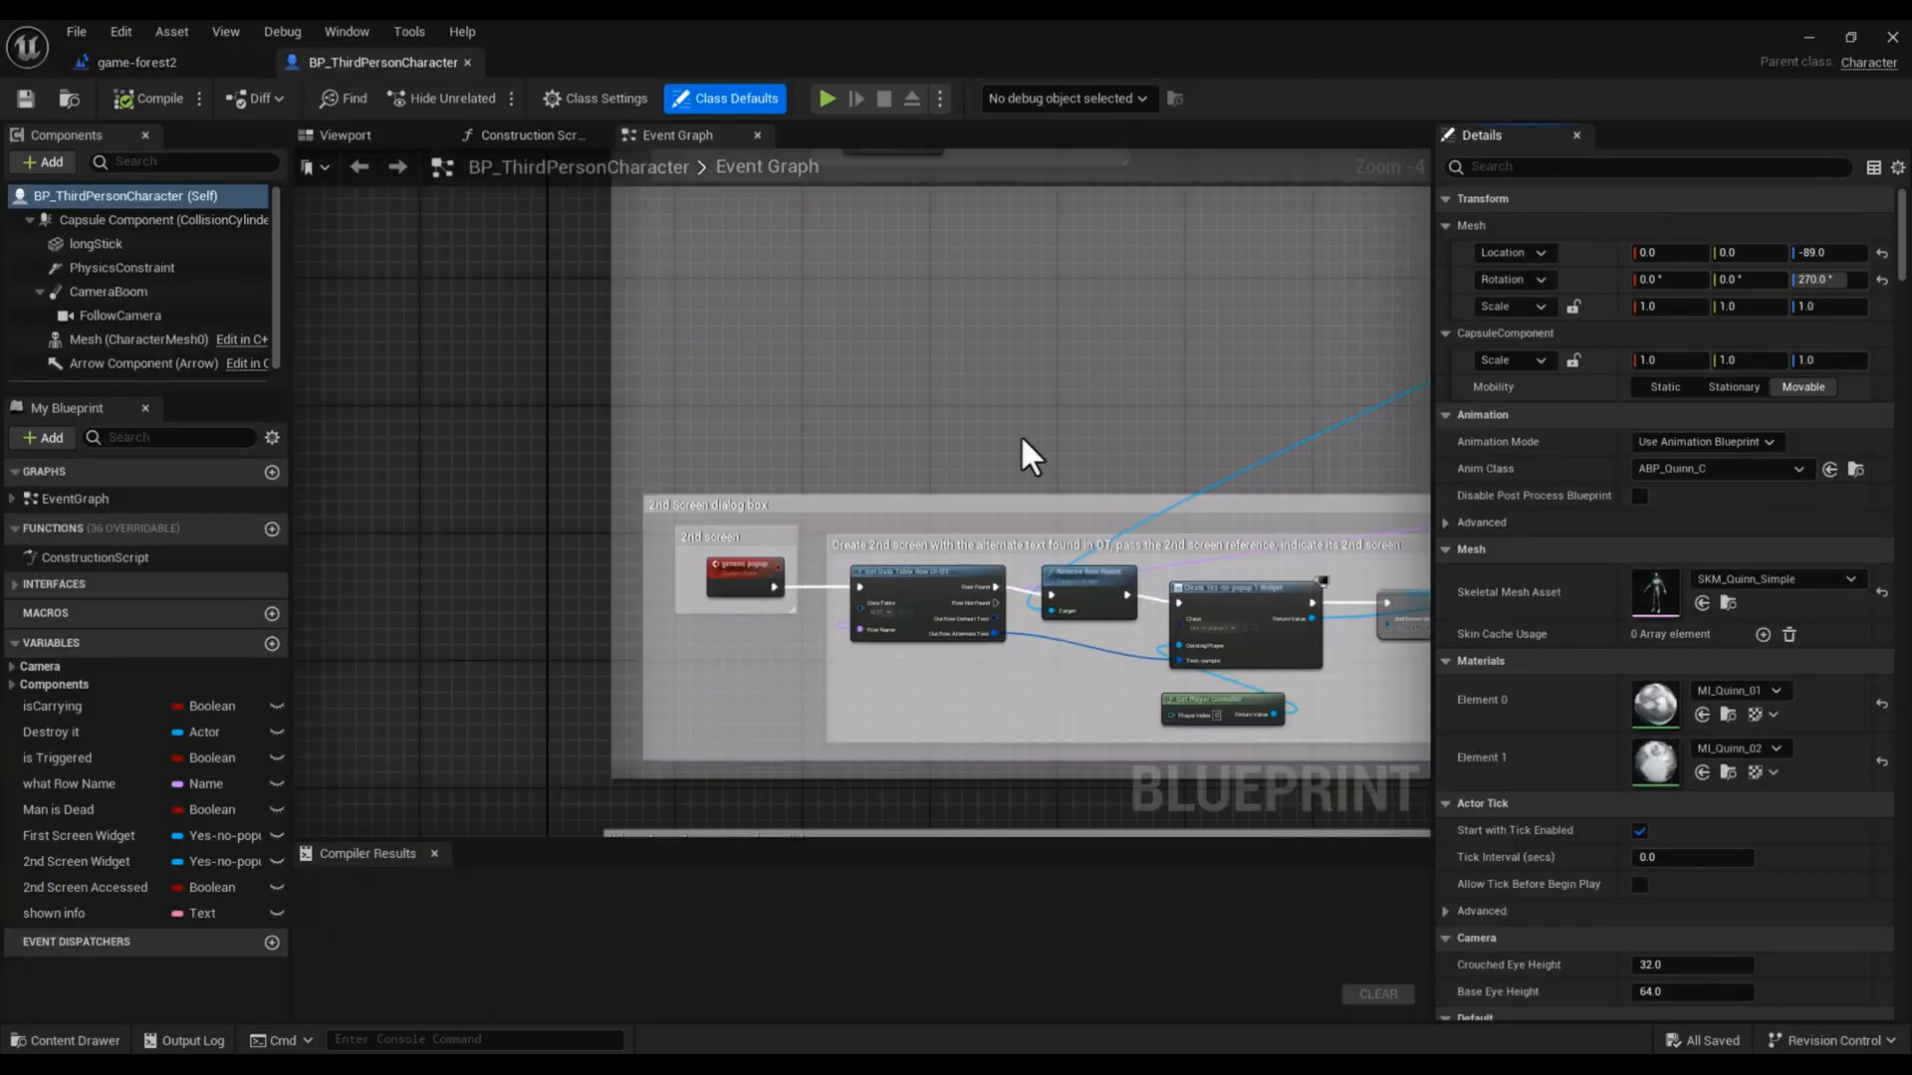
Step: Survey the character's event graph, from the input mapping, camera, movement and jump groups down to the dialog box groups
scroll(808, 413, "down", 3)
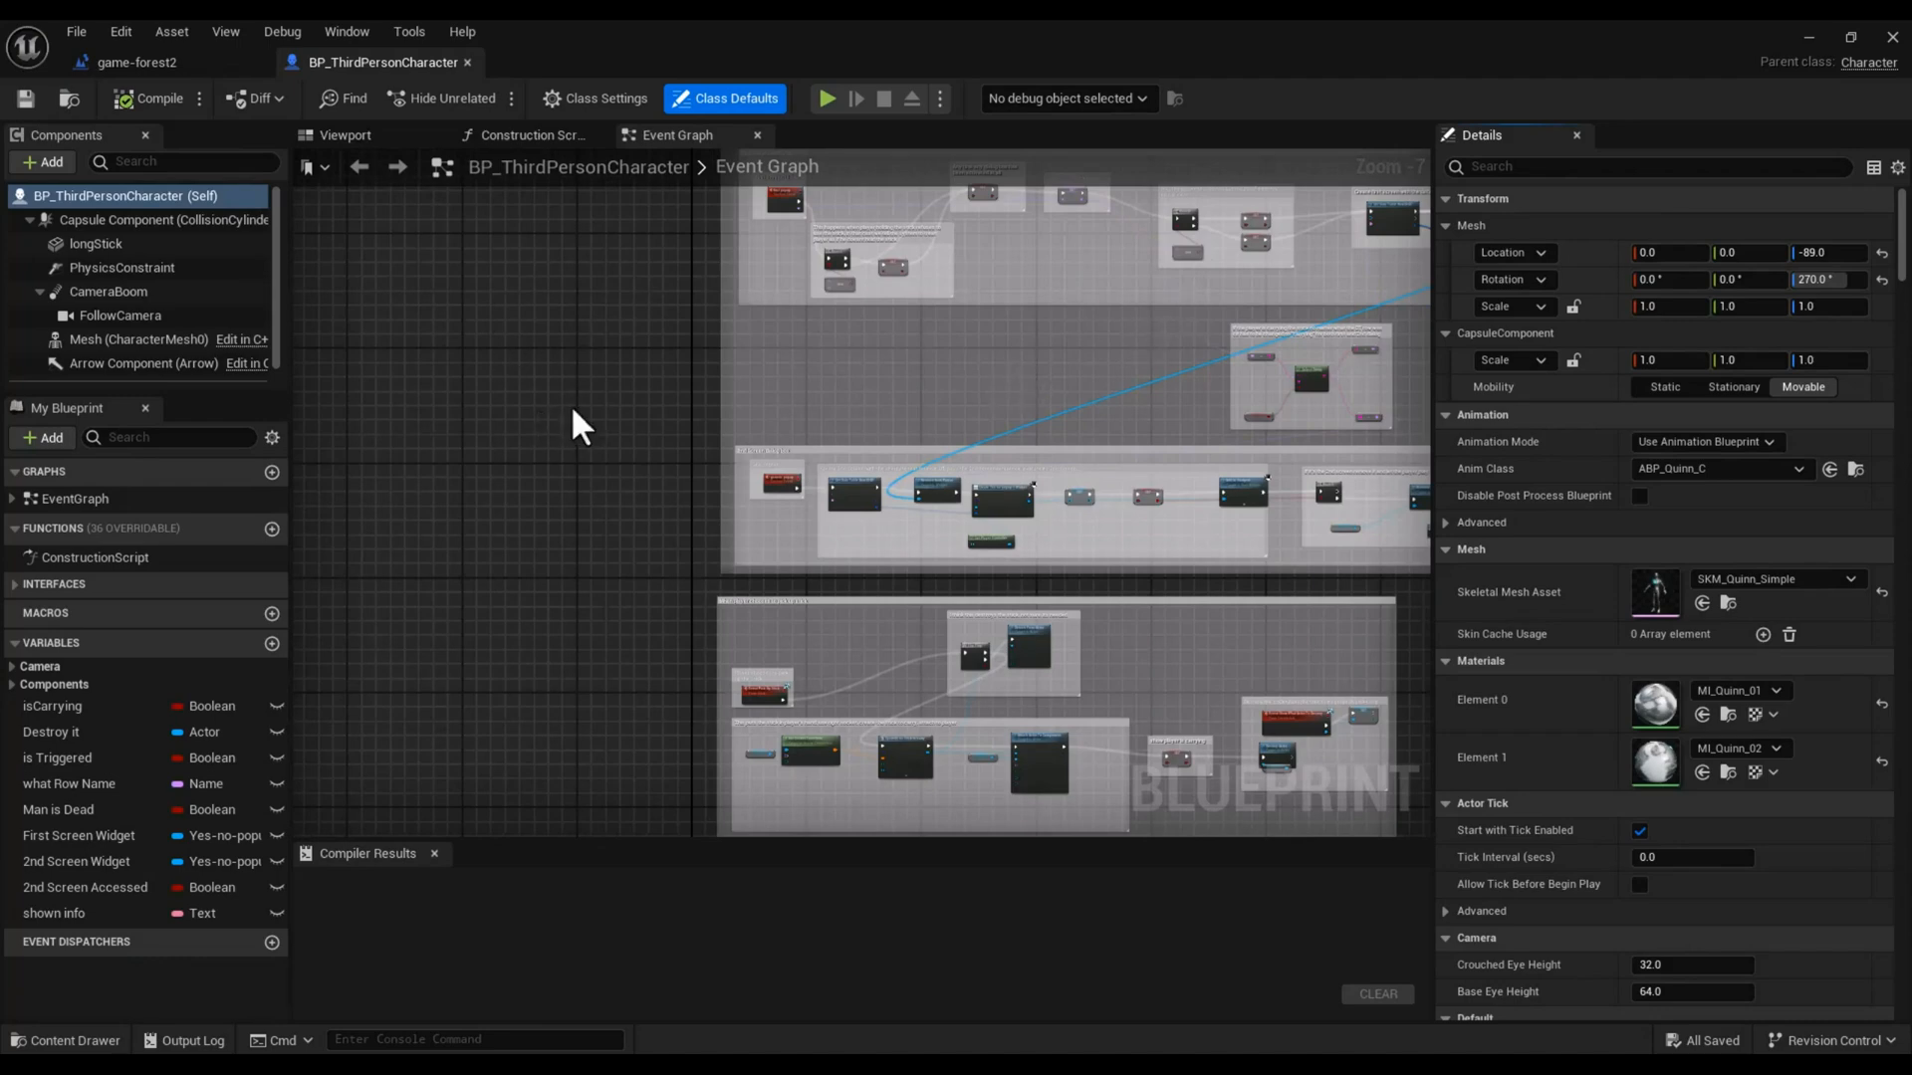
right_click(505, 548)
left_click(568, 415)
right_click_drag(567, 414, 371, 726)
scroll(1135, 498, "up", 1)
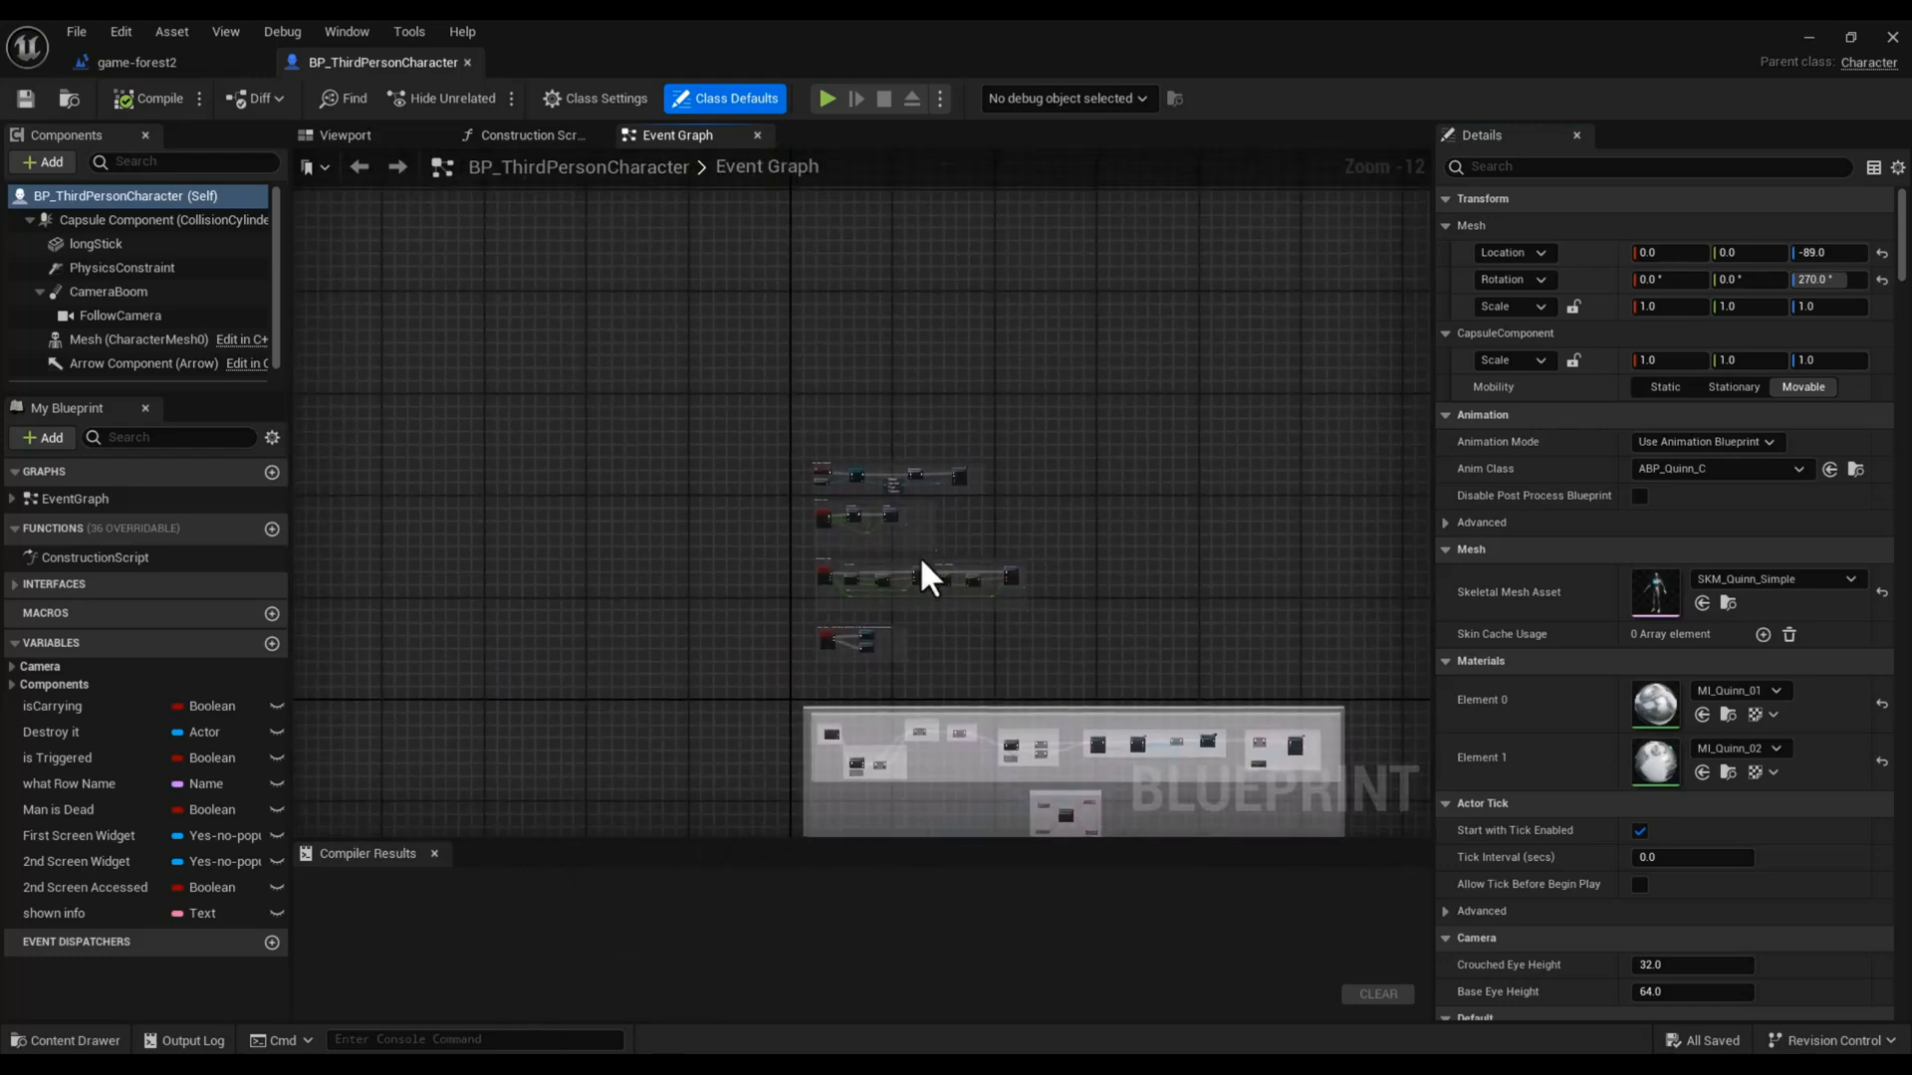
scroll(922, 563, "up", 4)
scroll(922, 560, "down", 4)
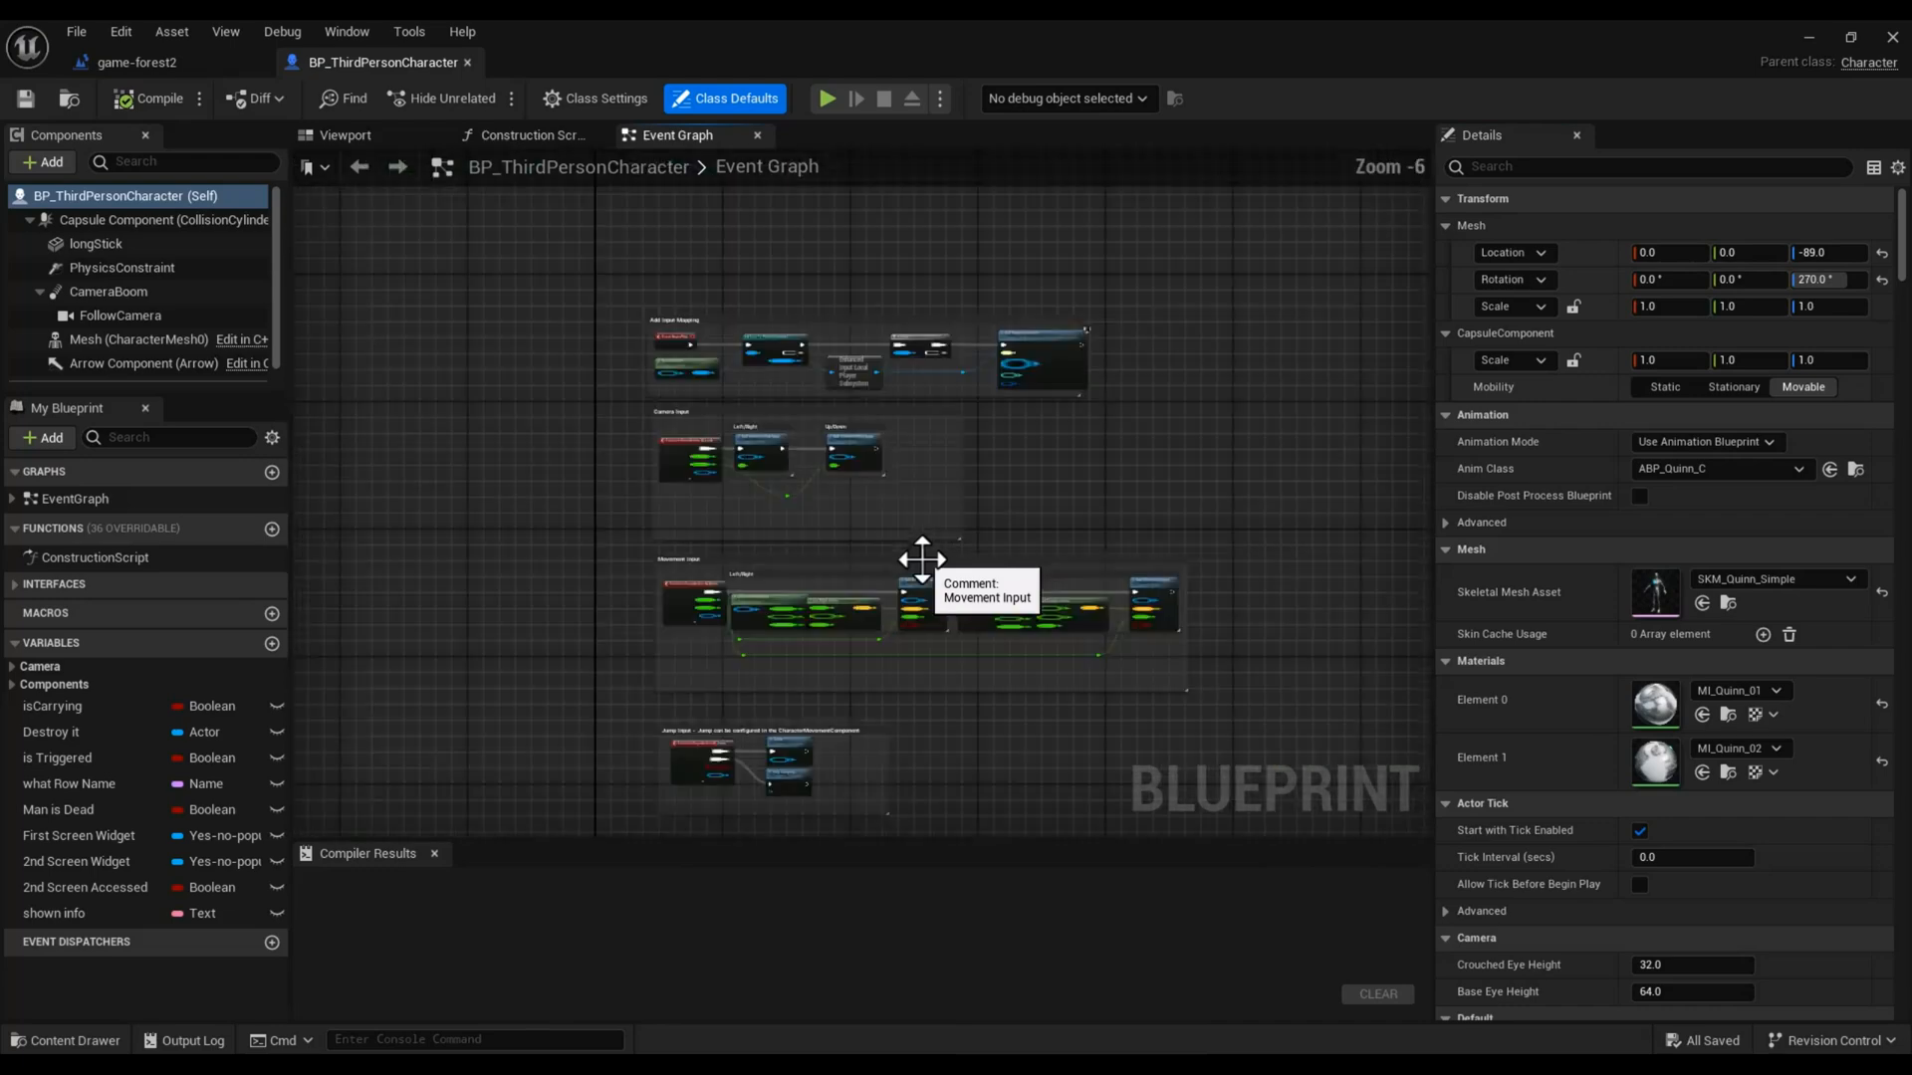
right_click_drag(1101, 421, 1075, 213)
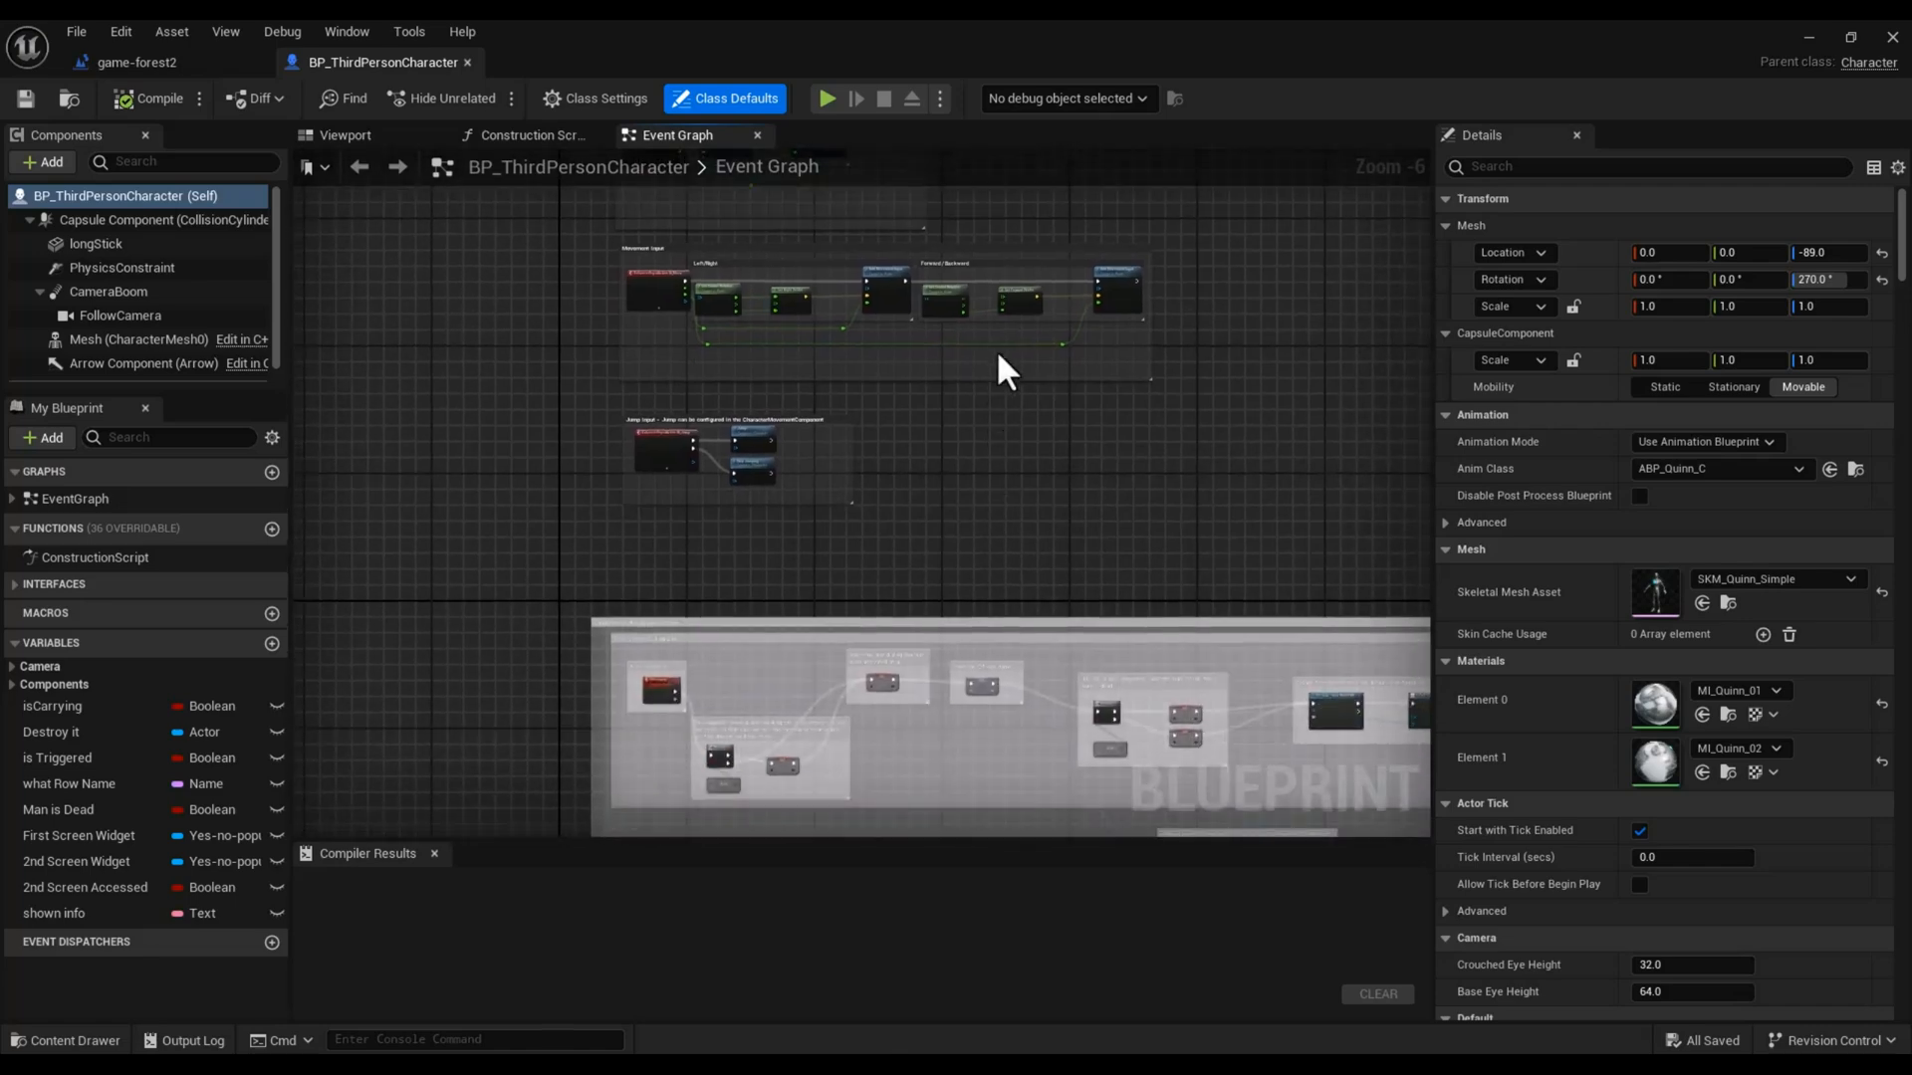
Step: Examine the First Screen Dialog Box group, following the first popup event to the refuse Branch, Is Carrying and Is Triggered nodes
right_click(996, 350)
left_click(848, 515)
scroll(877, 555, "up", 6)
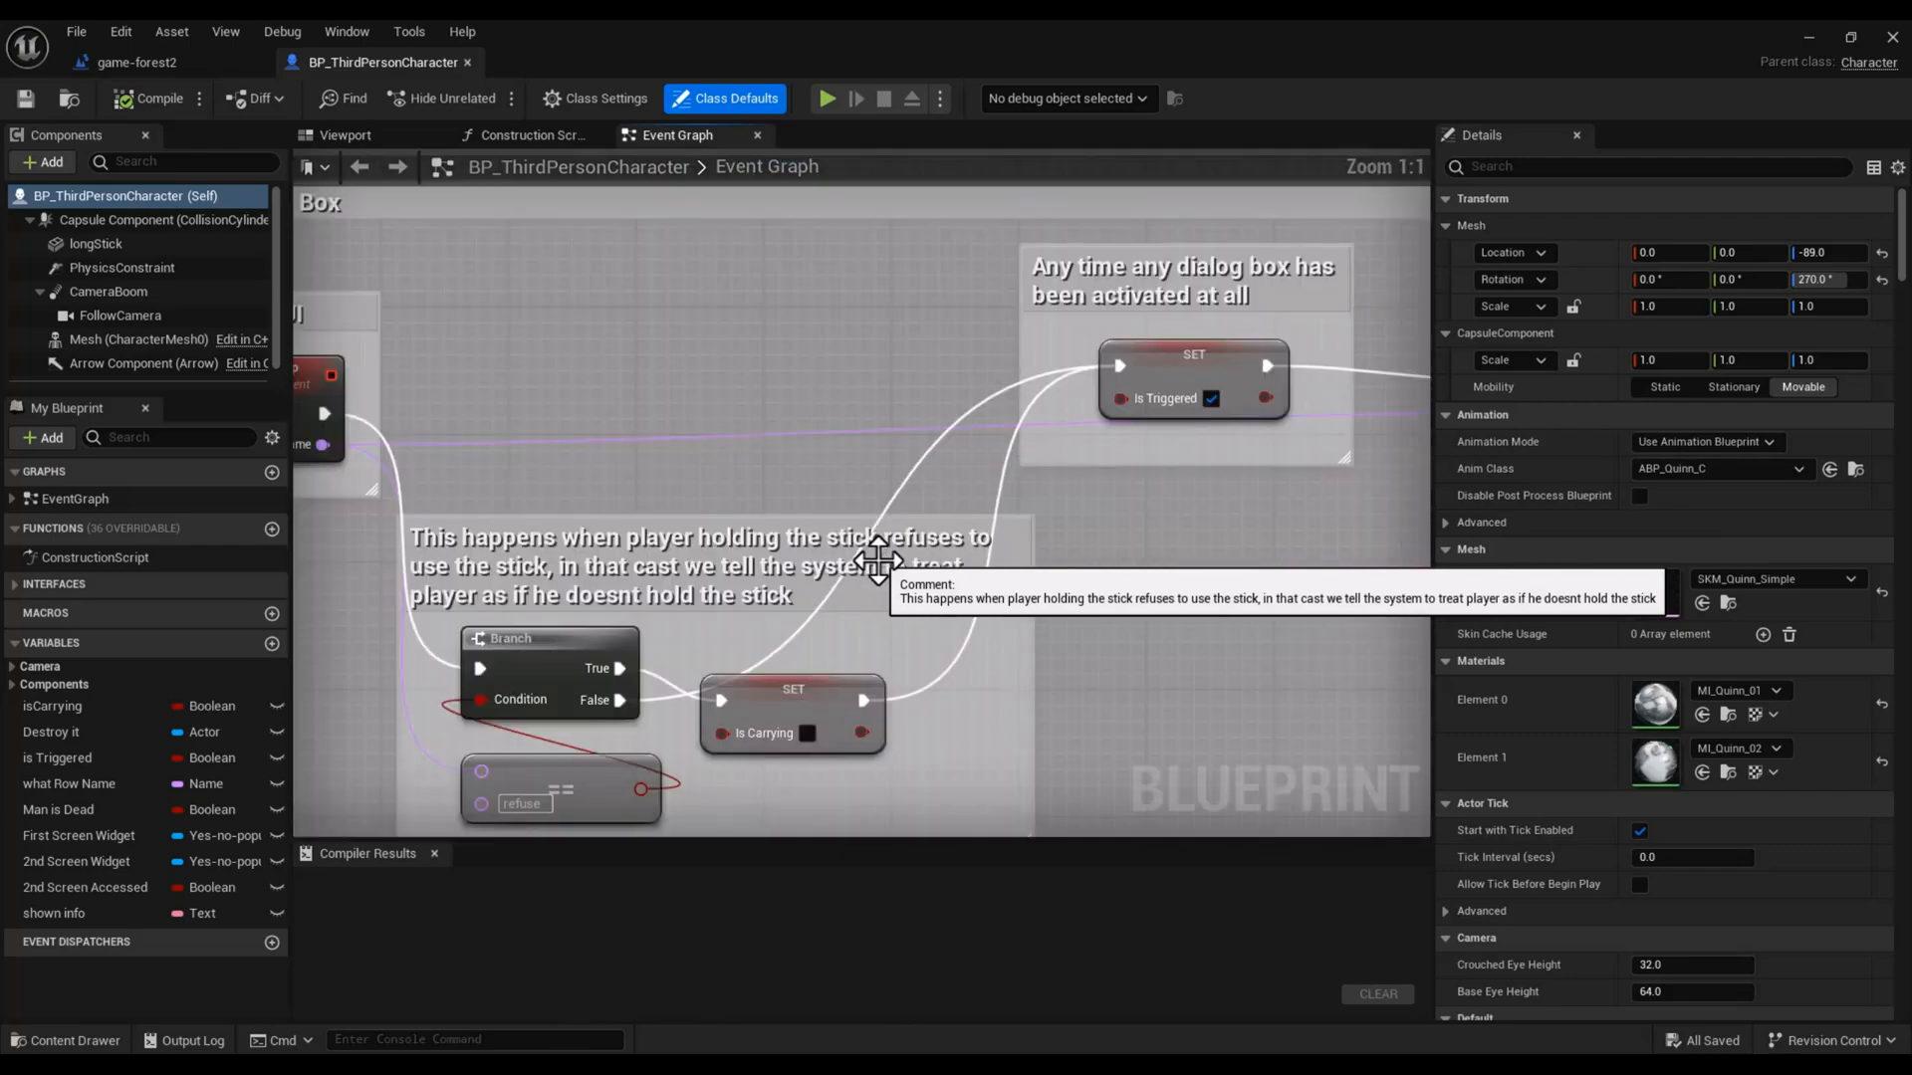
scroll(876, 563, "down", 2)
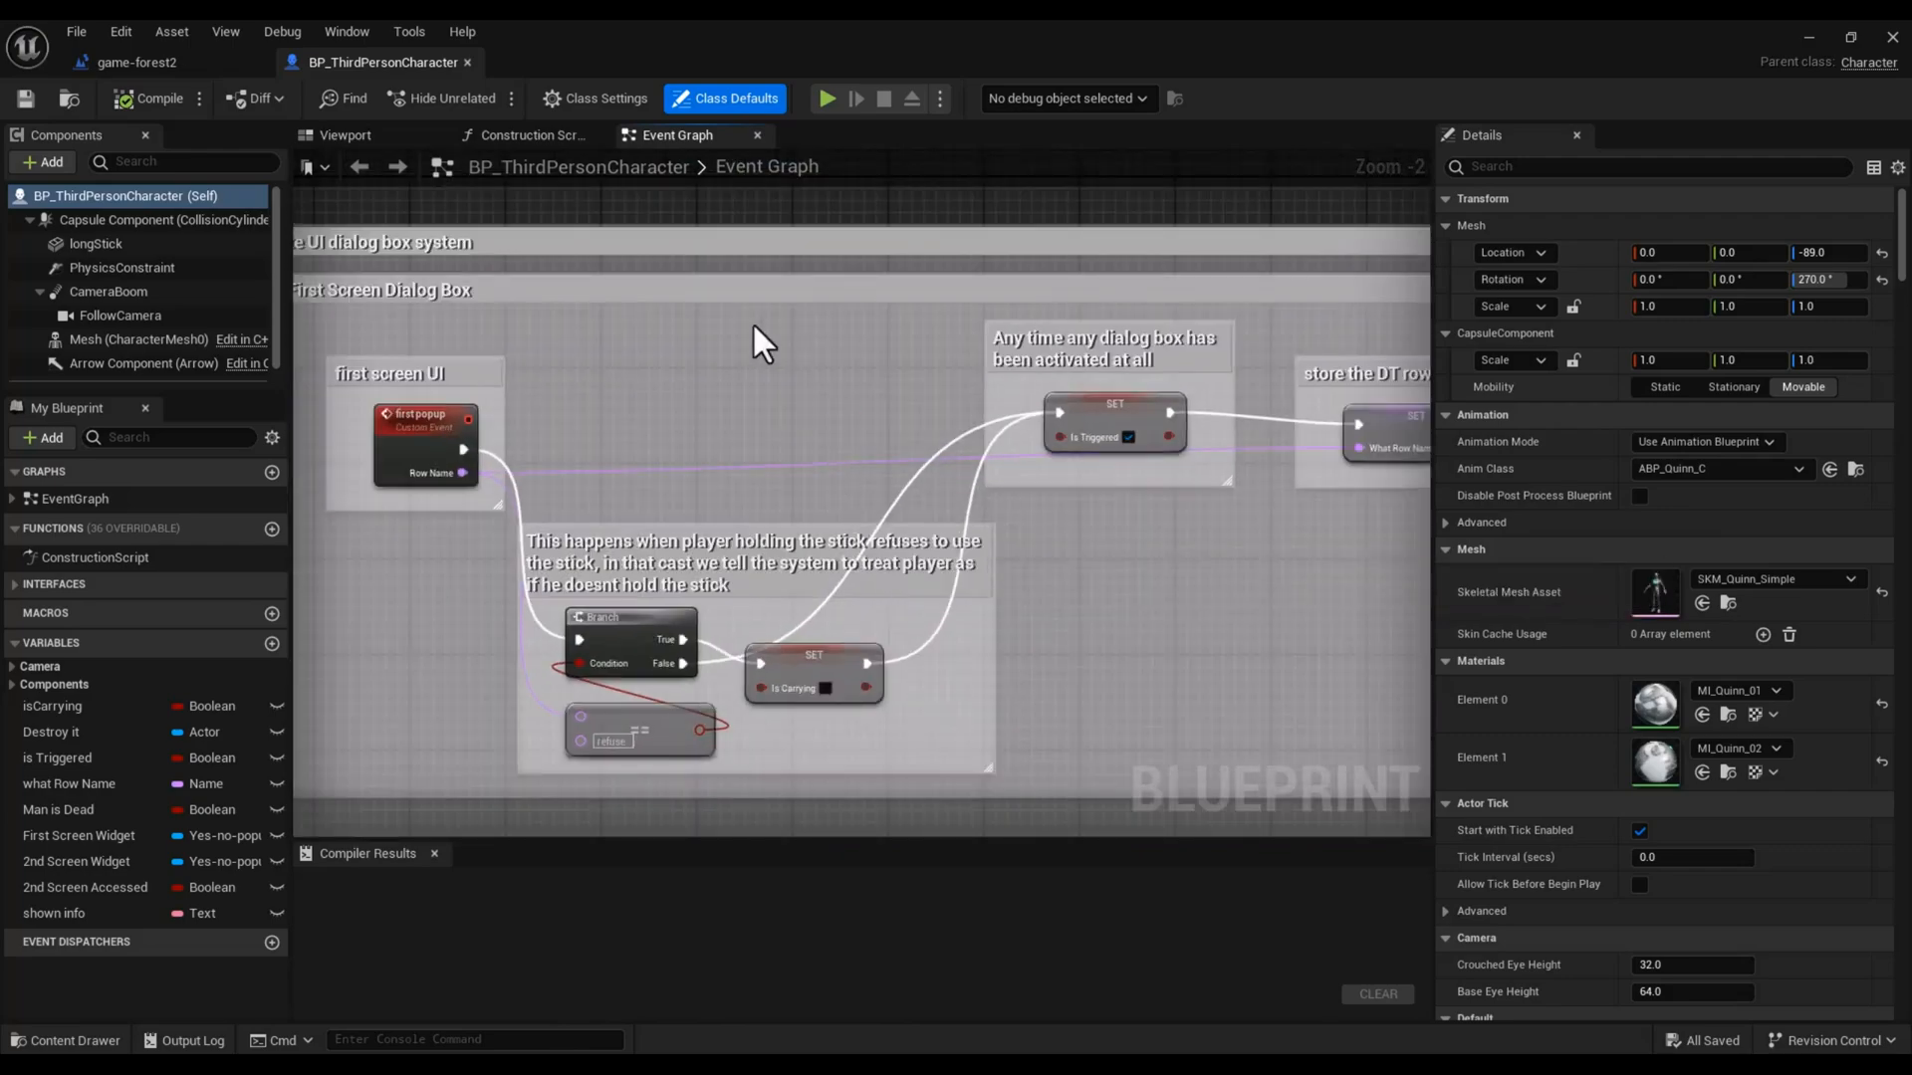
scroll(754, 329, "down", 1)
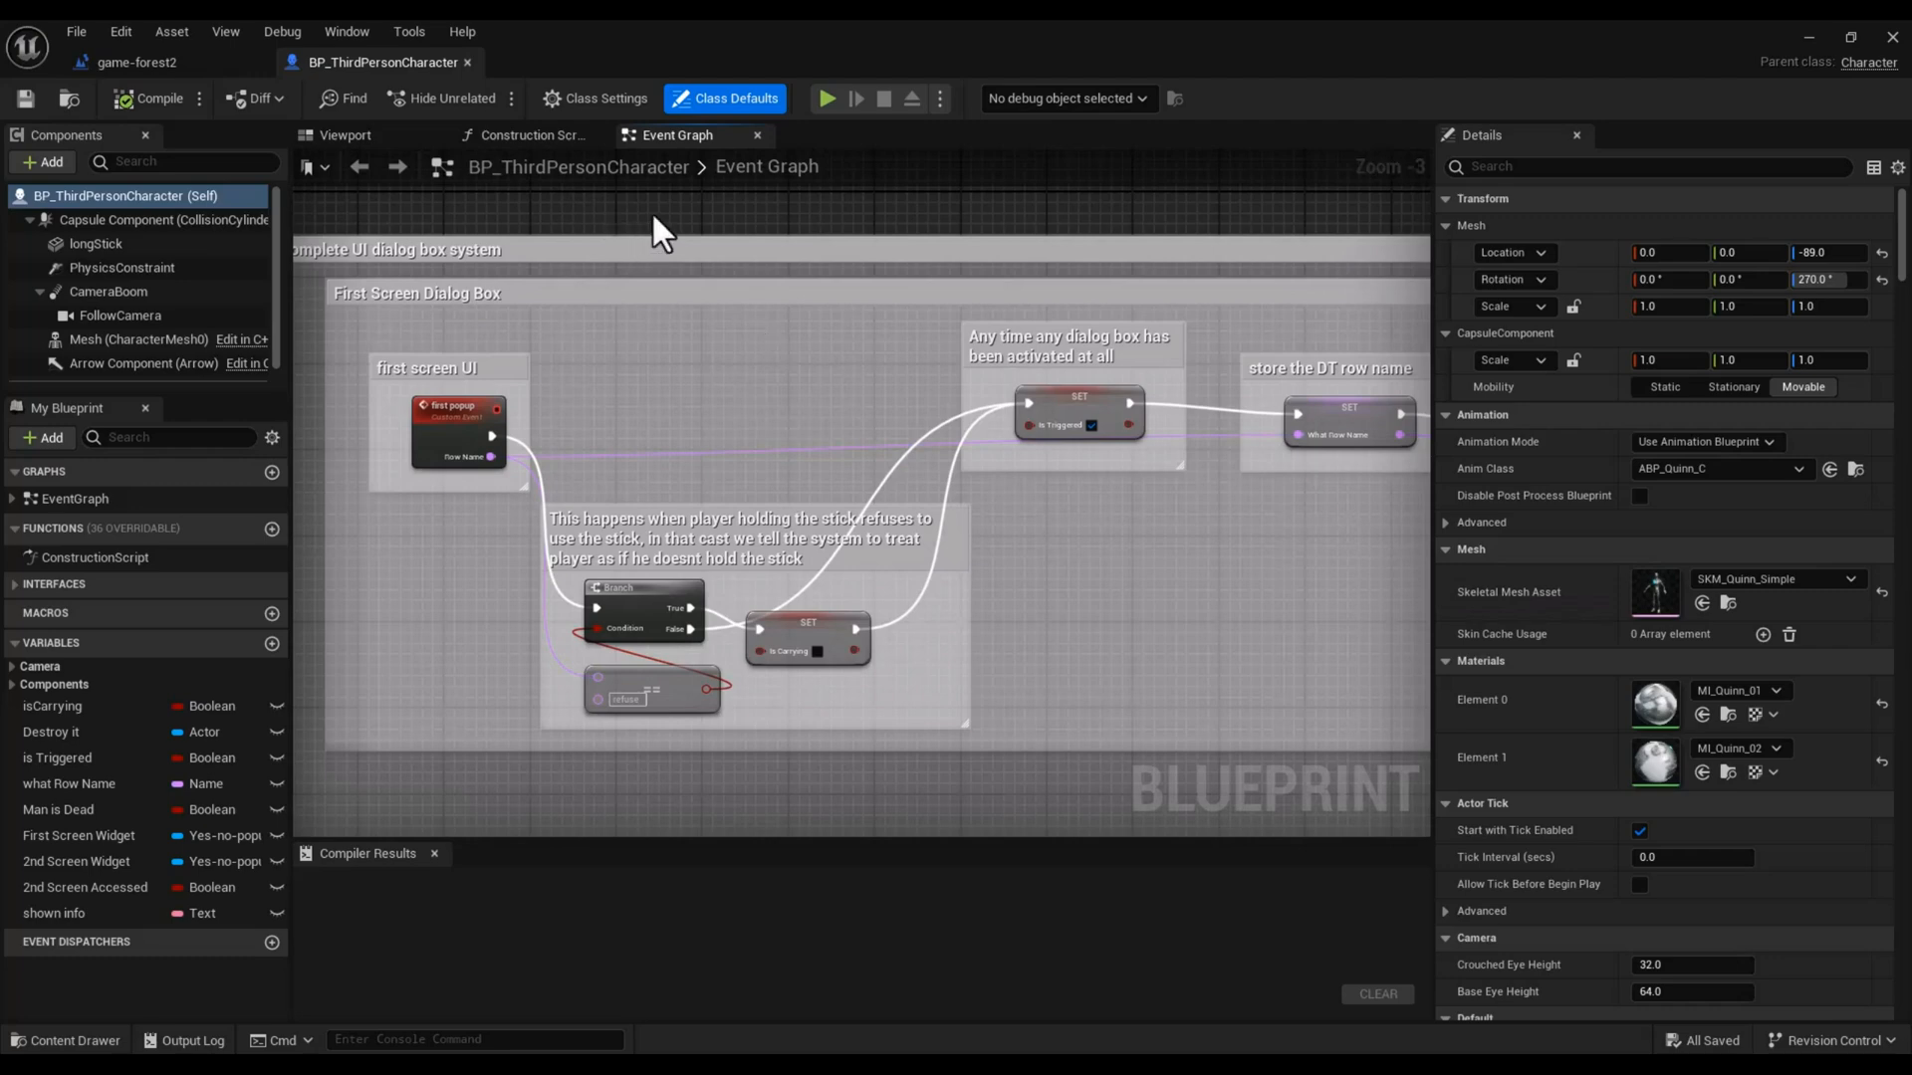
right_click(742, 249)
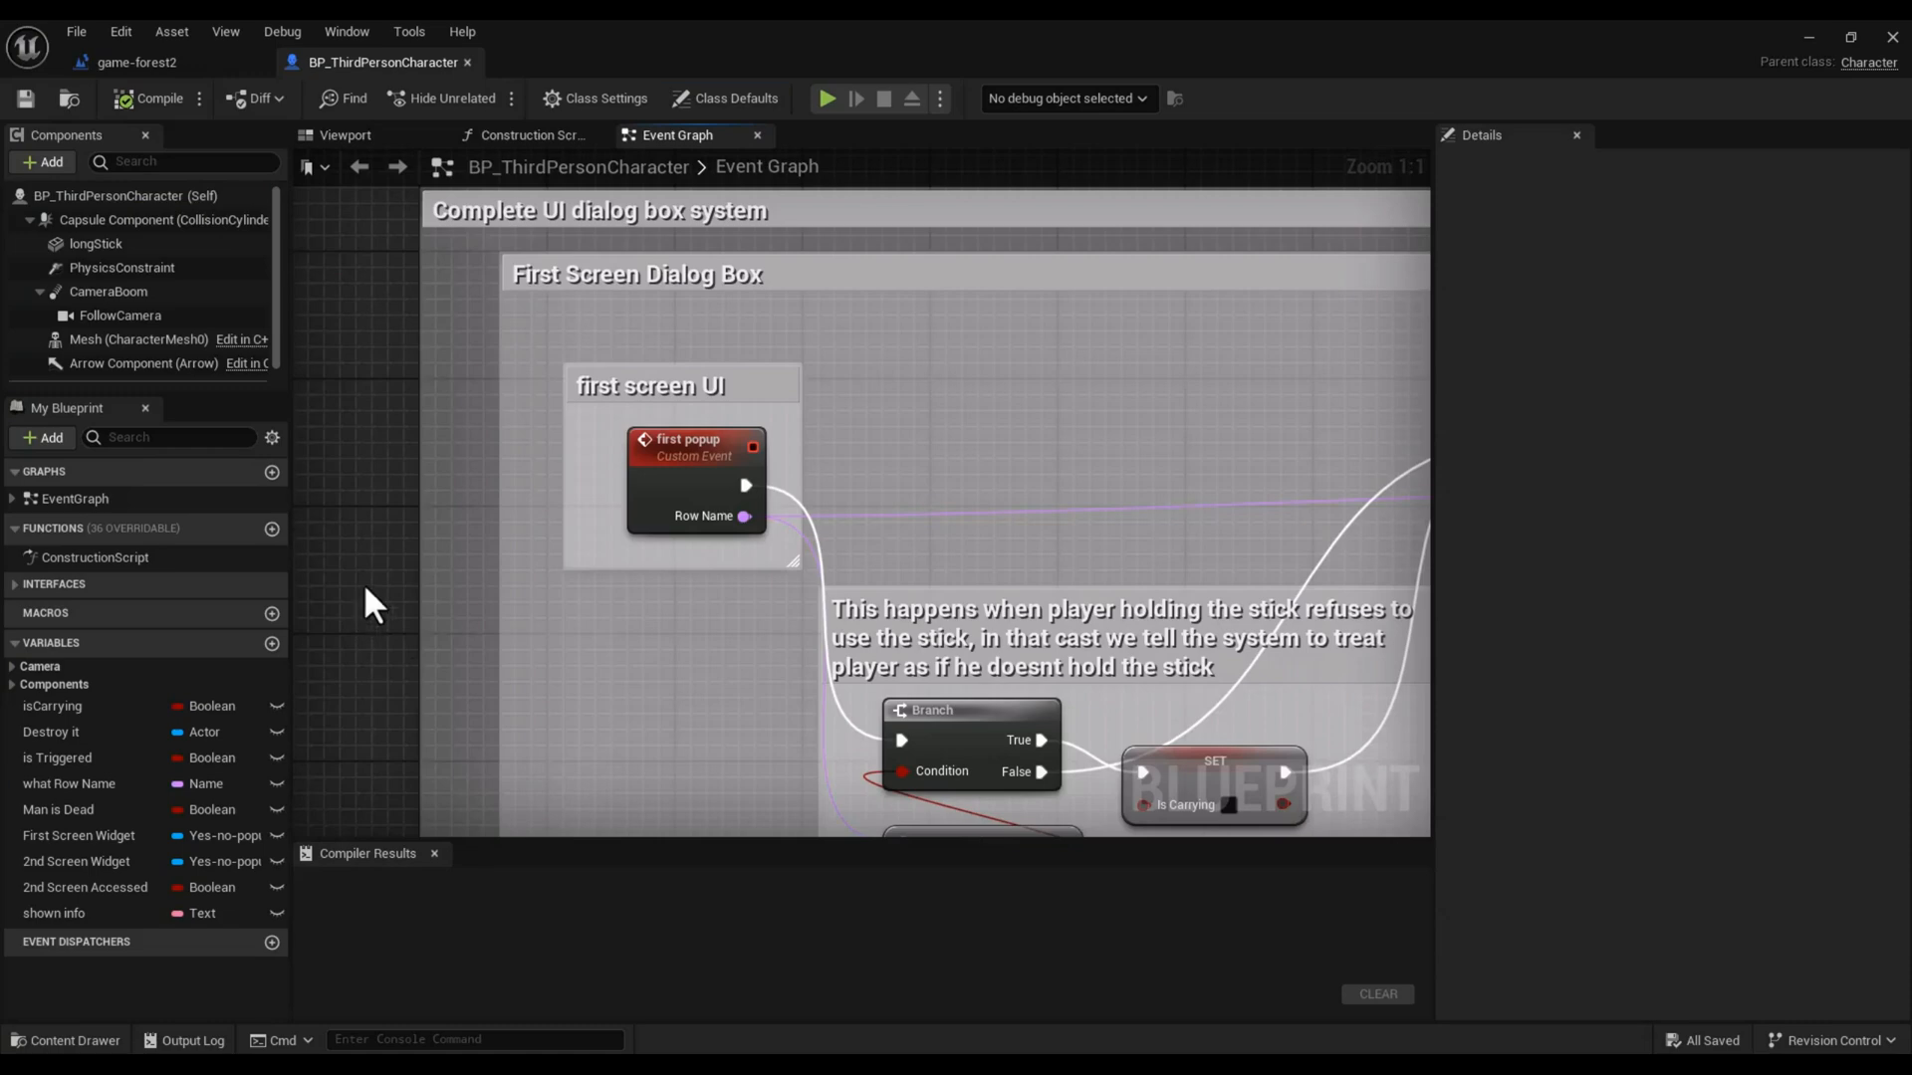
scroll(406, 523, "down", 1)
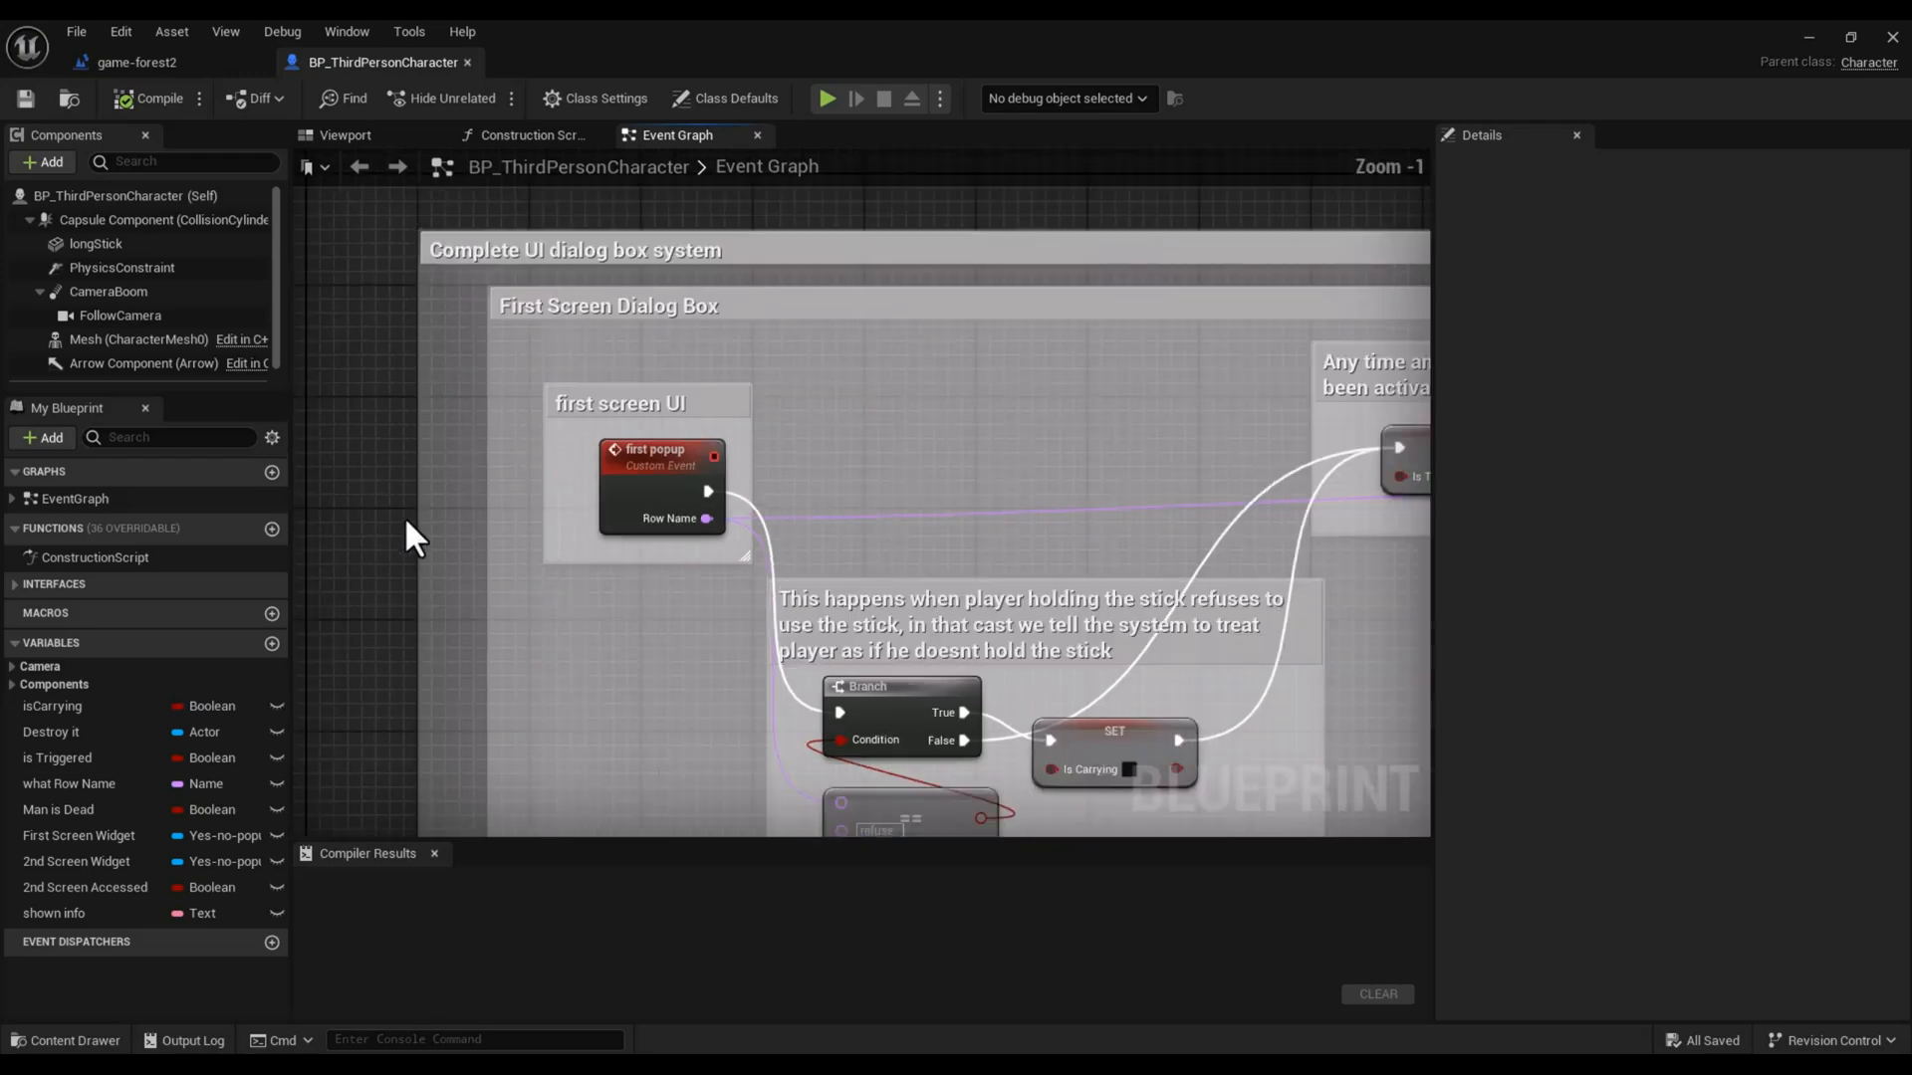
right_click_drag(403, 521, 393, 439)
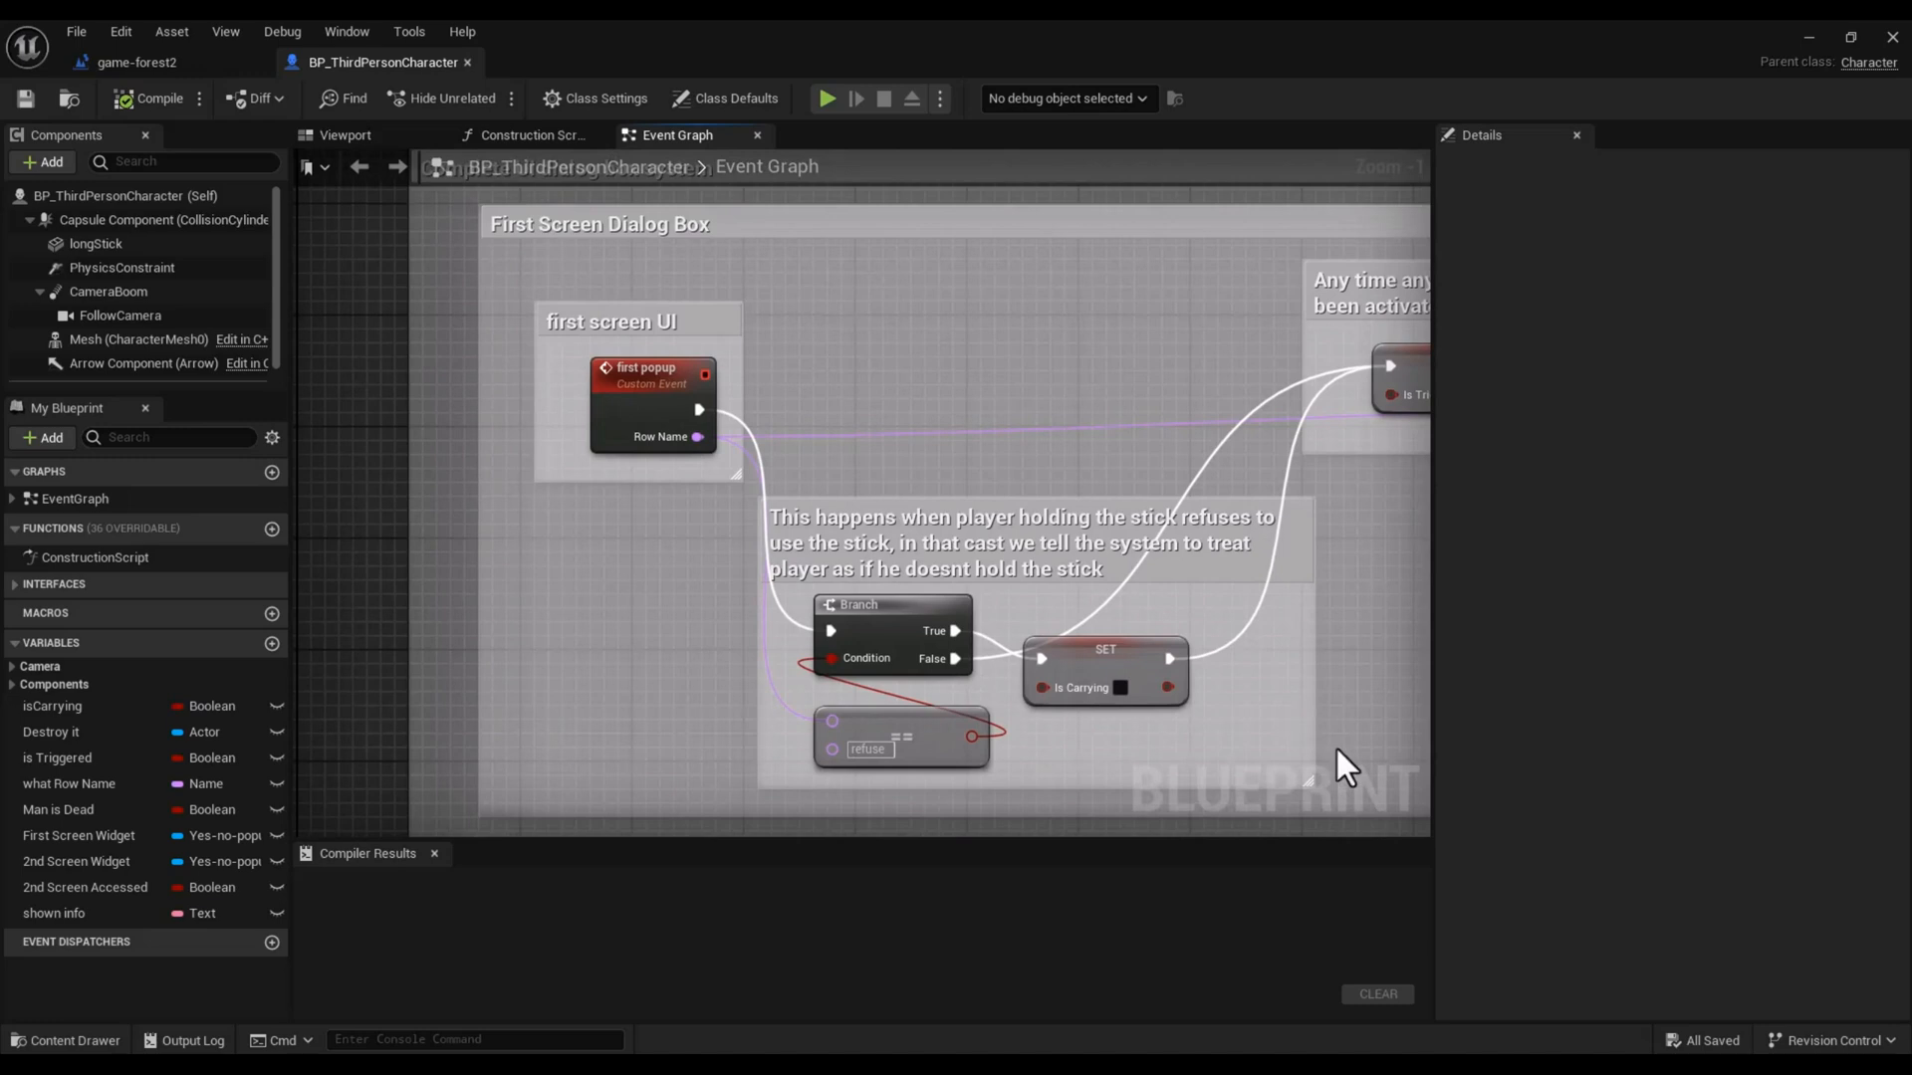
scroll(954, 377, "down", 1)
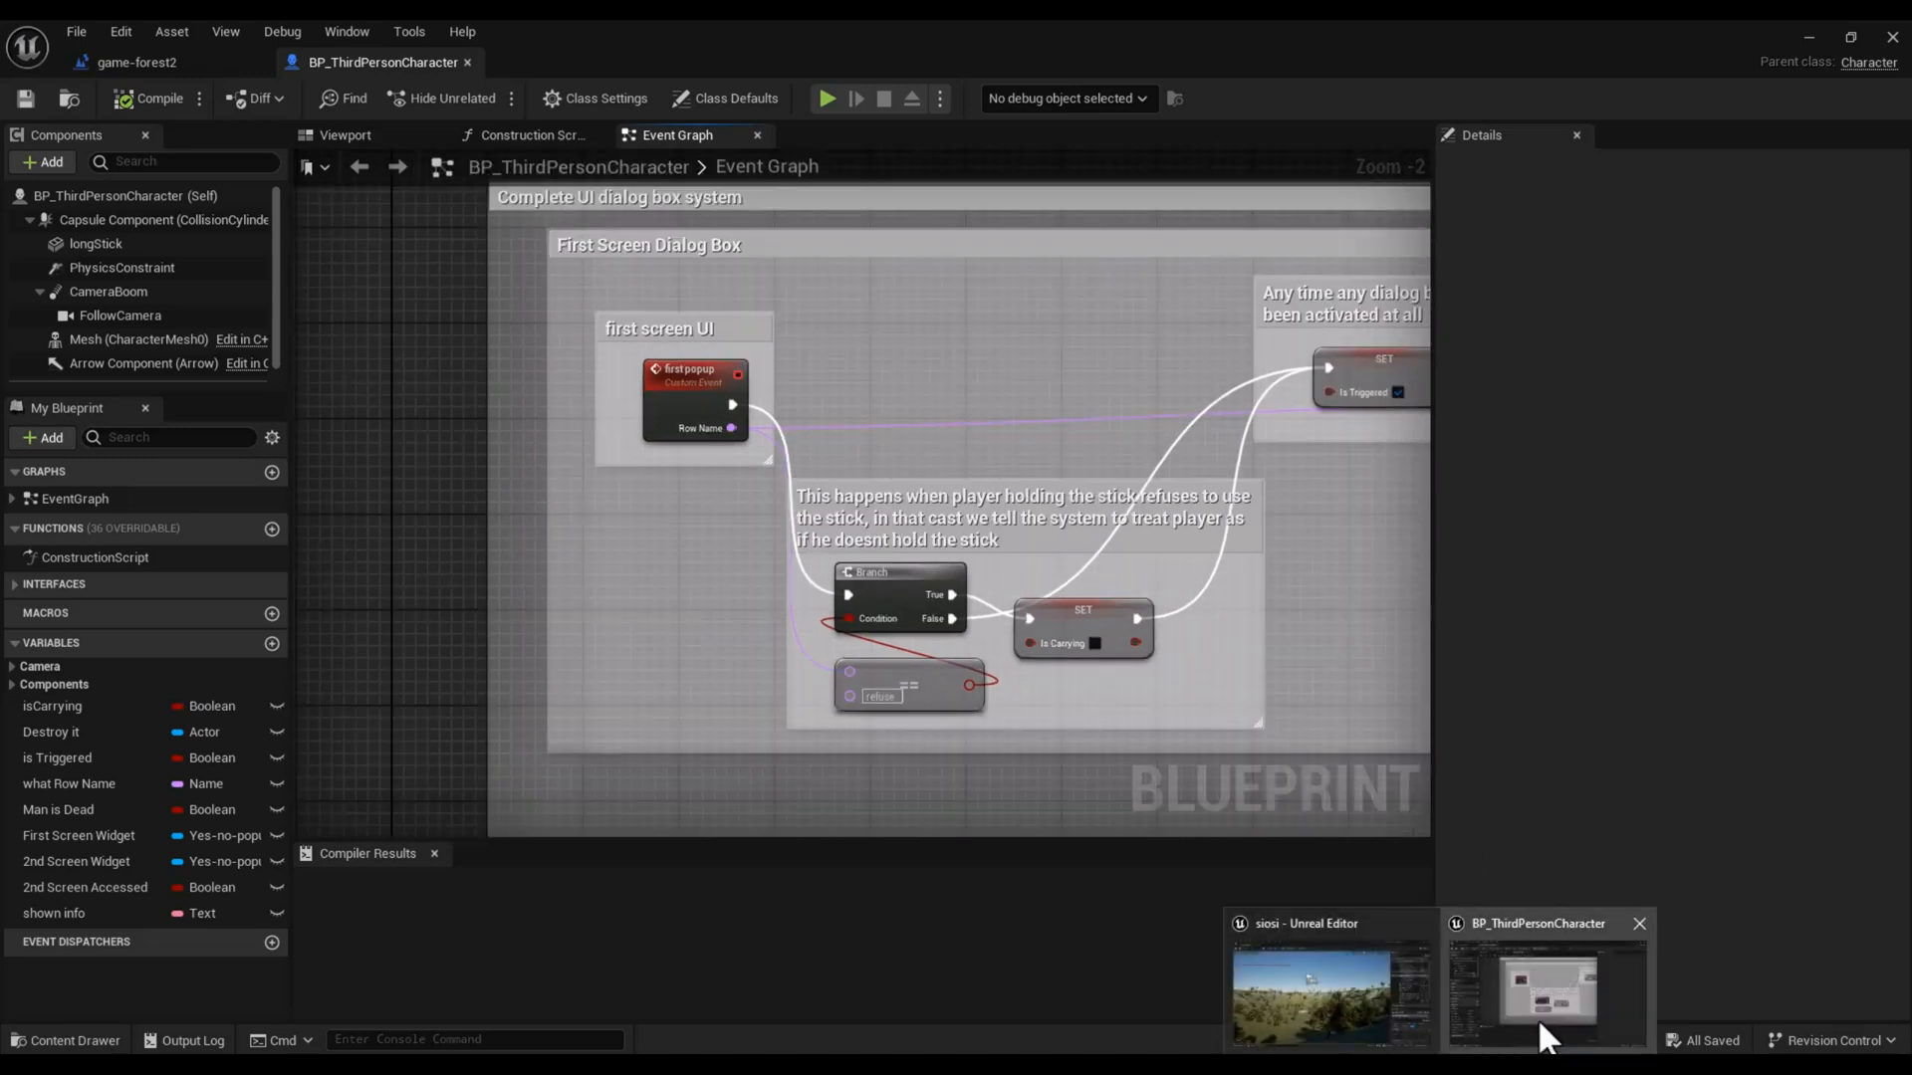
Step: Switch to the level editor, play the level, start the game from the title screen and walk the character to the quicksand
left_click(1889, 37)
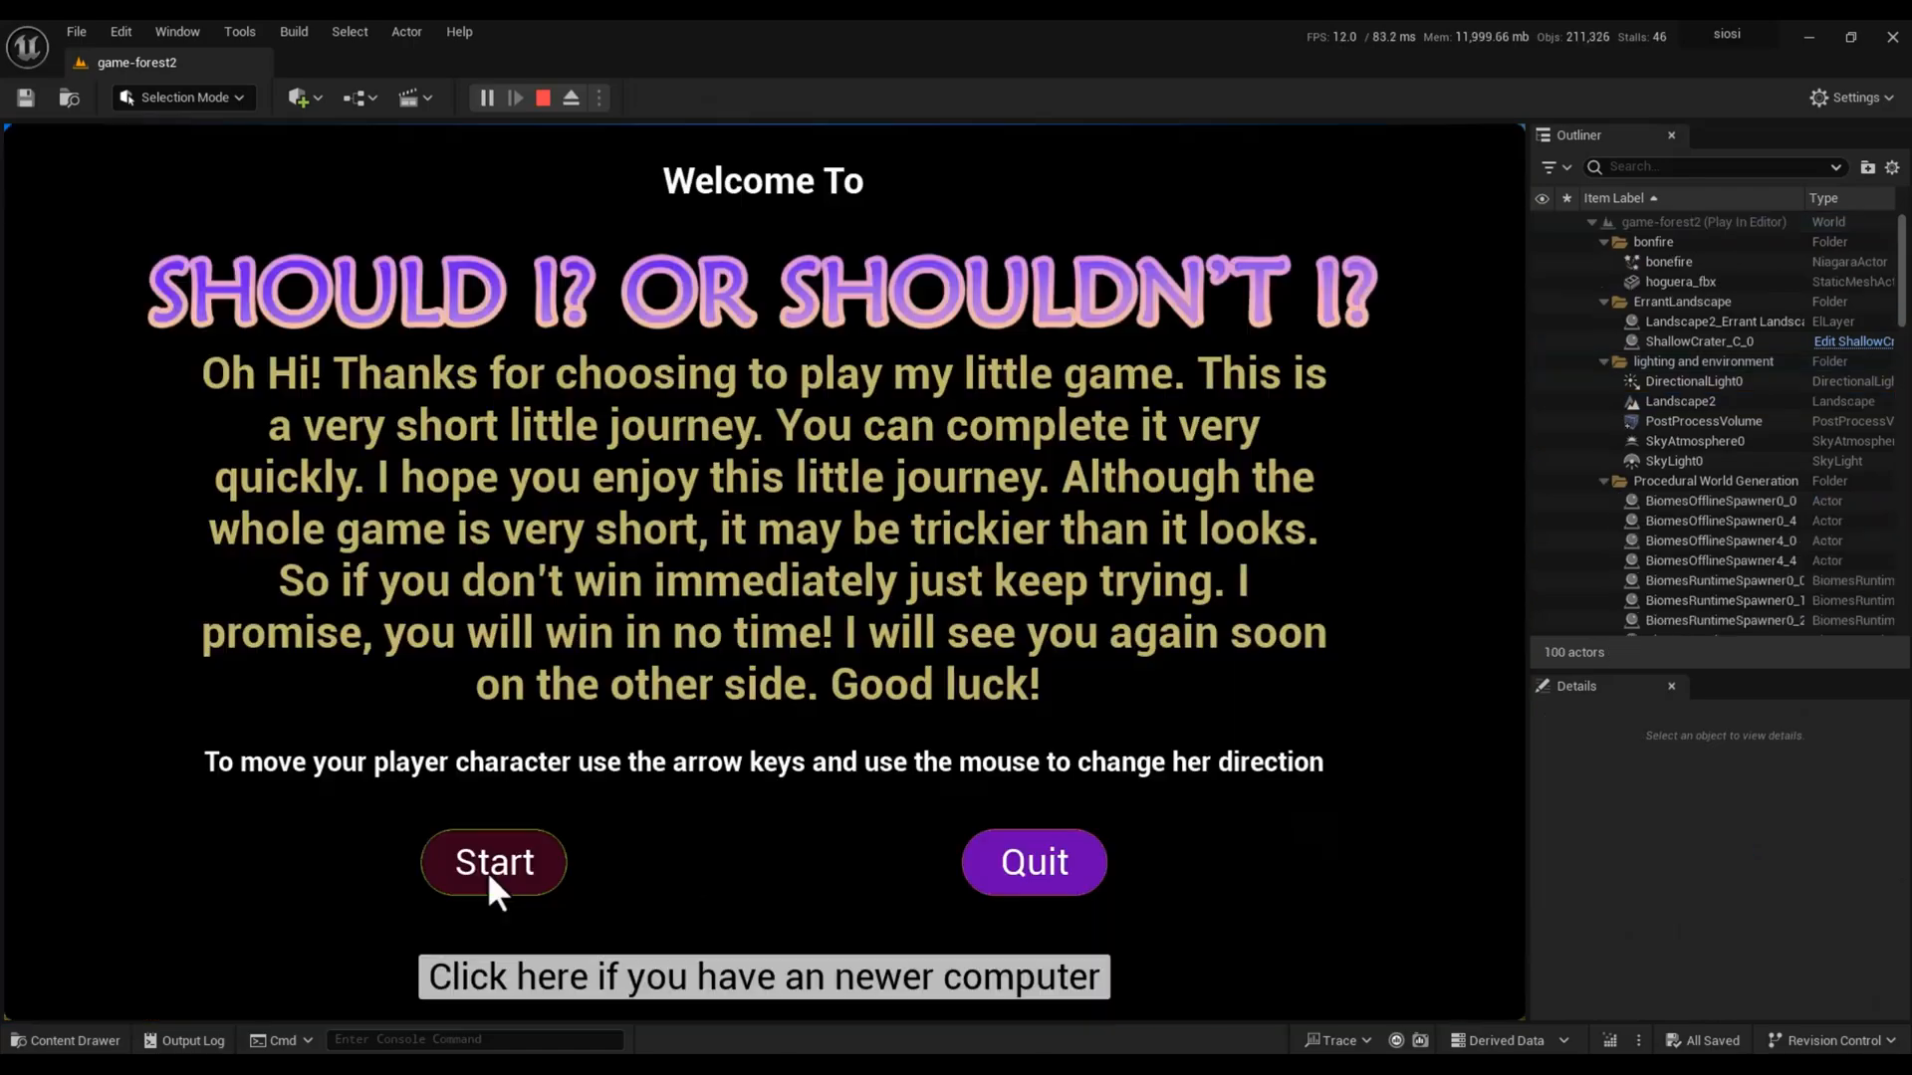
left_click(487, 871)
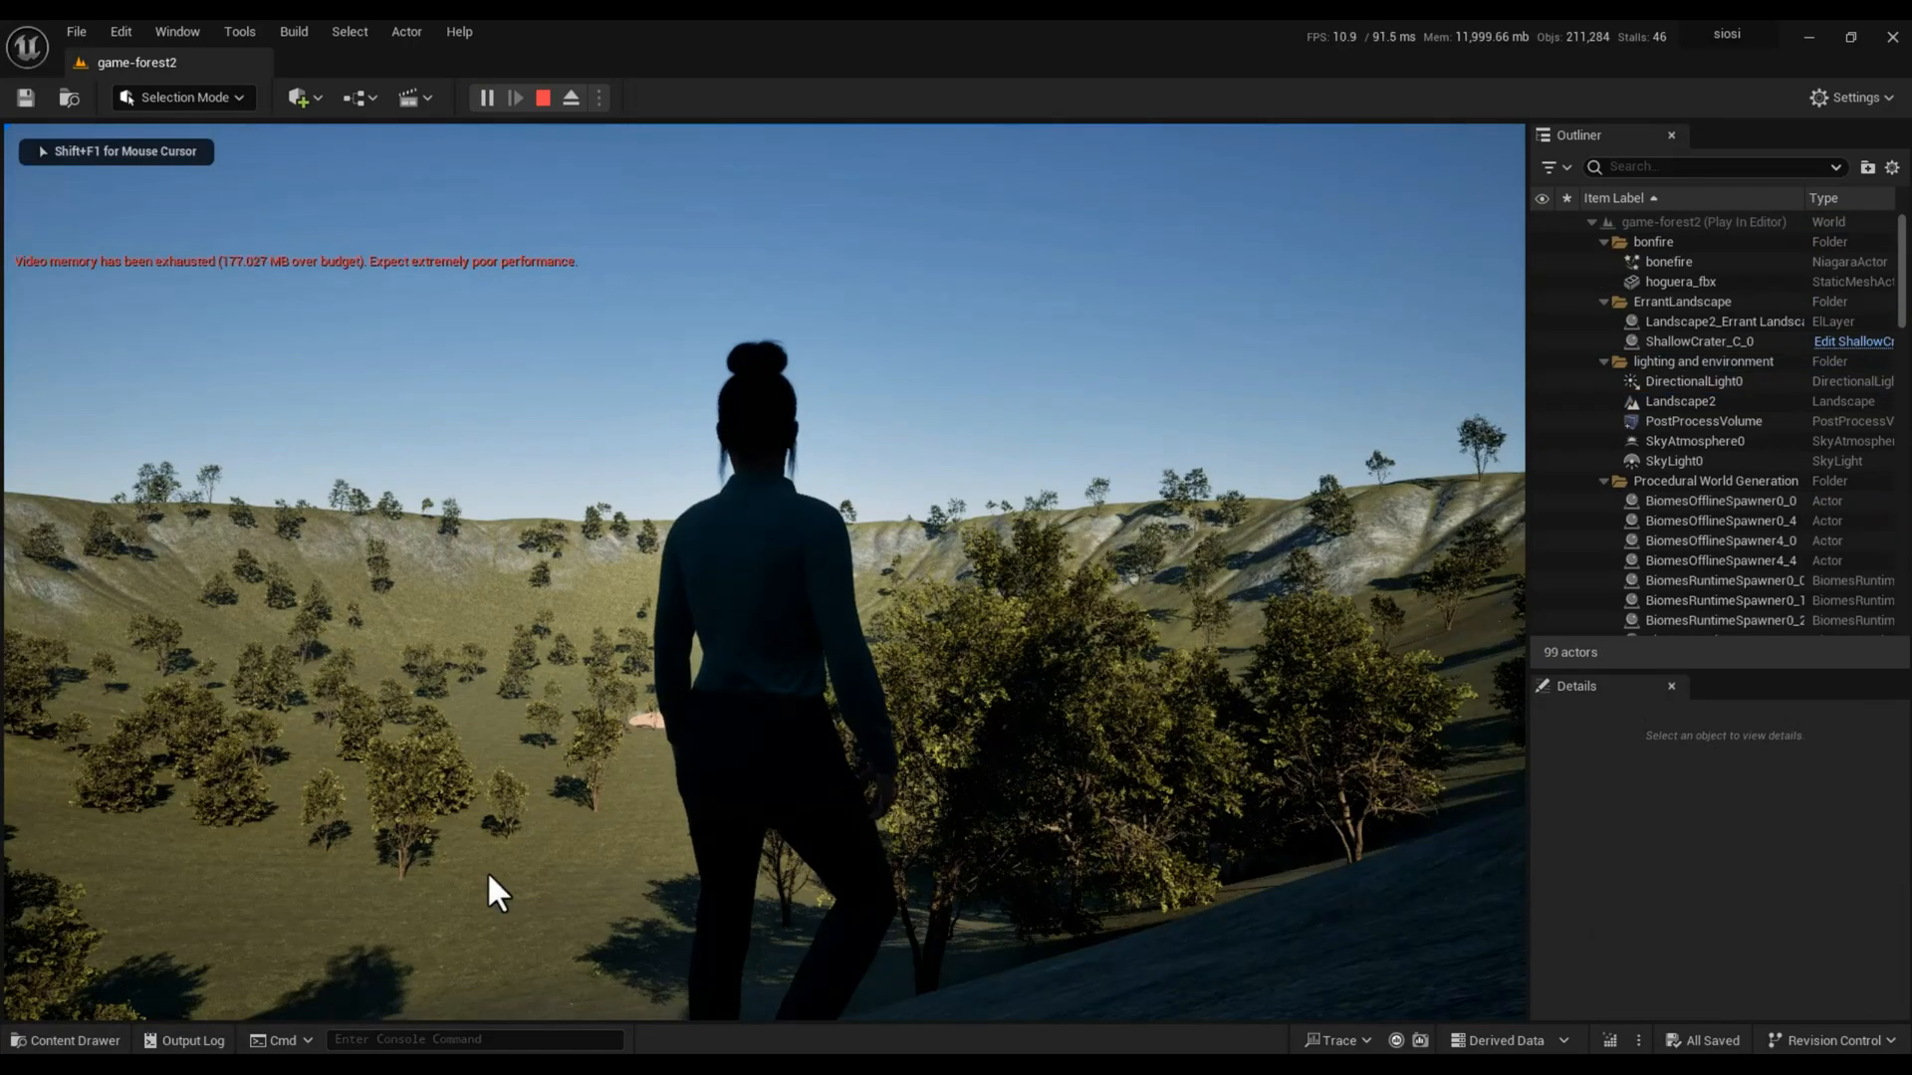
key("w")
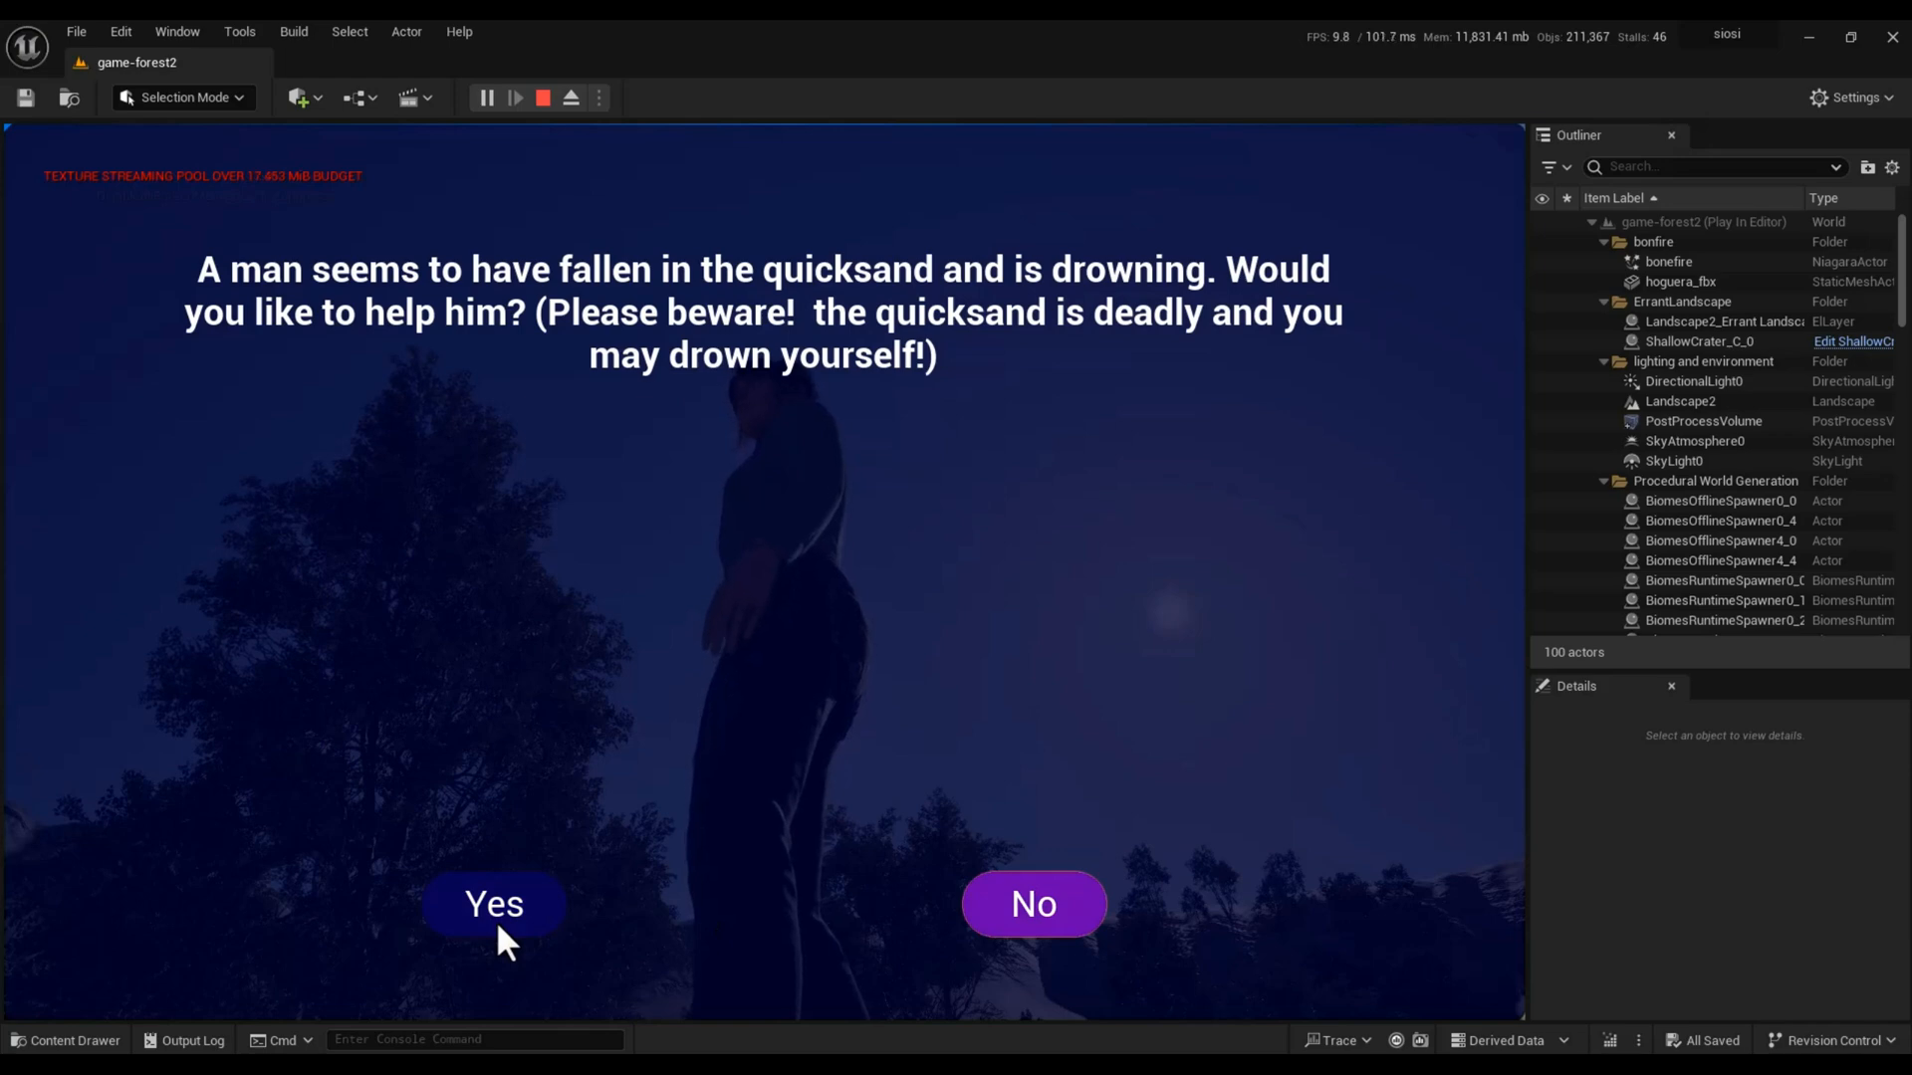
Step: Answer No to helping the drowning man and to playing again, including both follow-up confirmation questions
left_click(1045, 898)
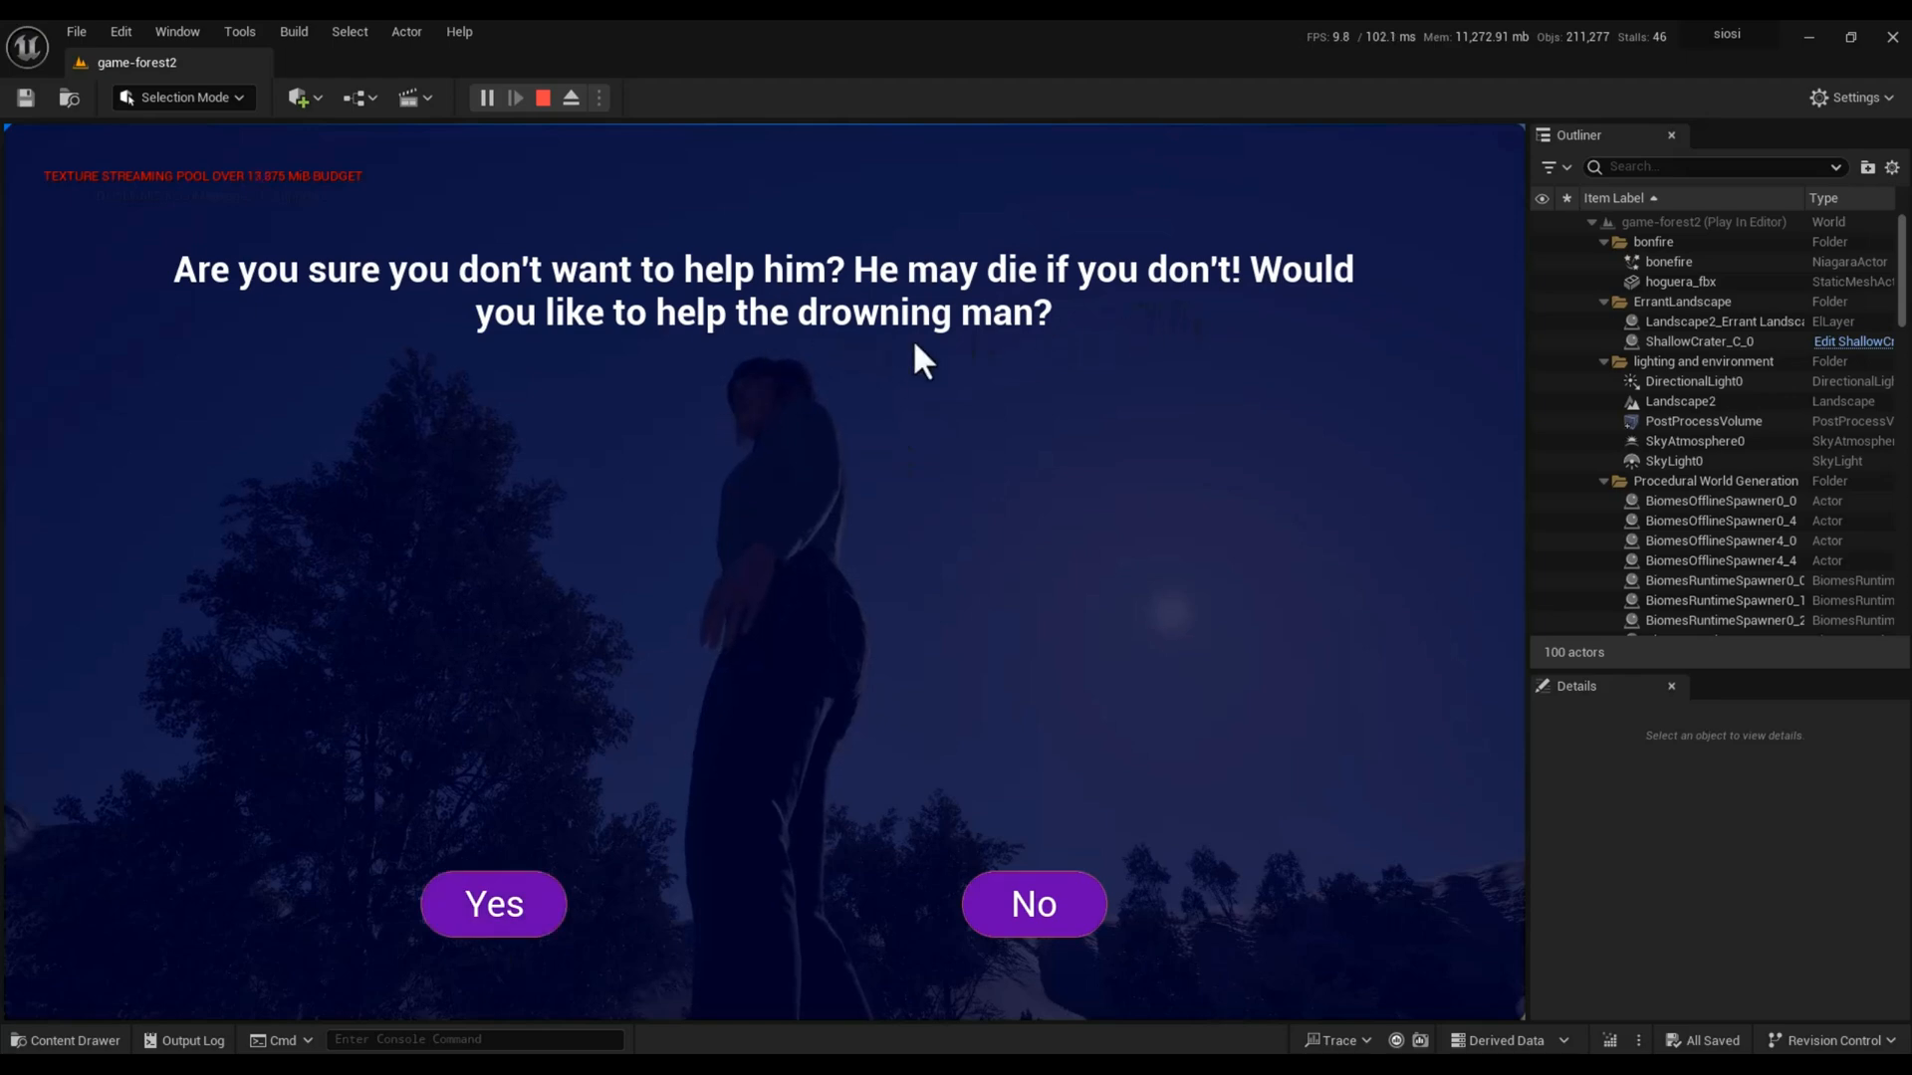
left_click(1046, 902)
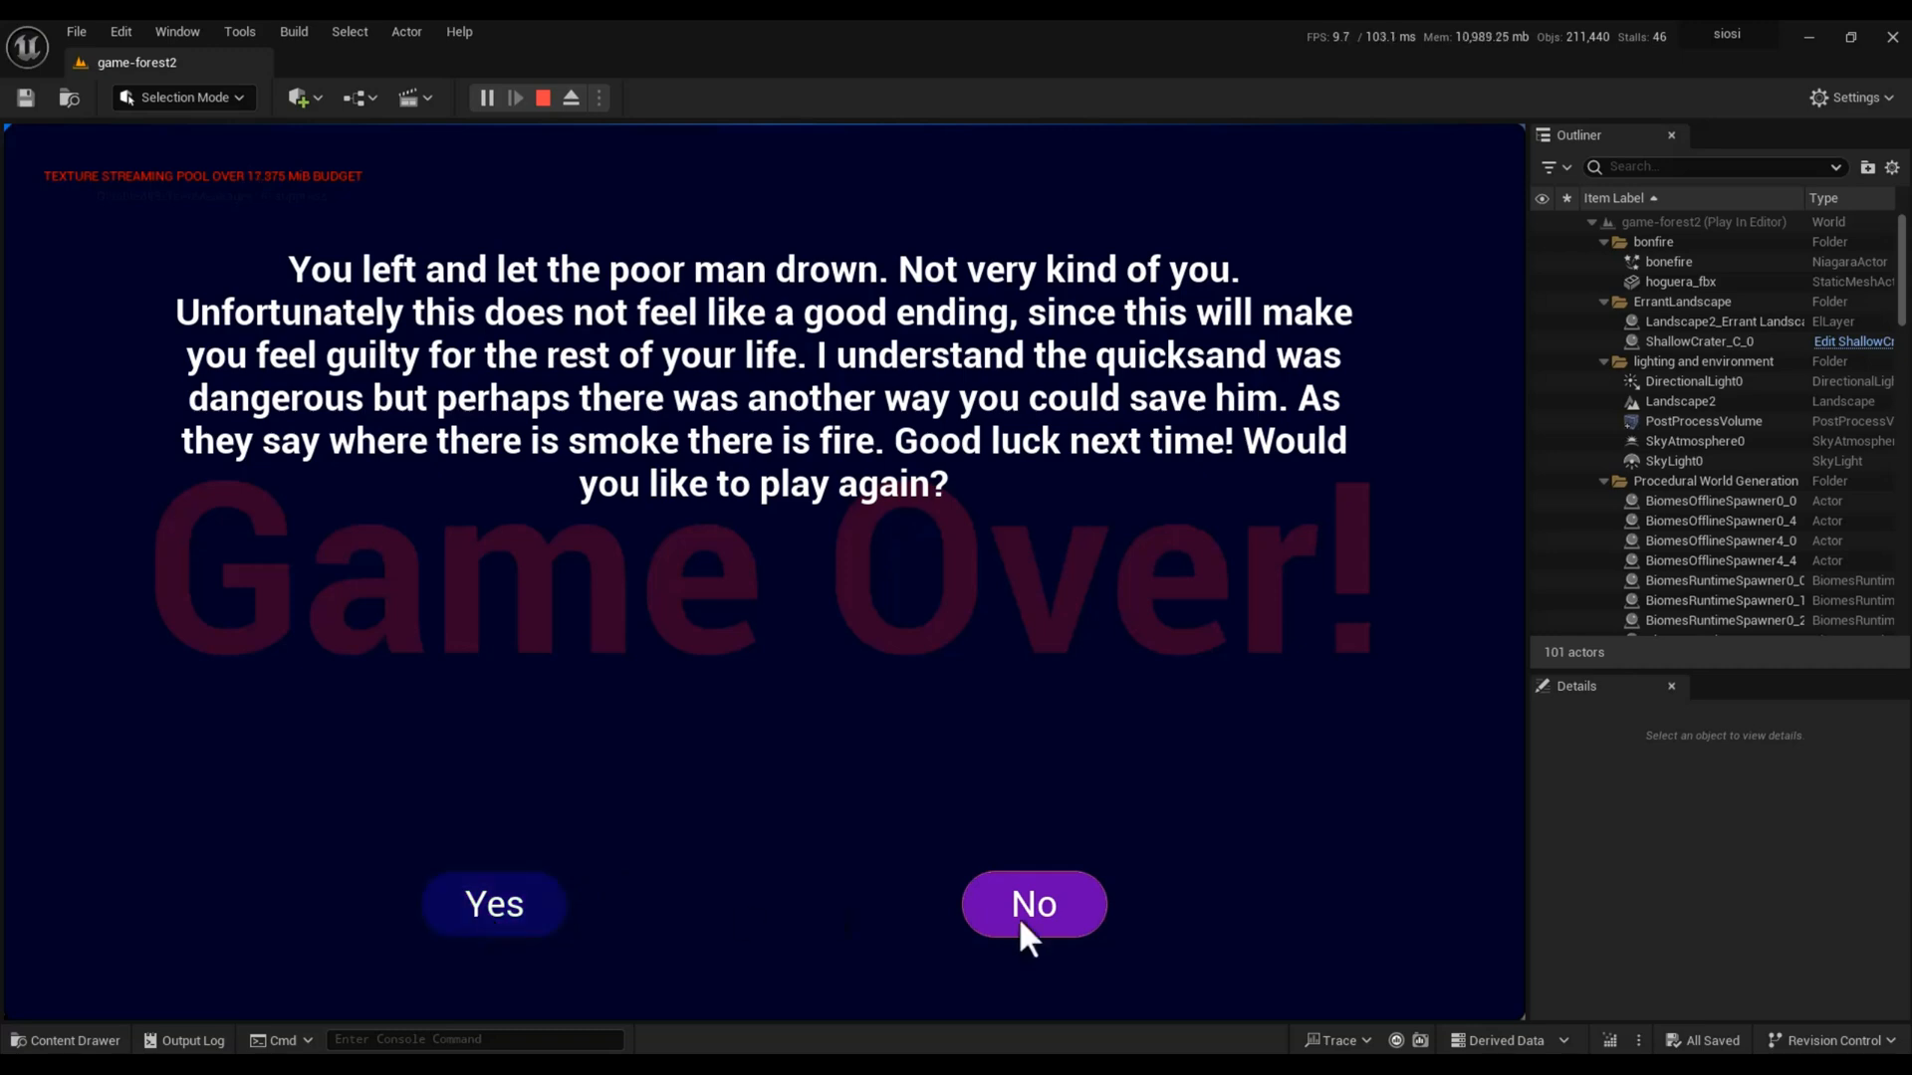
left_click(1063, 923)
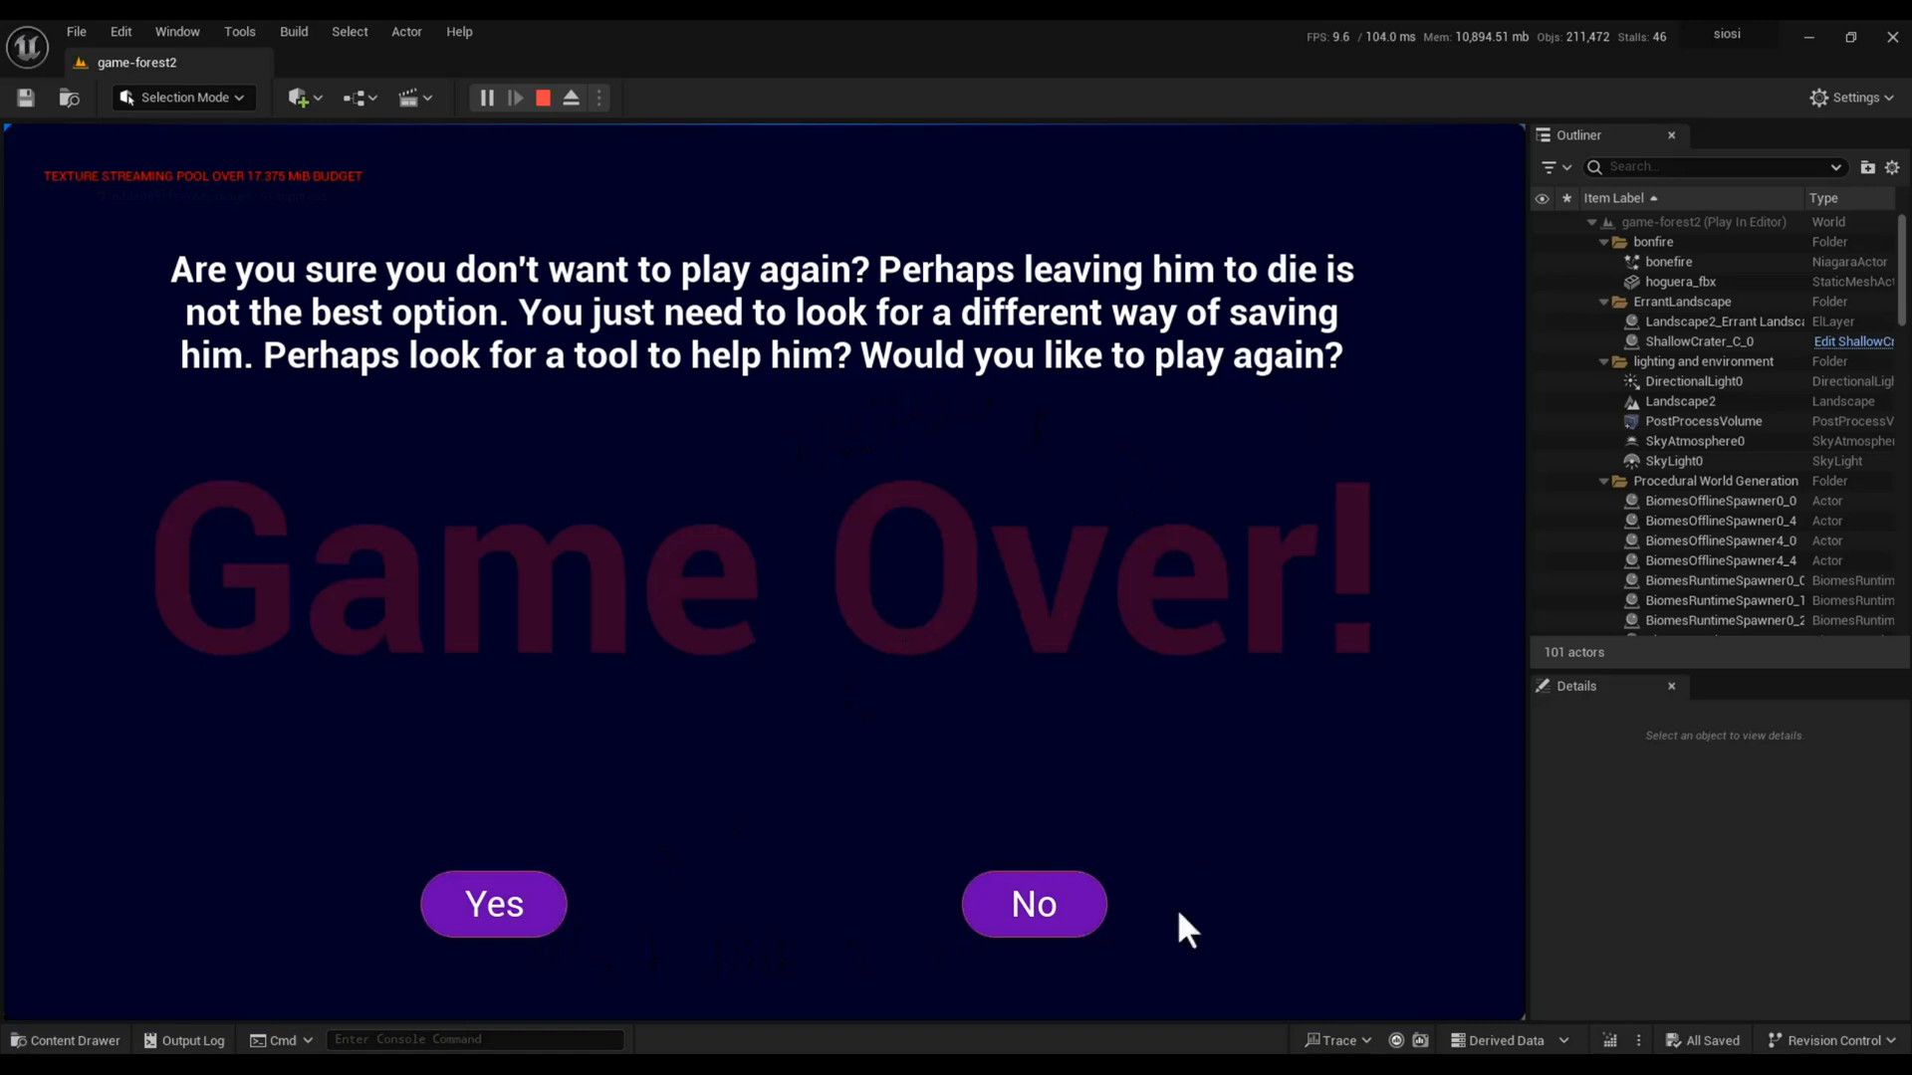
left_click(1059, 919)
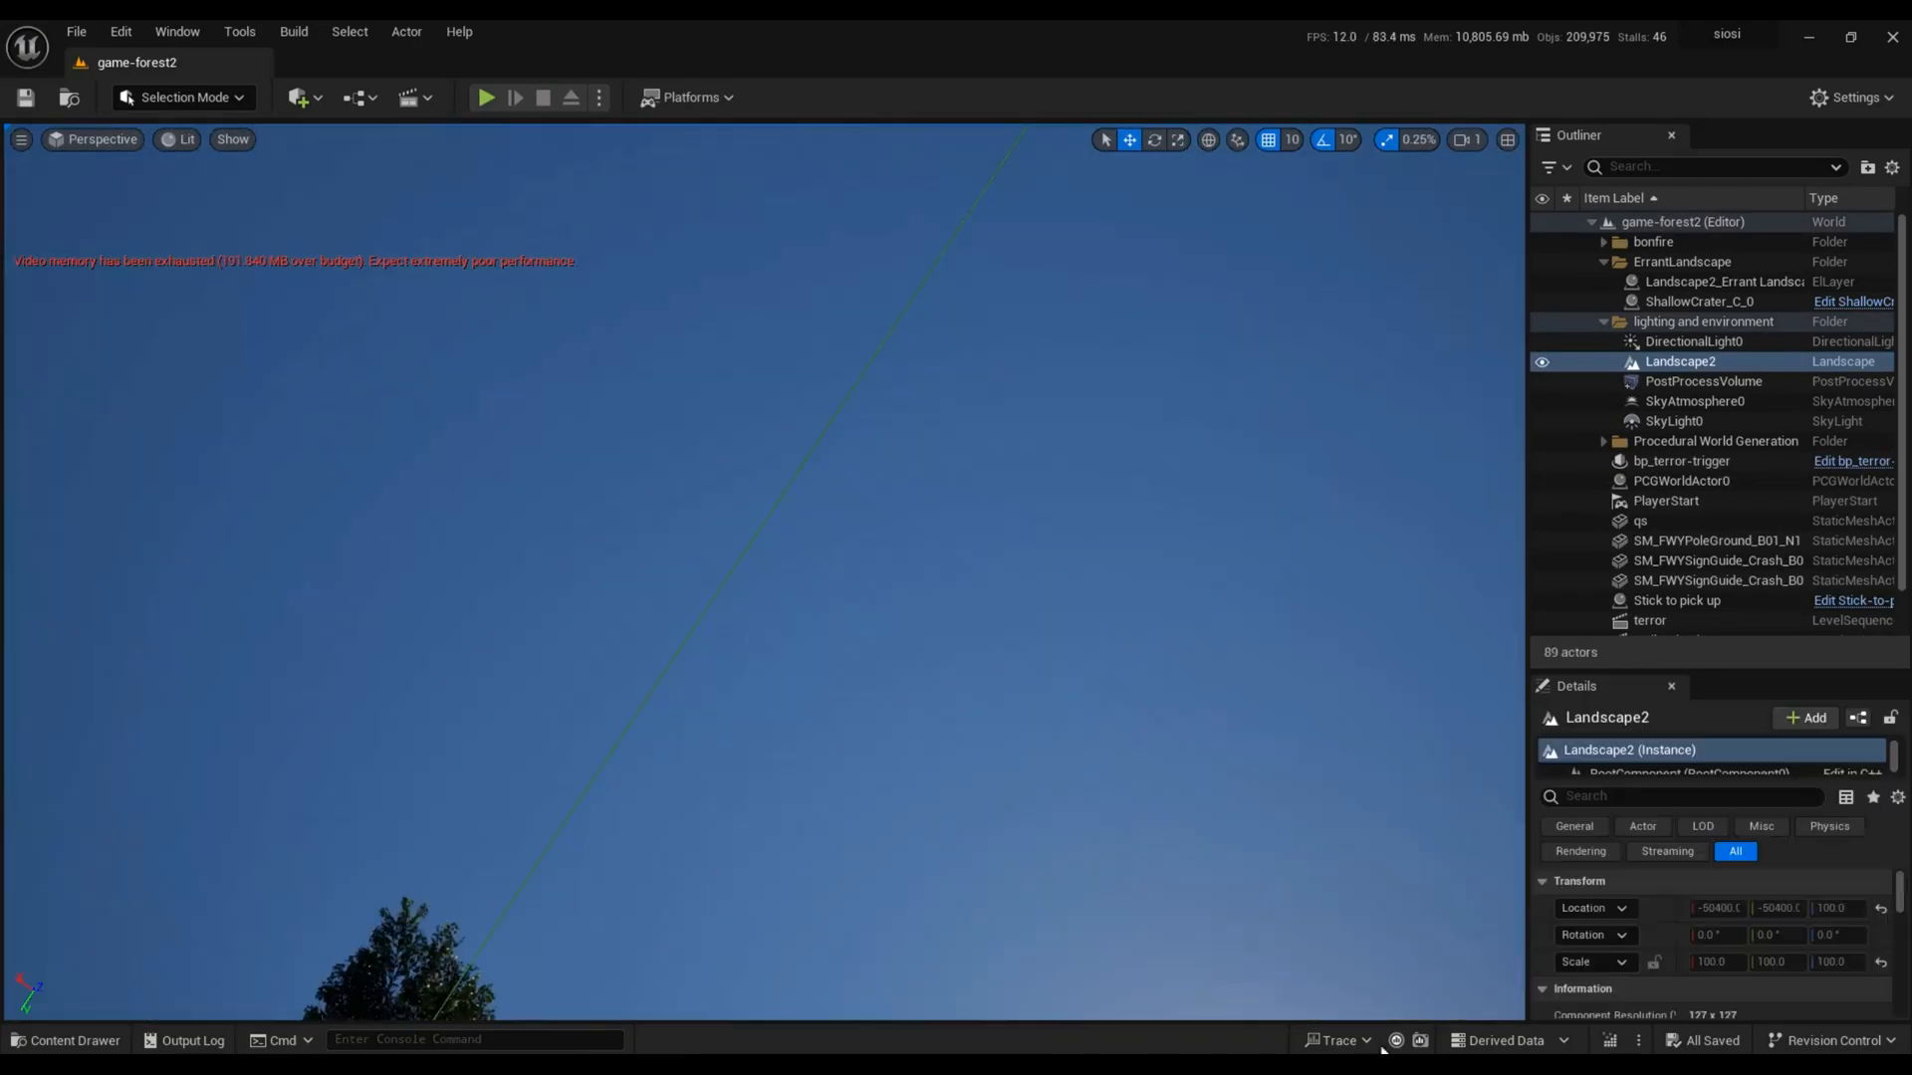
Step: Return to the BP_ThirdPersonCharacter event graph and inspect the first popup custom event and its Row Name output
mouse_move(1419, 1046)
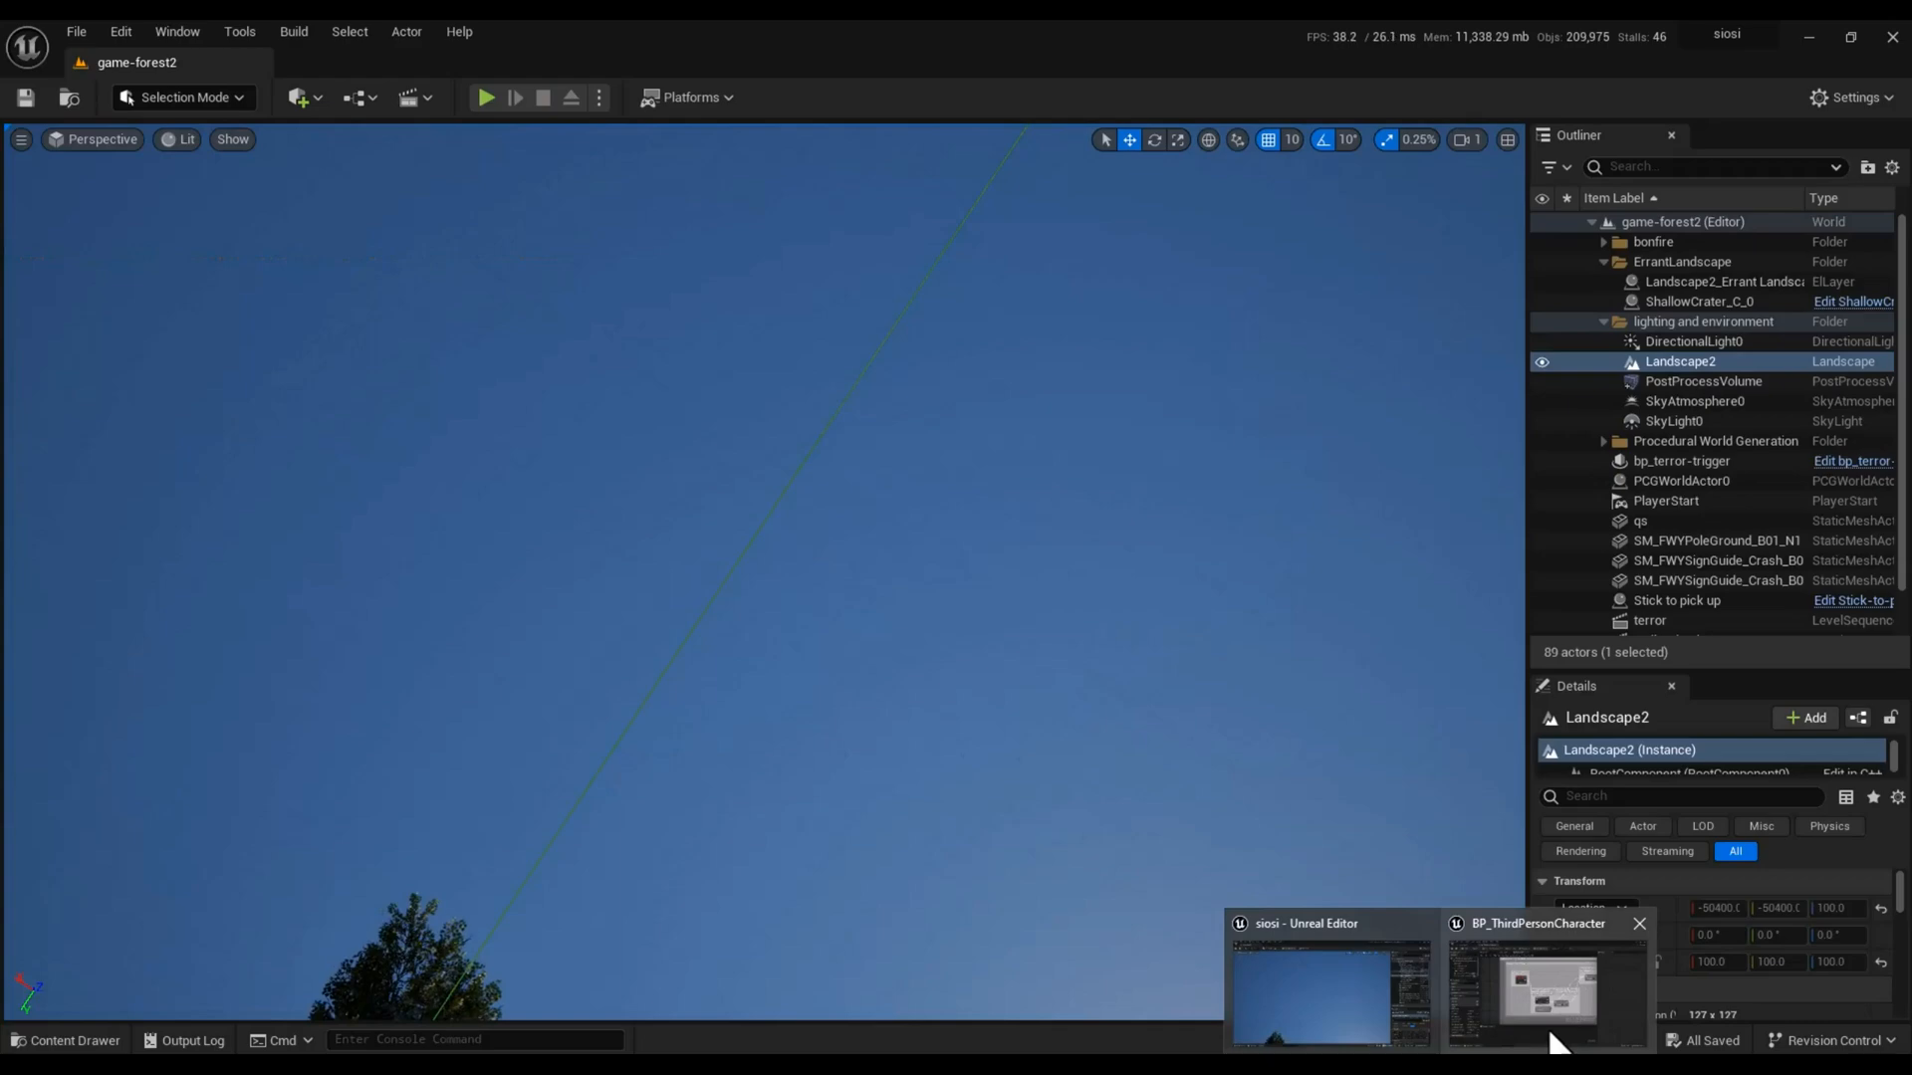
left_click(1553, 1036)
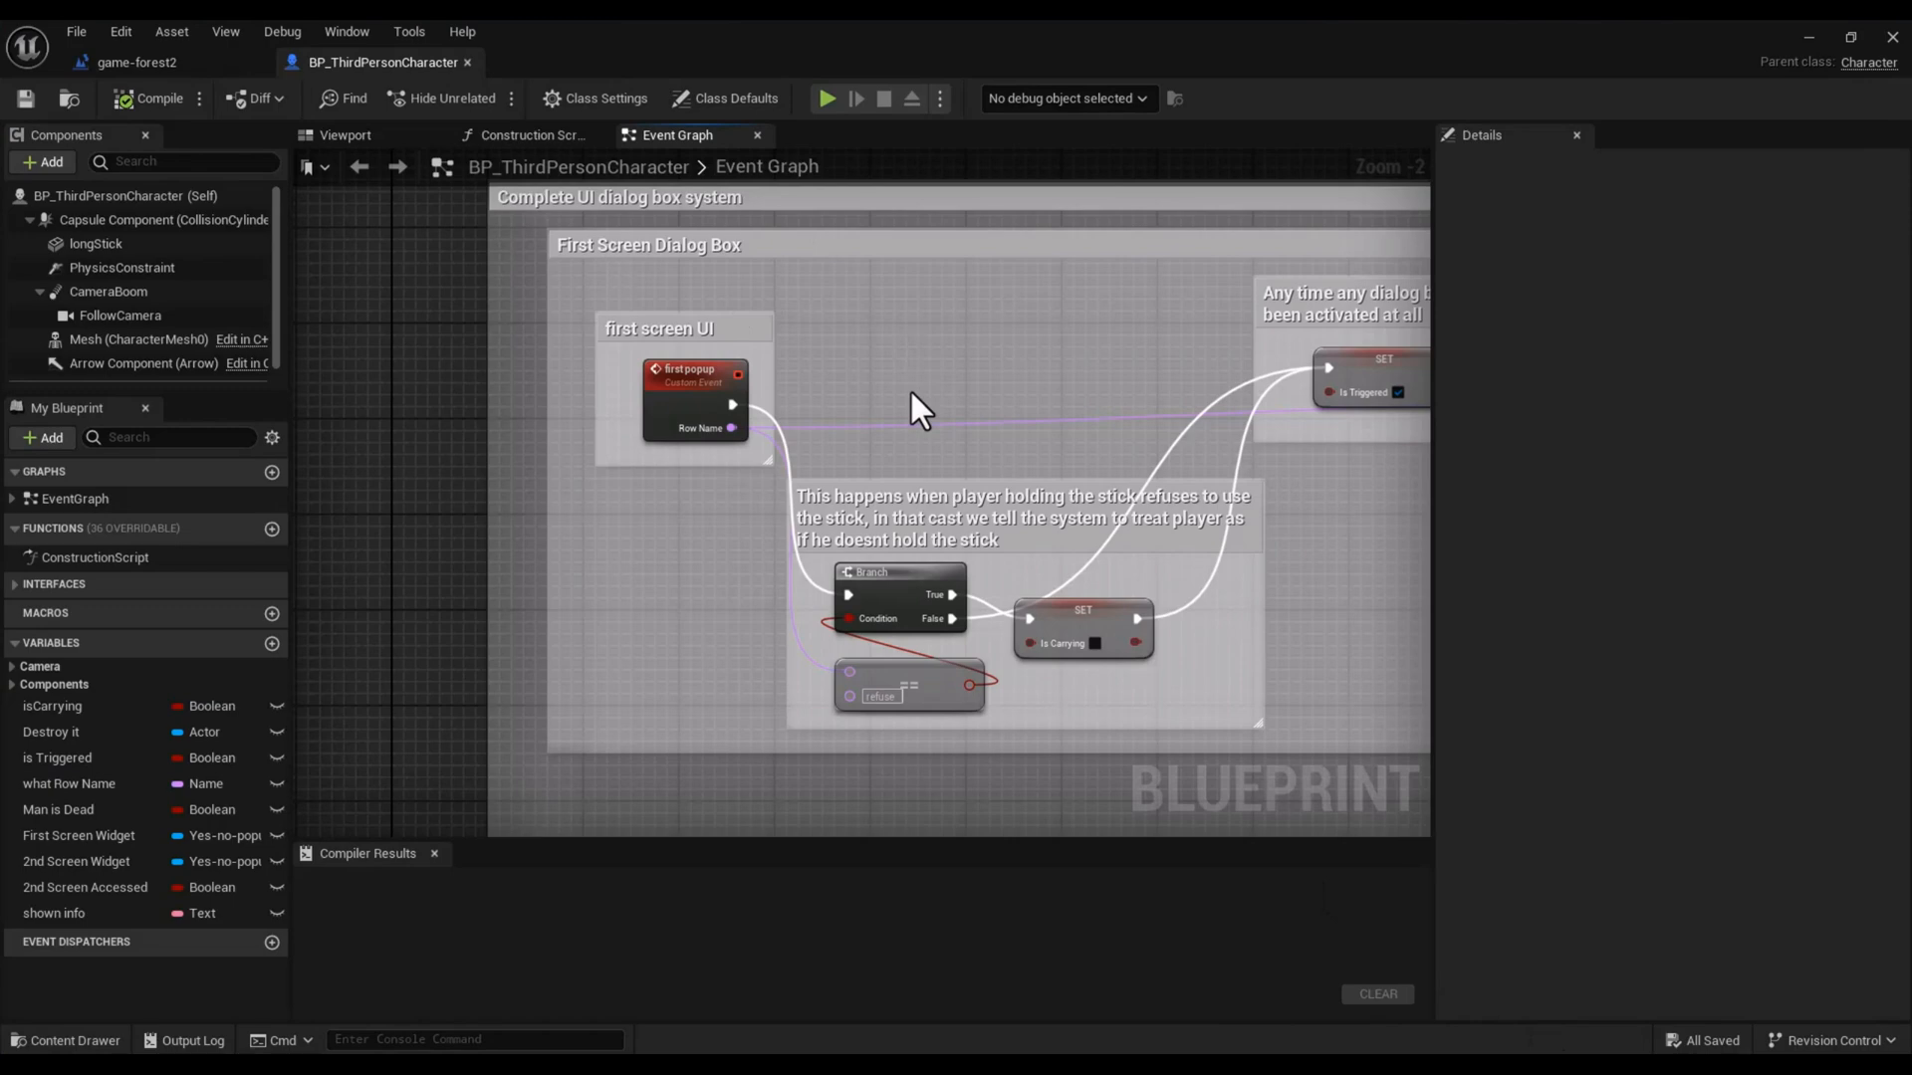
scroll(910, 388, "up", 2)
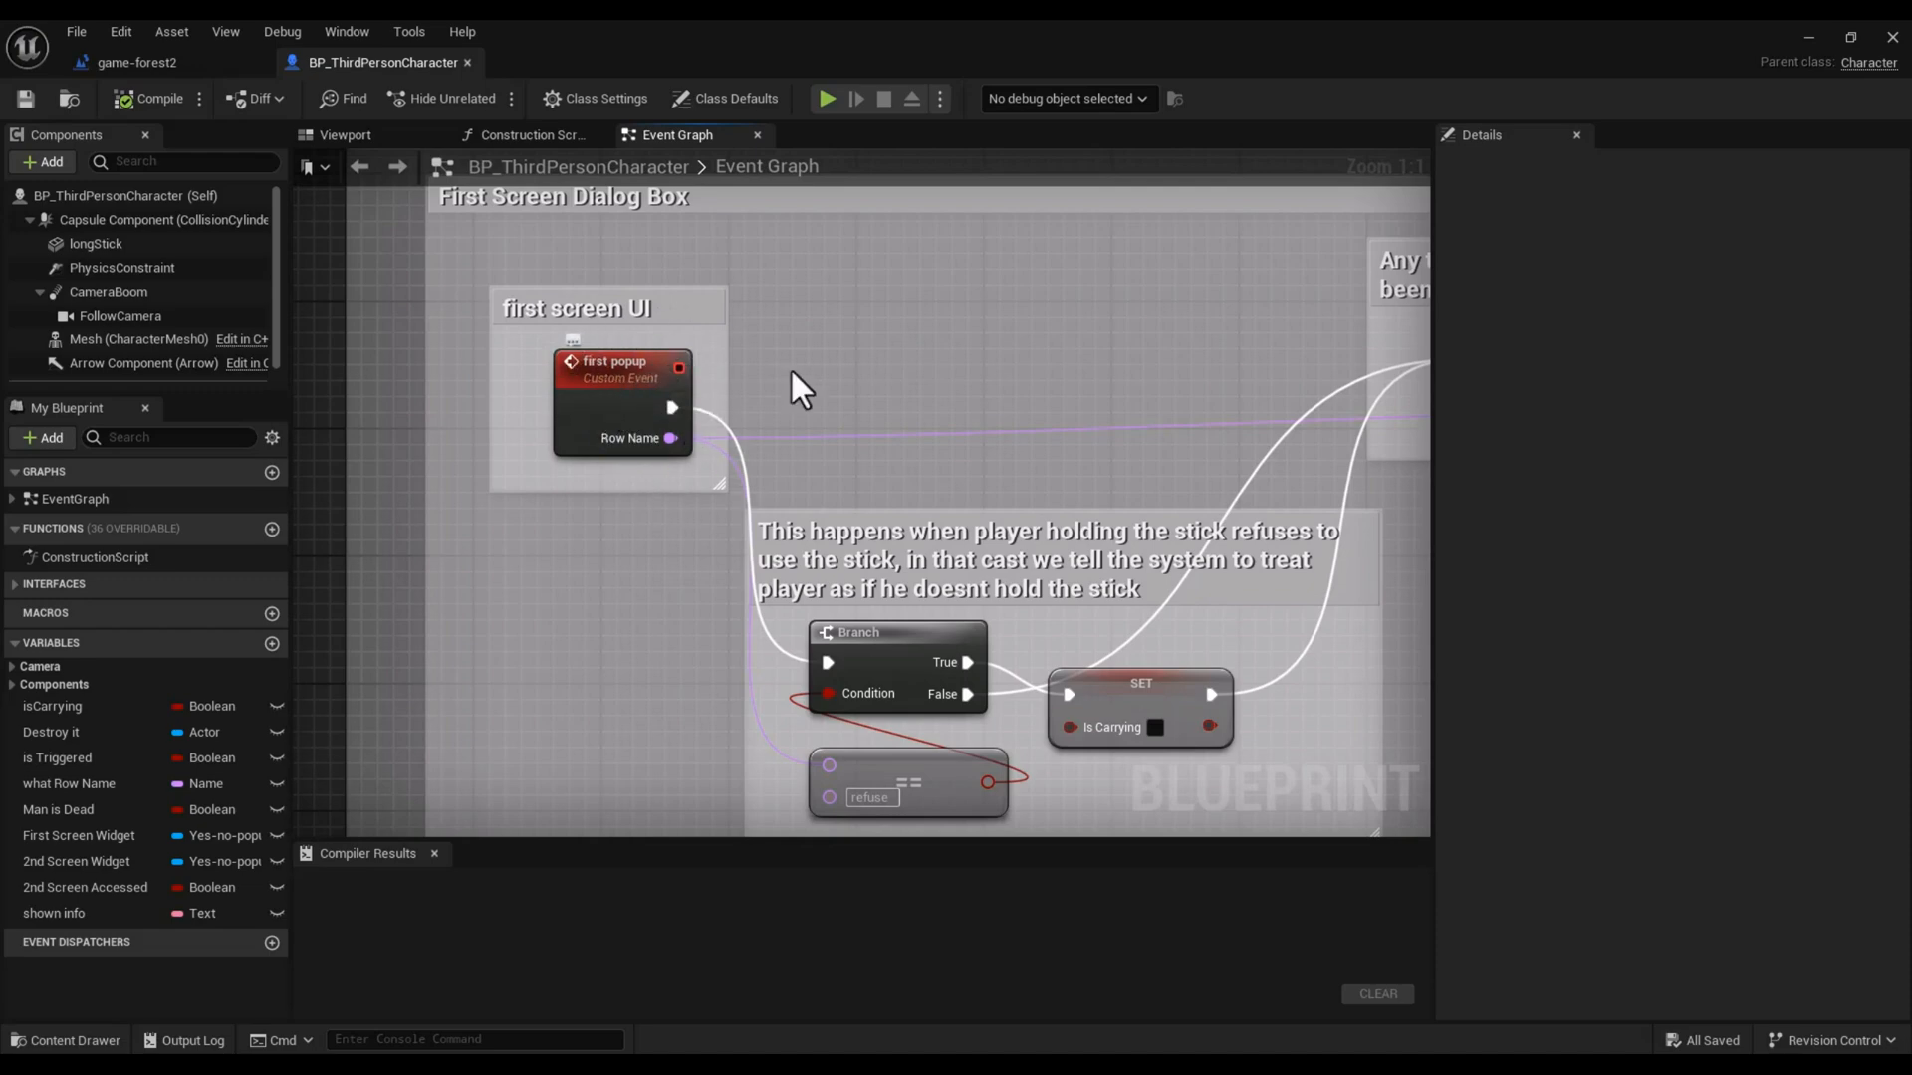
Step: Follow the first popup logic through the refuse Branch, Is Triggered and What Row Name nodes to the Man Is Dead Branch
right_click_drag(902, 438, 768, 302)
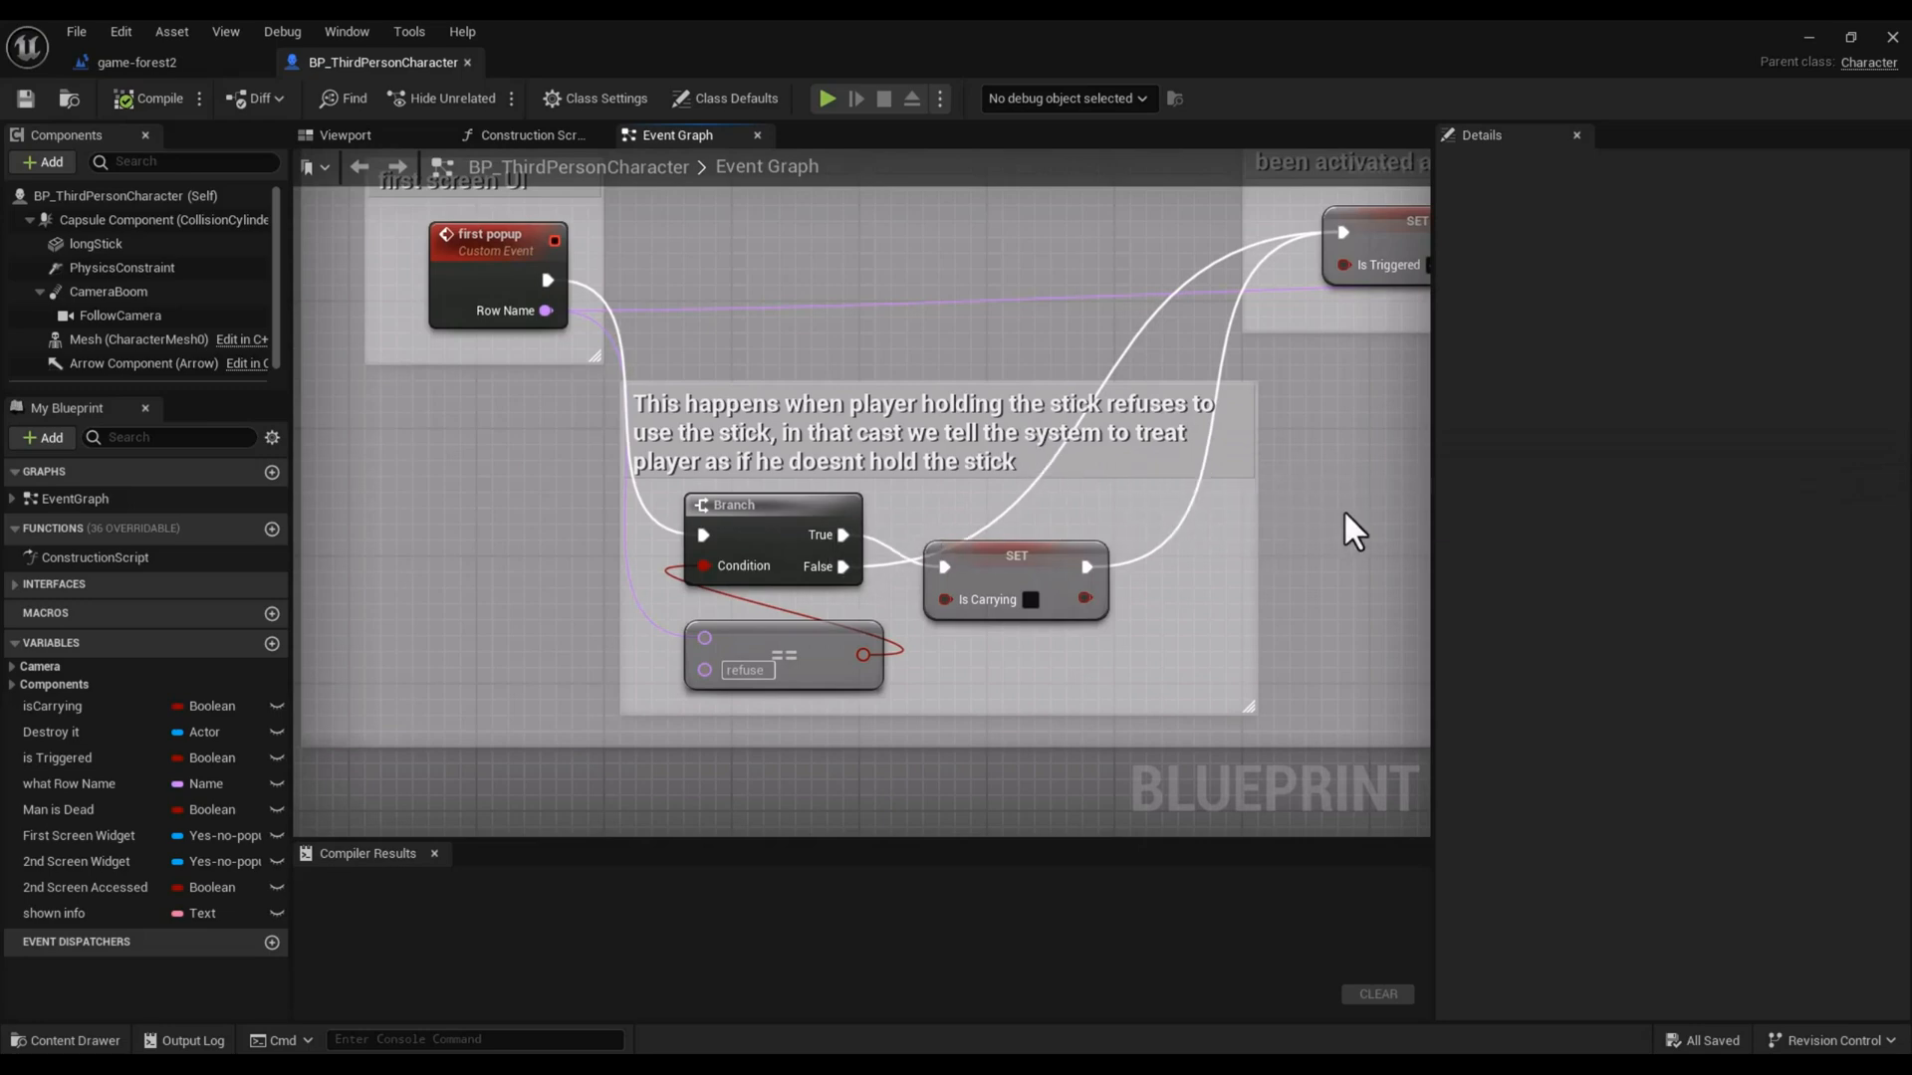
right_click_drag(1344, 512, 875, 704)
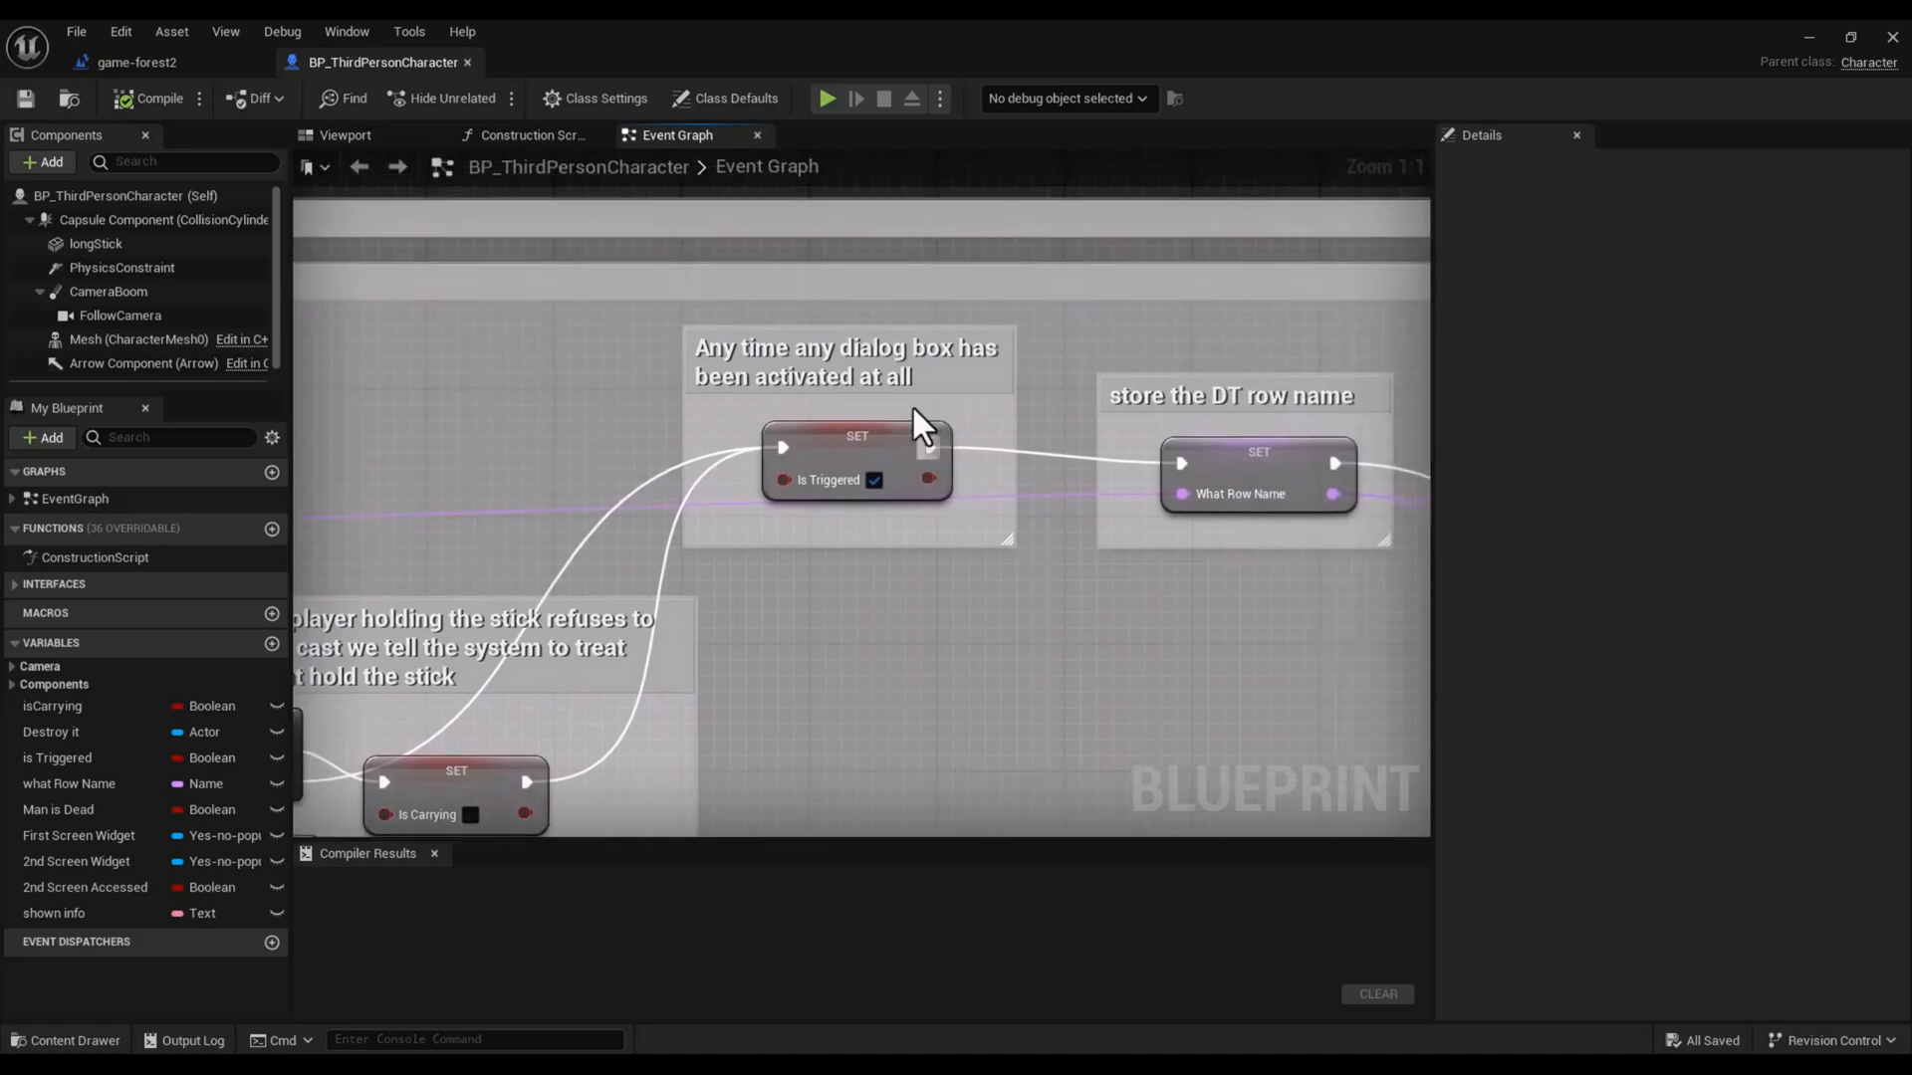
left_click(874, 480)
right_click_drag(1197, 613, 853, 641)
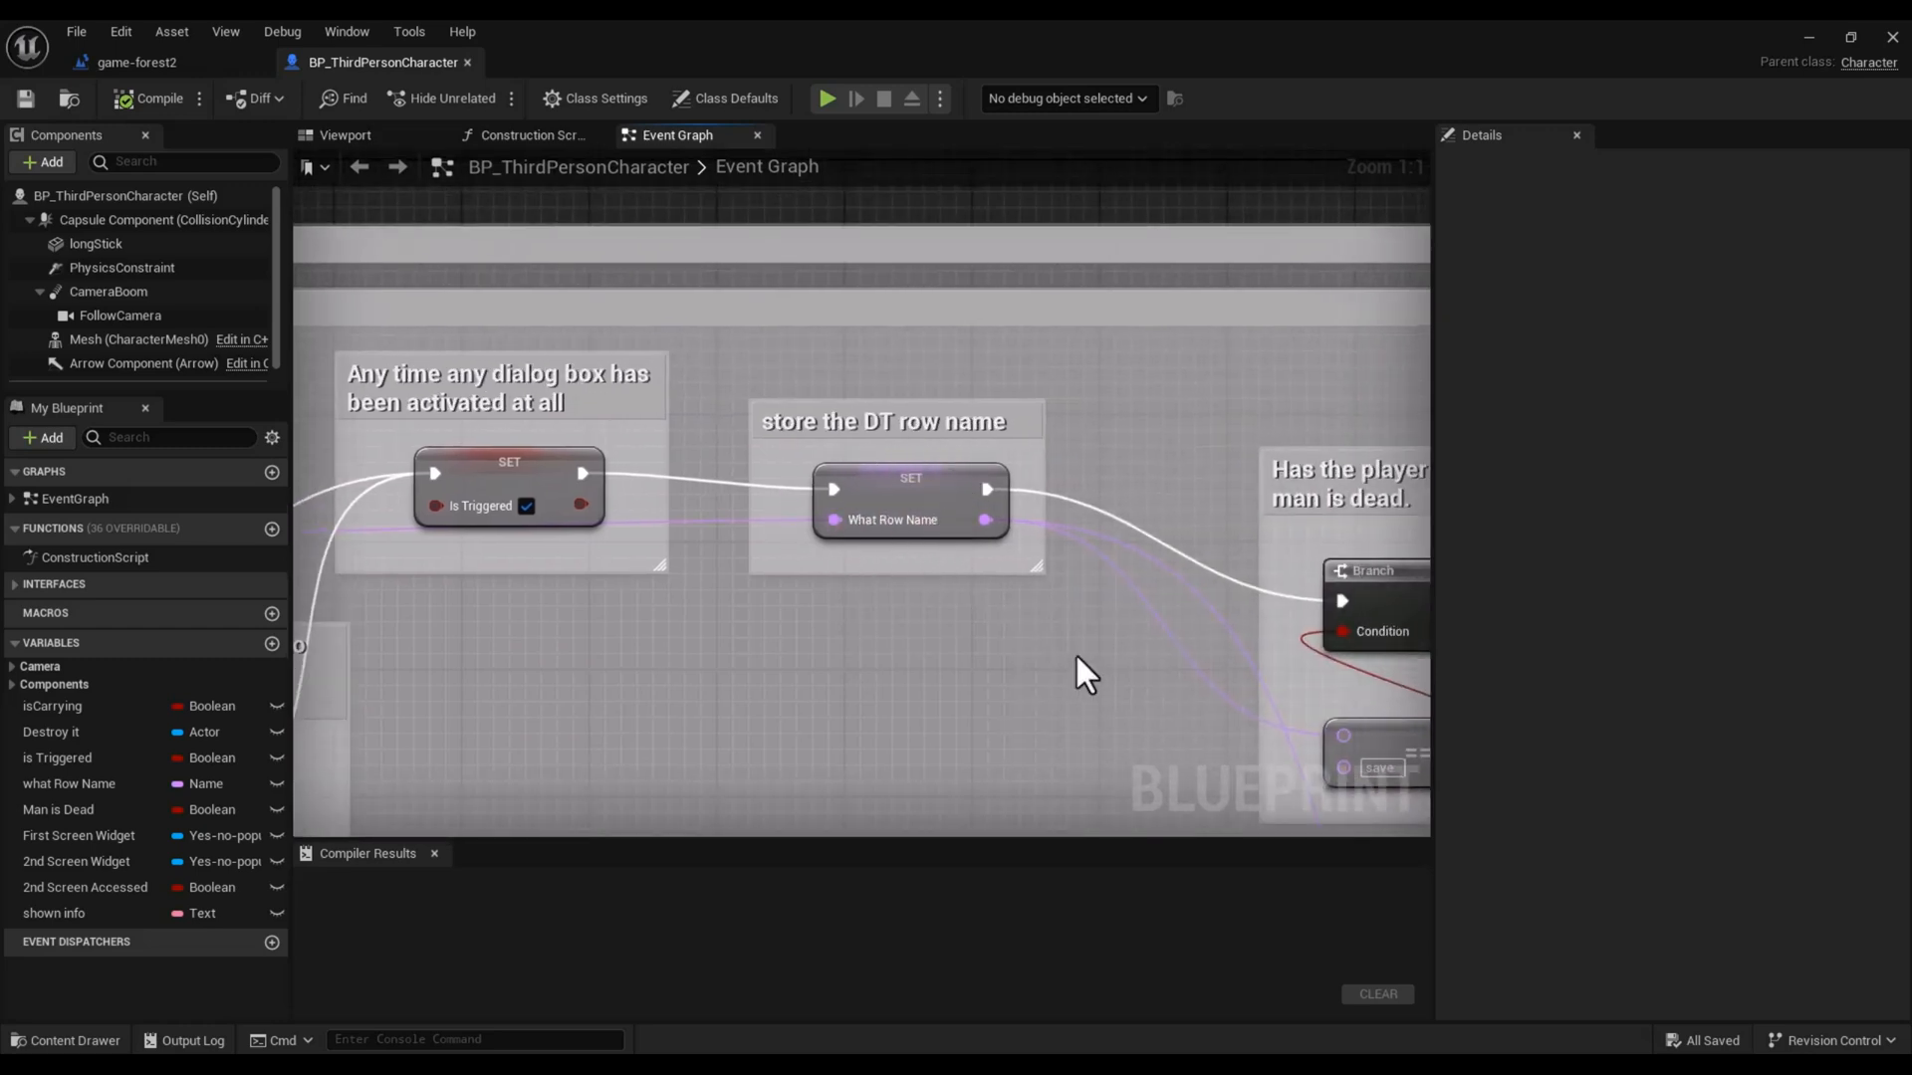
right_click_drag(936, 642, 349, 515)
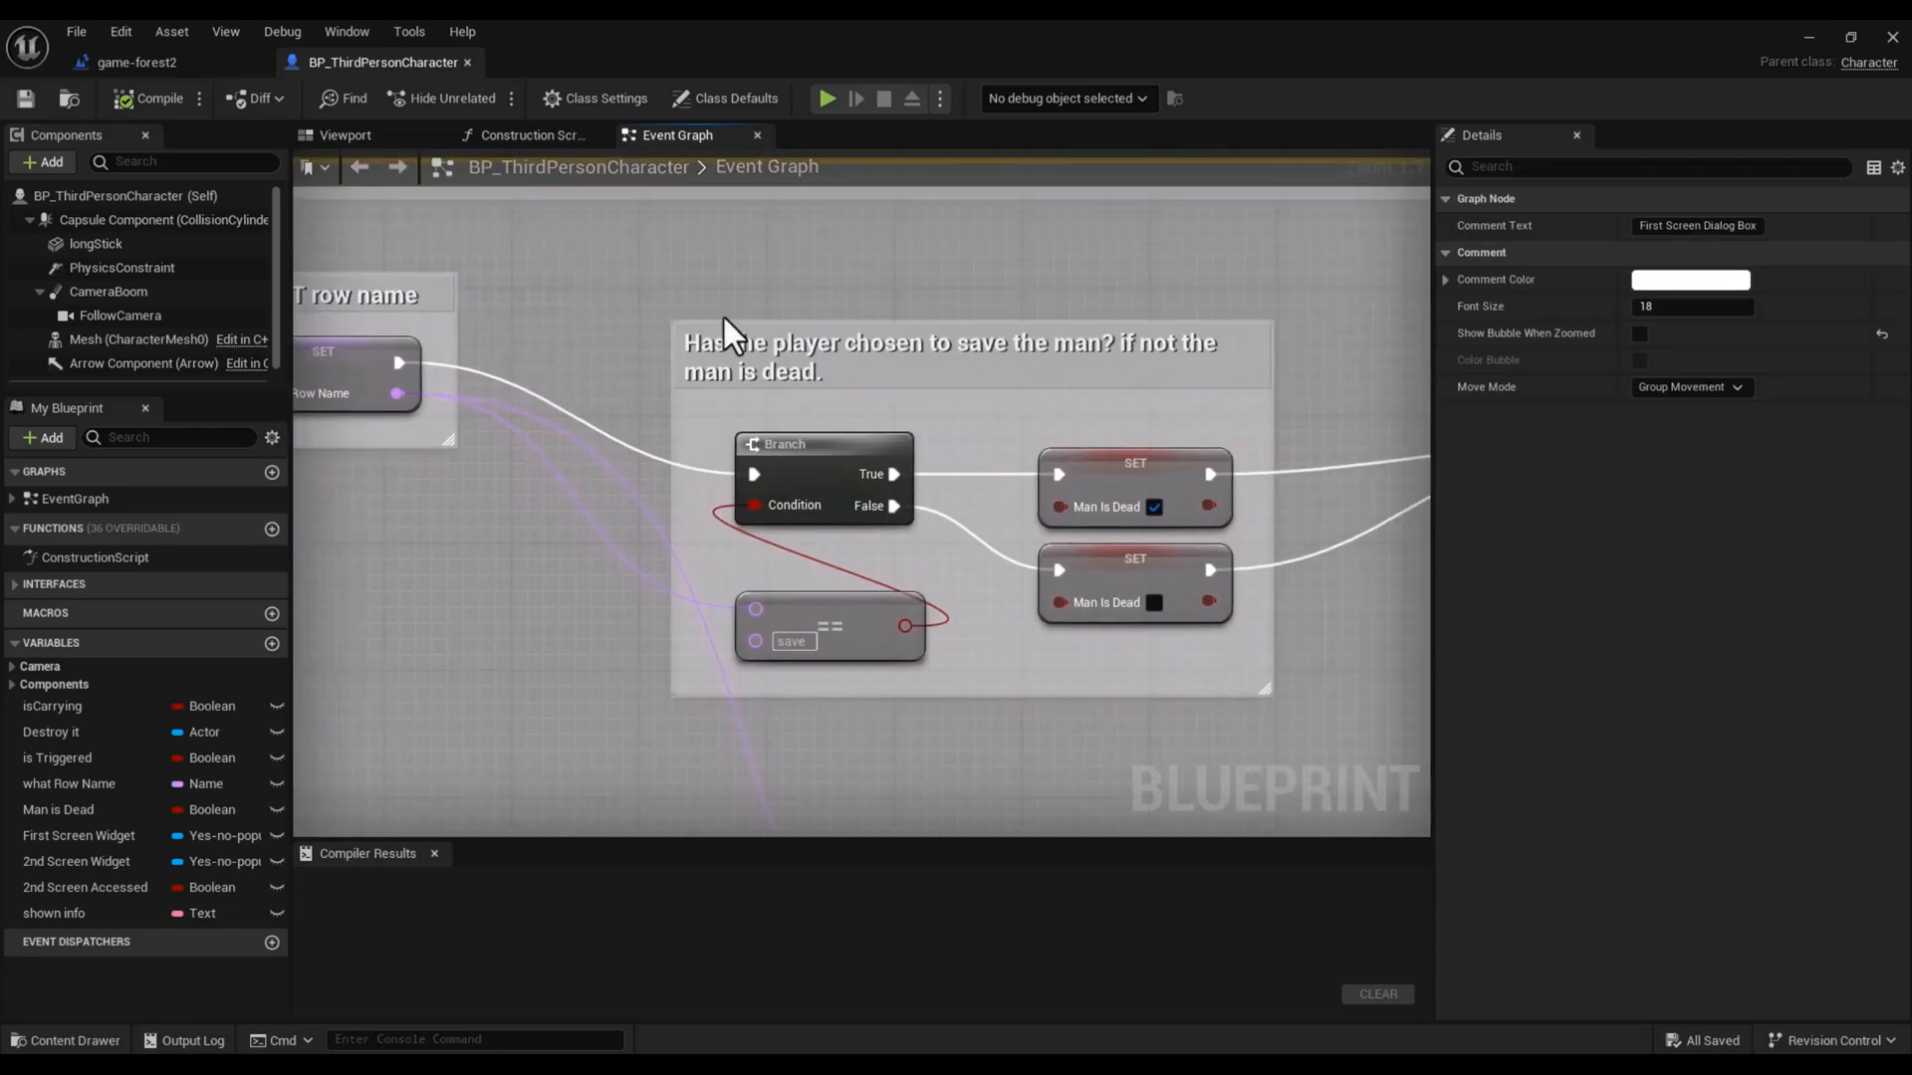
right_click(595, 295)
left_click(1076, 207)
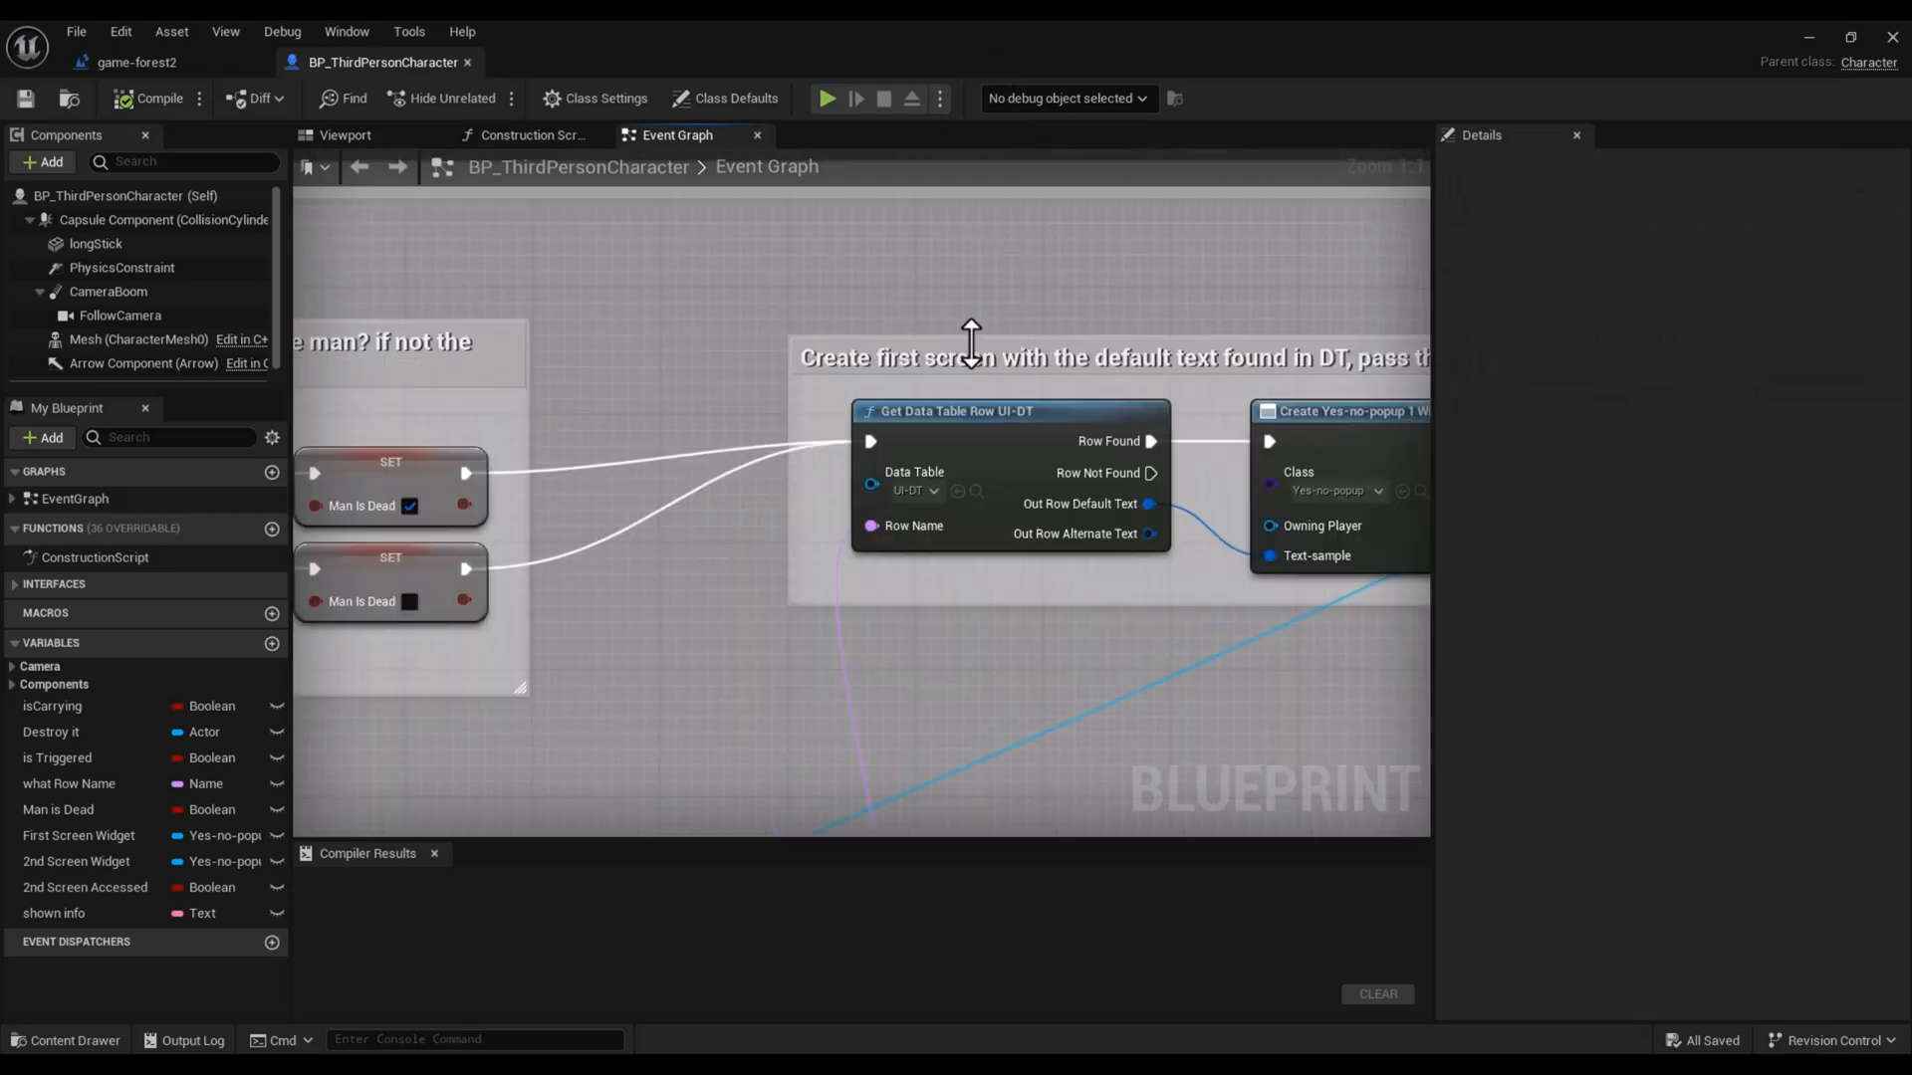
Step: Examine the nodes that create the first screen widget from the UI-DT row, add it to the viewport and enable mouse input
right_click_drag(1085, 299, 90, 288)
right_click(1084, 279)
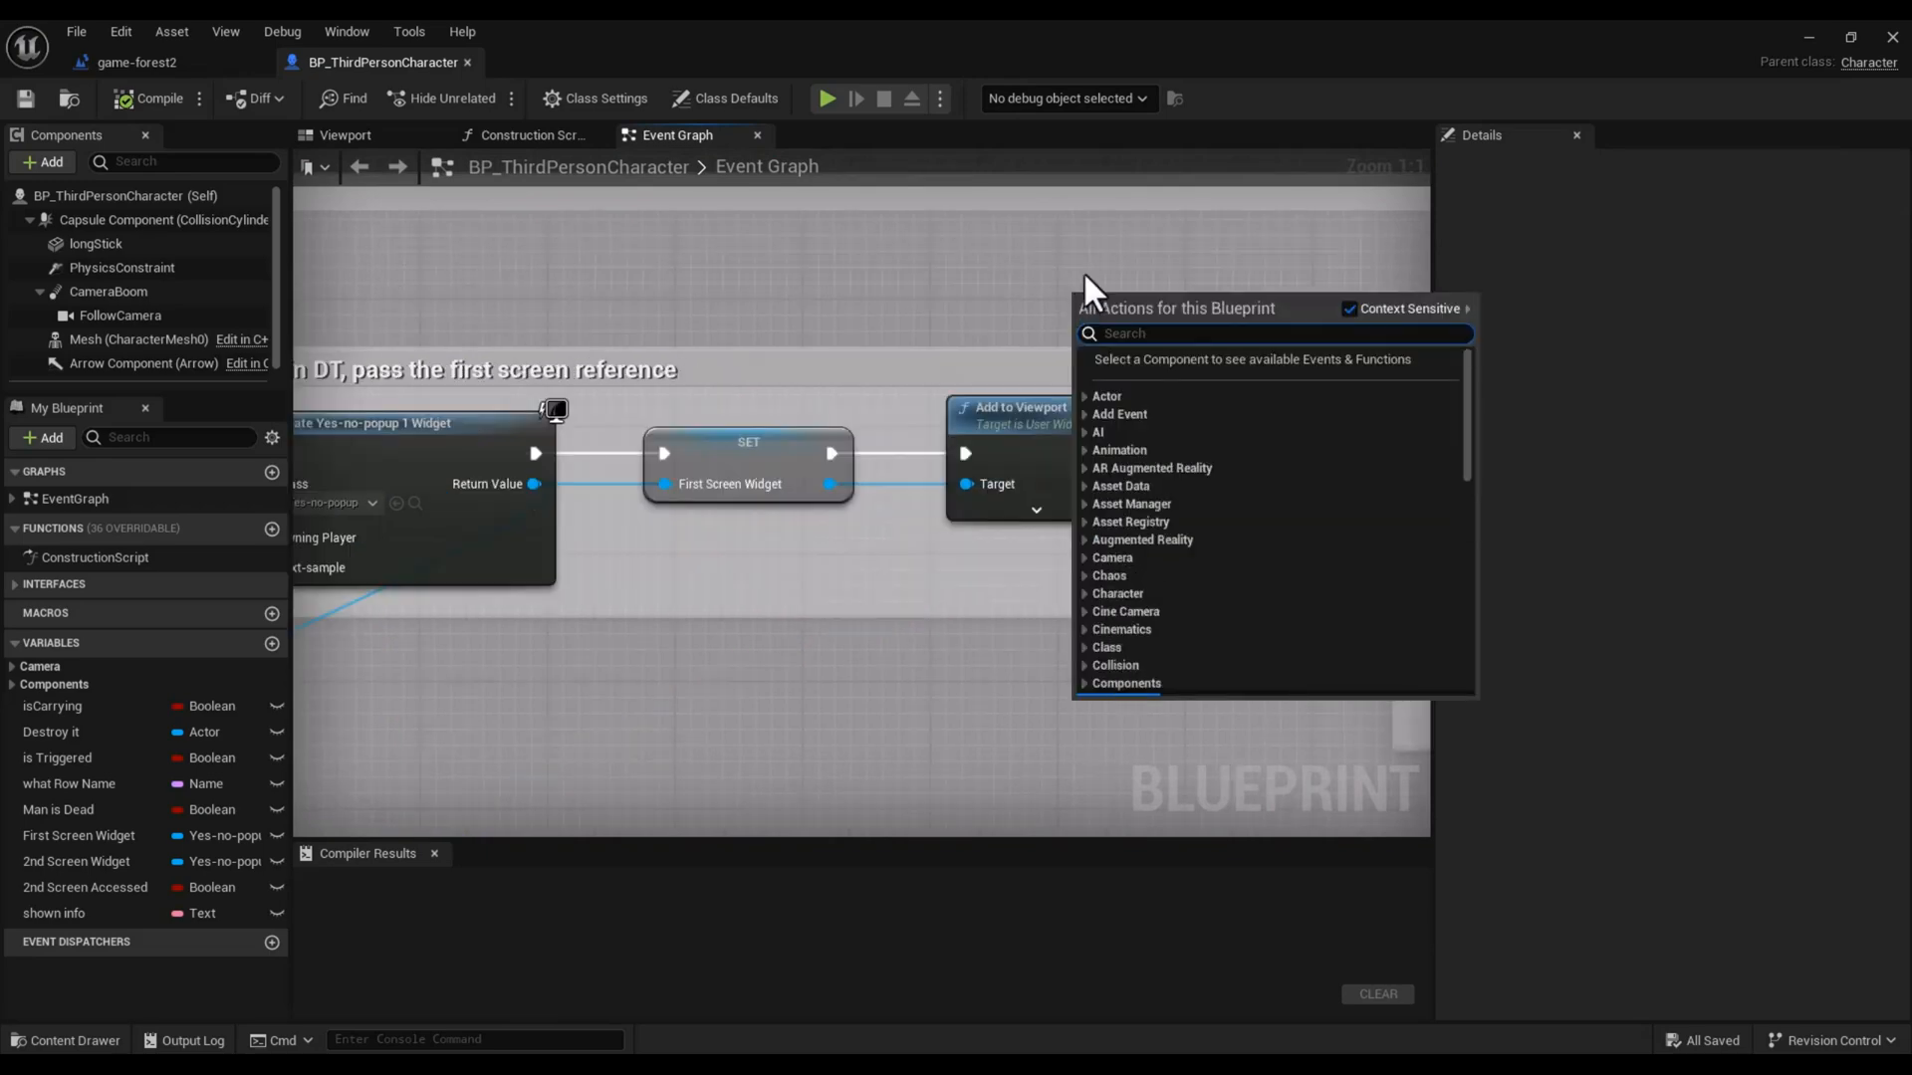
left_click(1002, 249)
right_click_drag(1097, 267, 463, 276)
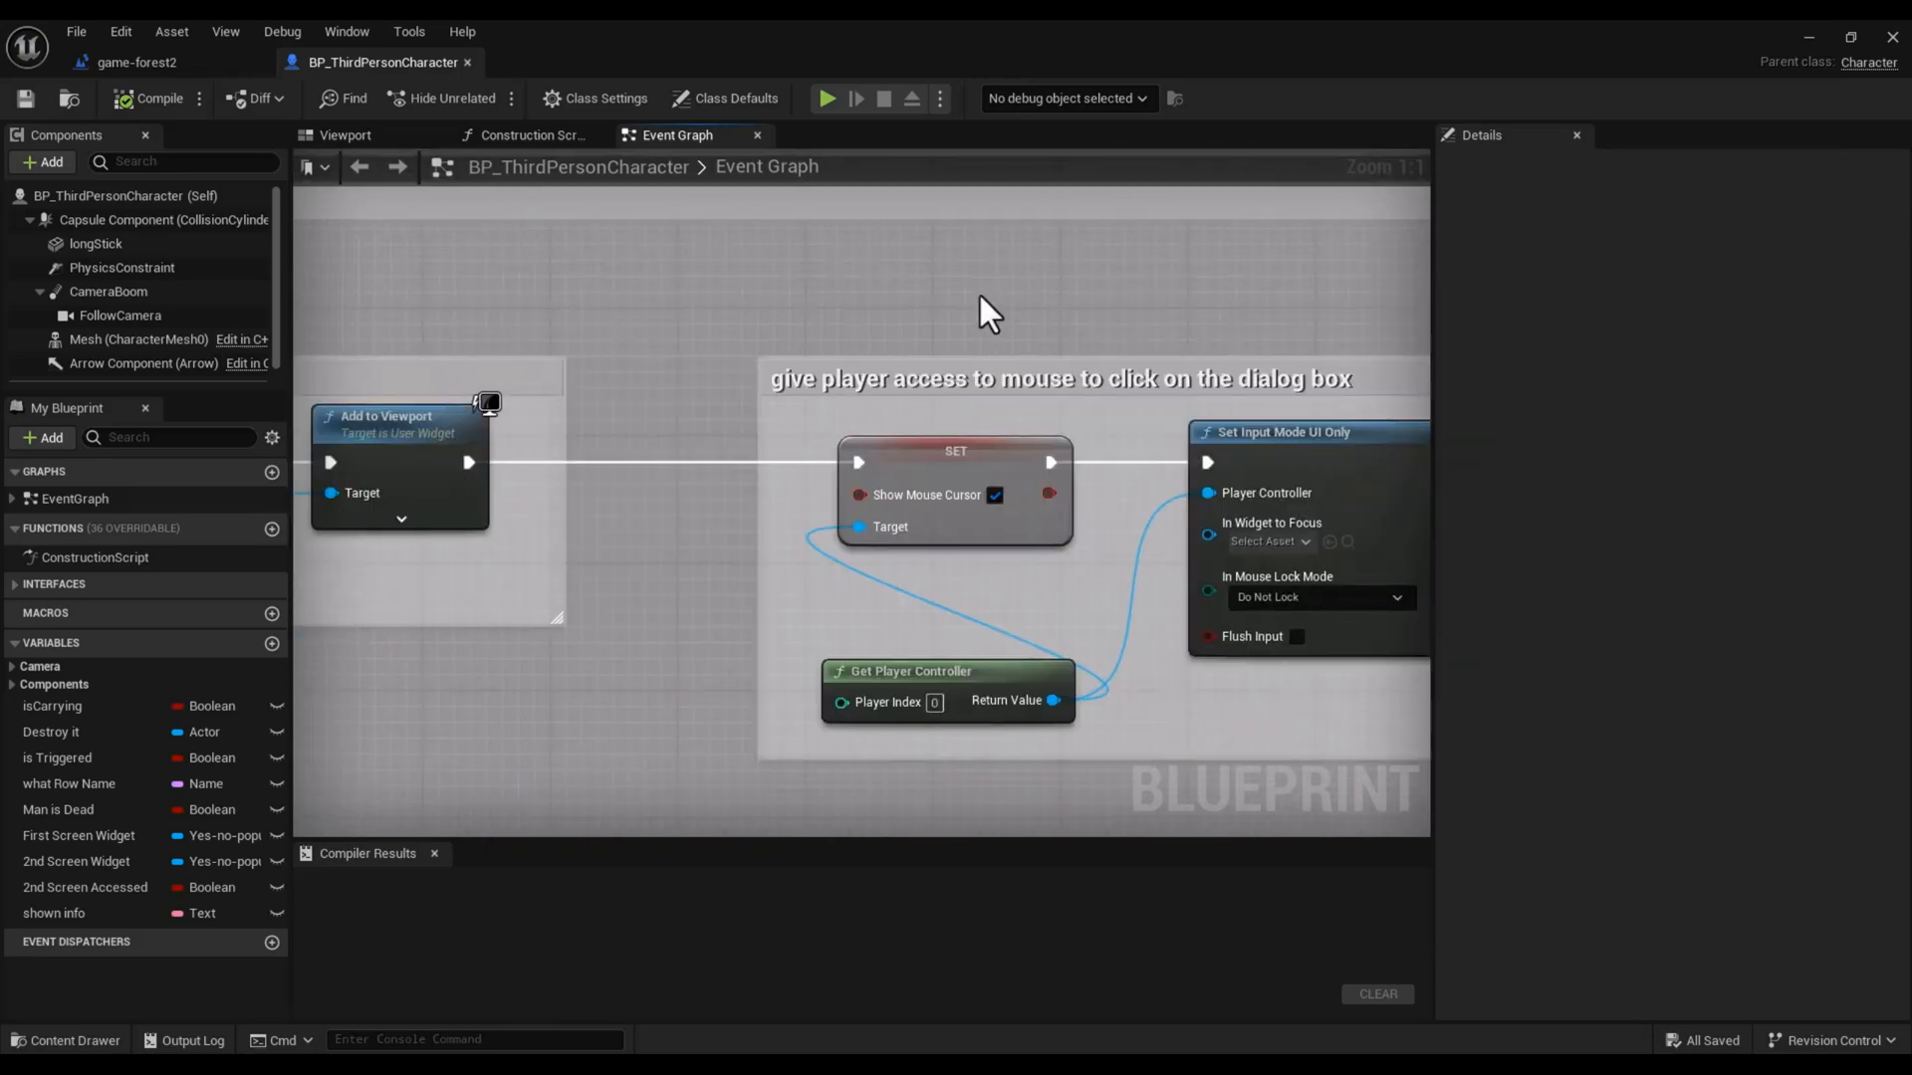
right_click(705, 283)
left_click(794, 265)
Step: Inspect the Select String group that changes the data table row to "carrying" for both dialogs
right_click_drag(794, 265, 743, 584)
scroll(687, 726, "down", 5)
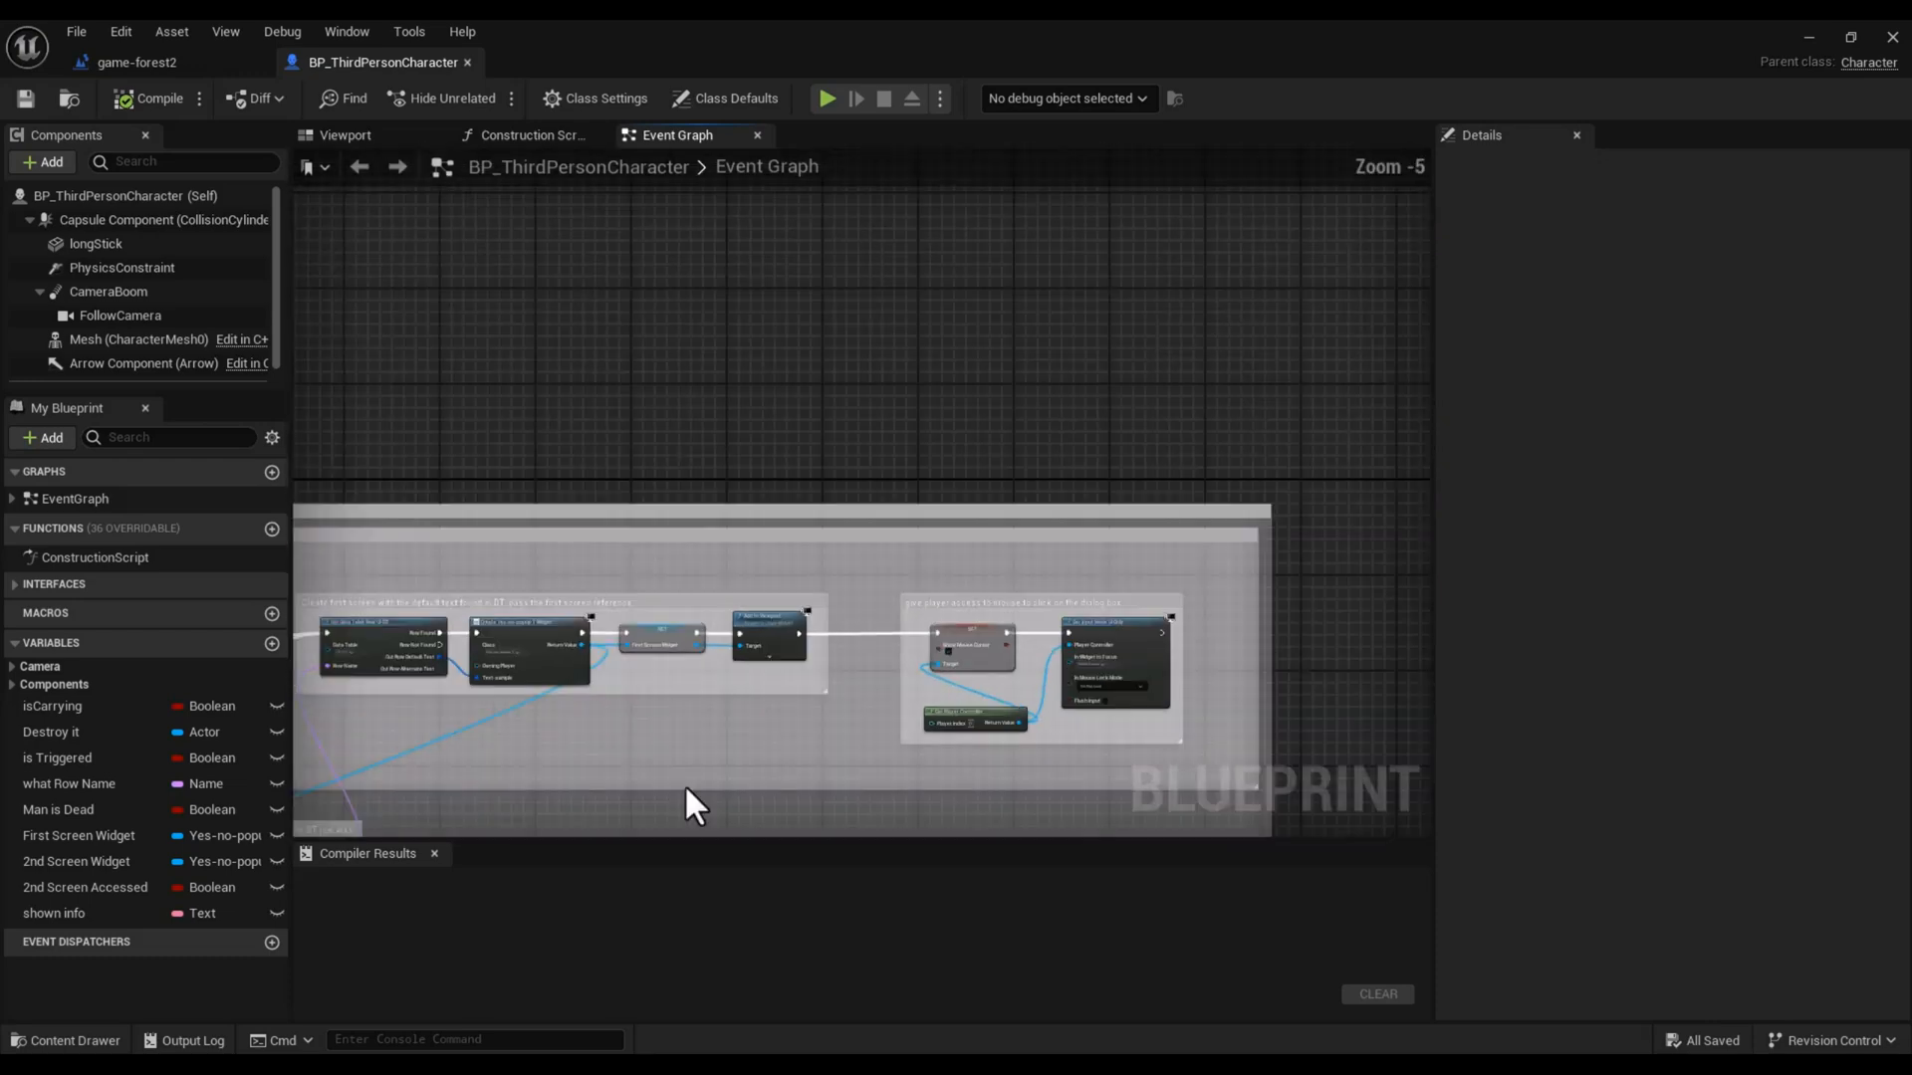
scroll(687, 797, "up", 3)
right_click_drag(1186, 478, 1366, 413)
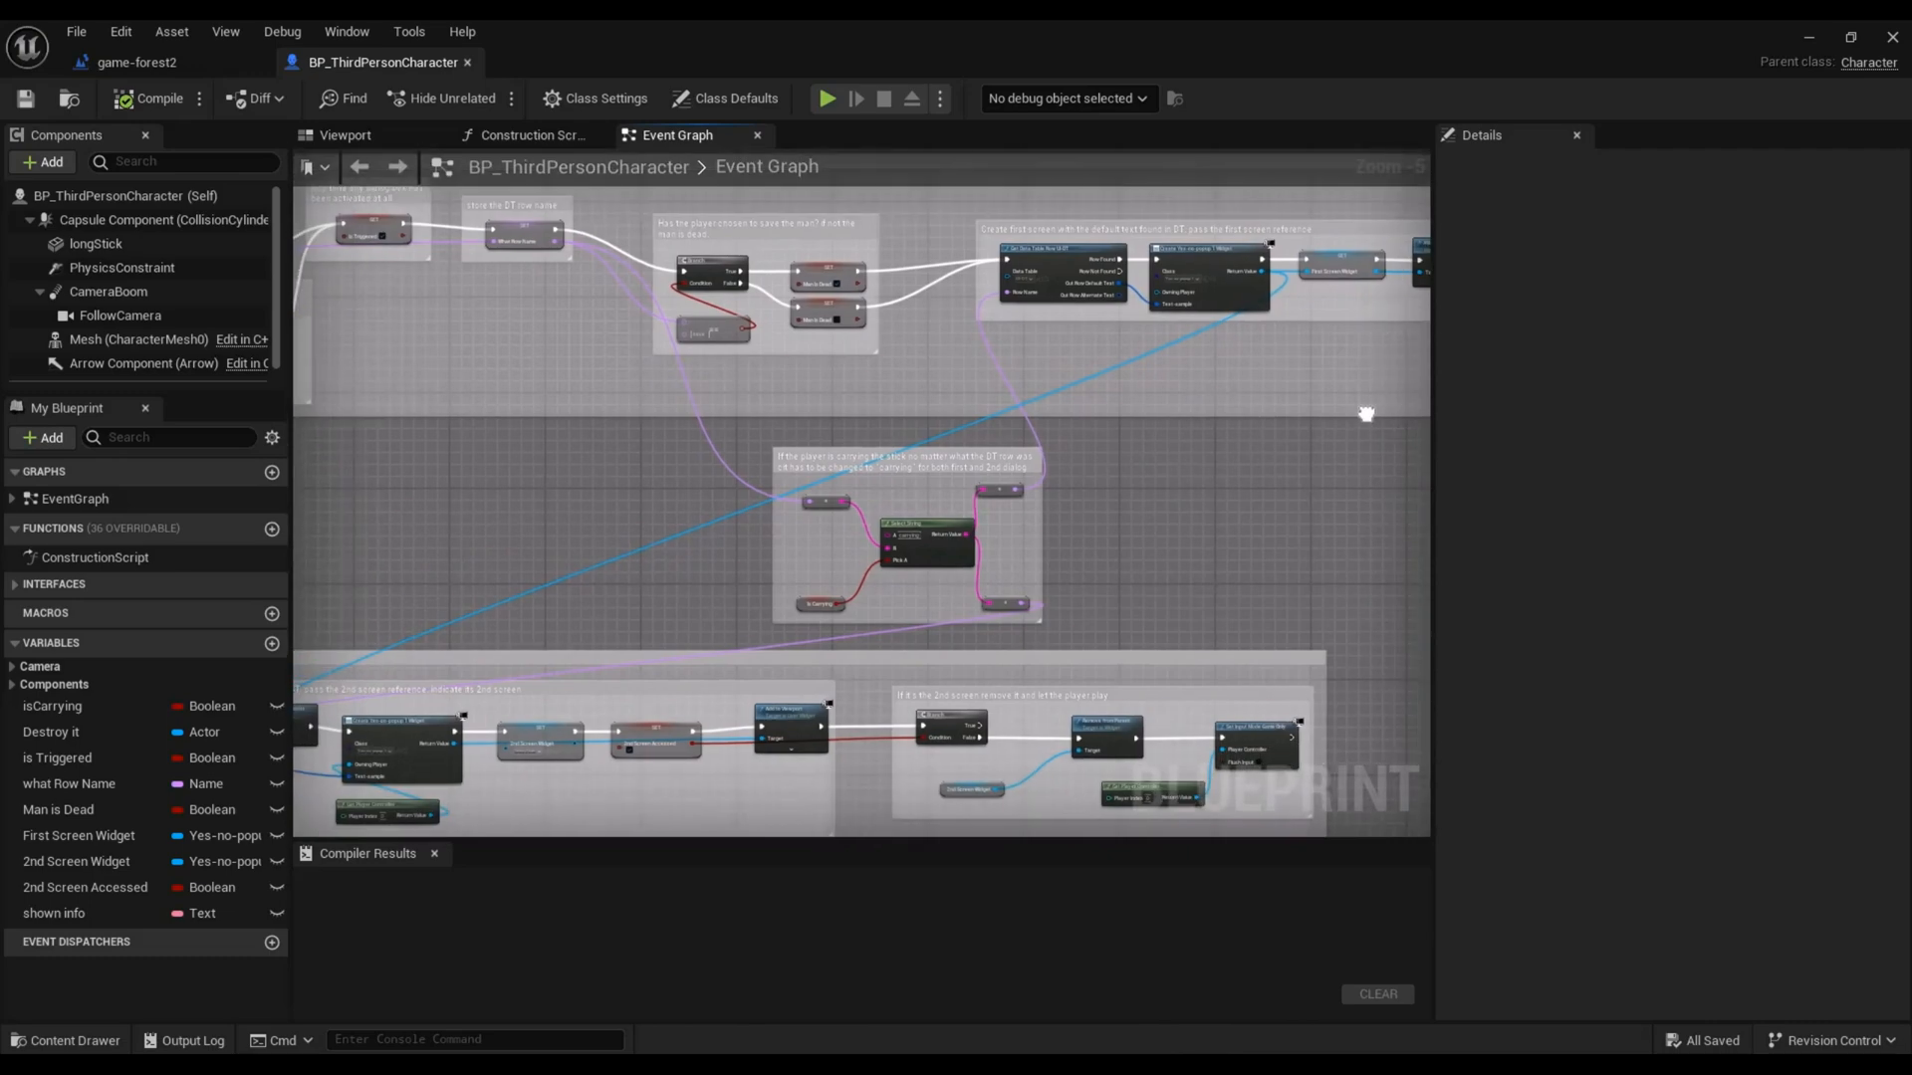
scroll(996, 529, "up", 4)
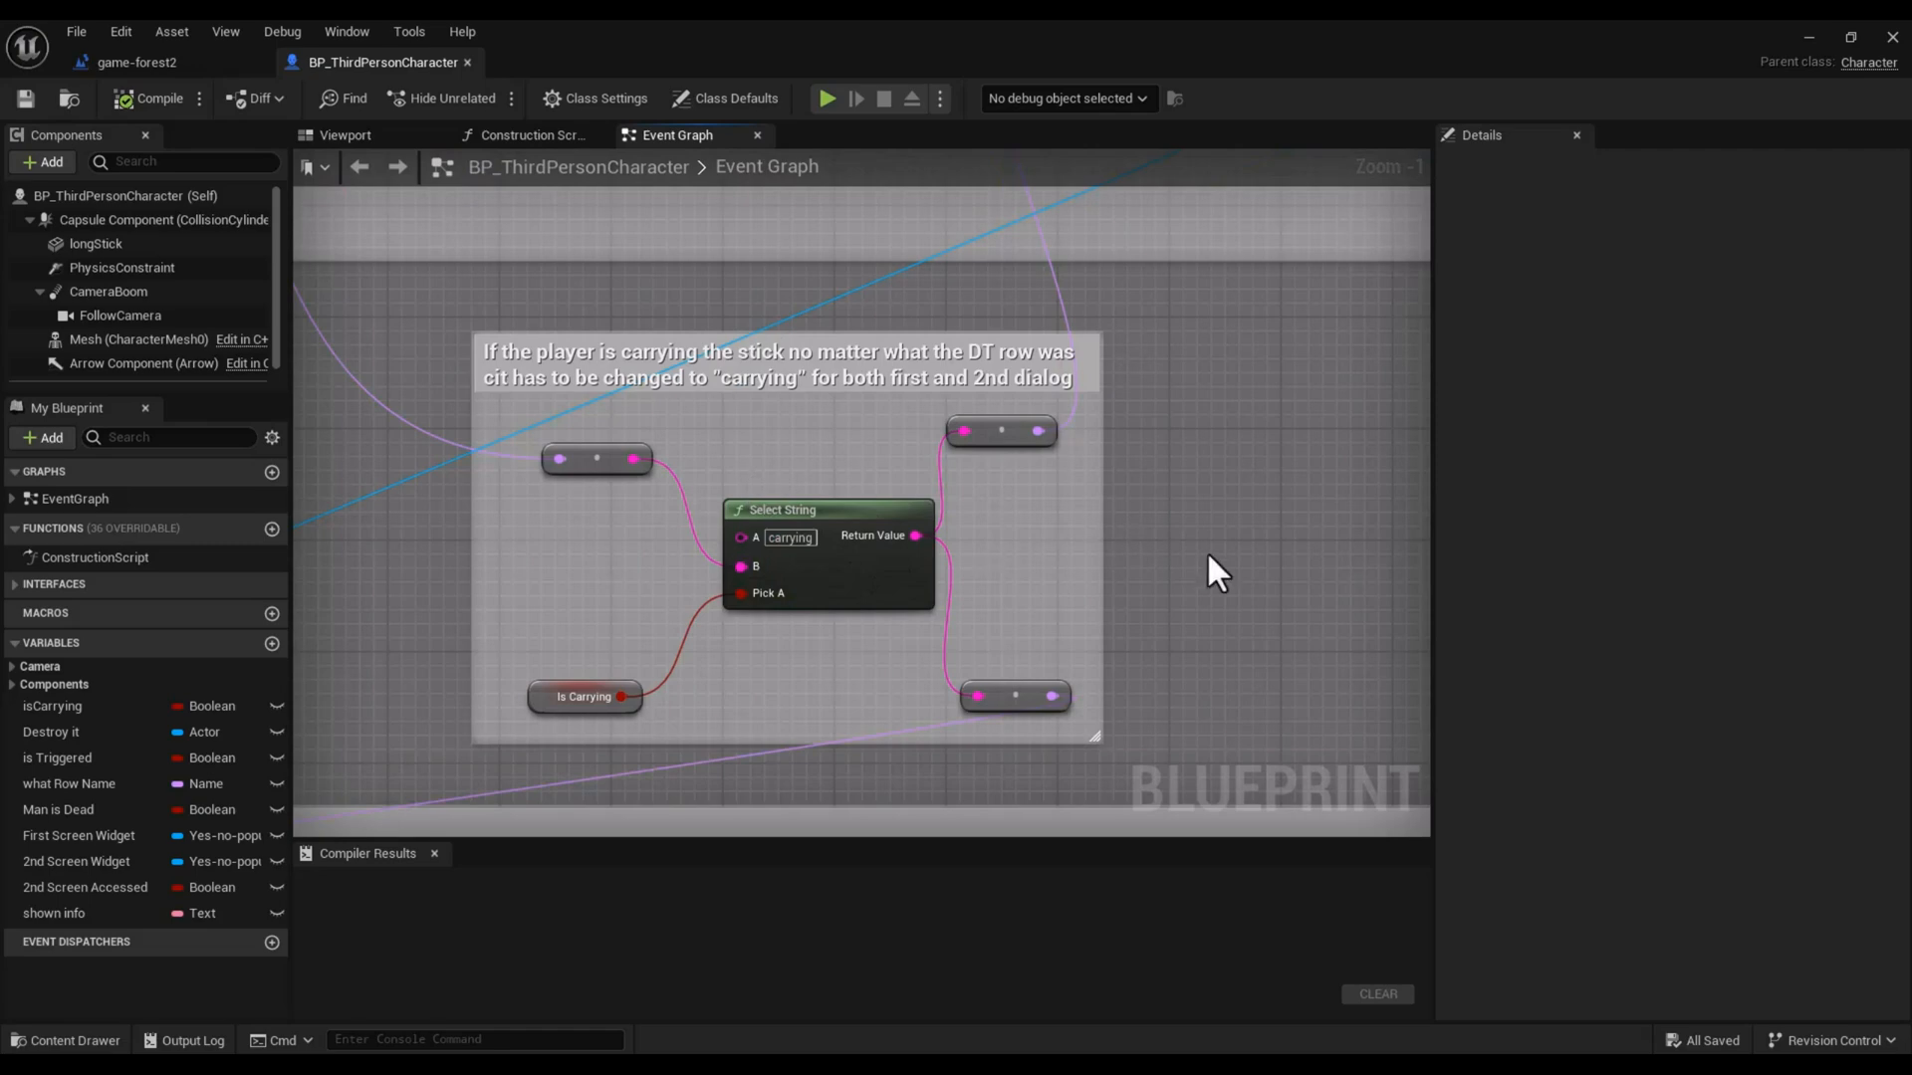
scroll(1207, 555, "down", 3)
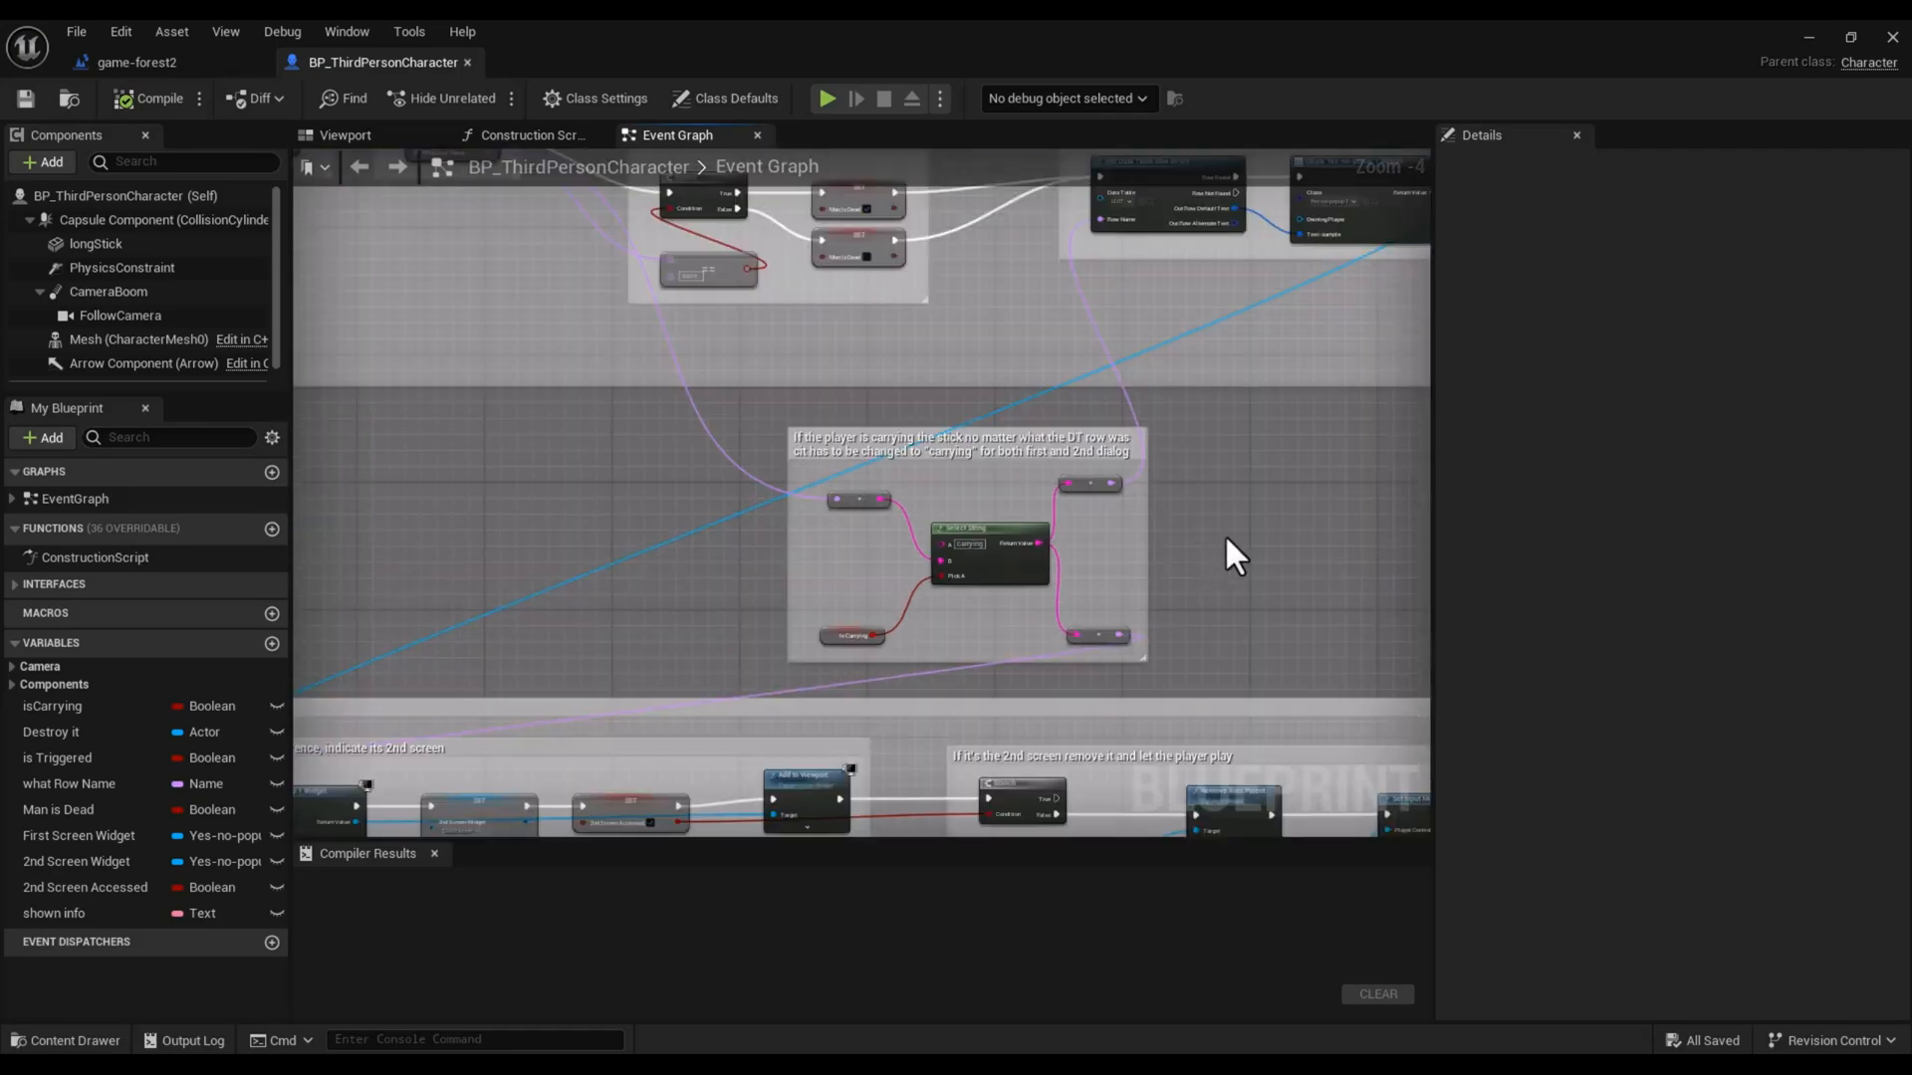
Step: Examine the start of the 2nd Screen dialog box group, from the generic popup event to the Get Data Table Row node
right_click(1354, 404)
left_click(667, 589)
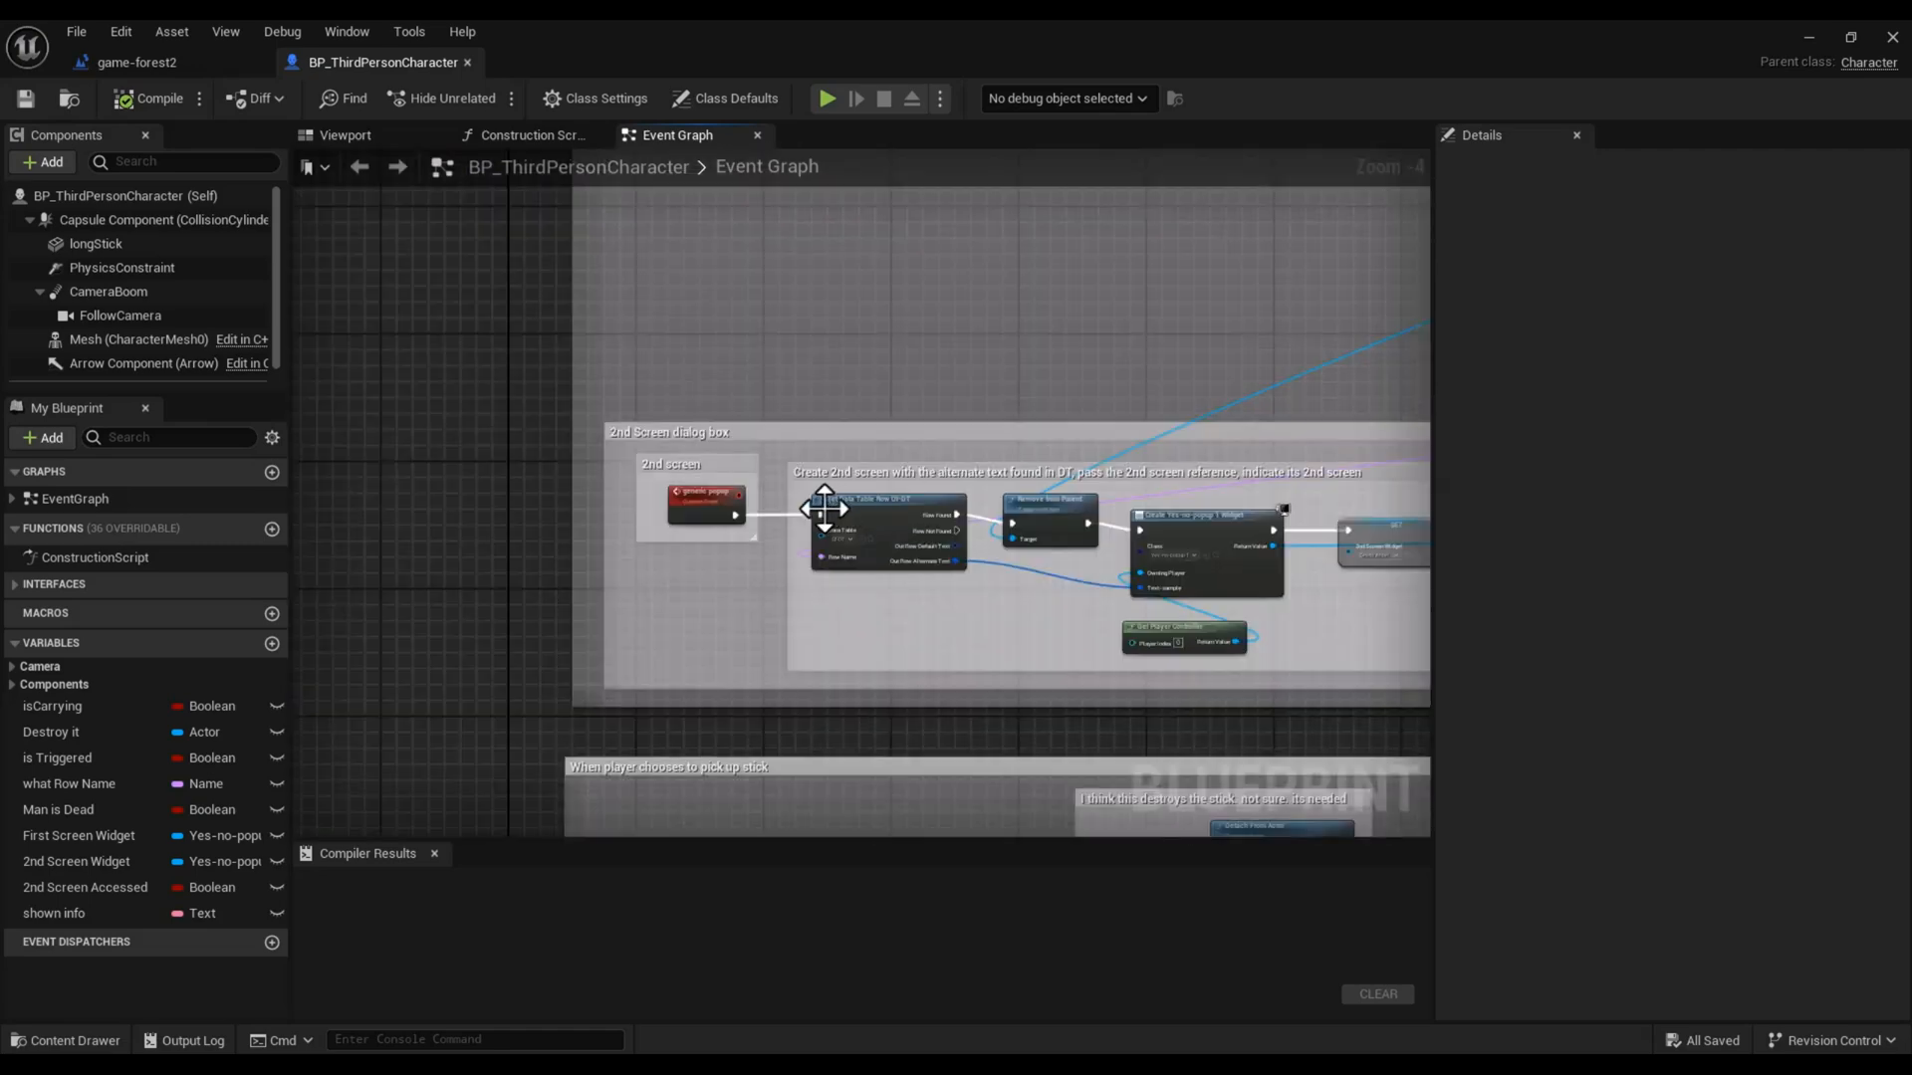
scroll(747, 523, "up", 2)
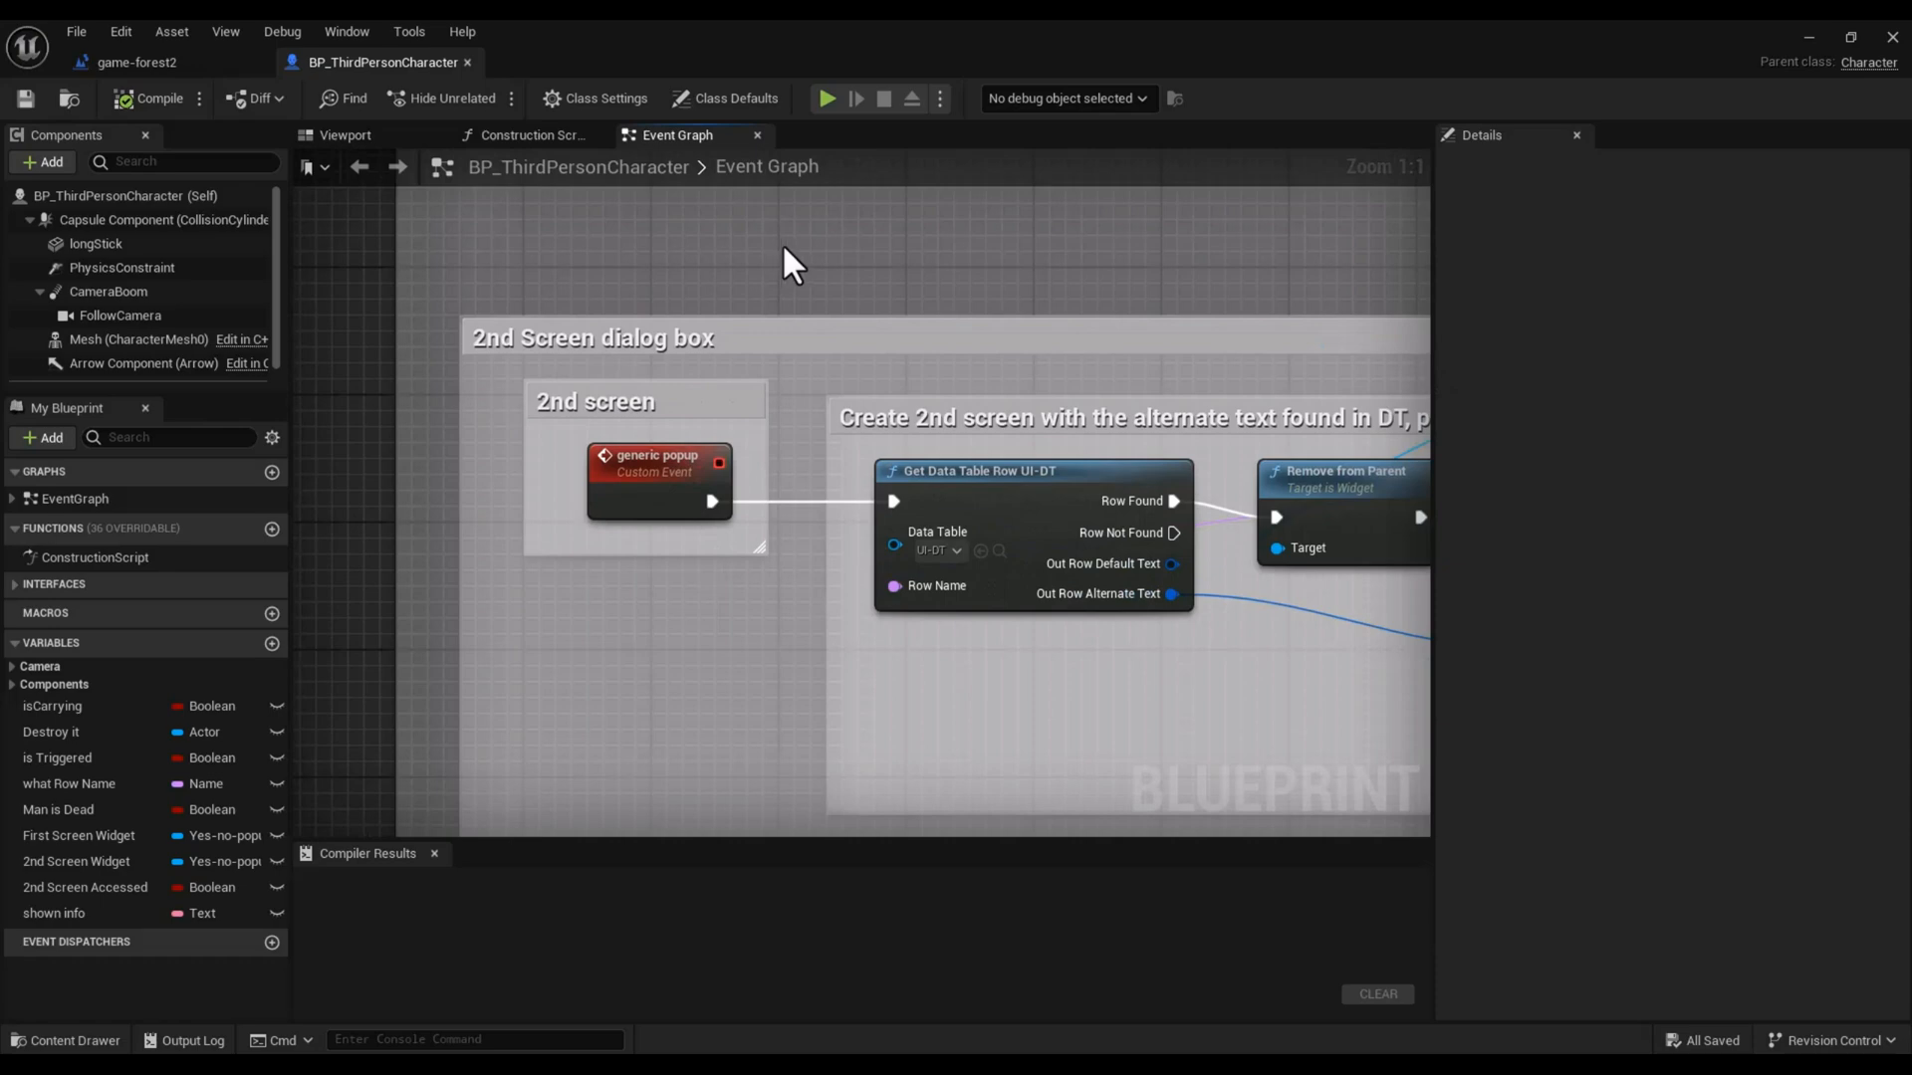
right_click_drag(780, 246, 864, 335)
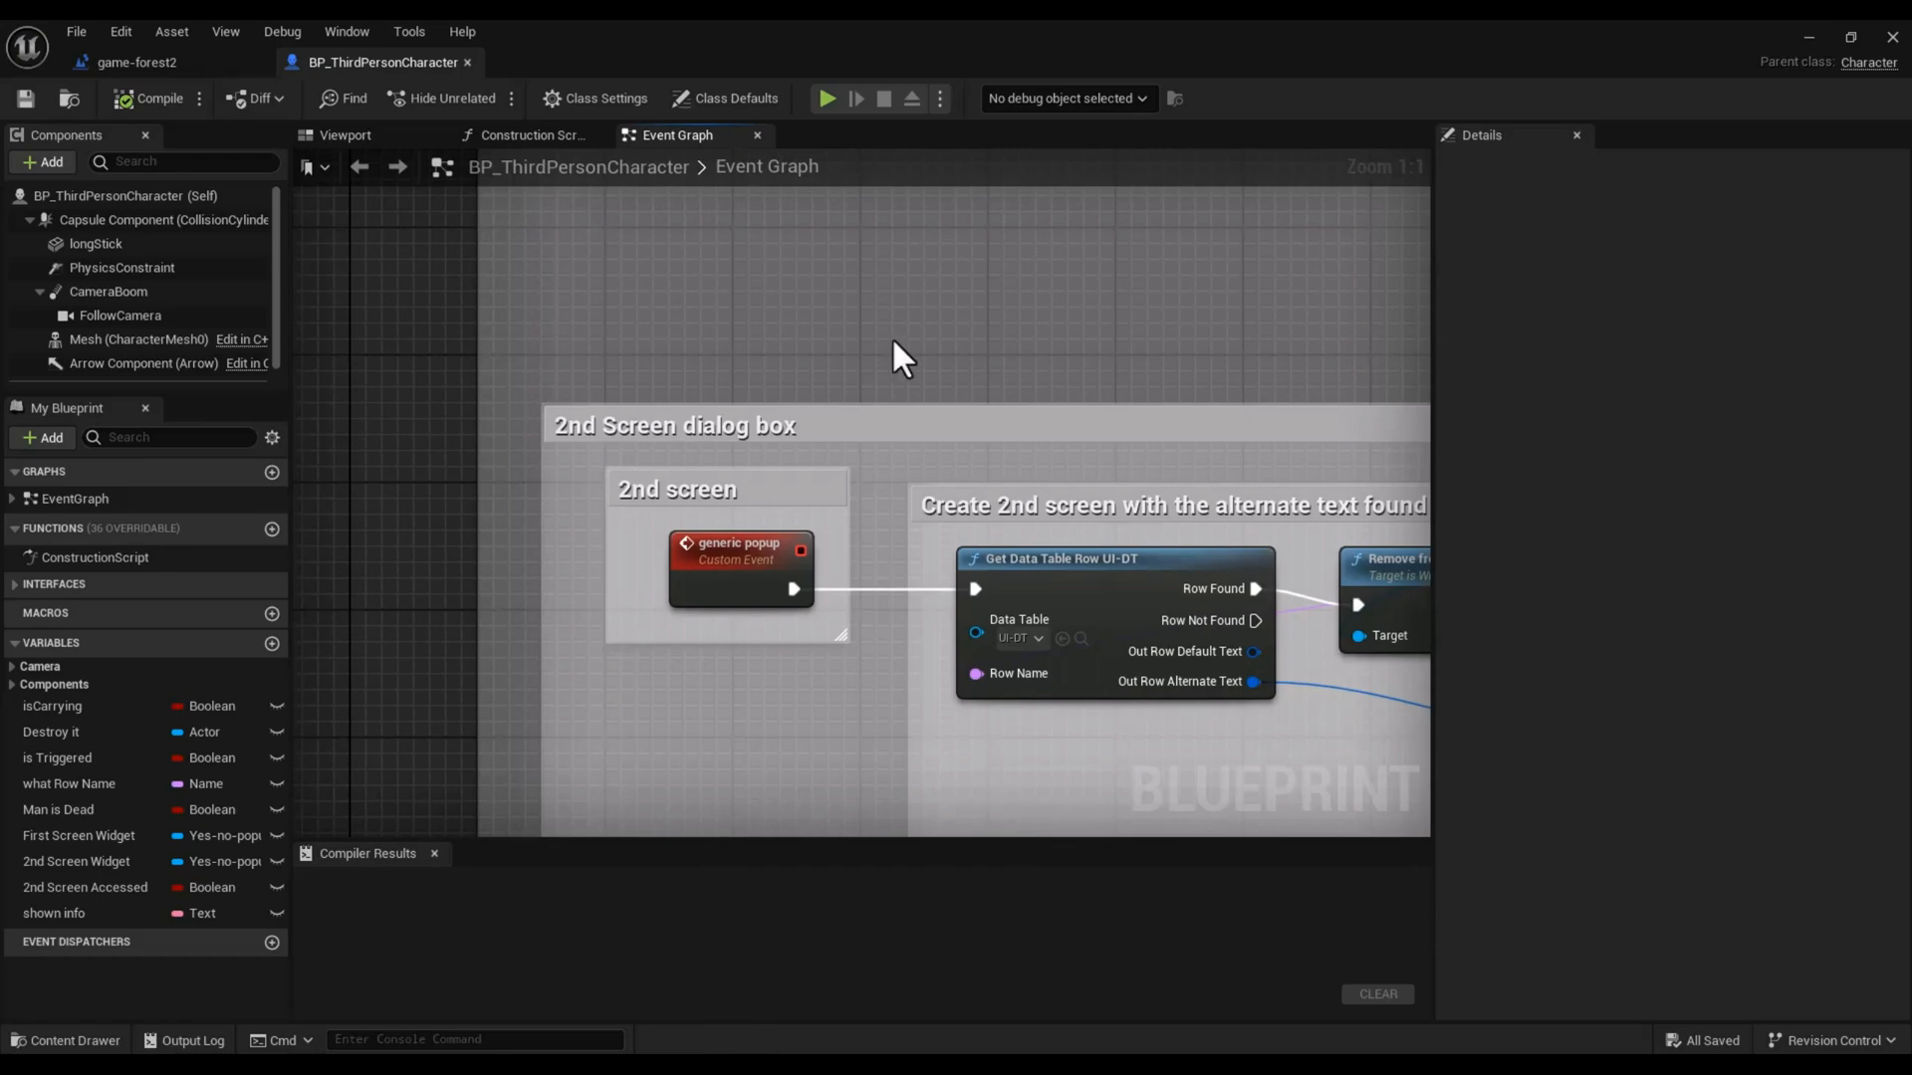
right_click_drag(1050, 350, 559, 269)
right_click(558, 271)
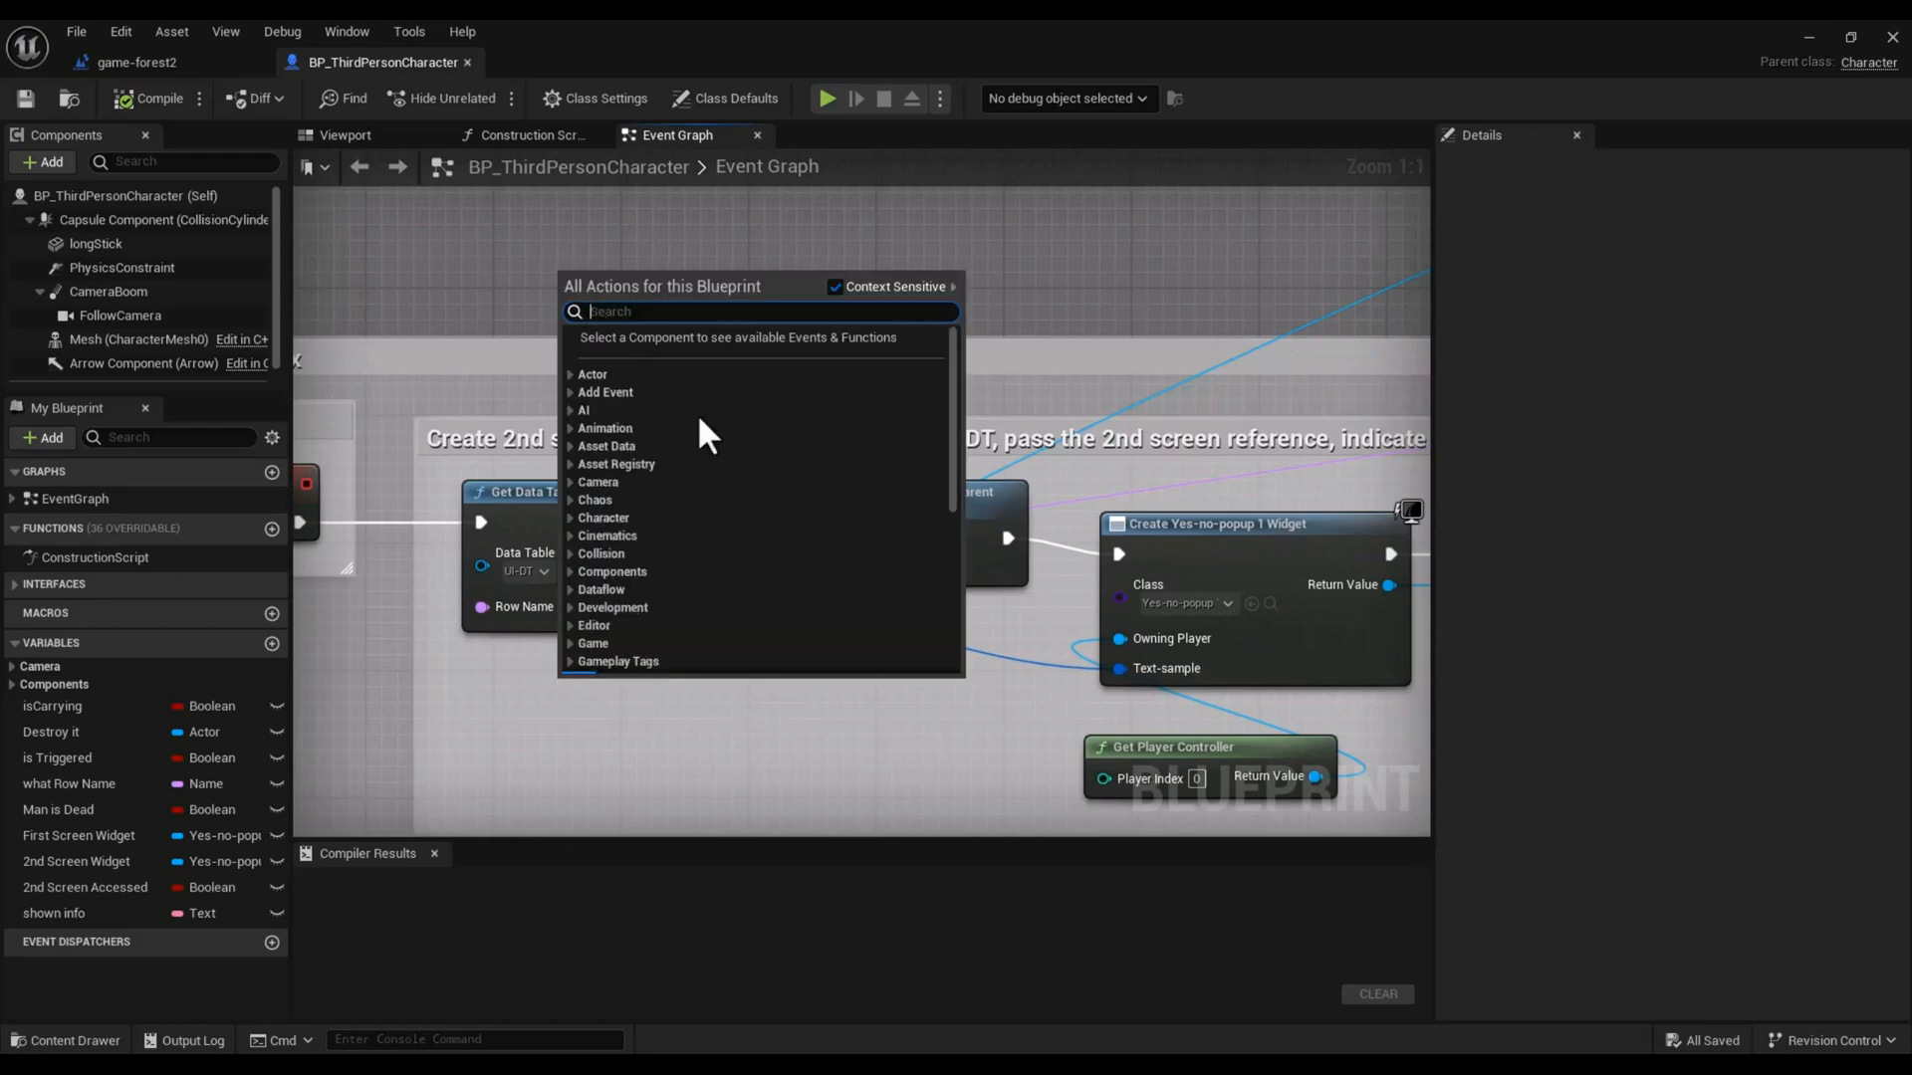
right_click(1075, 328)
left_click(961, 329)
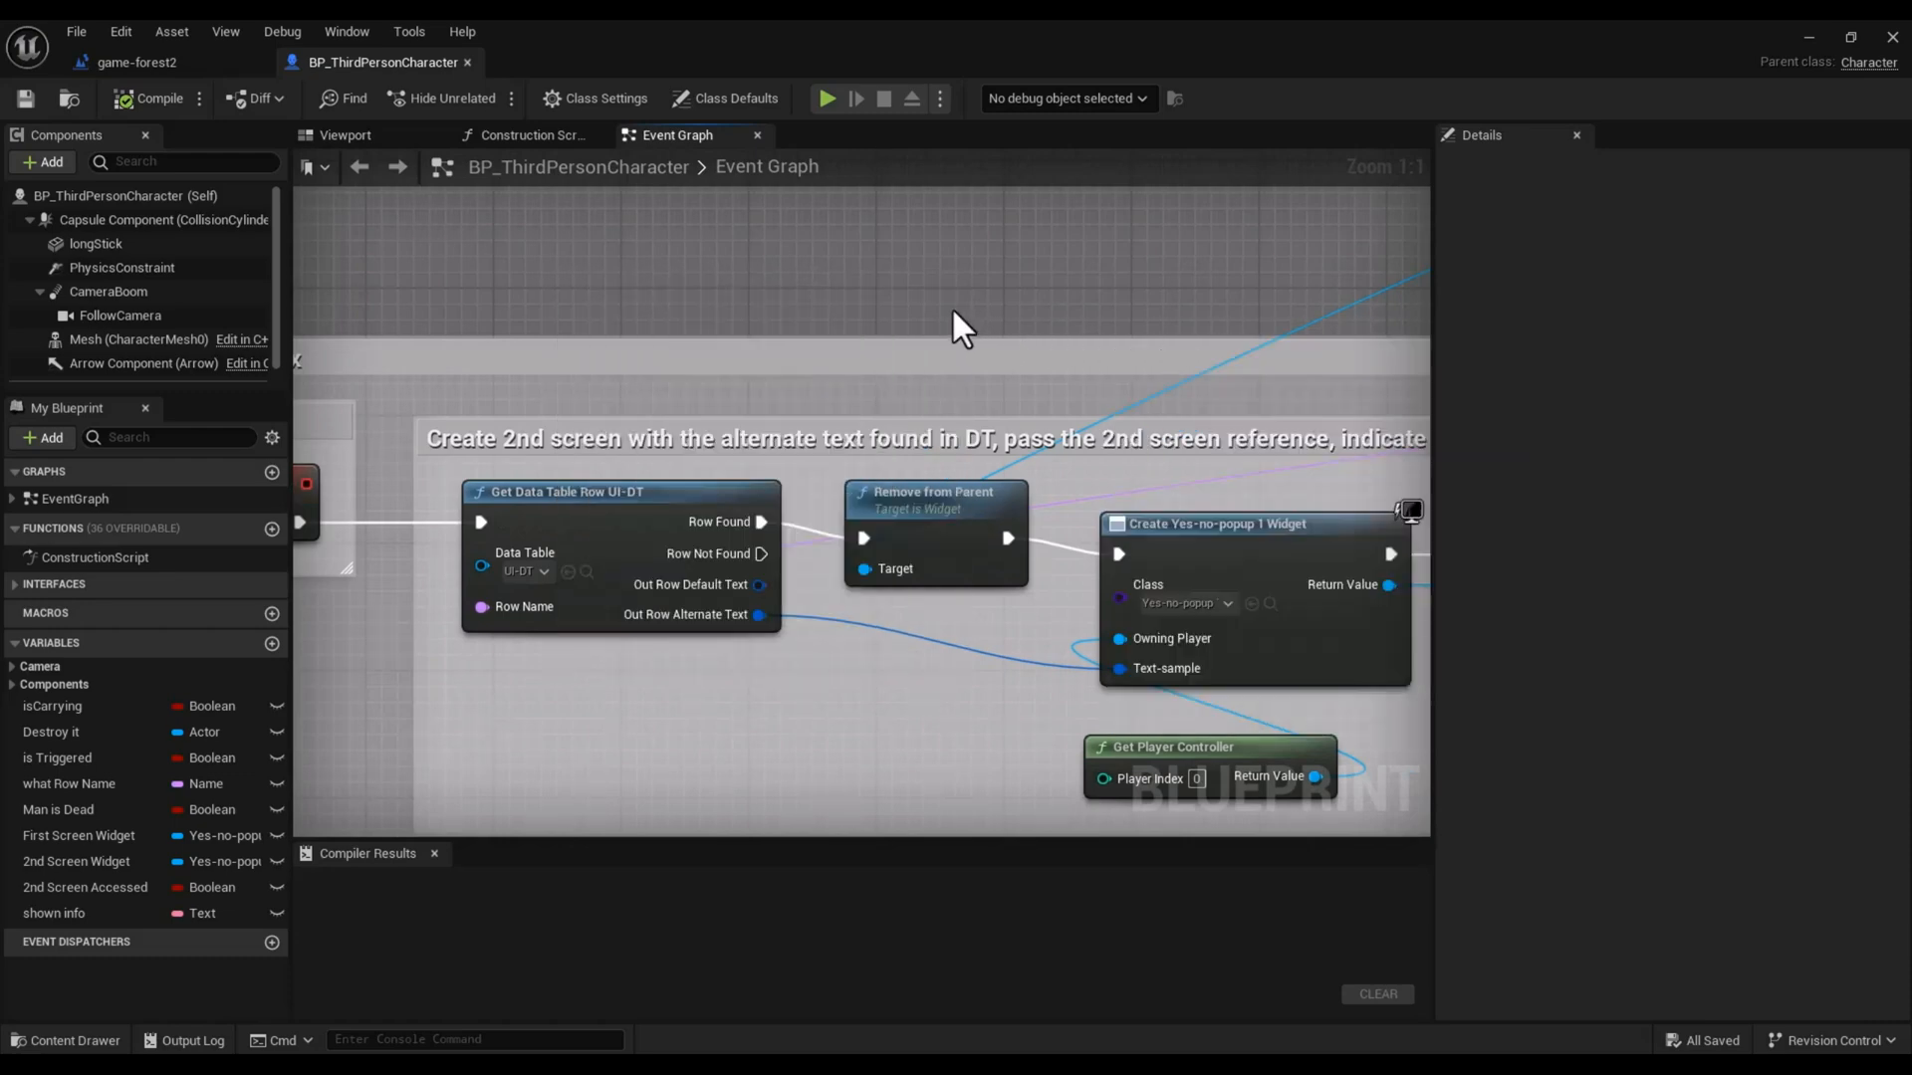
Step: Follow the 2nd screen logic from widget creation and Add to Viewport to the Branch that removes the 2nd Screen Widget
right_click_drag(953, 327, 928, 287)
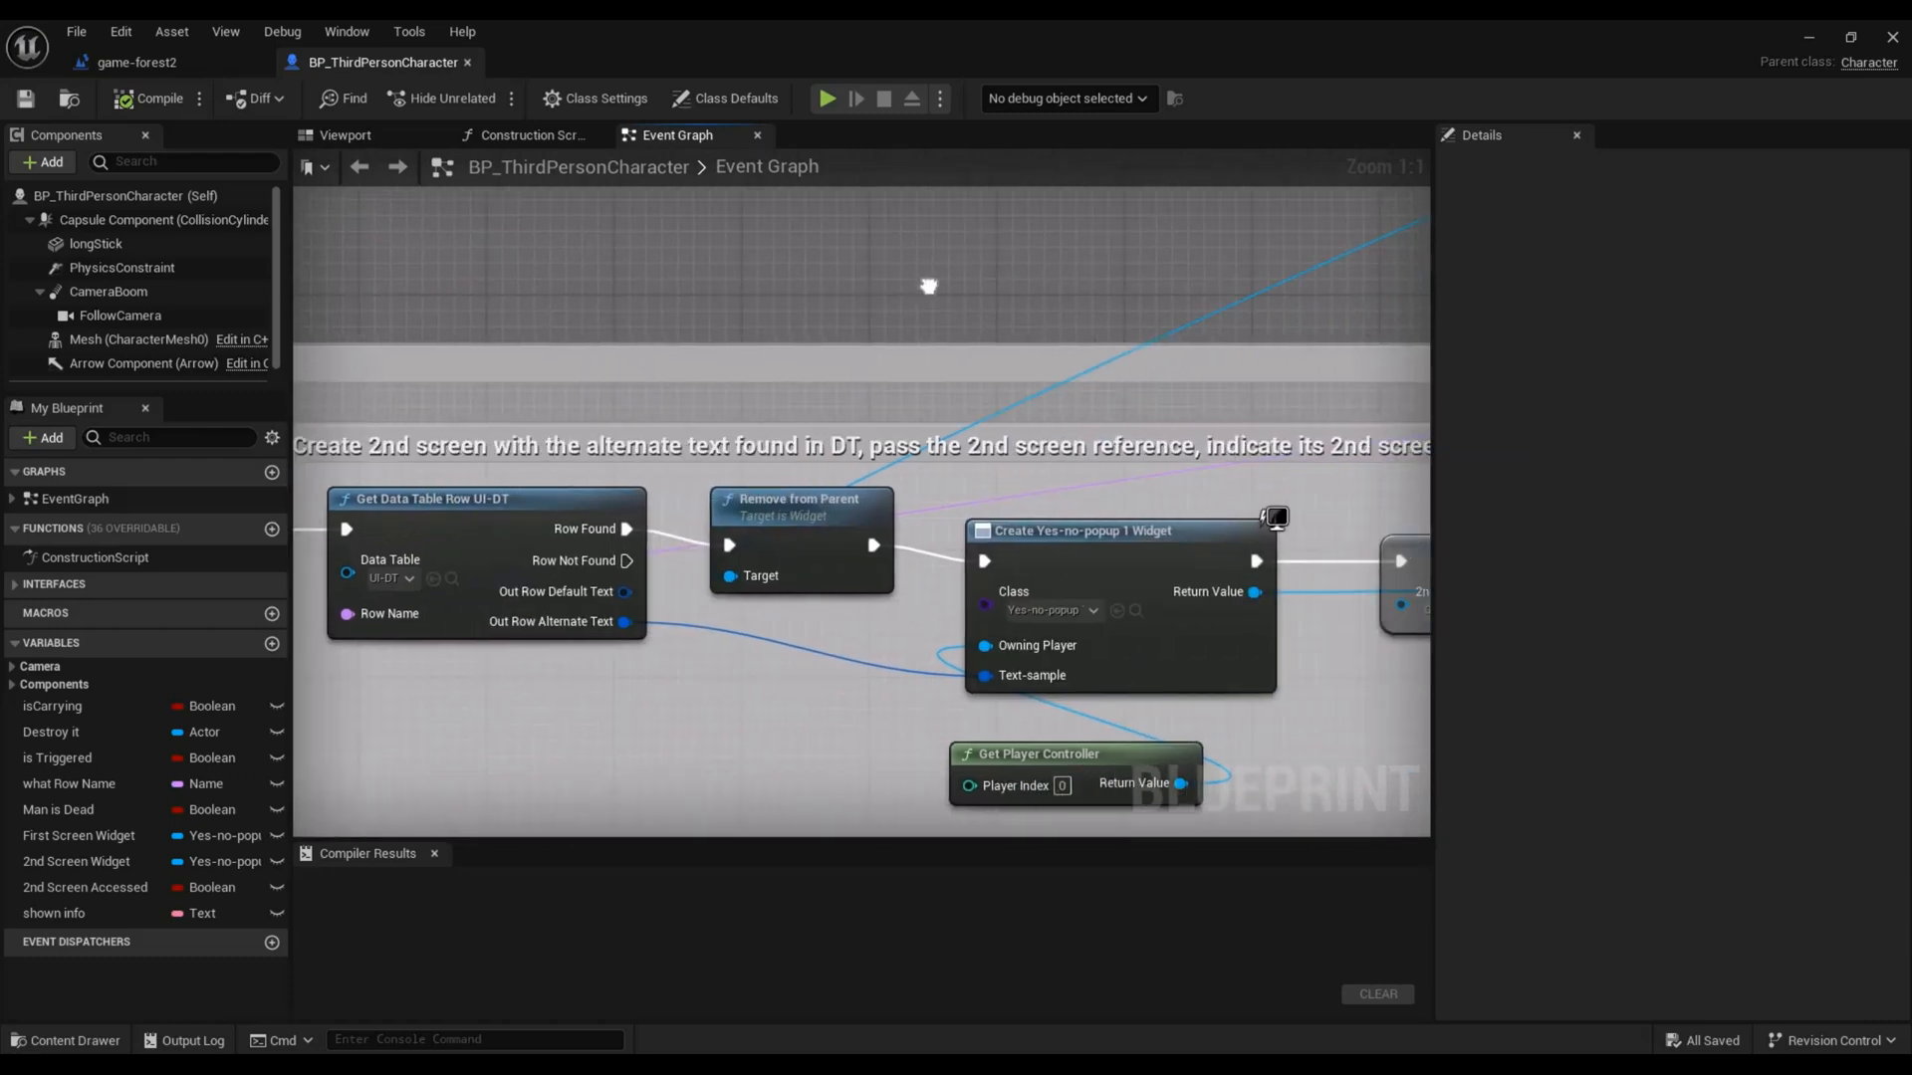
right_click(928, 287)
left_click(677, 299)
right_click_drag(791, 237, 389, 288)
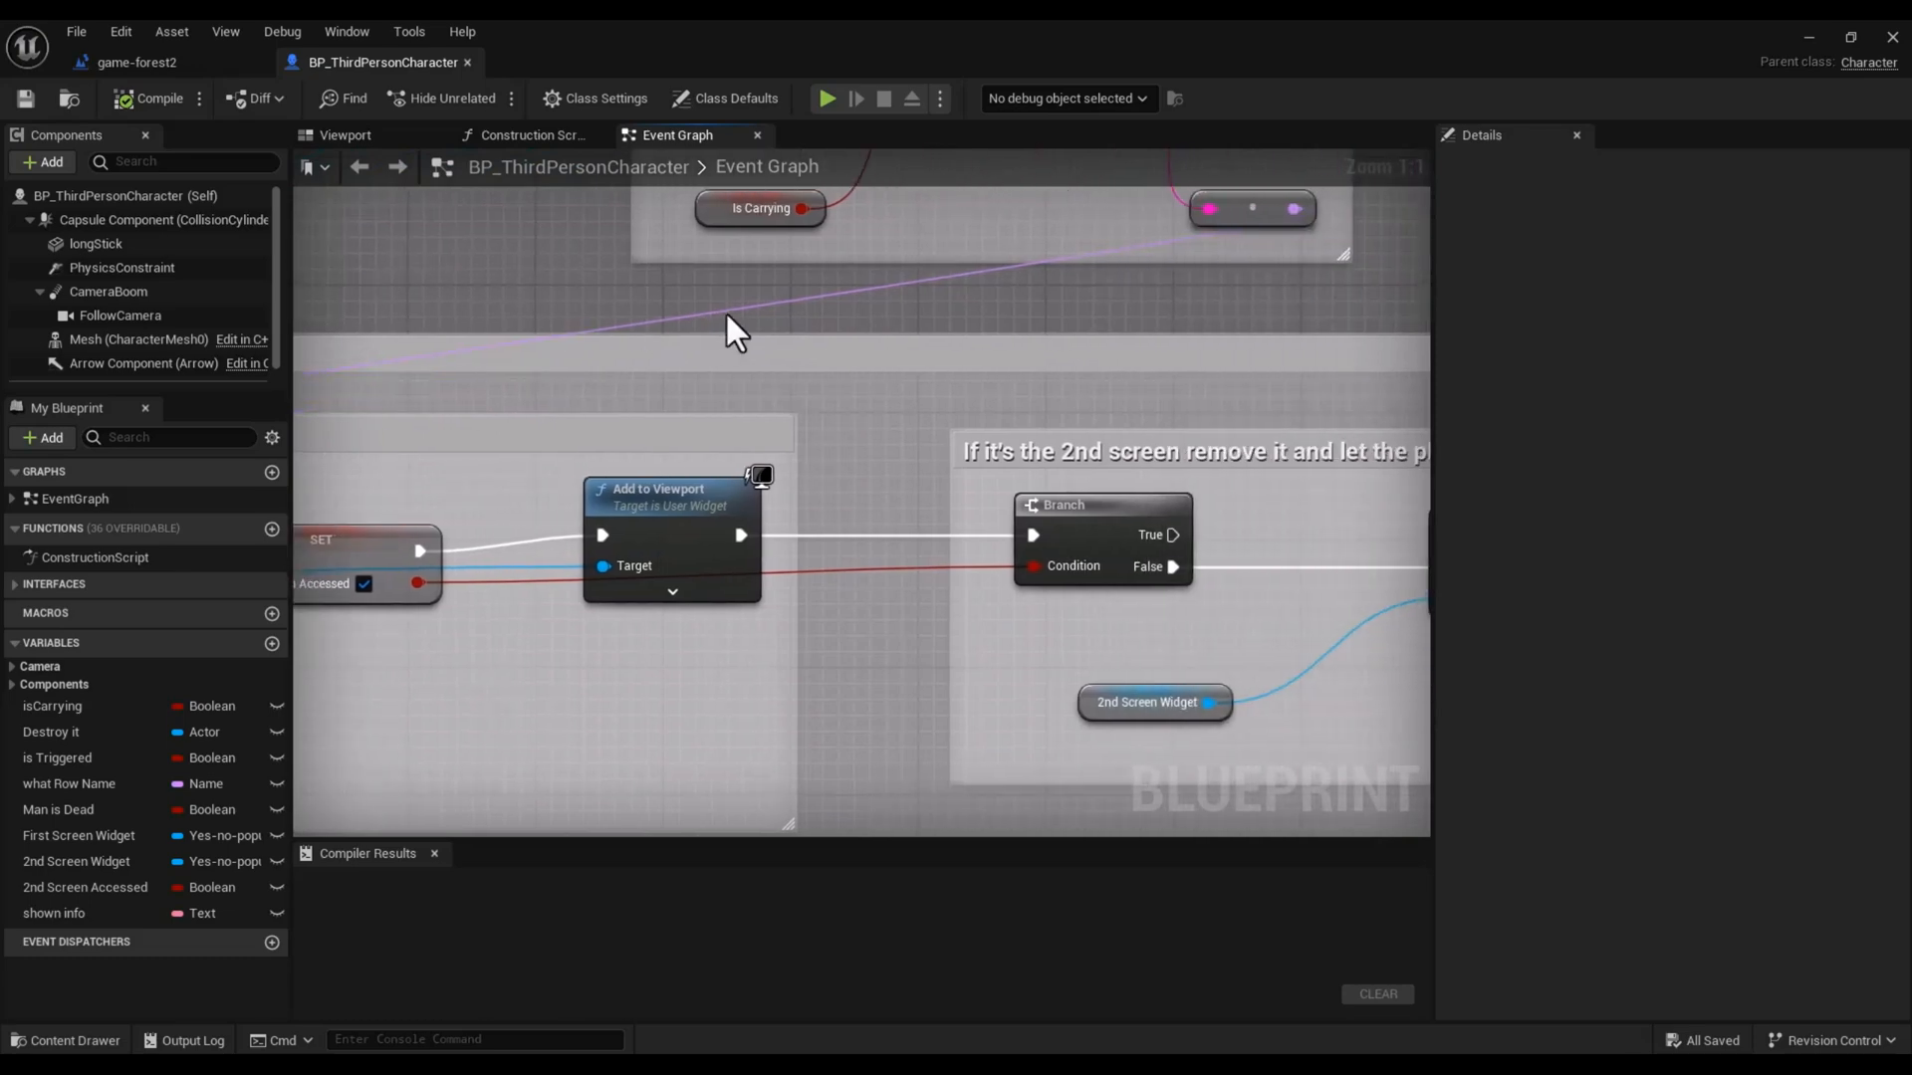
right_click_drag(862, 319, 384, 269)
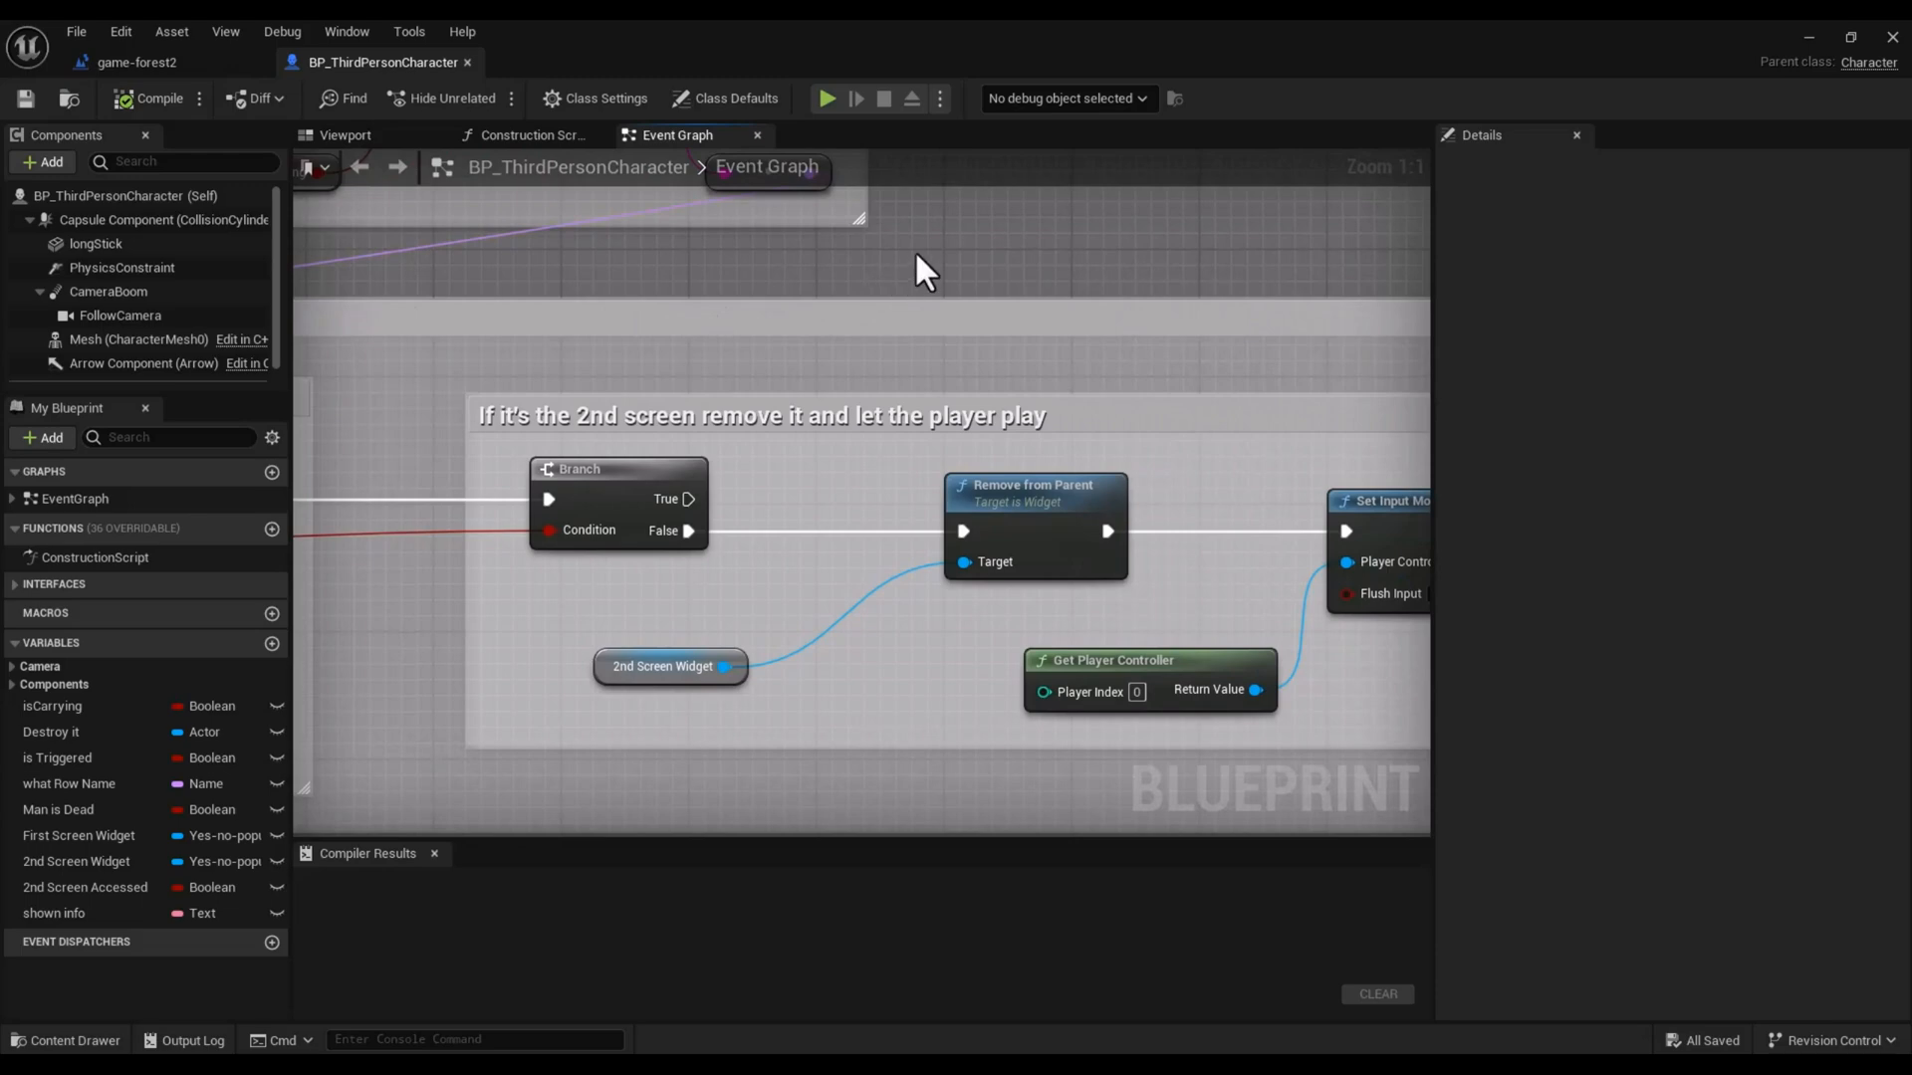
right_click_drag(906, 252, 543, 236)
right_click(1025, 469)
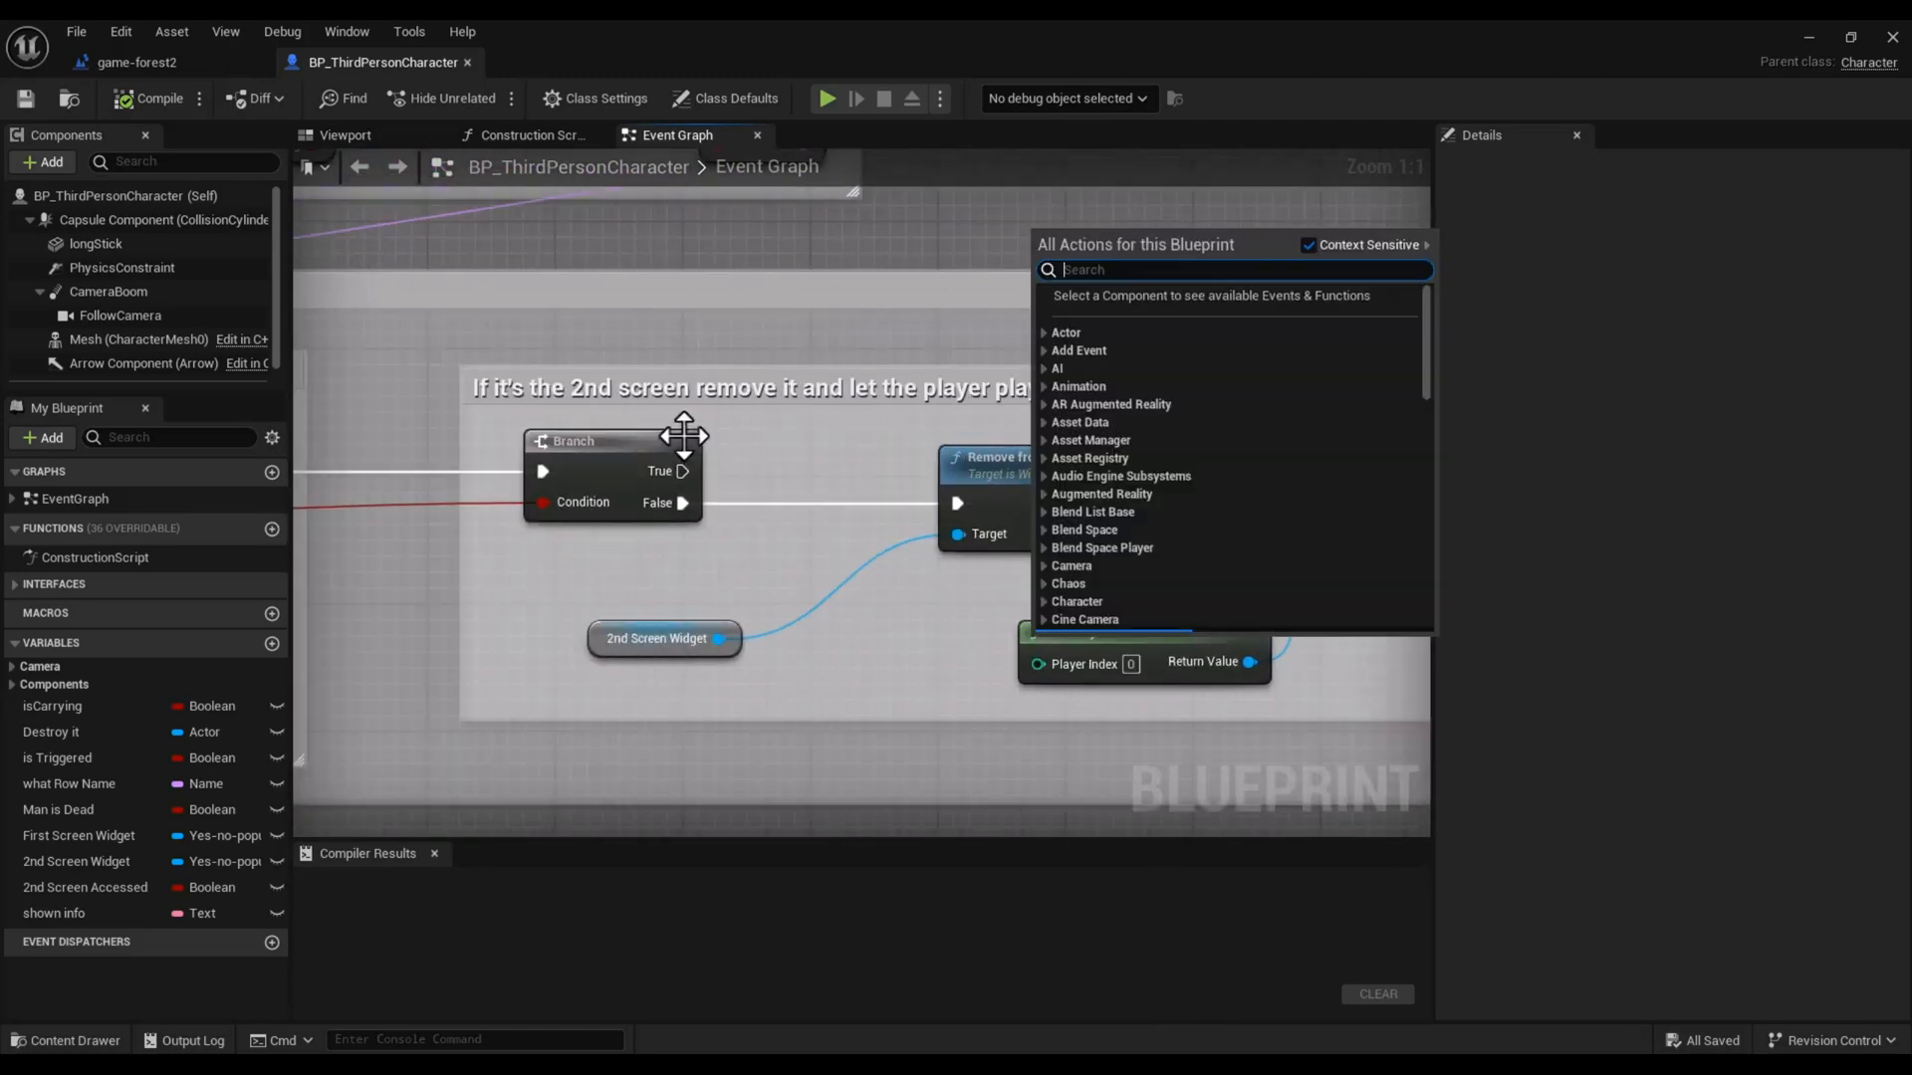
Step: Review the group for picking up the stick, including the detach, attach and Is Carrying nodes and Event Pick Up Stick
scroll(880, 256, "down", 9)
right_click_drag(1109, 713, 1248, 532)
scroll(858, 572, "up", 6)
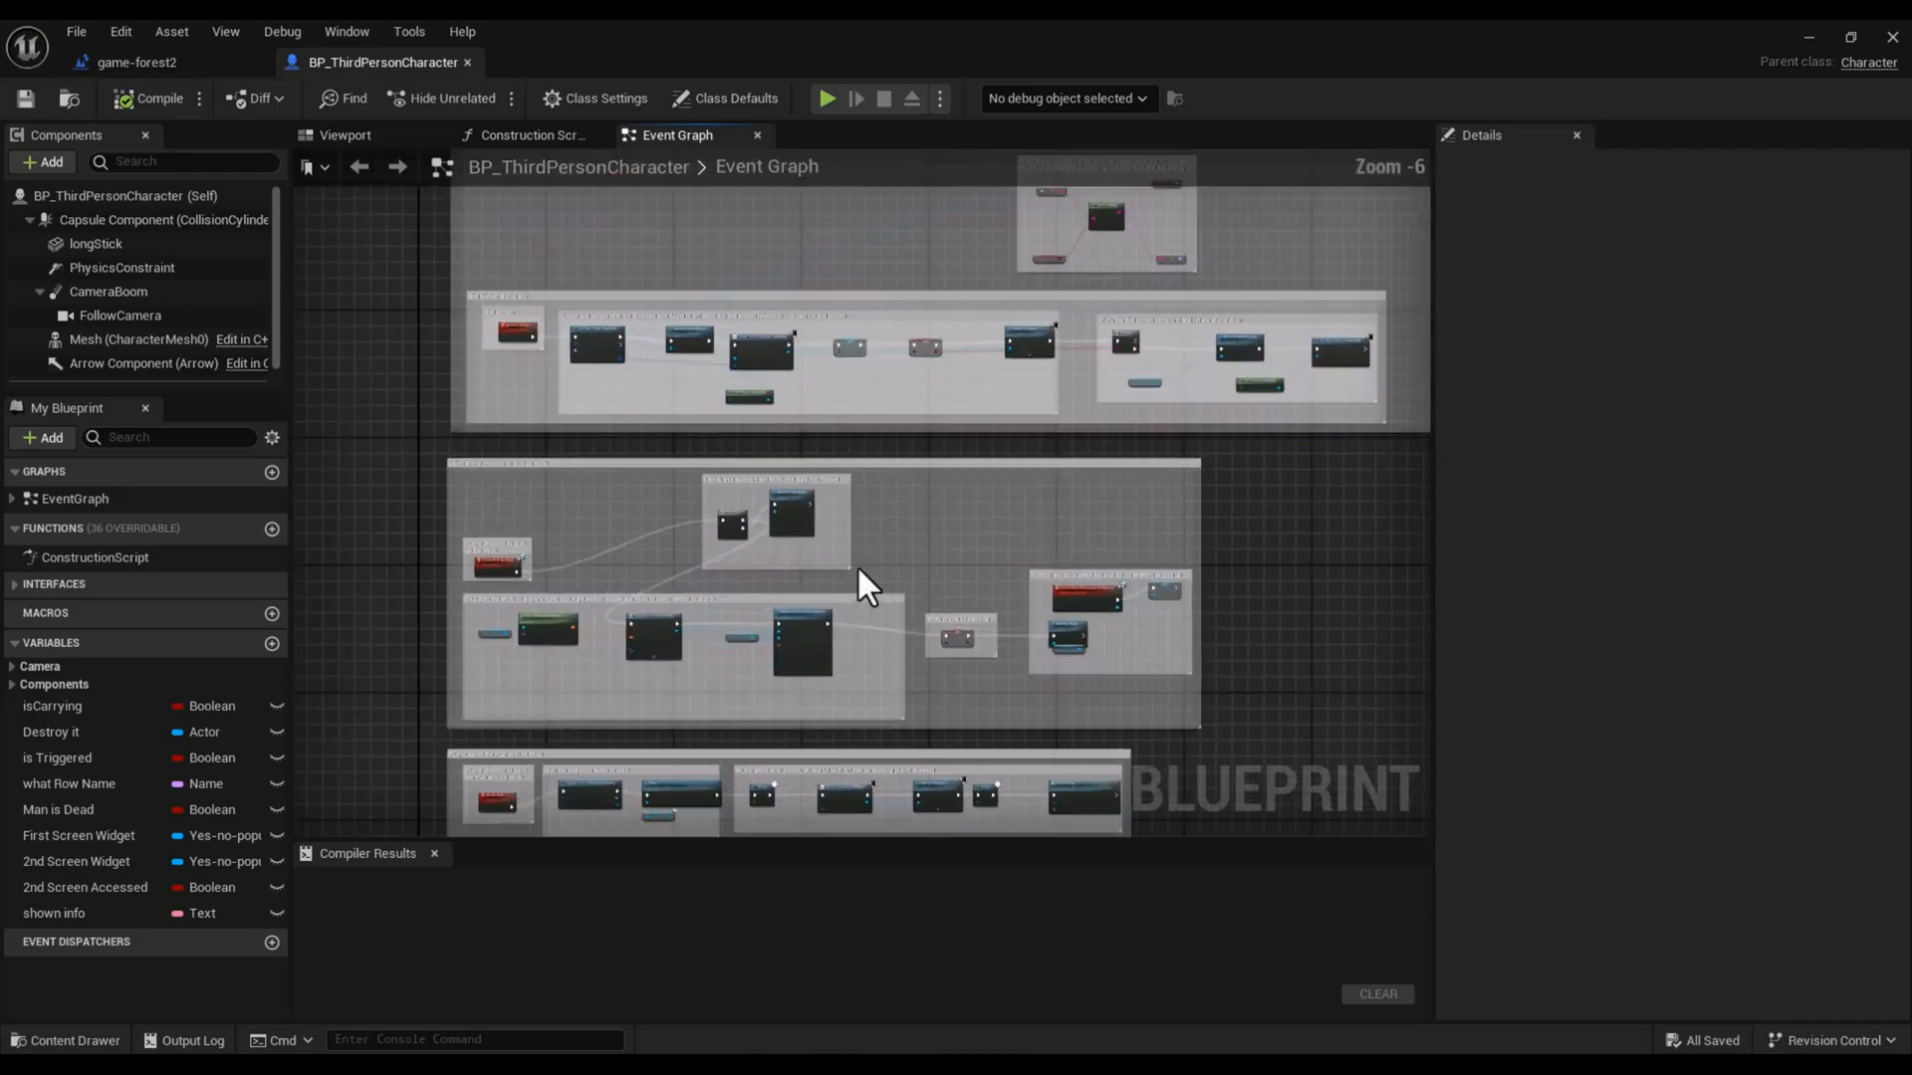
scroll(858, 572, "down", 3)
scroll(856, 564, "up", 3)
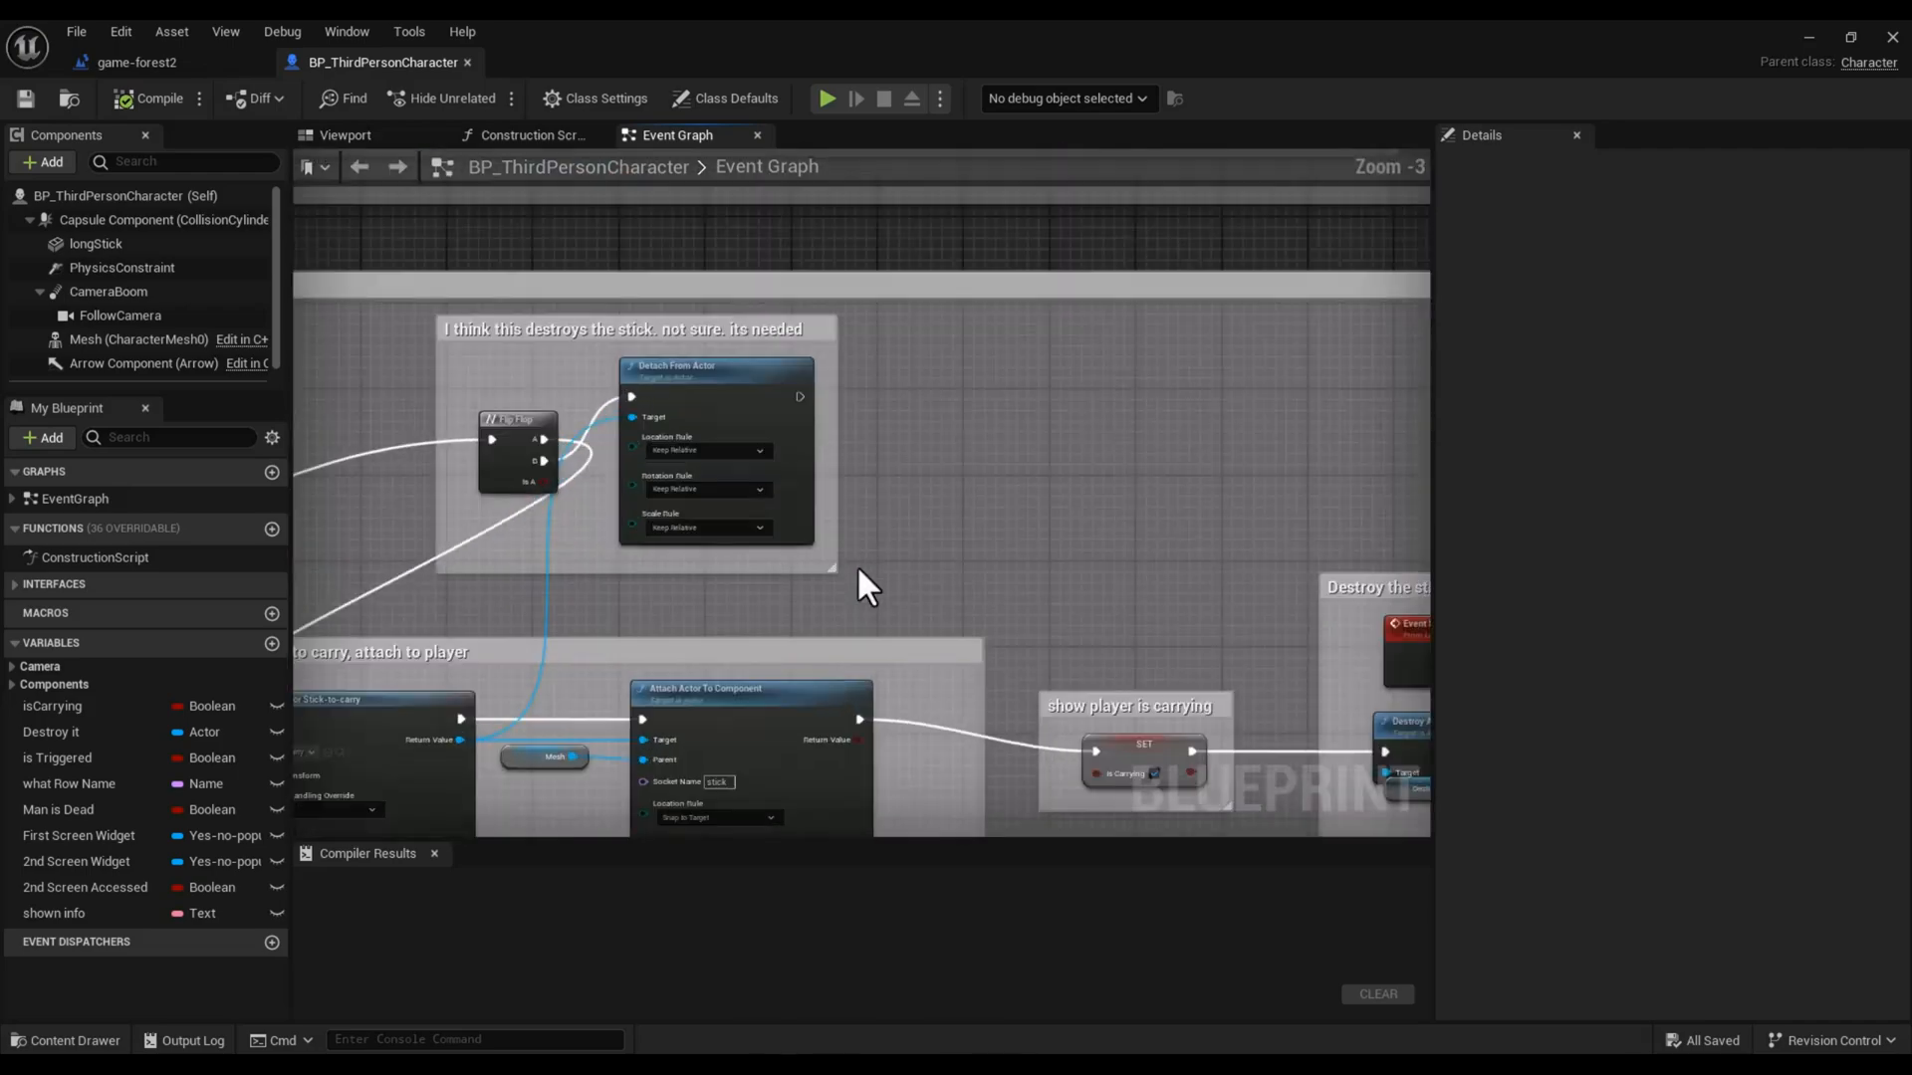
right_click_drag(894, 552, 739, 546)
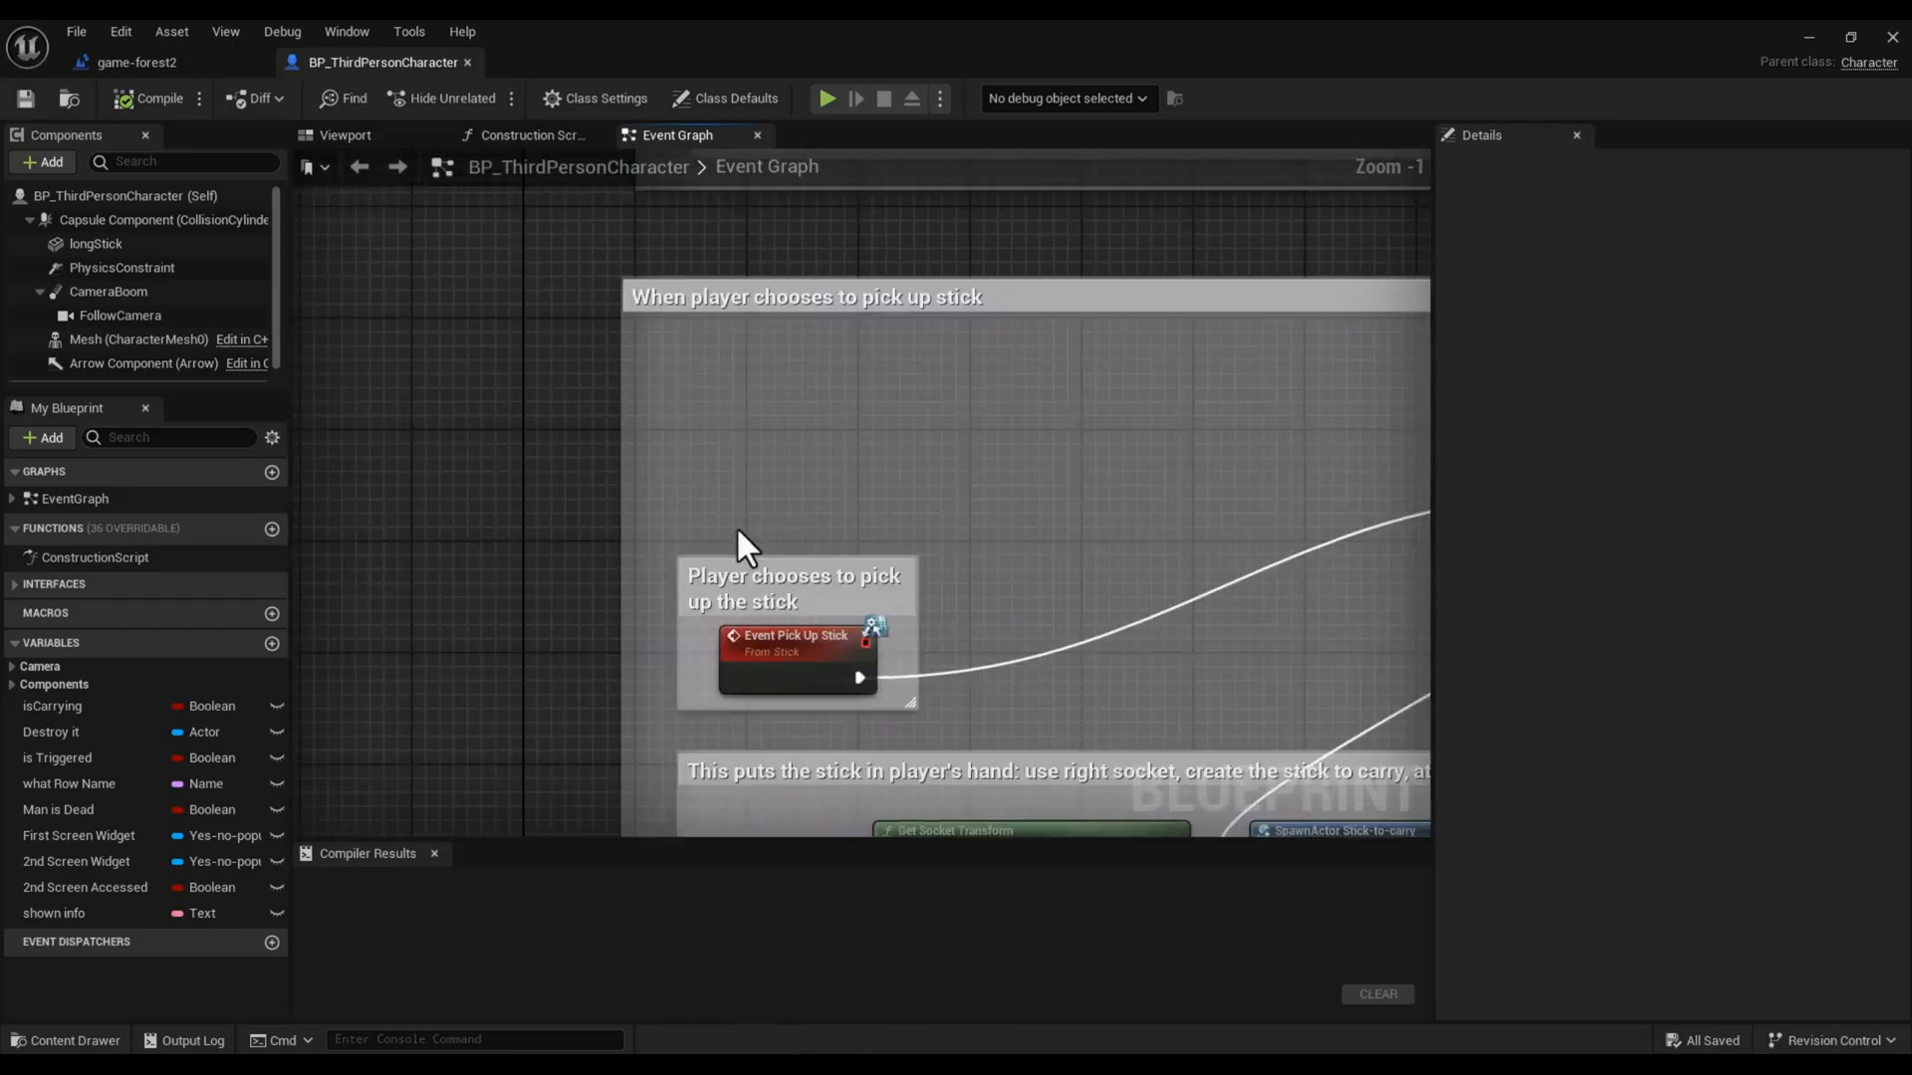
scroll(738, 547, "down", 3)
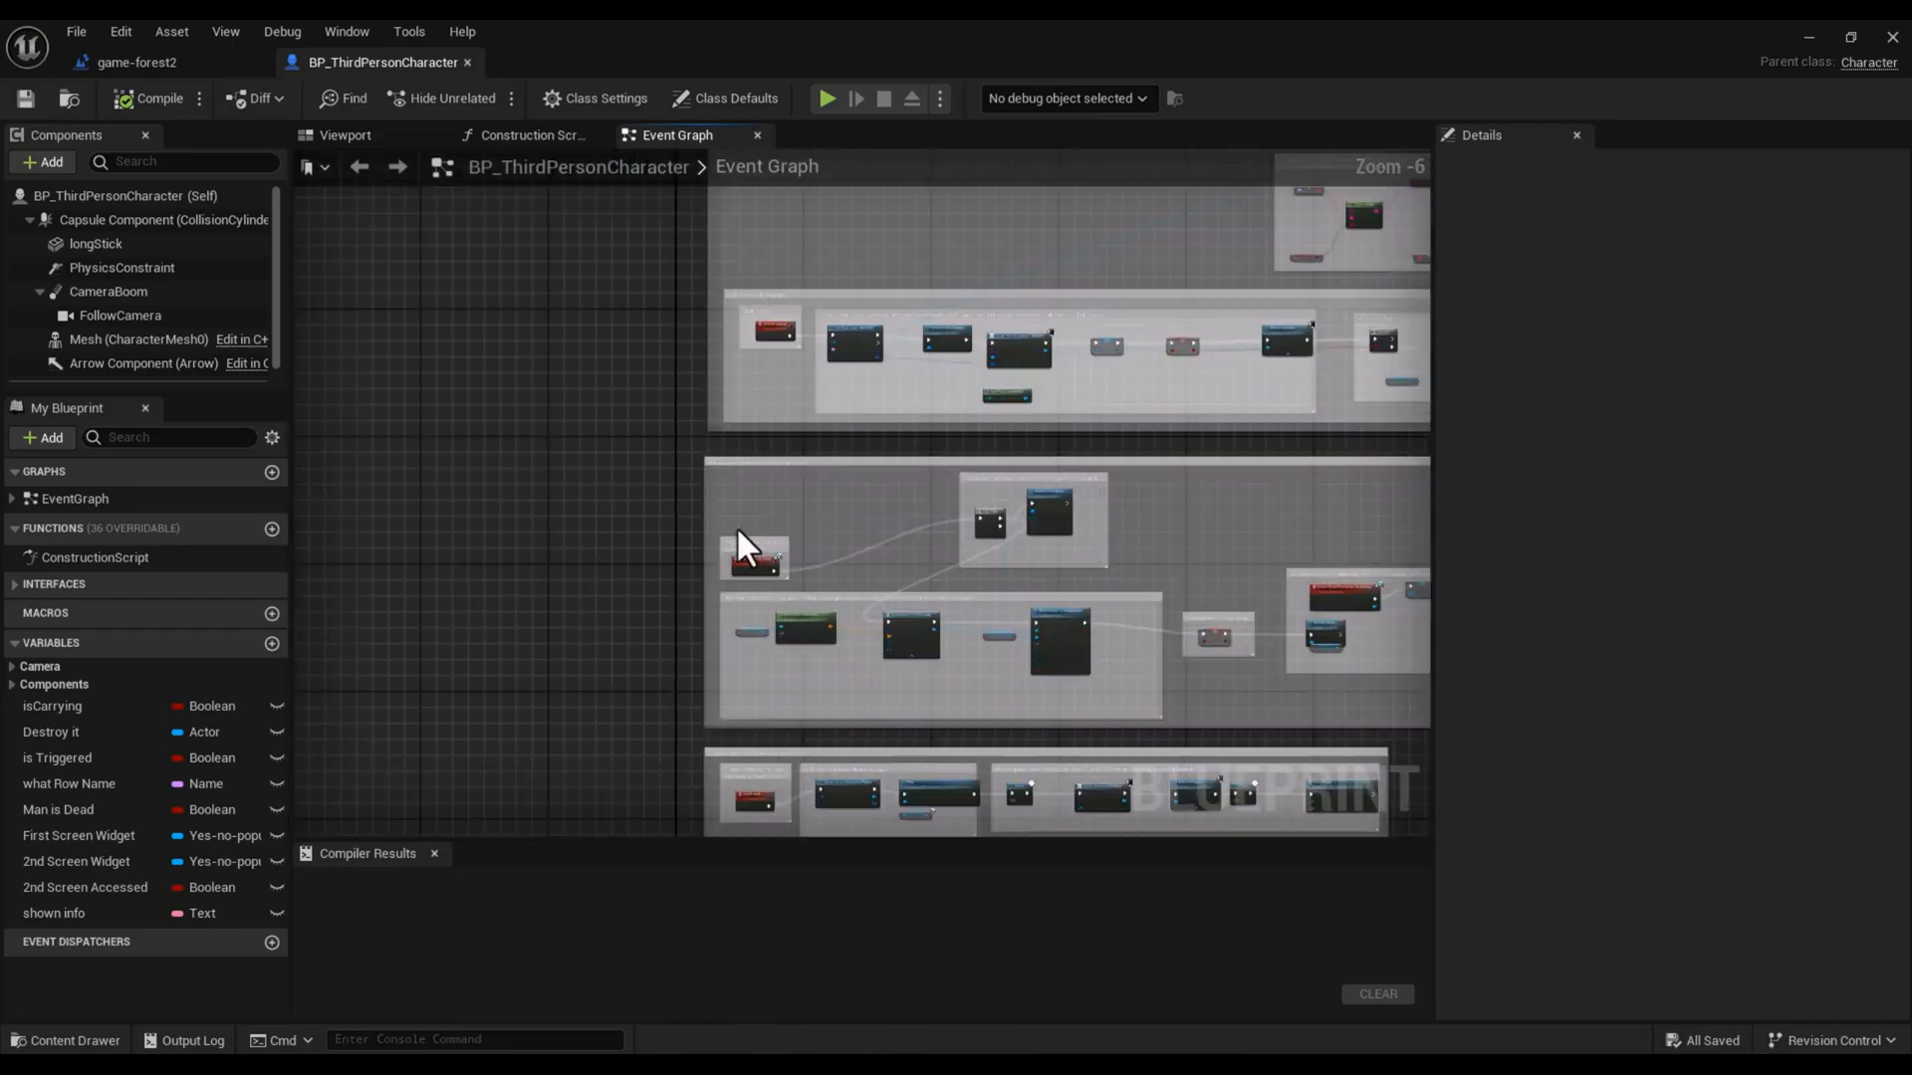
Step: Inspect the death walk custom event and its level sequence in the group for saving the man with no stick
right_click_drag(564, 568, 551, 276)
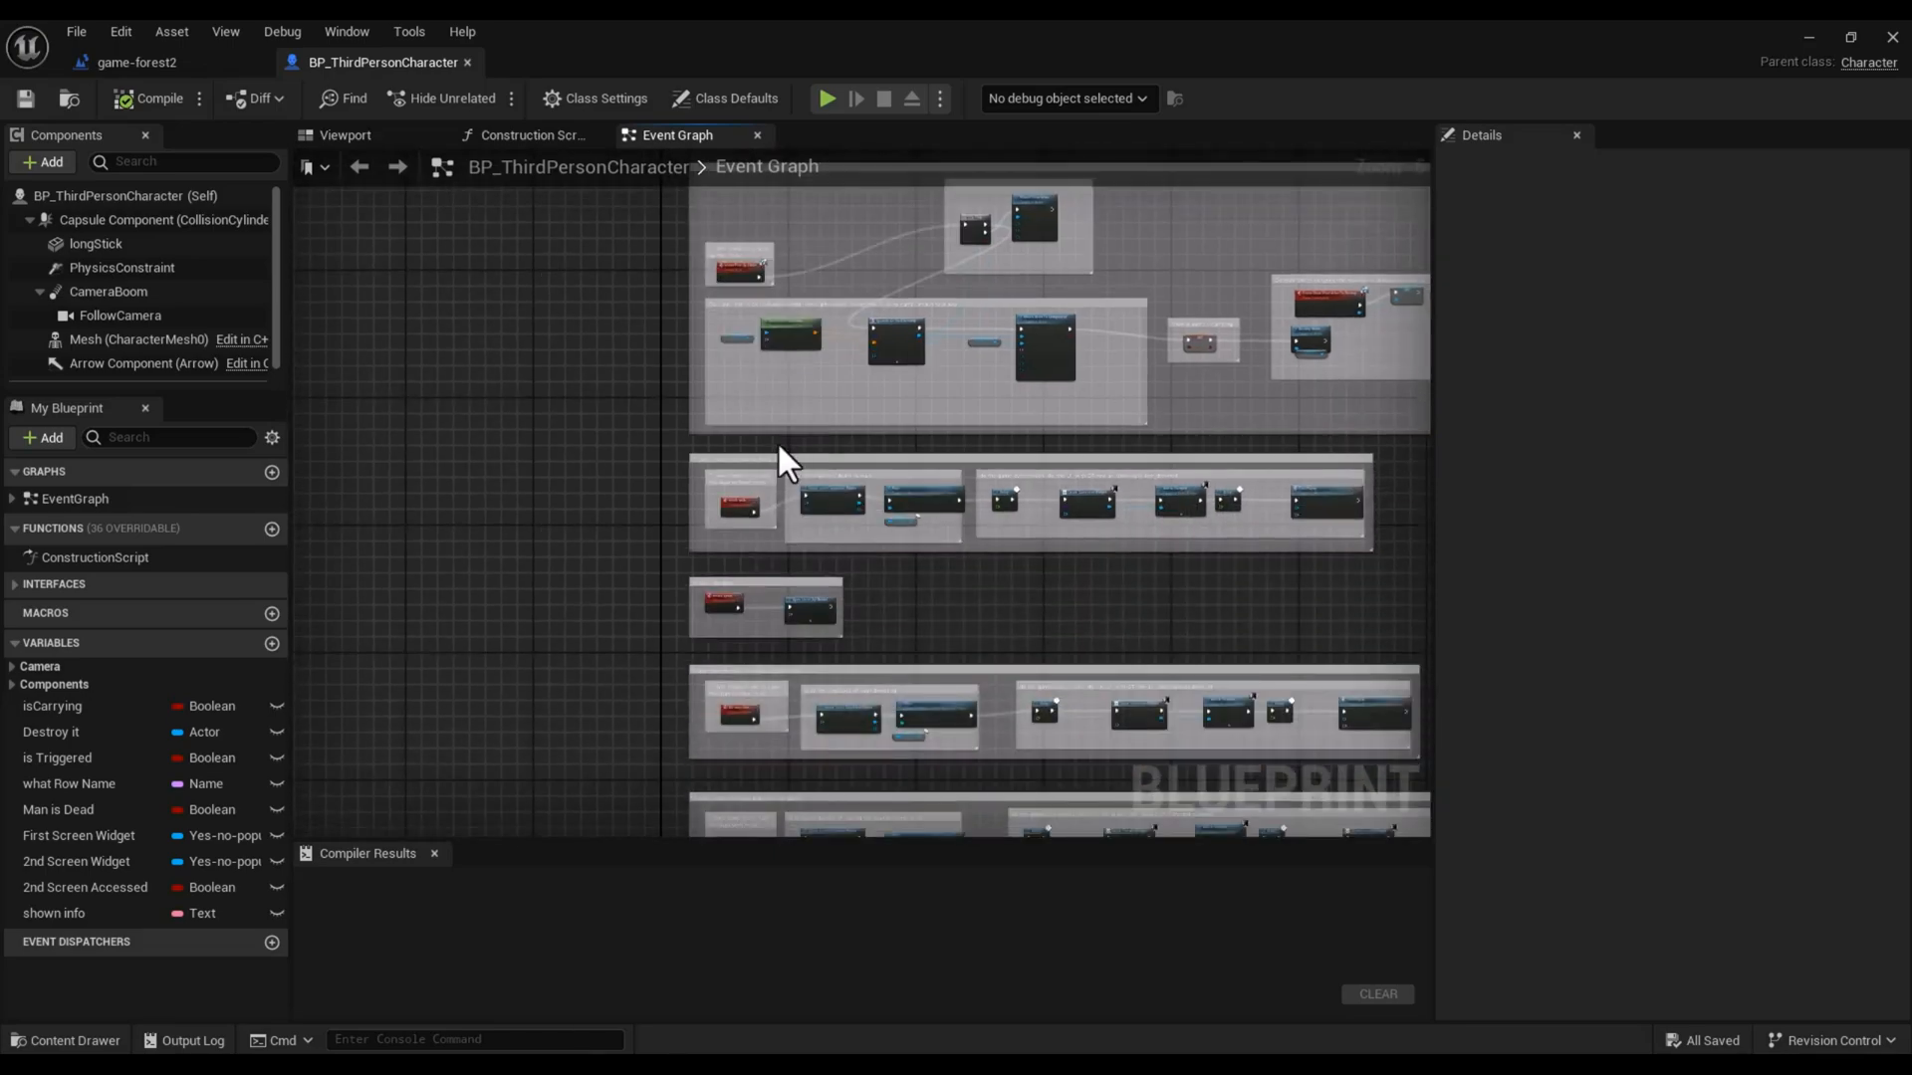
scroll(777, 440, "up", 6)
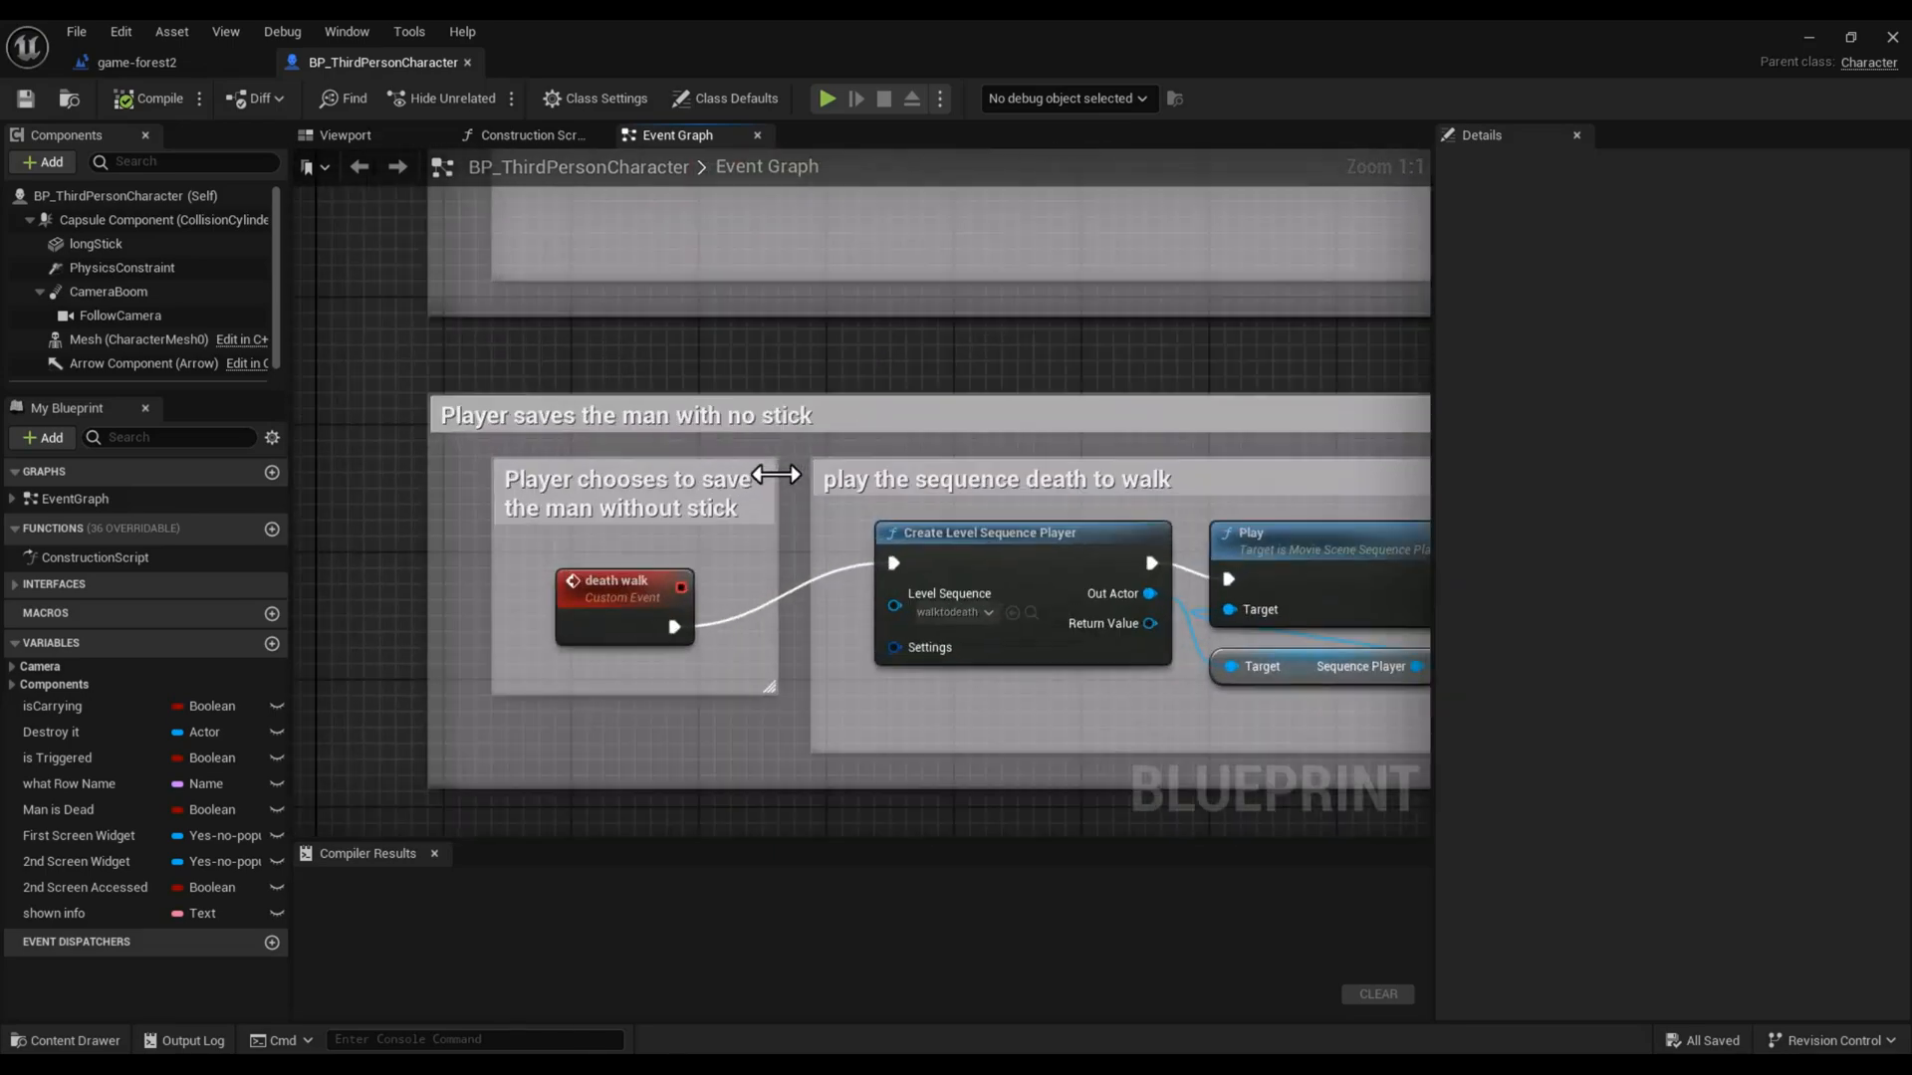
scroll(776, 475, "down", 6)
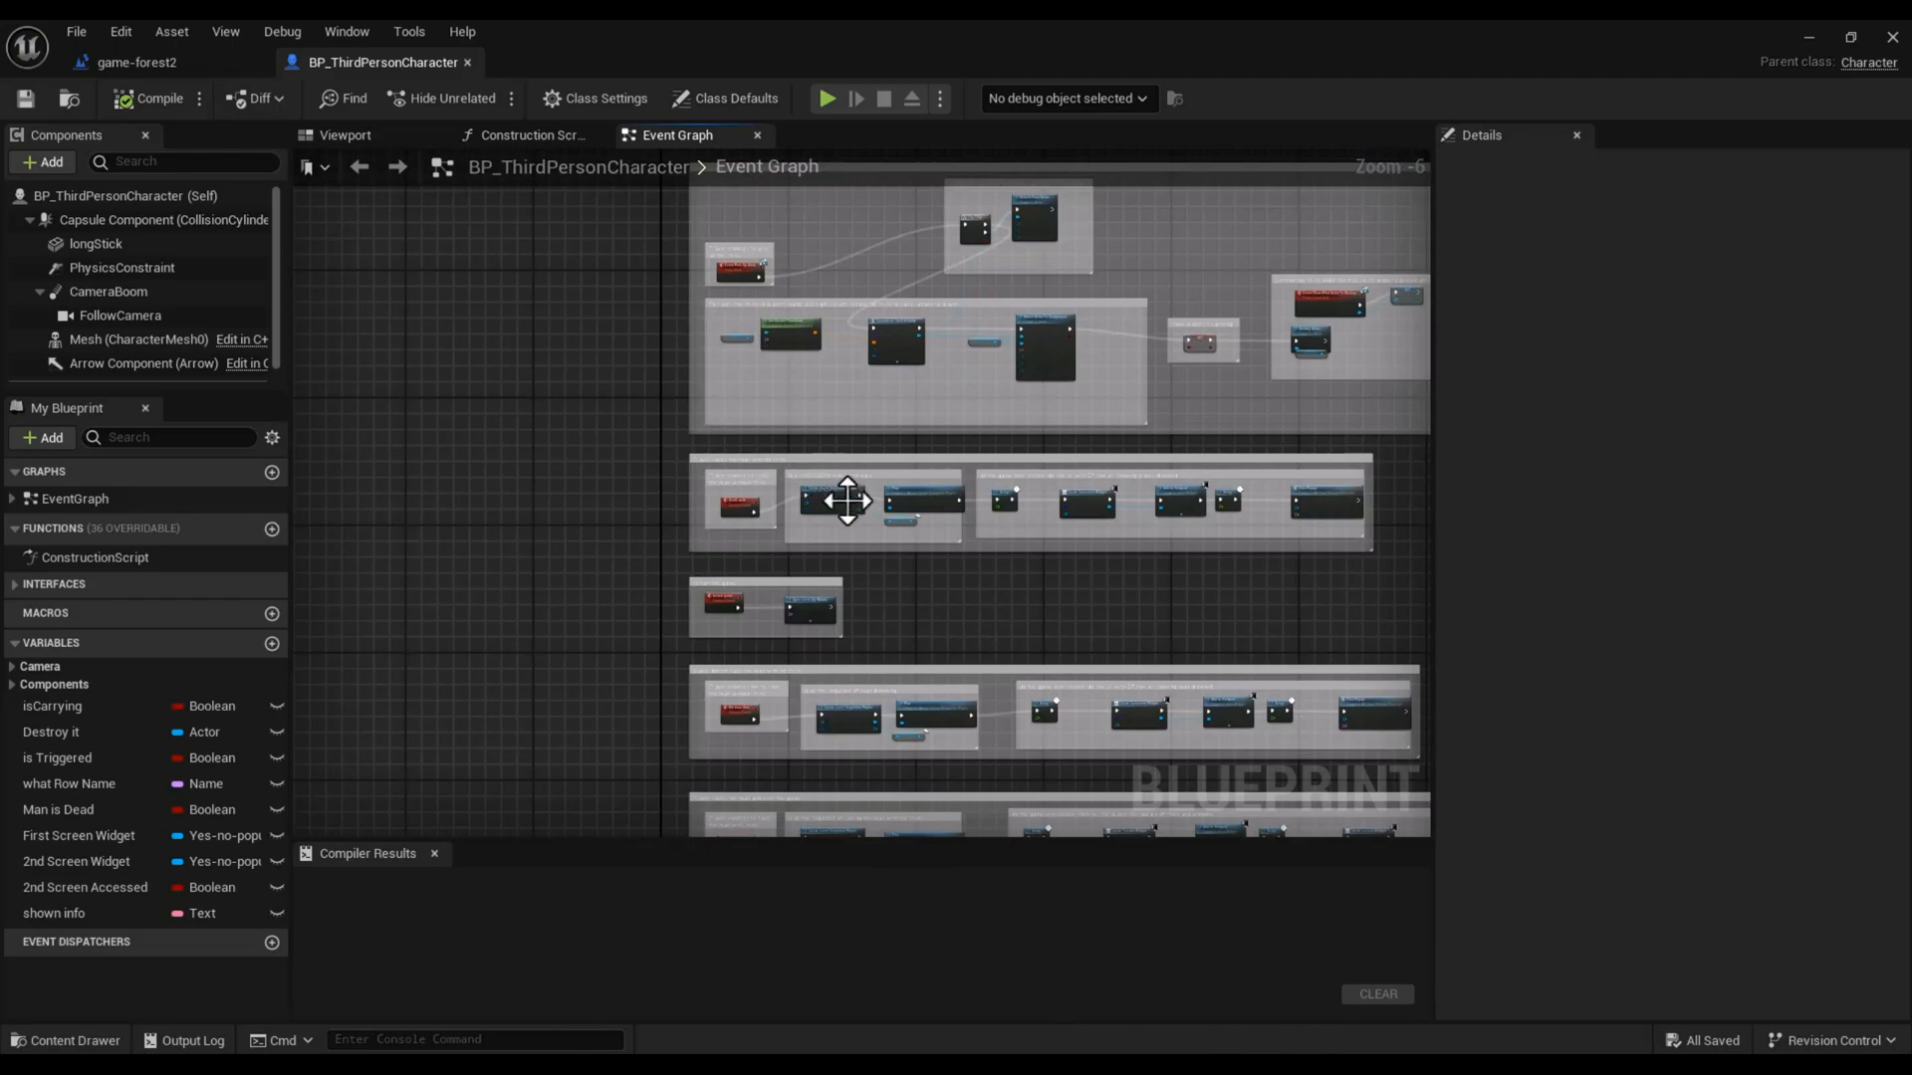
scroll(755, 612, "up", 2)
scroll(755, 611, "down", 3)
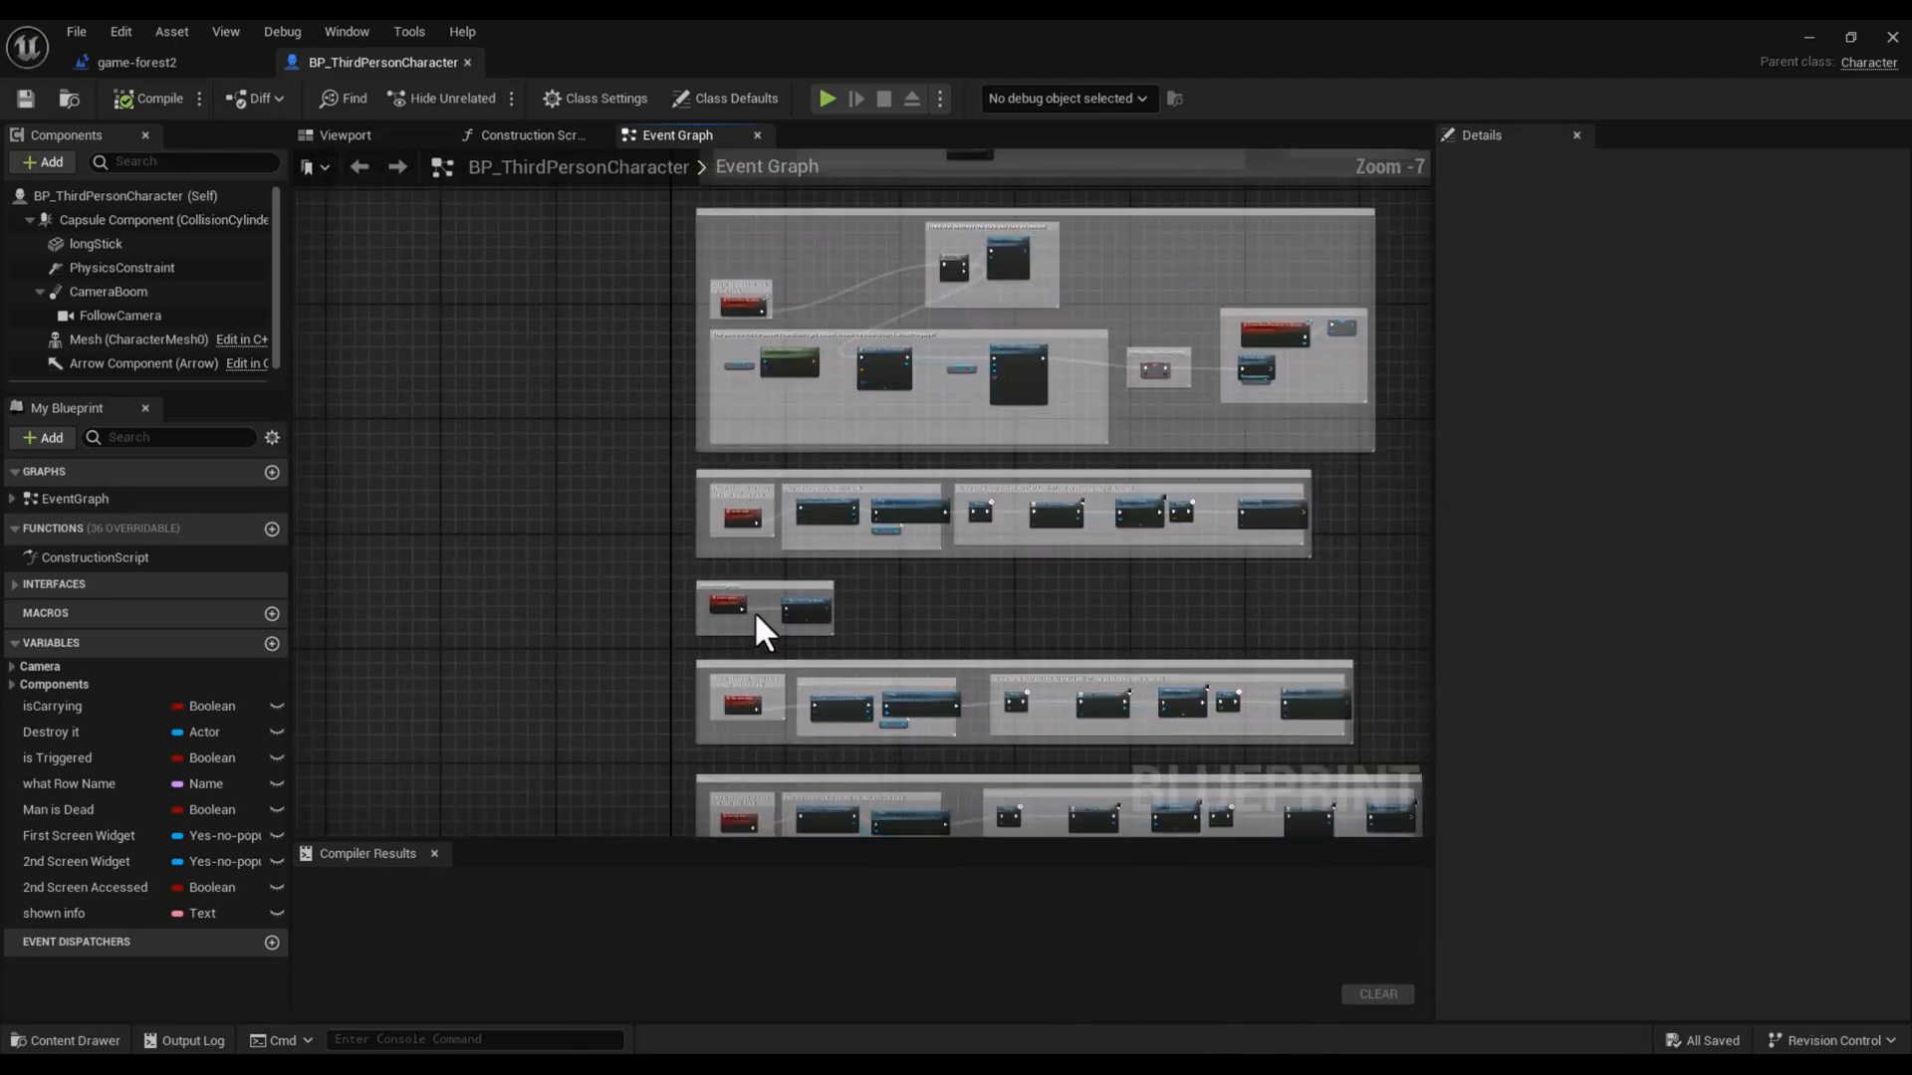
Step: Examine the restart game group and the man dies event with its drowning sequence, for when the player doesn't save the man
right_click(994, 495)
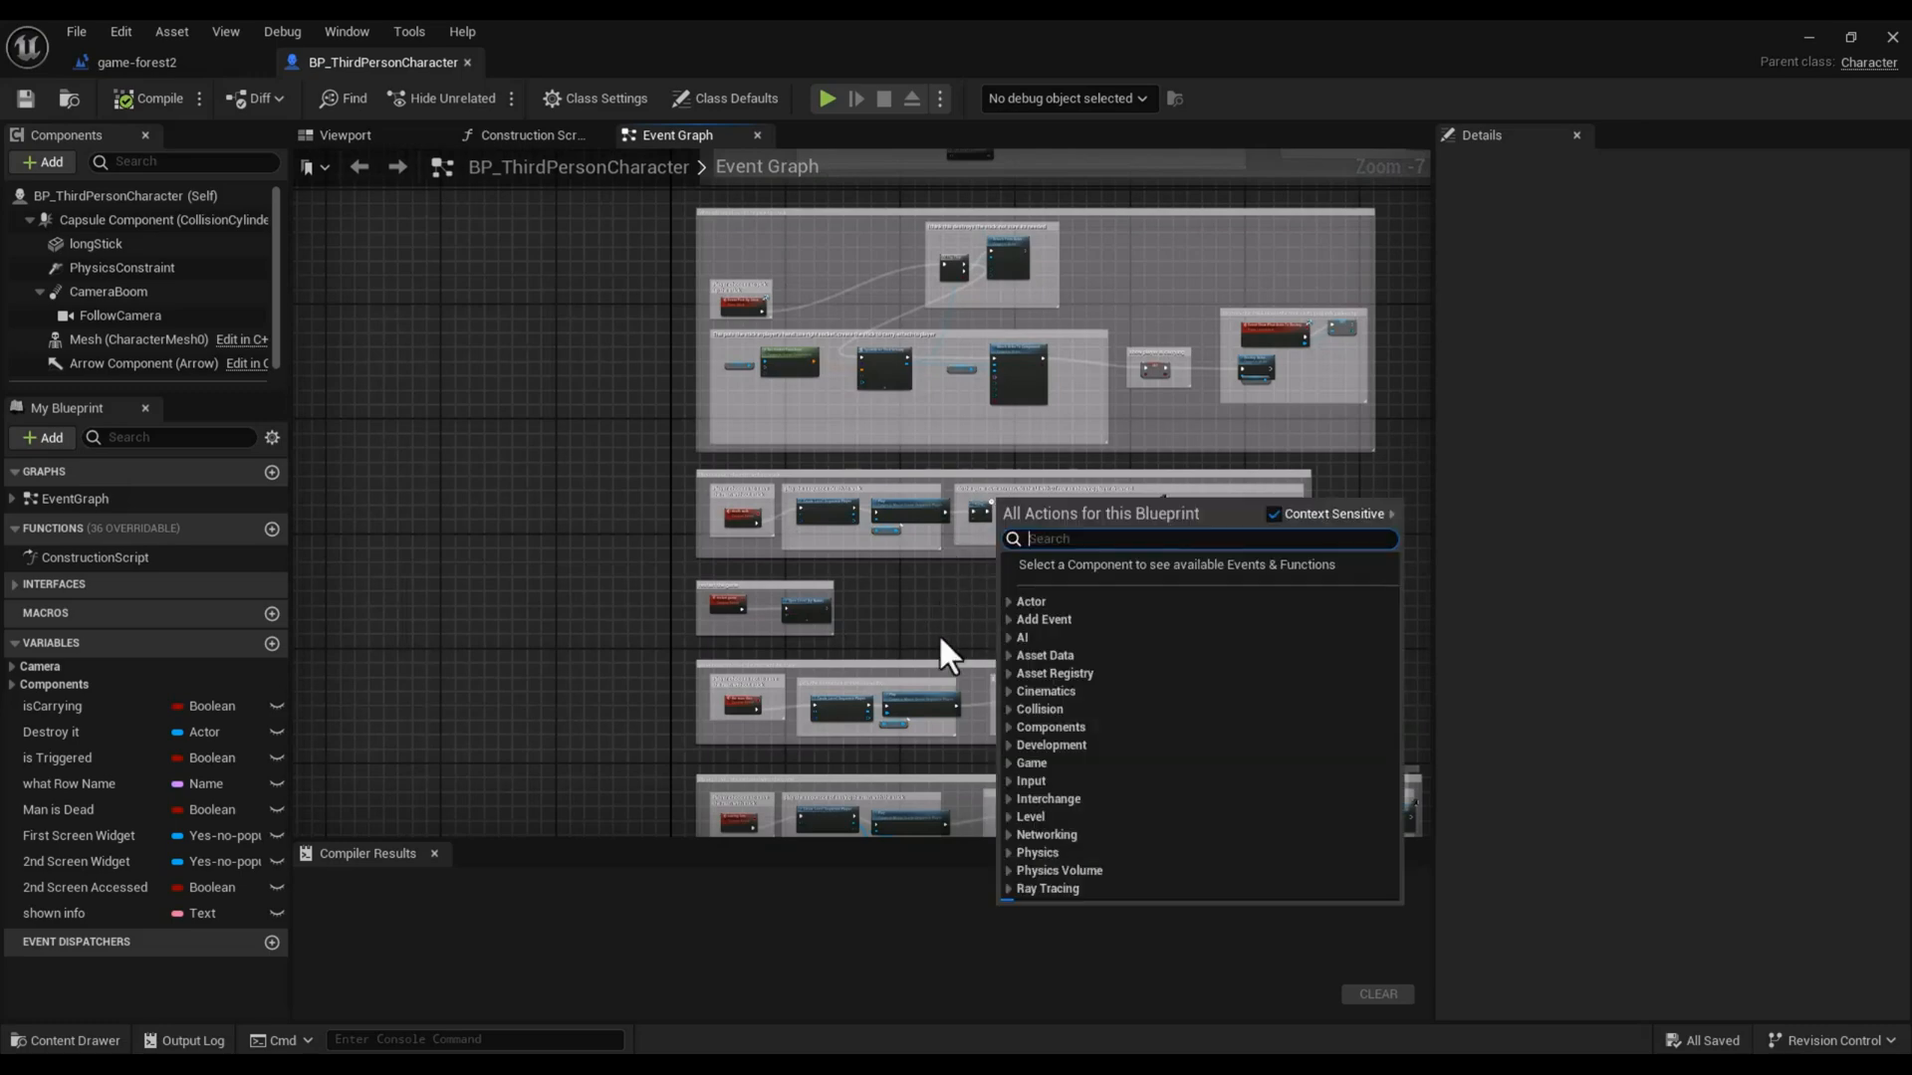
left_click(931, 637)
right_click(941, 641)
left_click(877, 600)
right_click_drag(879, 609, 922, 457)
scroll(933, 570, "up", 5)
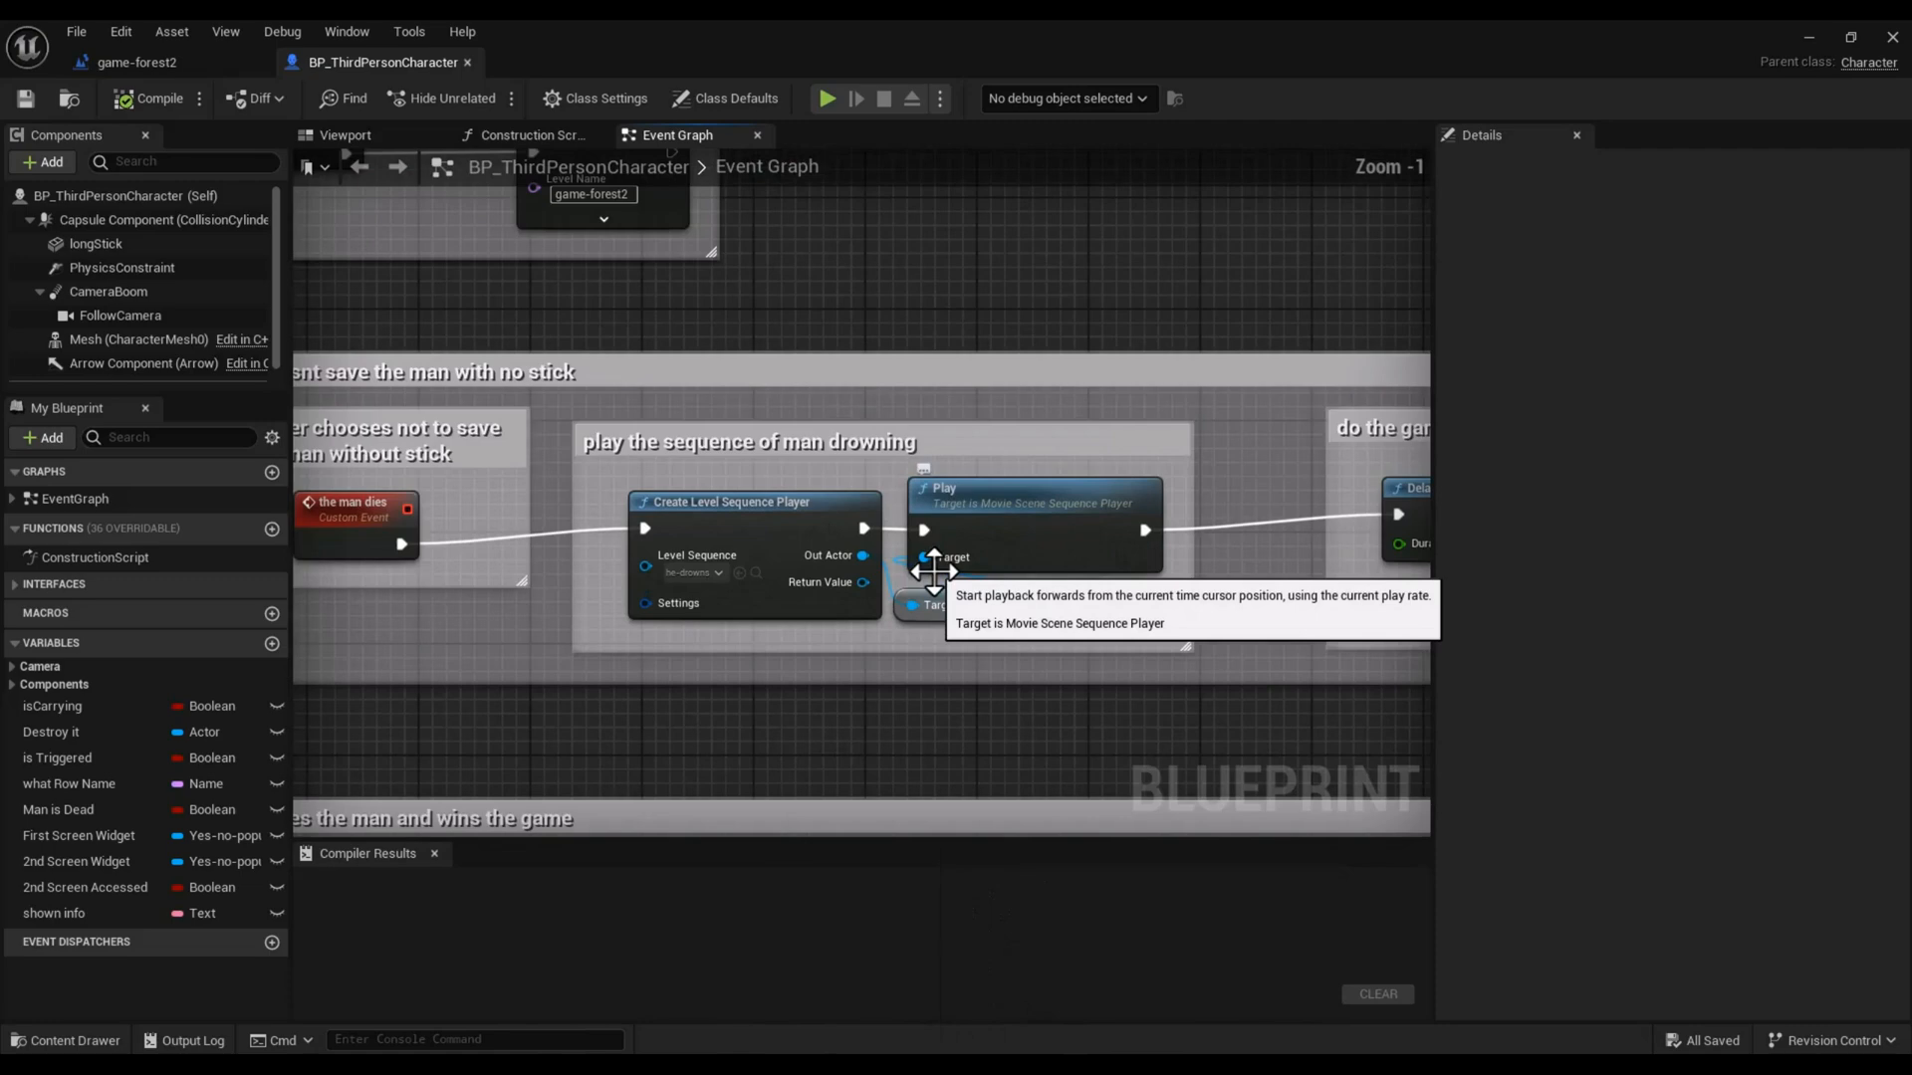
scroll(933, 571, "down", 1)
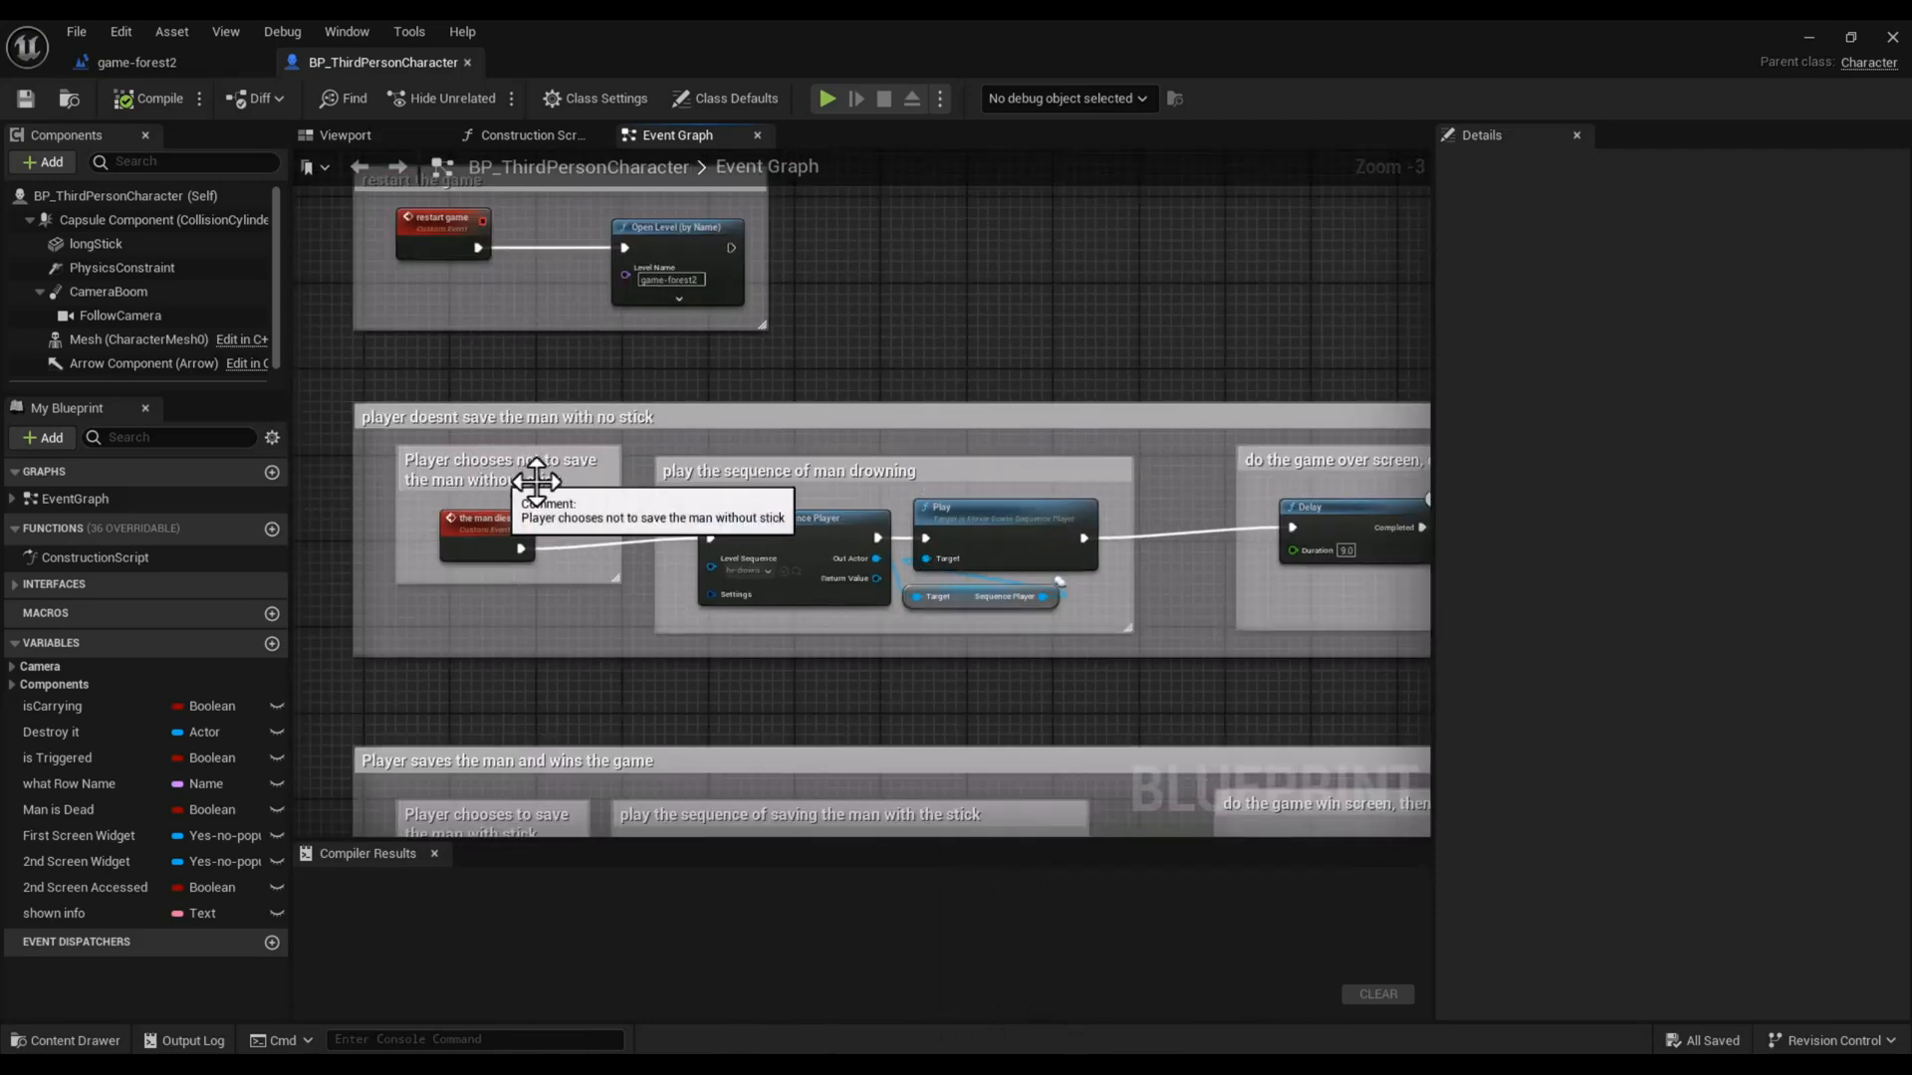
right_click_drag(827, 375, 1070, 414)
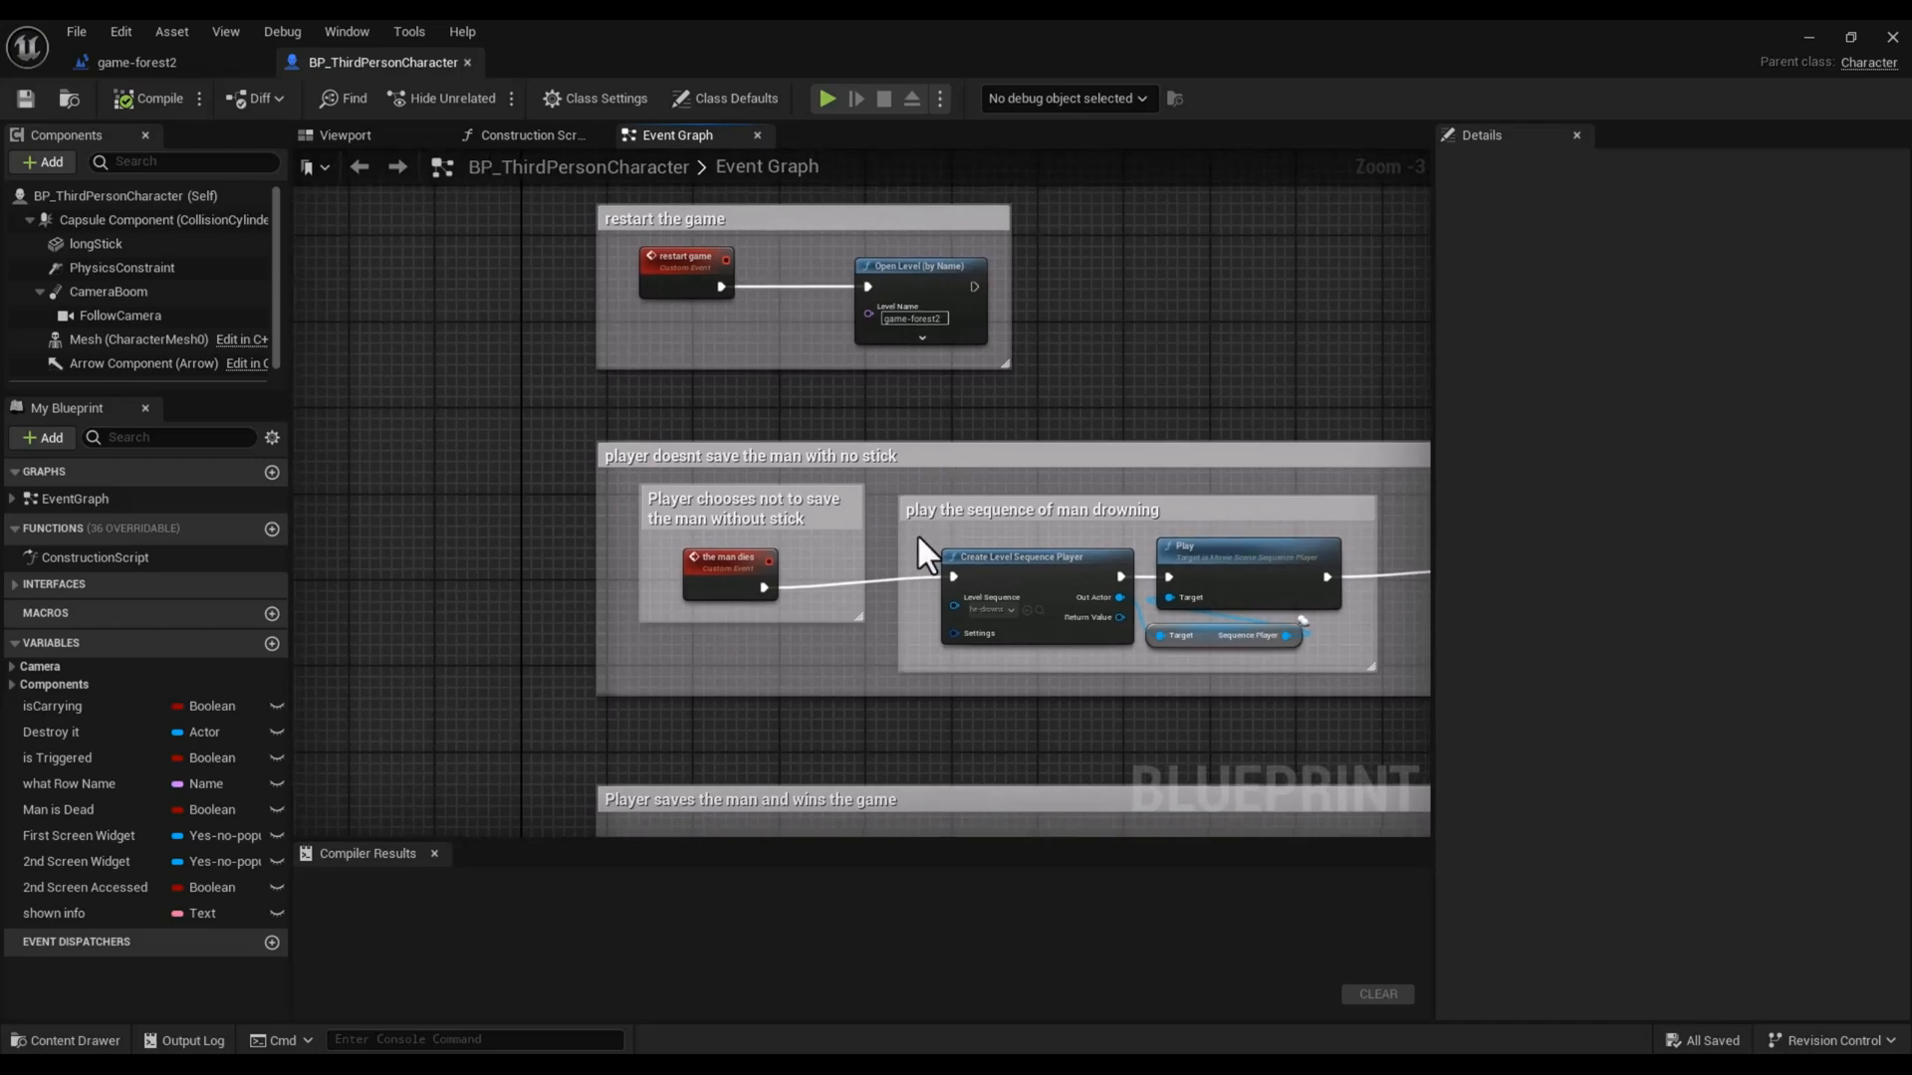
scroll(916, 534, "up", 2)
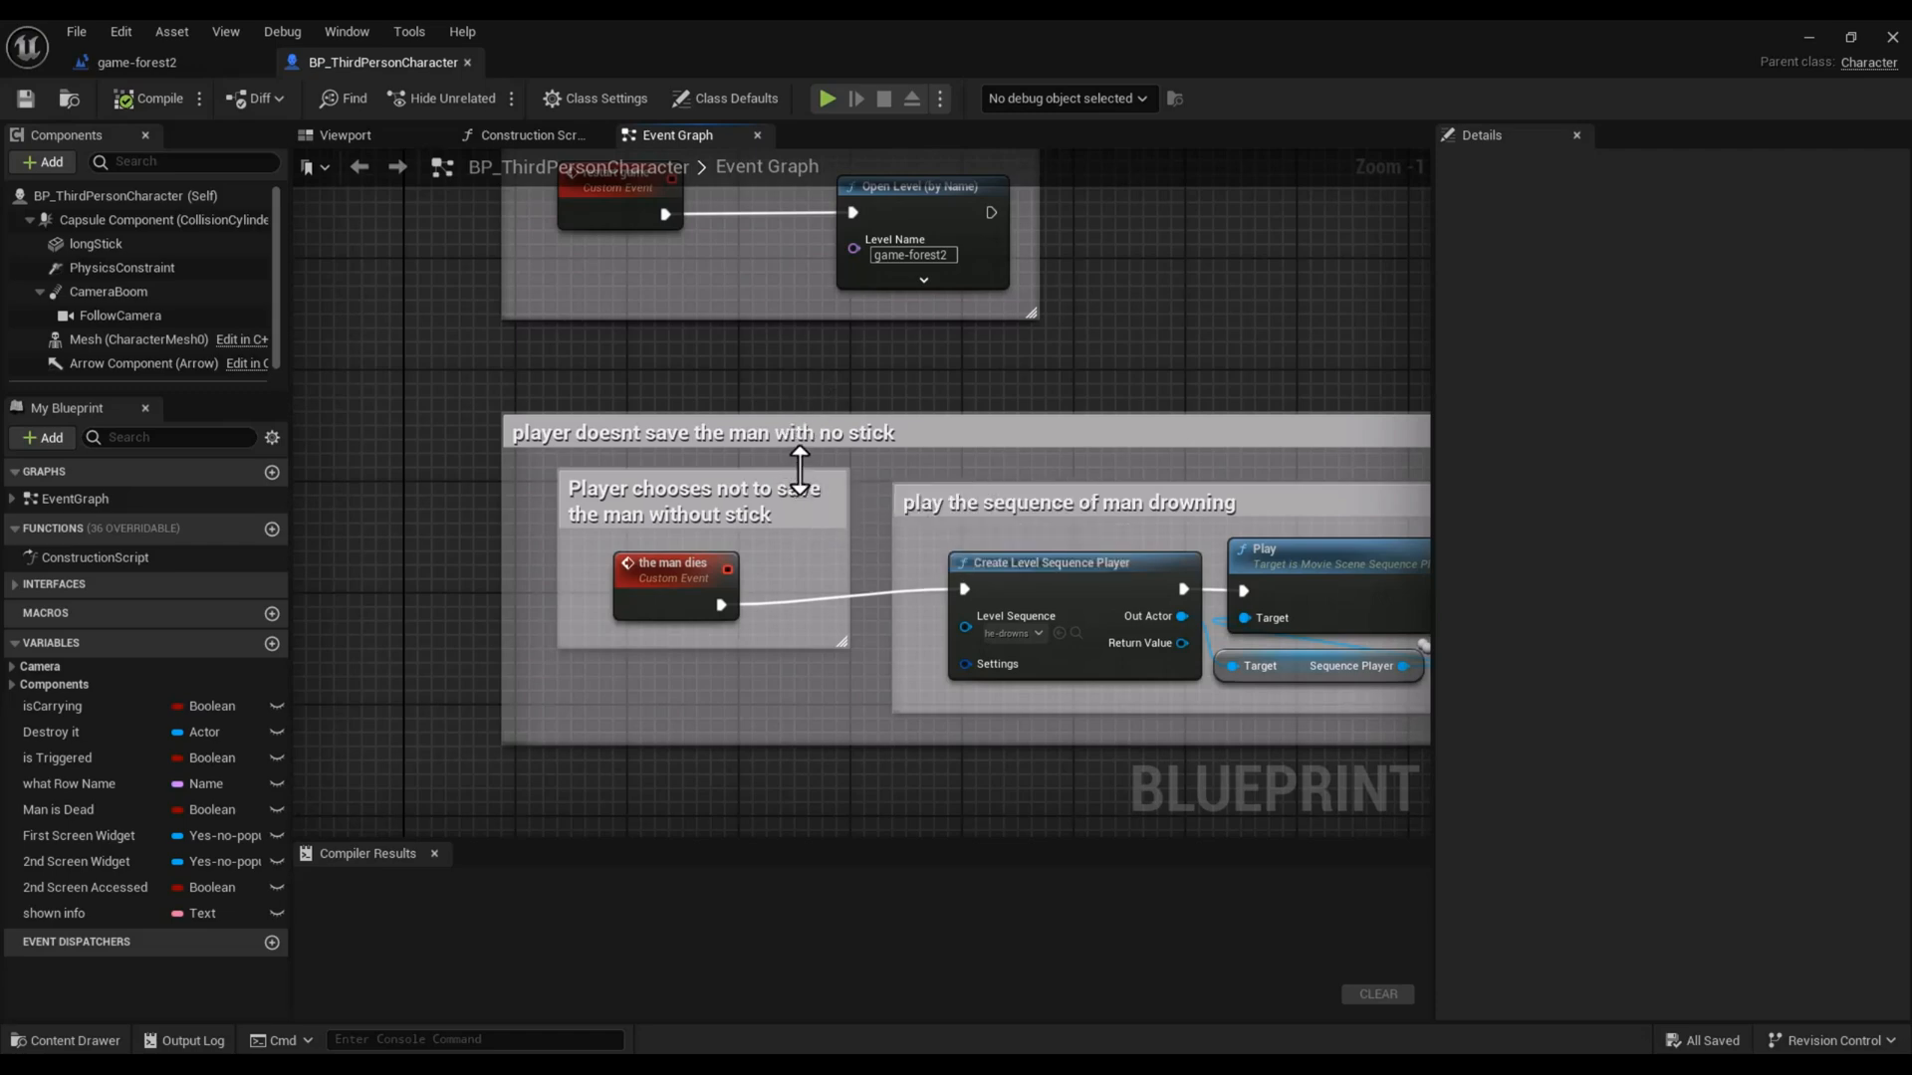
Step: Inspect the saving him custom event in the group where the player saves the man and wins the game
scroll(1096, 338, "down", 5)
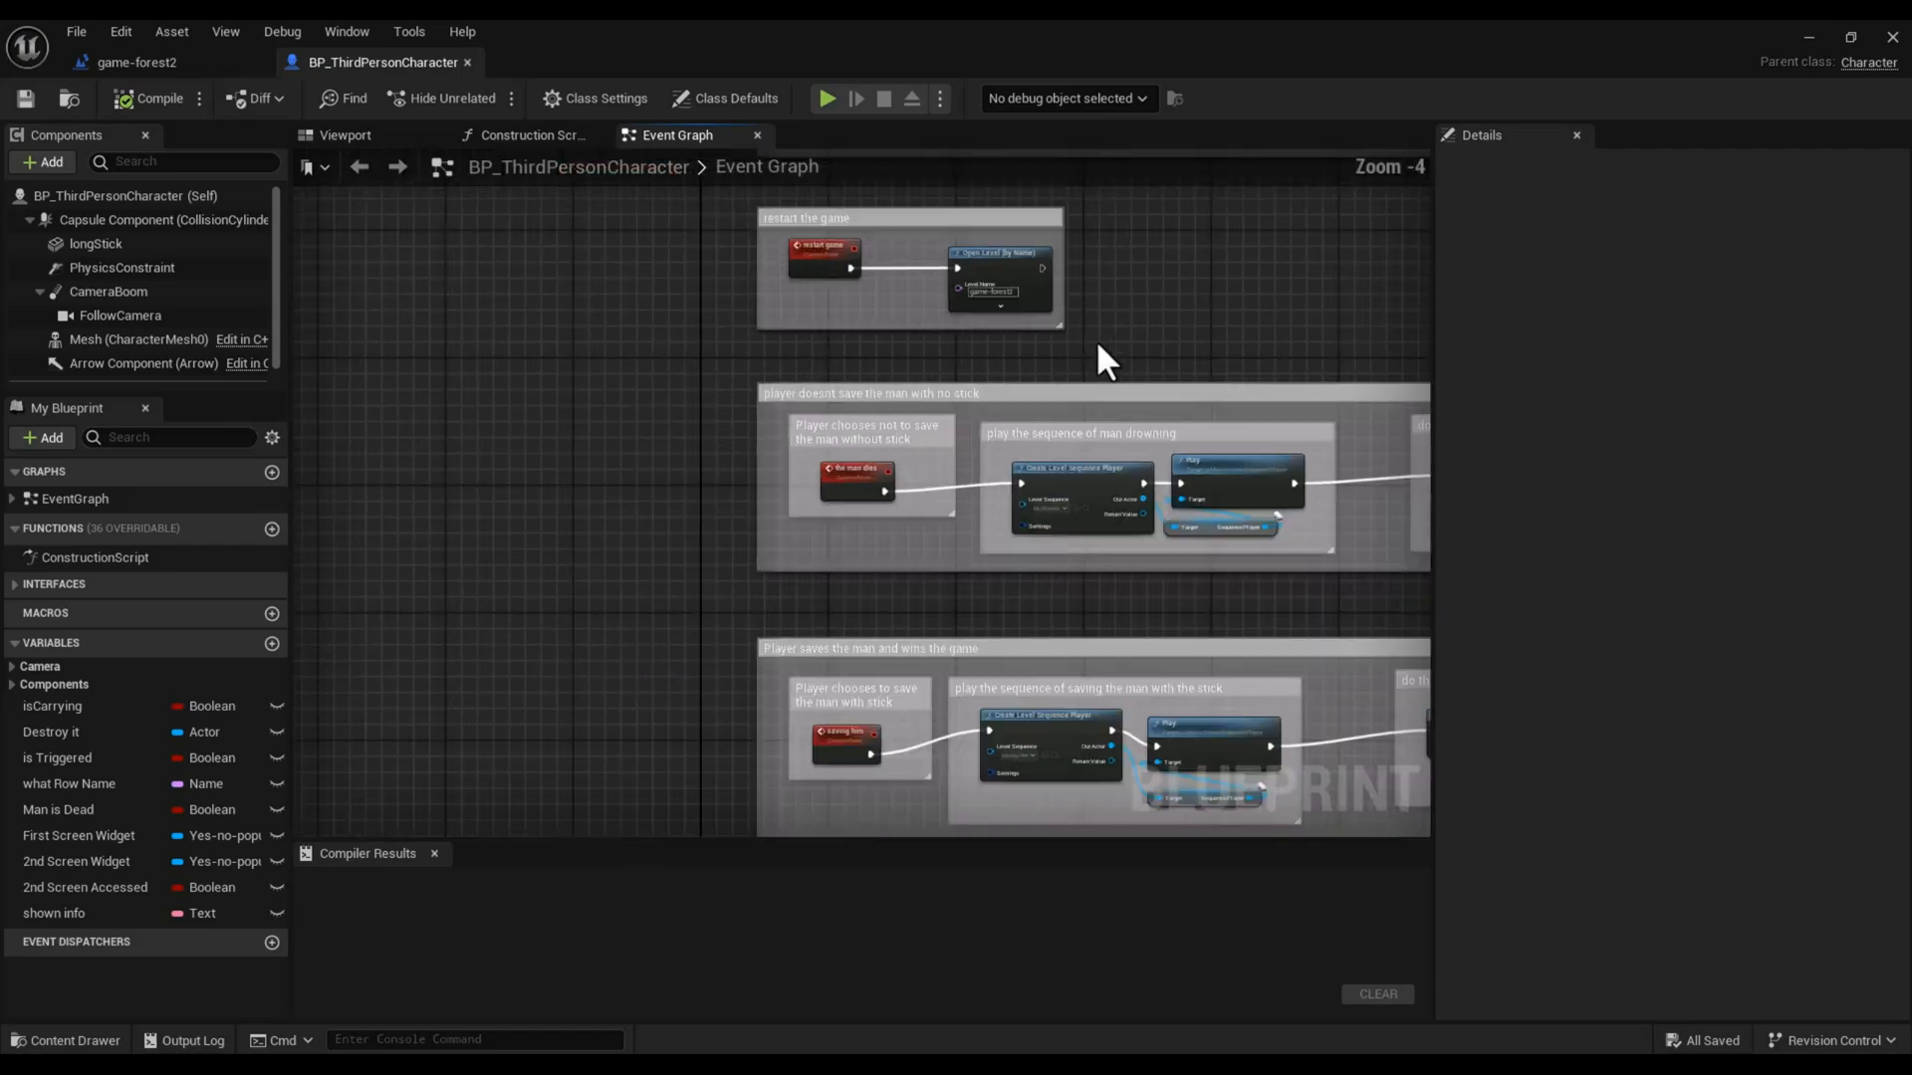
scroll(973, 516, "up", 2)
scroll(973, 516, "up", 4)
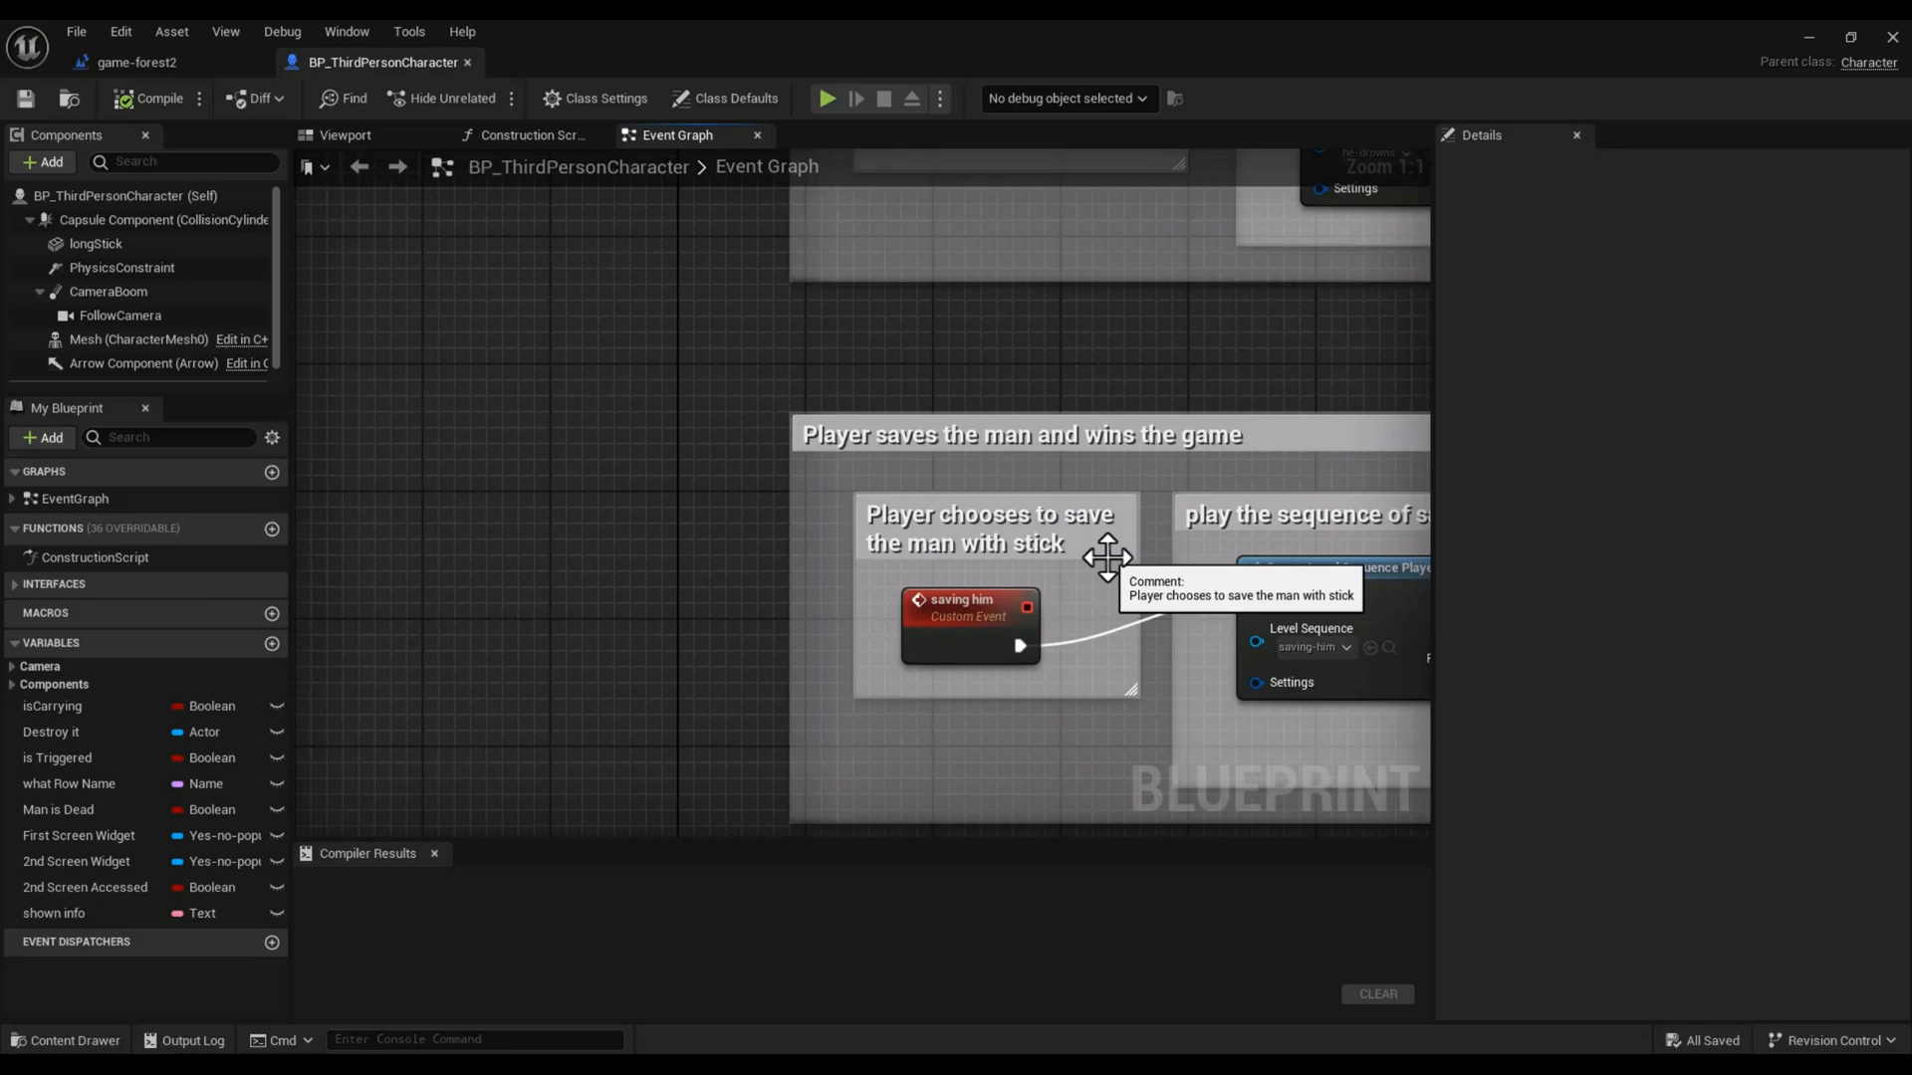
scroll(1107, 557, "down", 6)
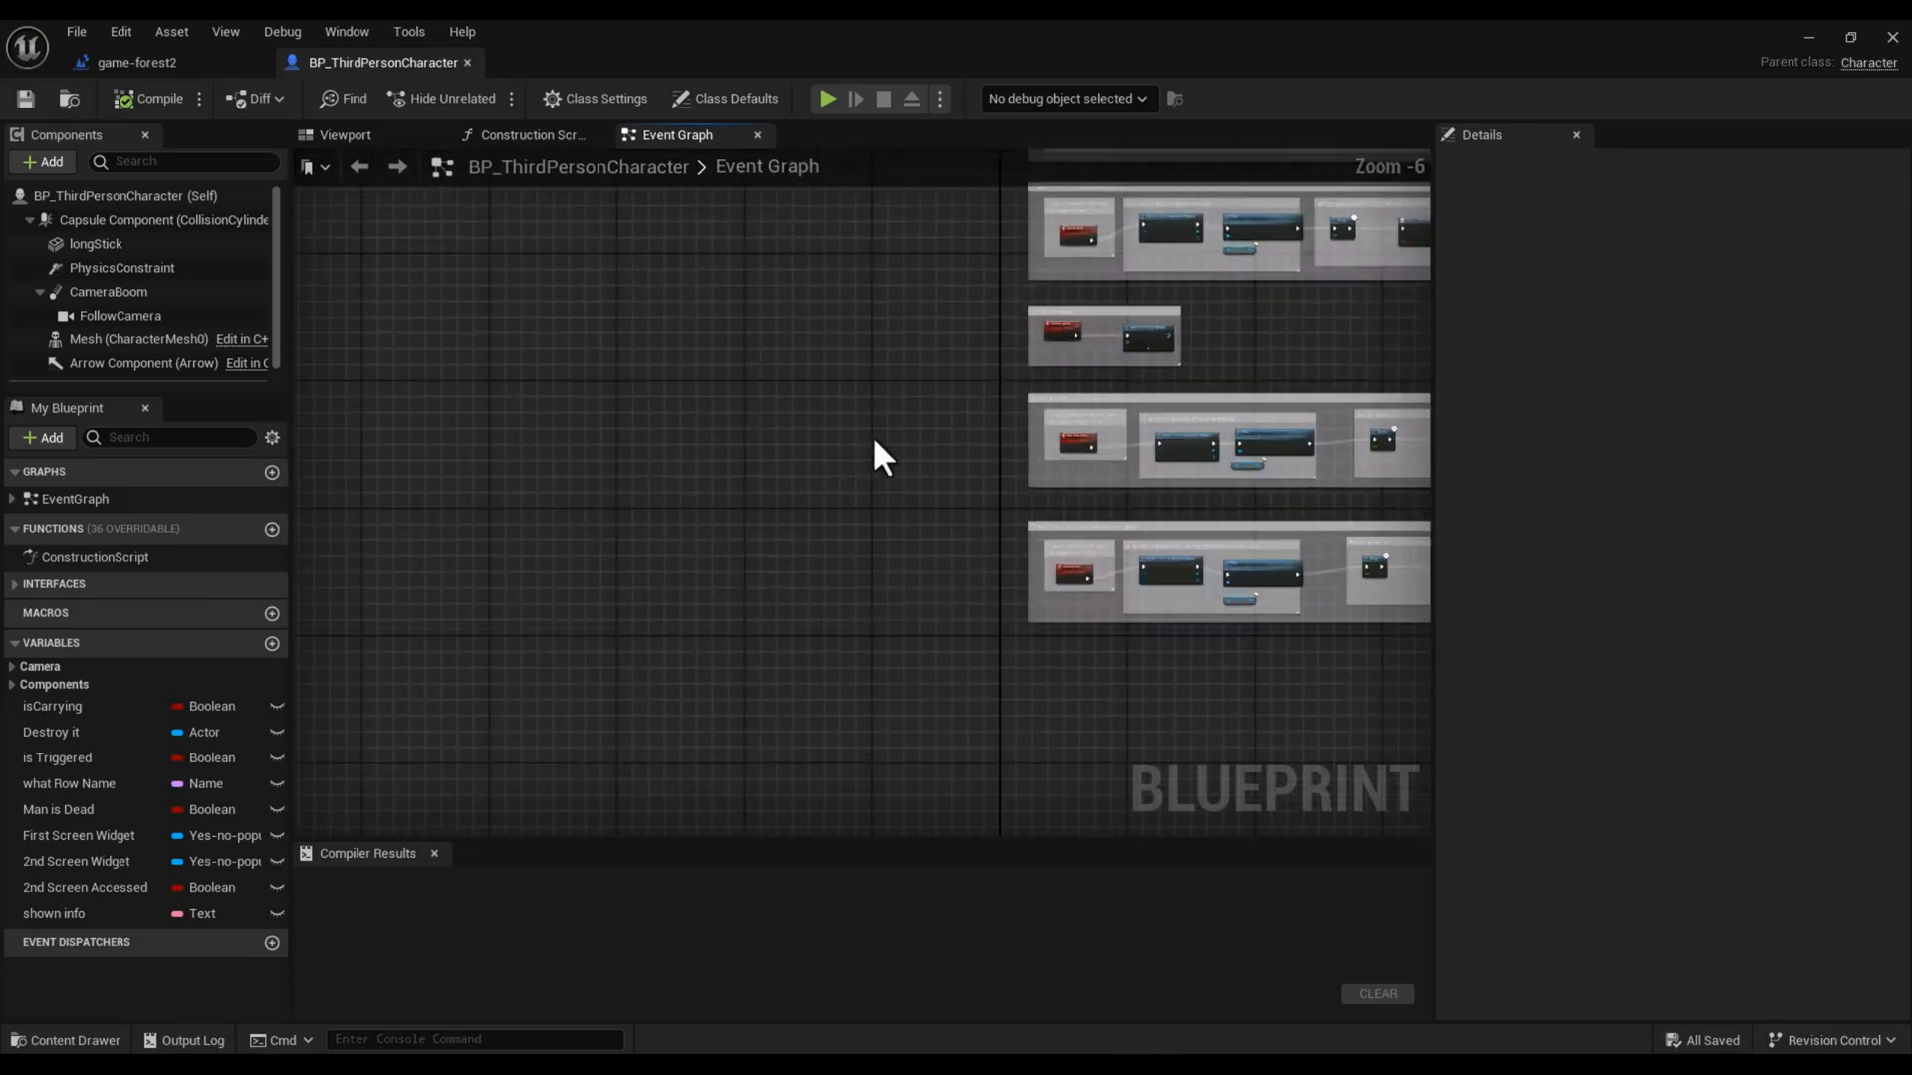
scroll(1094, 434, "up", 6)
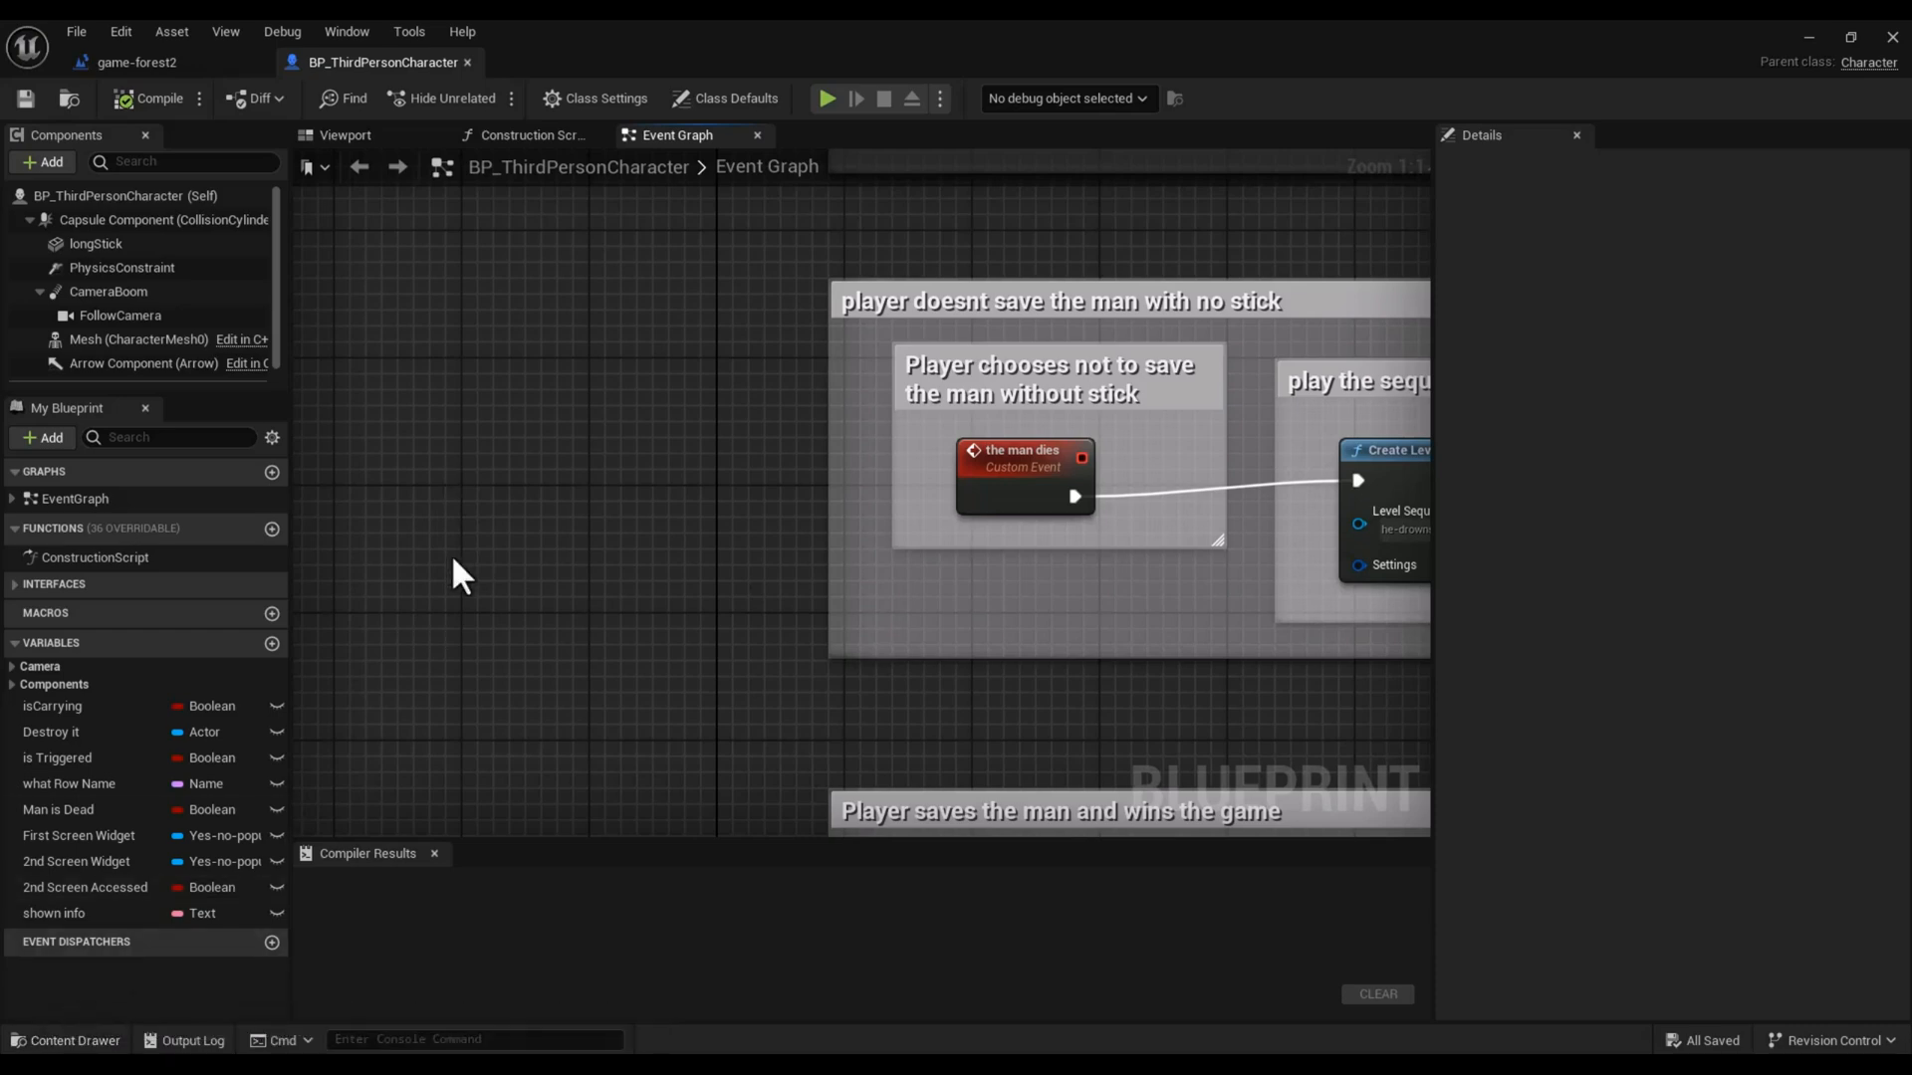
Step: Open the yes-no-popup1 widget blueprint from the ui folder inside Content's quicksand-saving folder
left_click(54, 1041)
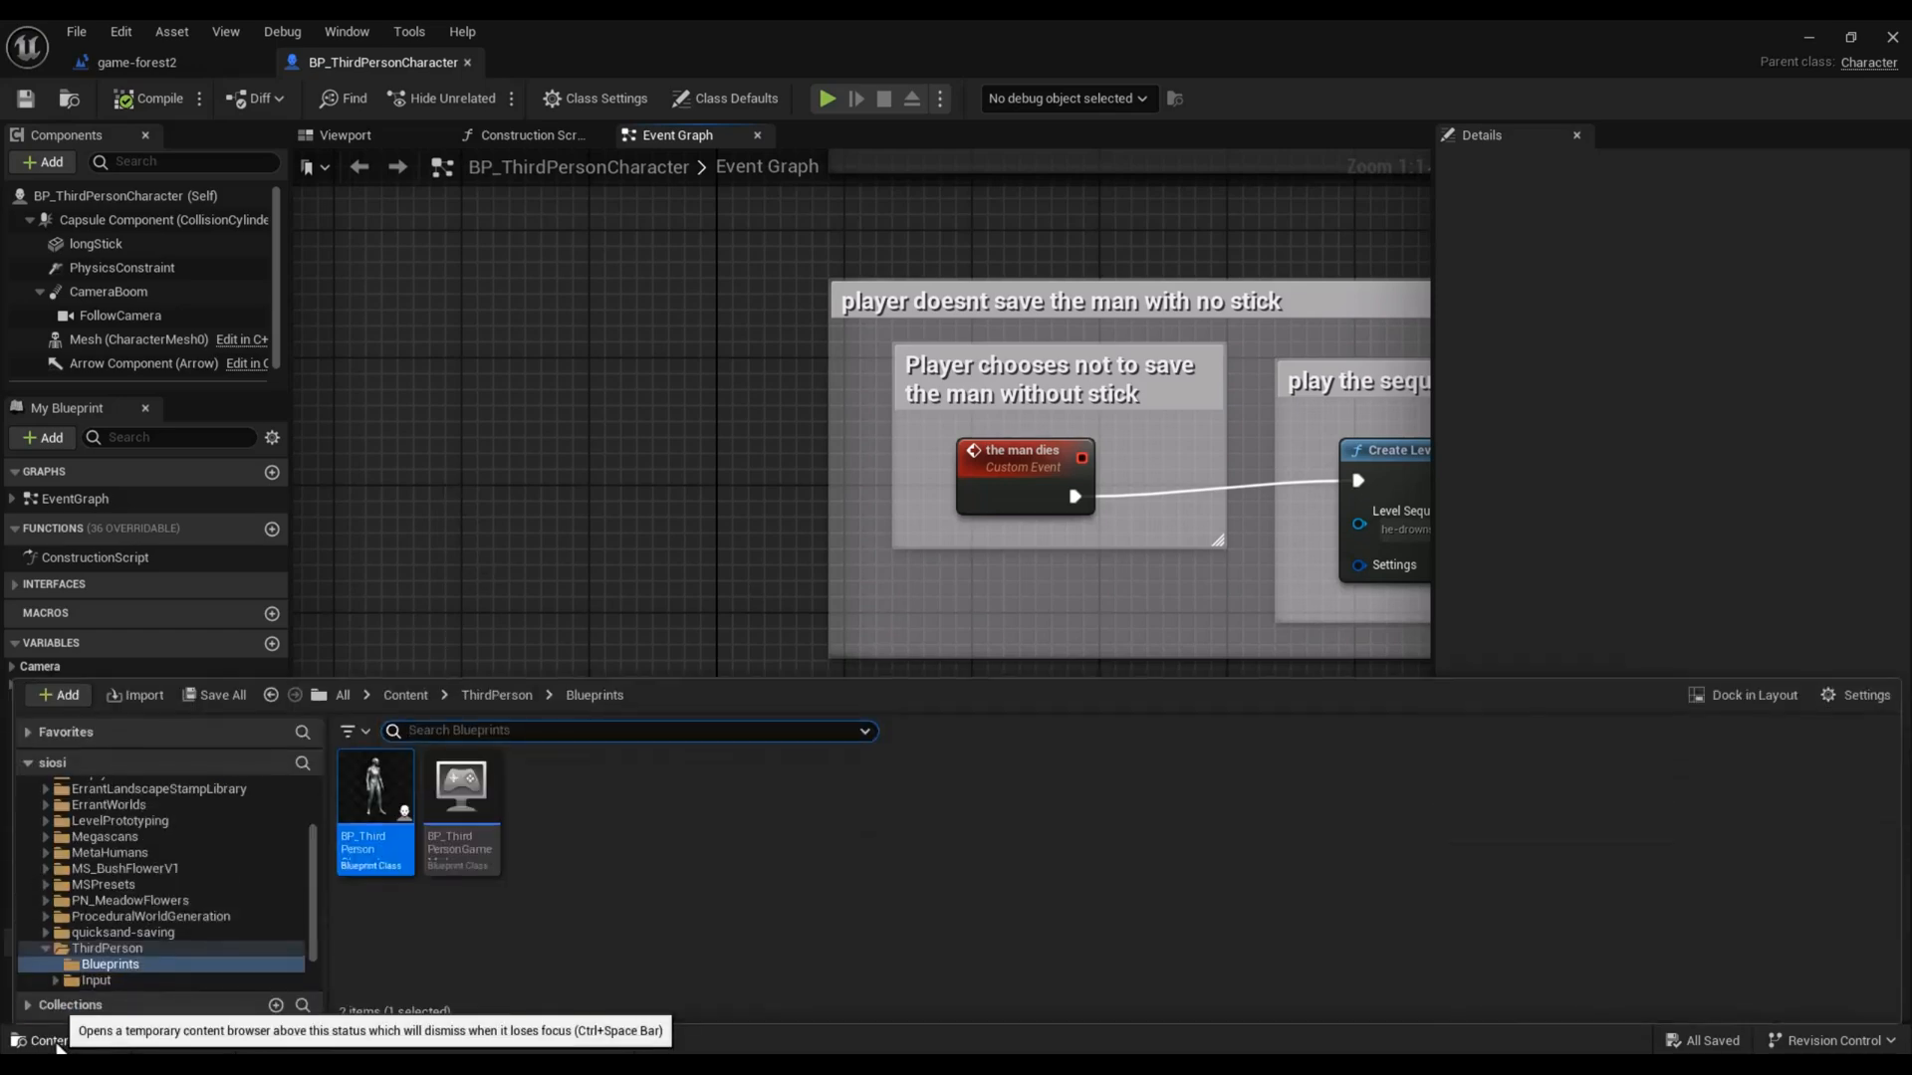
left_click(405, 695)
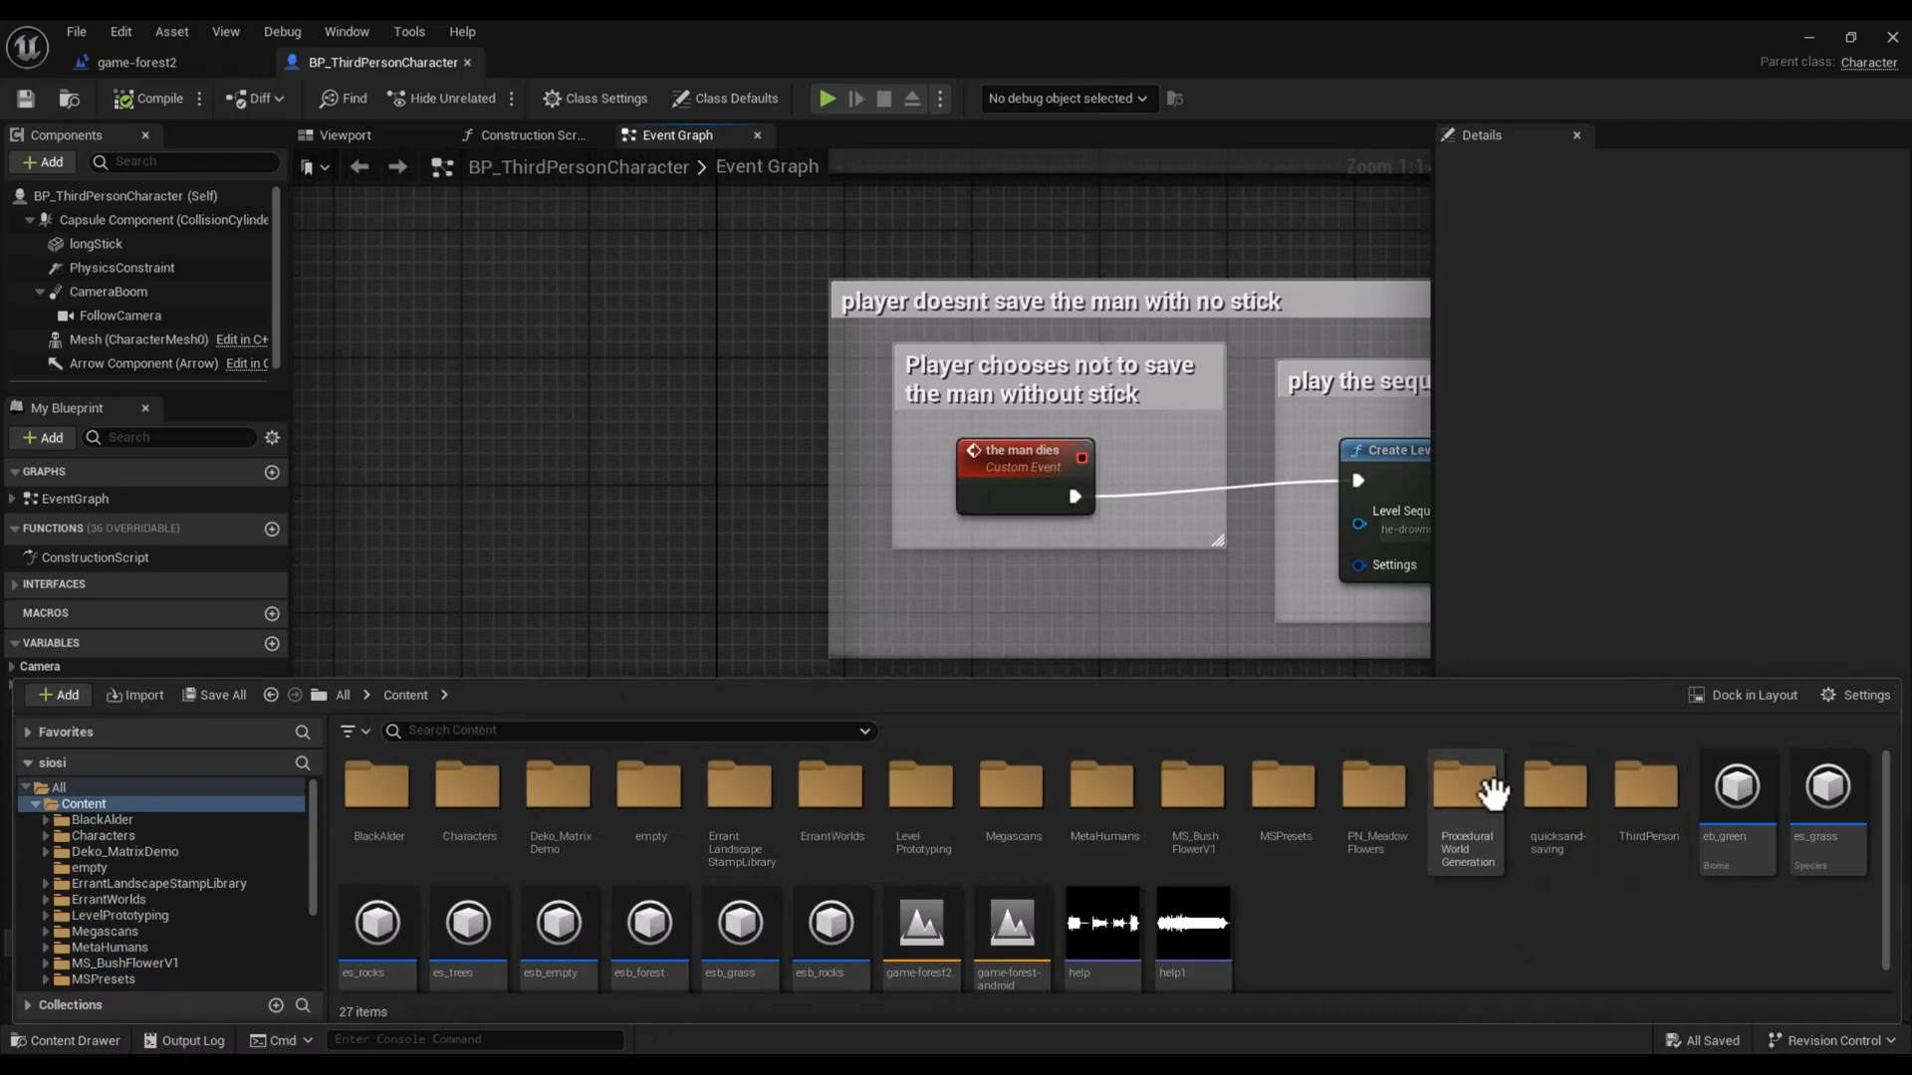
double_click(1555, 787)
double_click(392, 782)
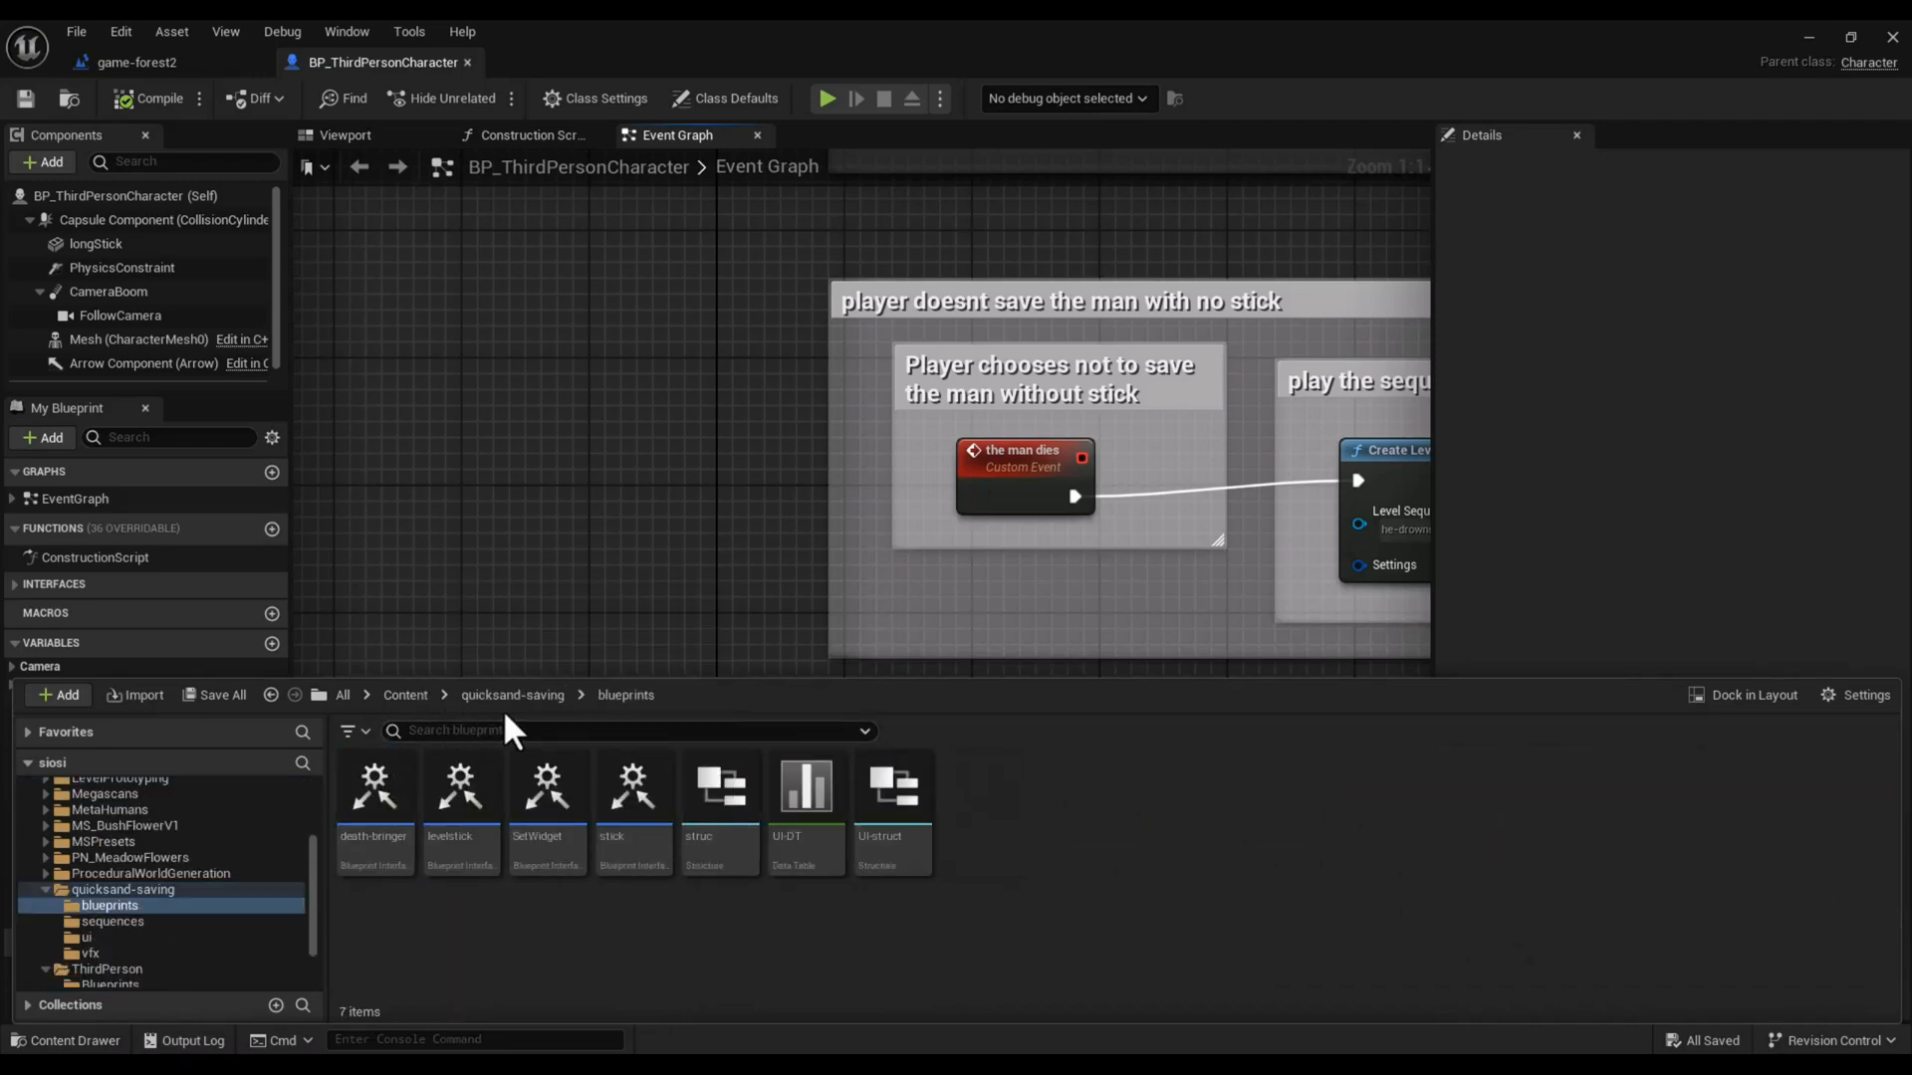
left_click(500, 691)
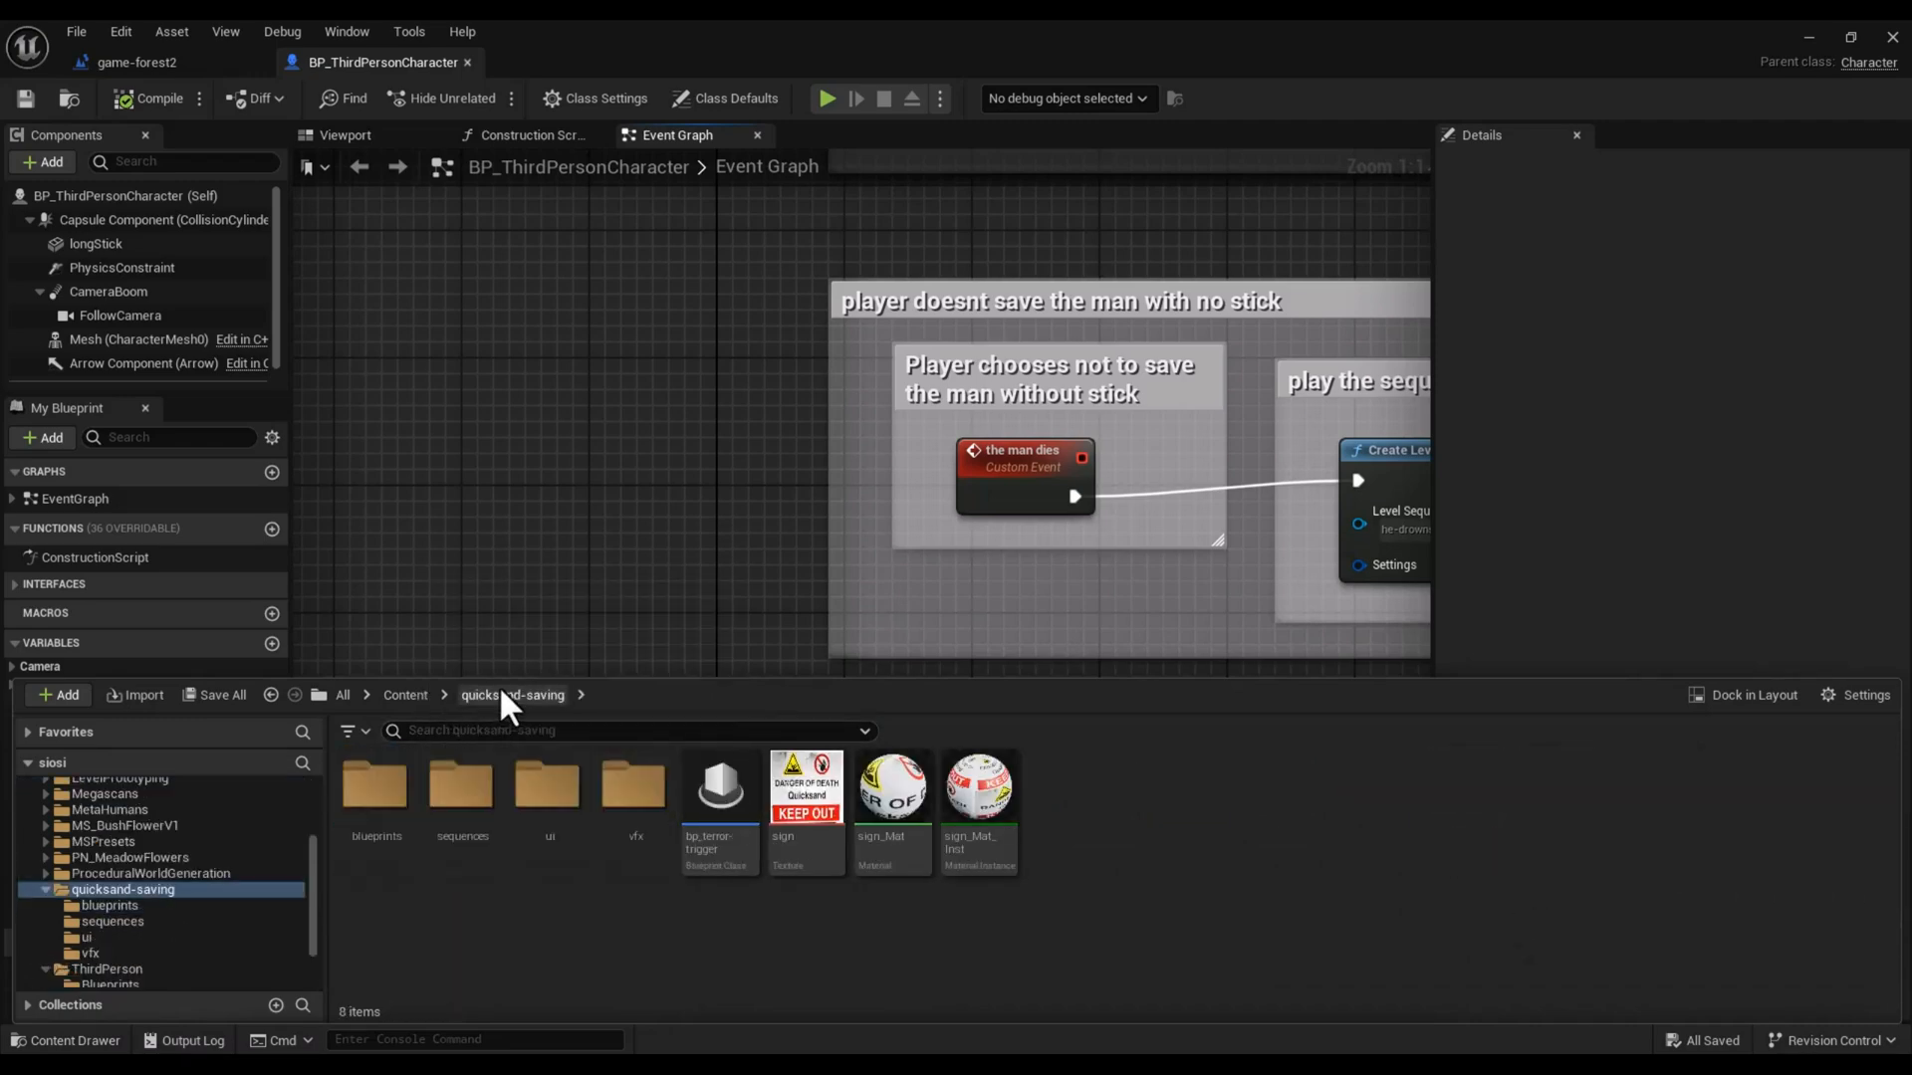
double_click(552, 790)
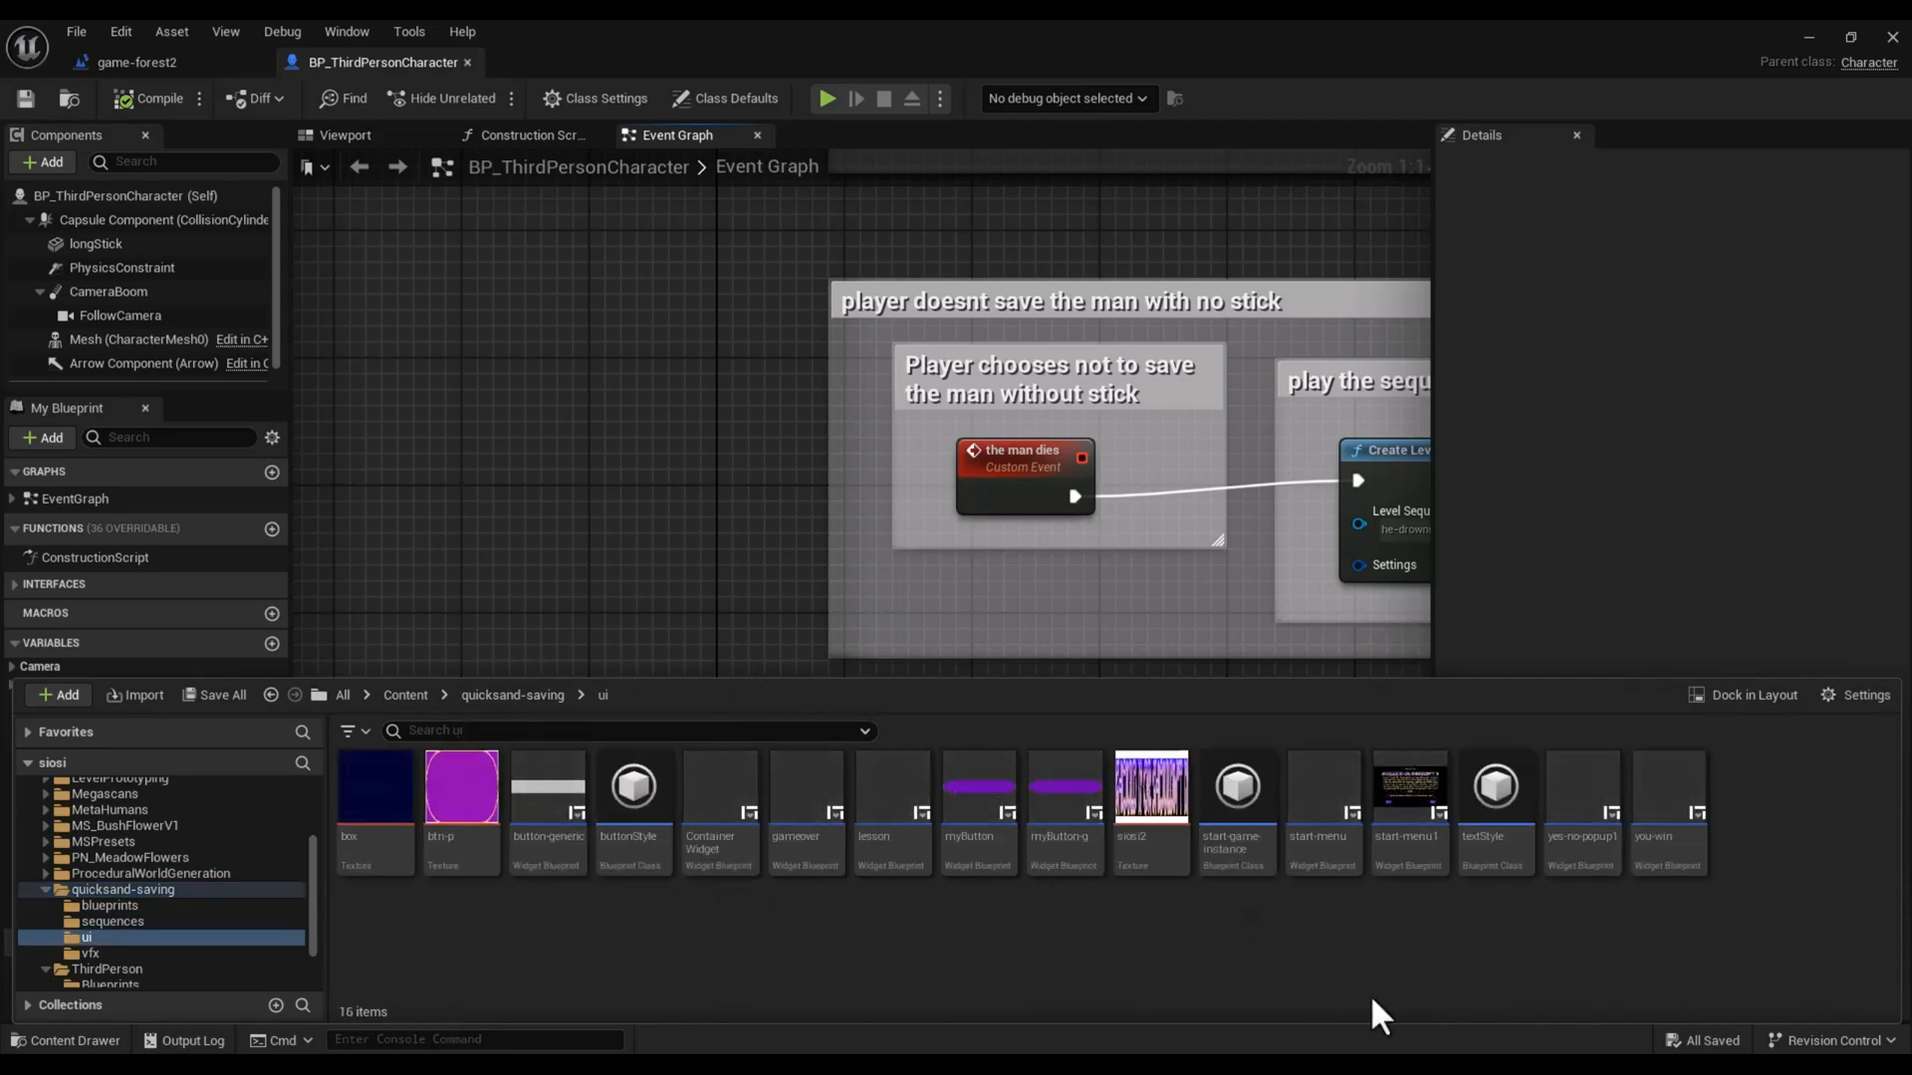
double_click(1581, 791)
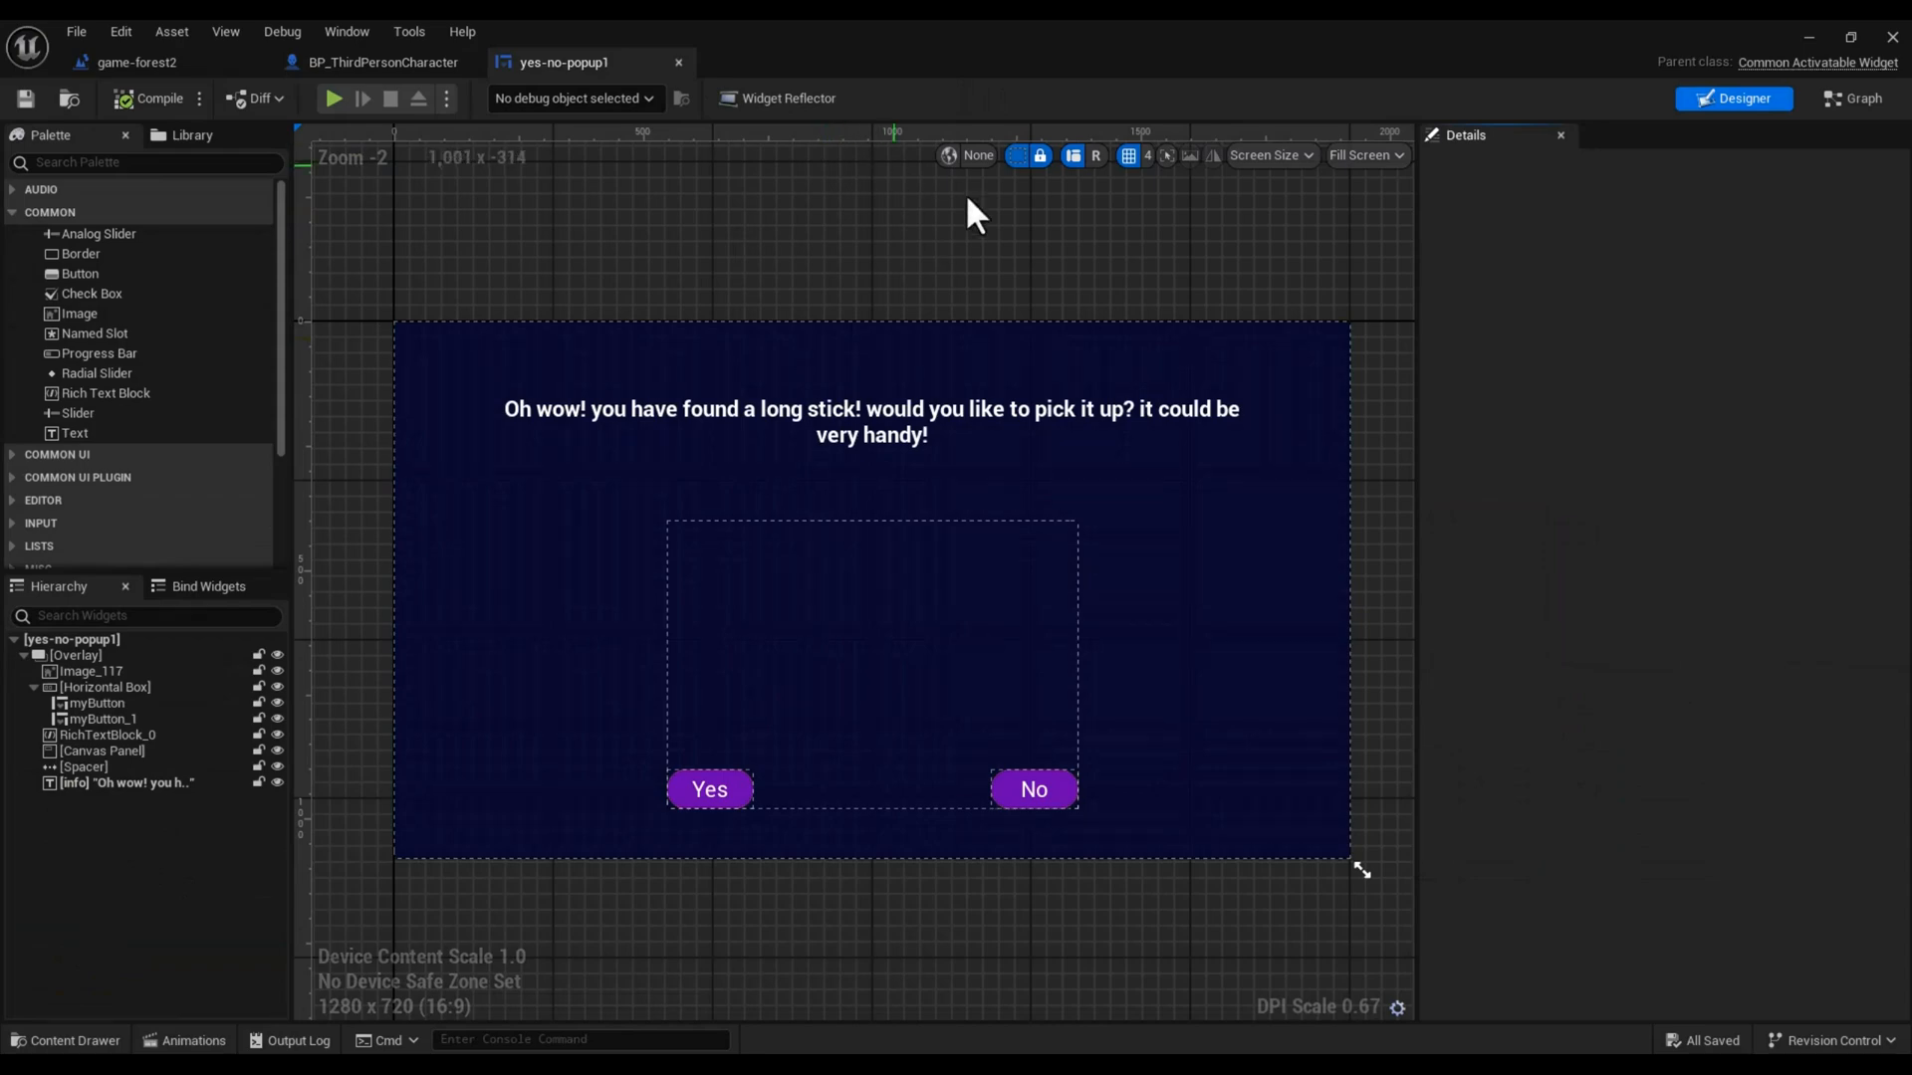
Step: Examine yes-no-popup1's event graph around the Switch on Name node, including the data table row selection and the player action groups it leads to
left_click(1852, 98)
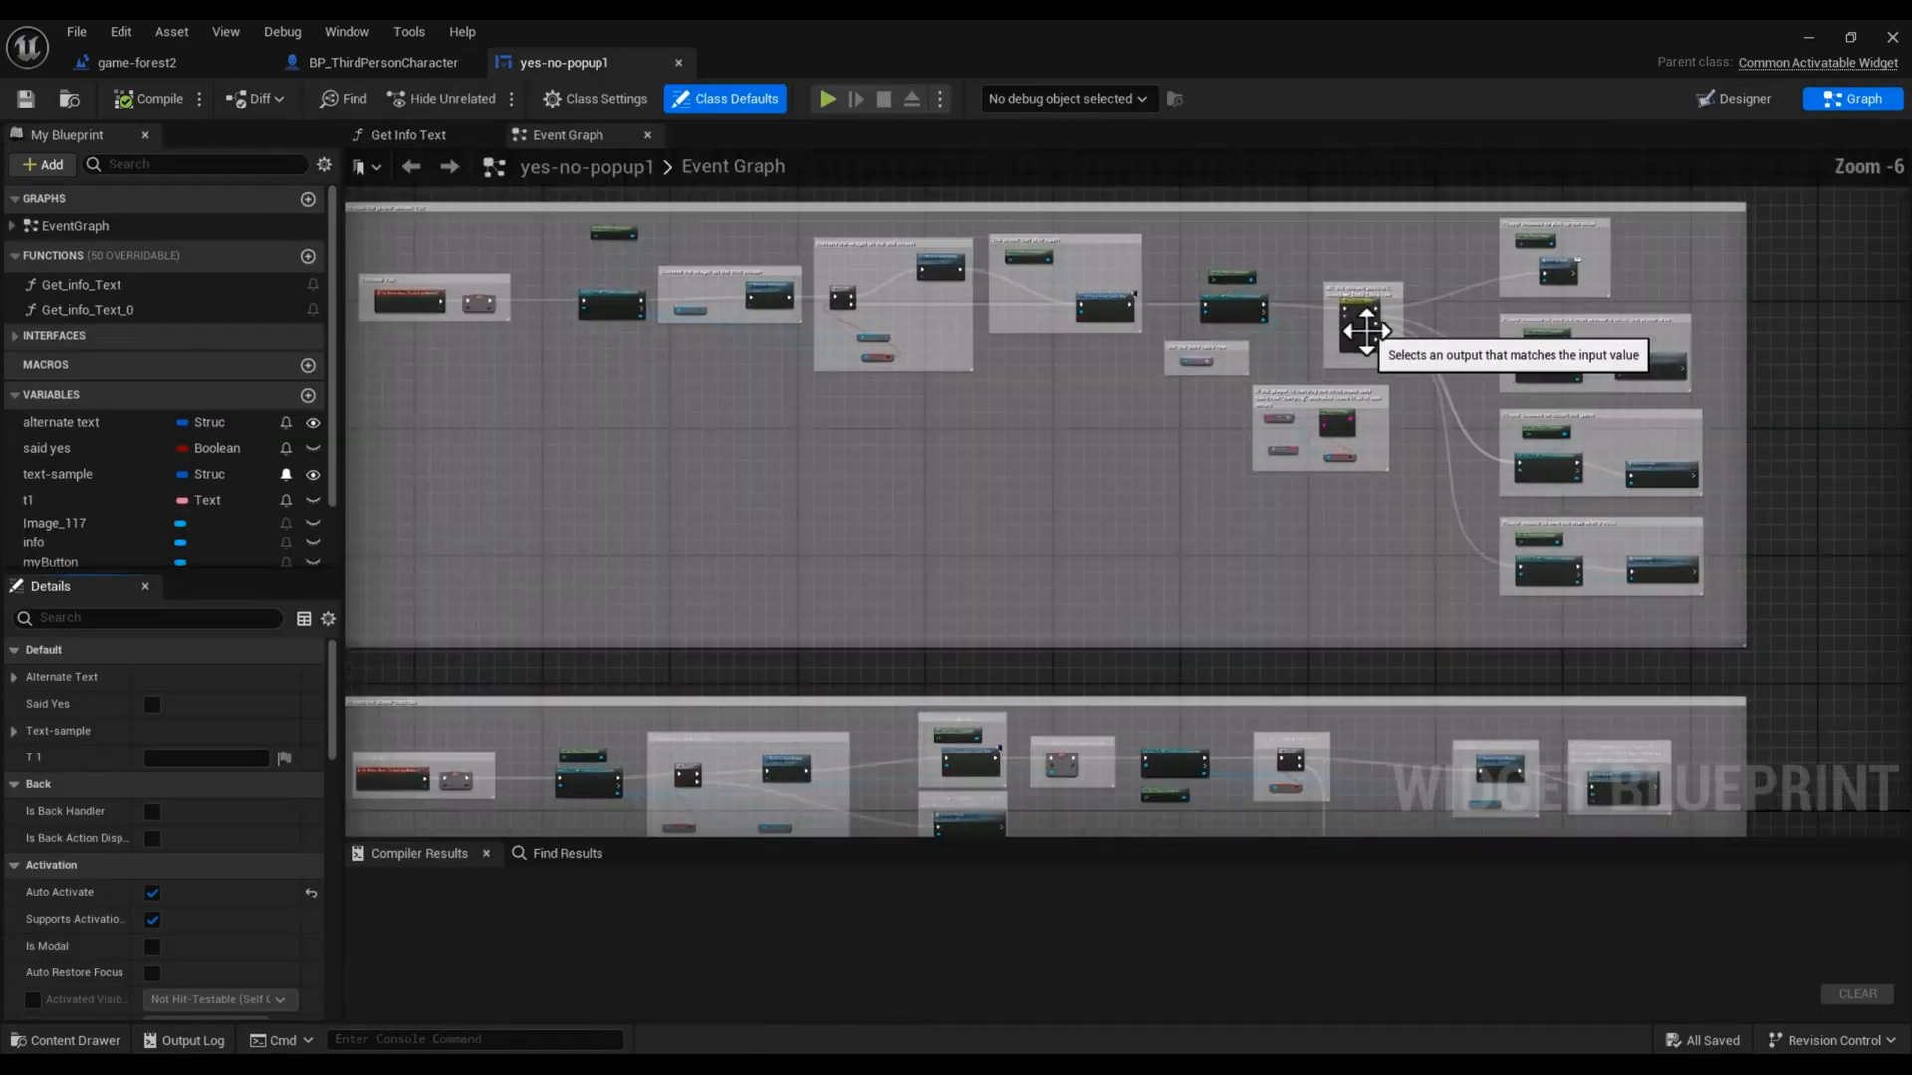
scroll(1366, 332, "up", 7)
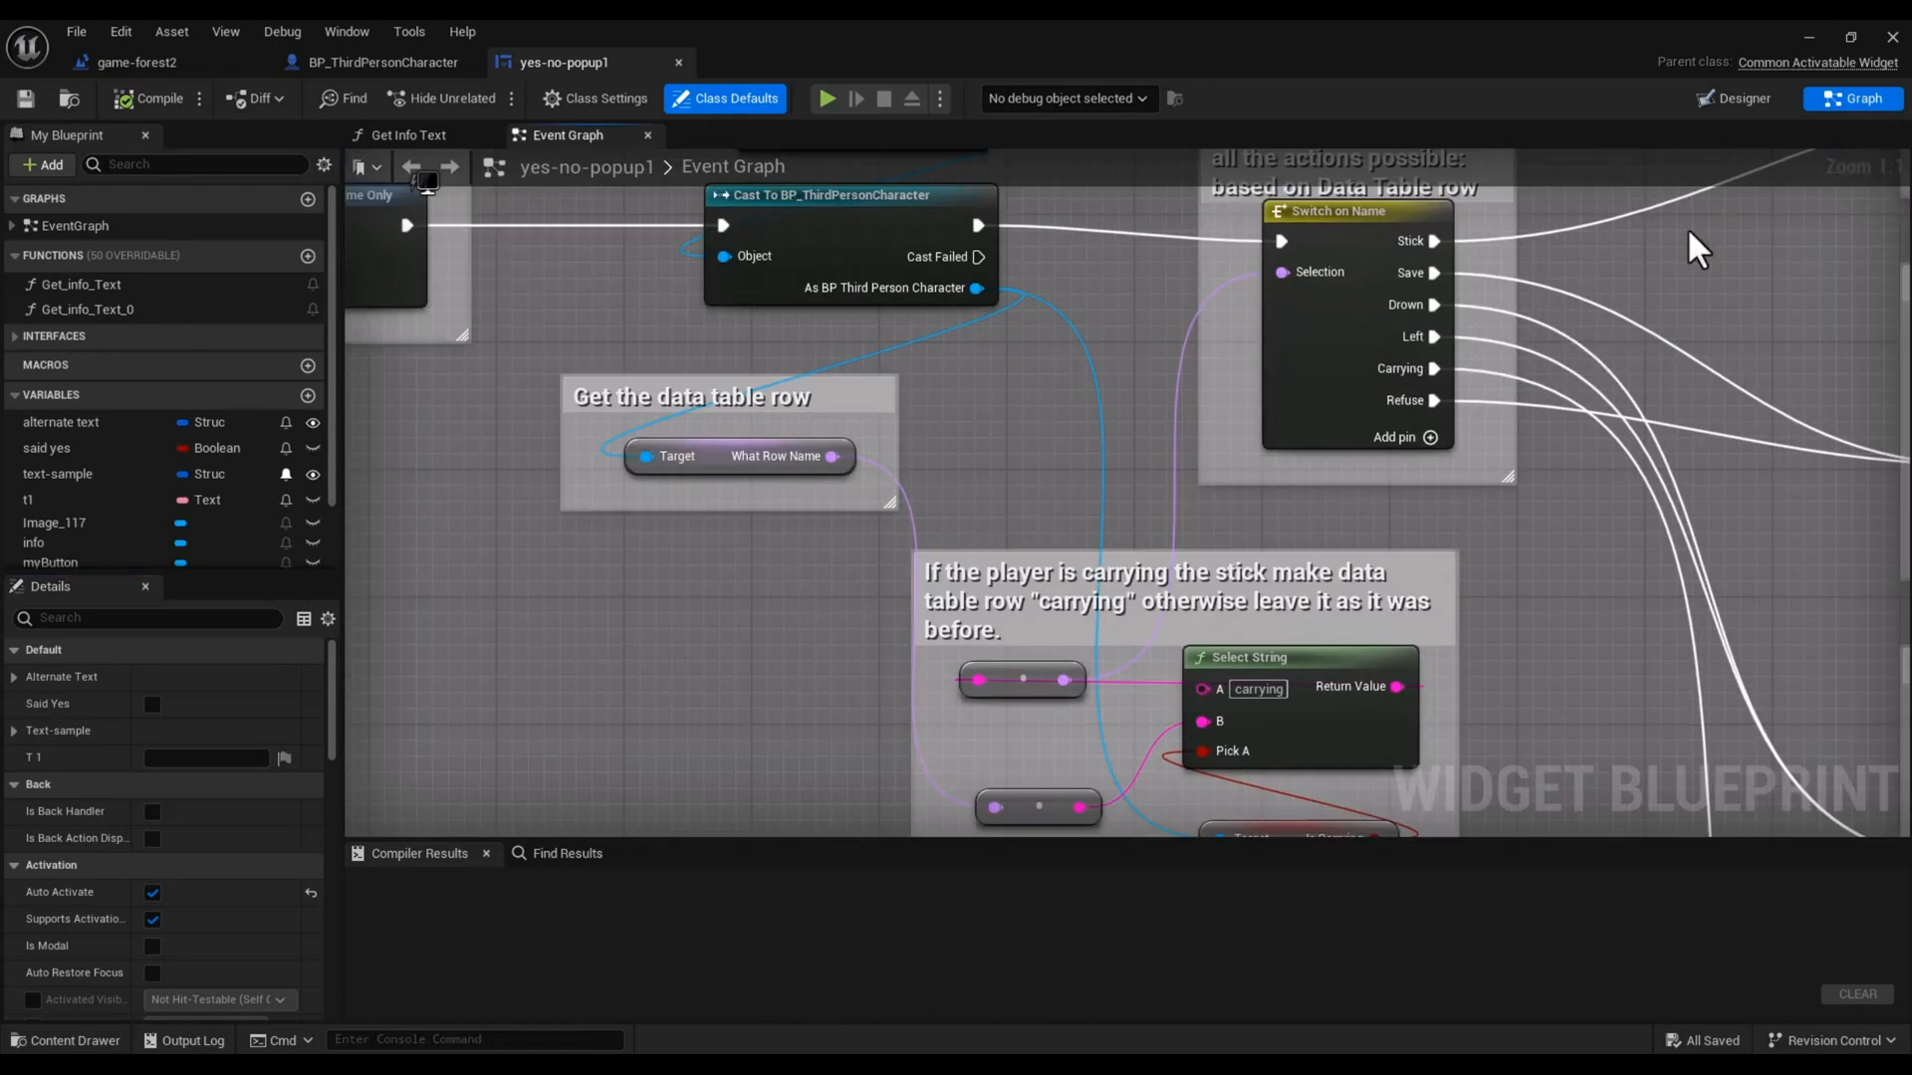
right_click_drag(1690, 243, 946, 579)
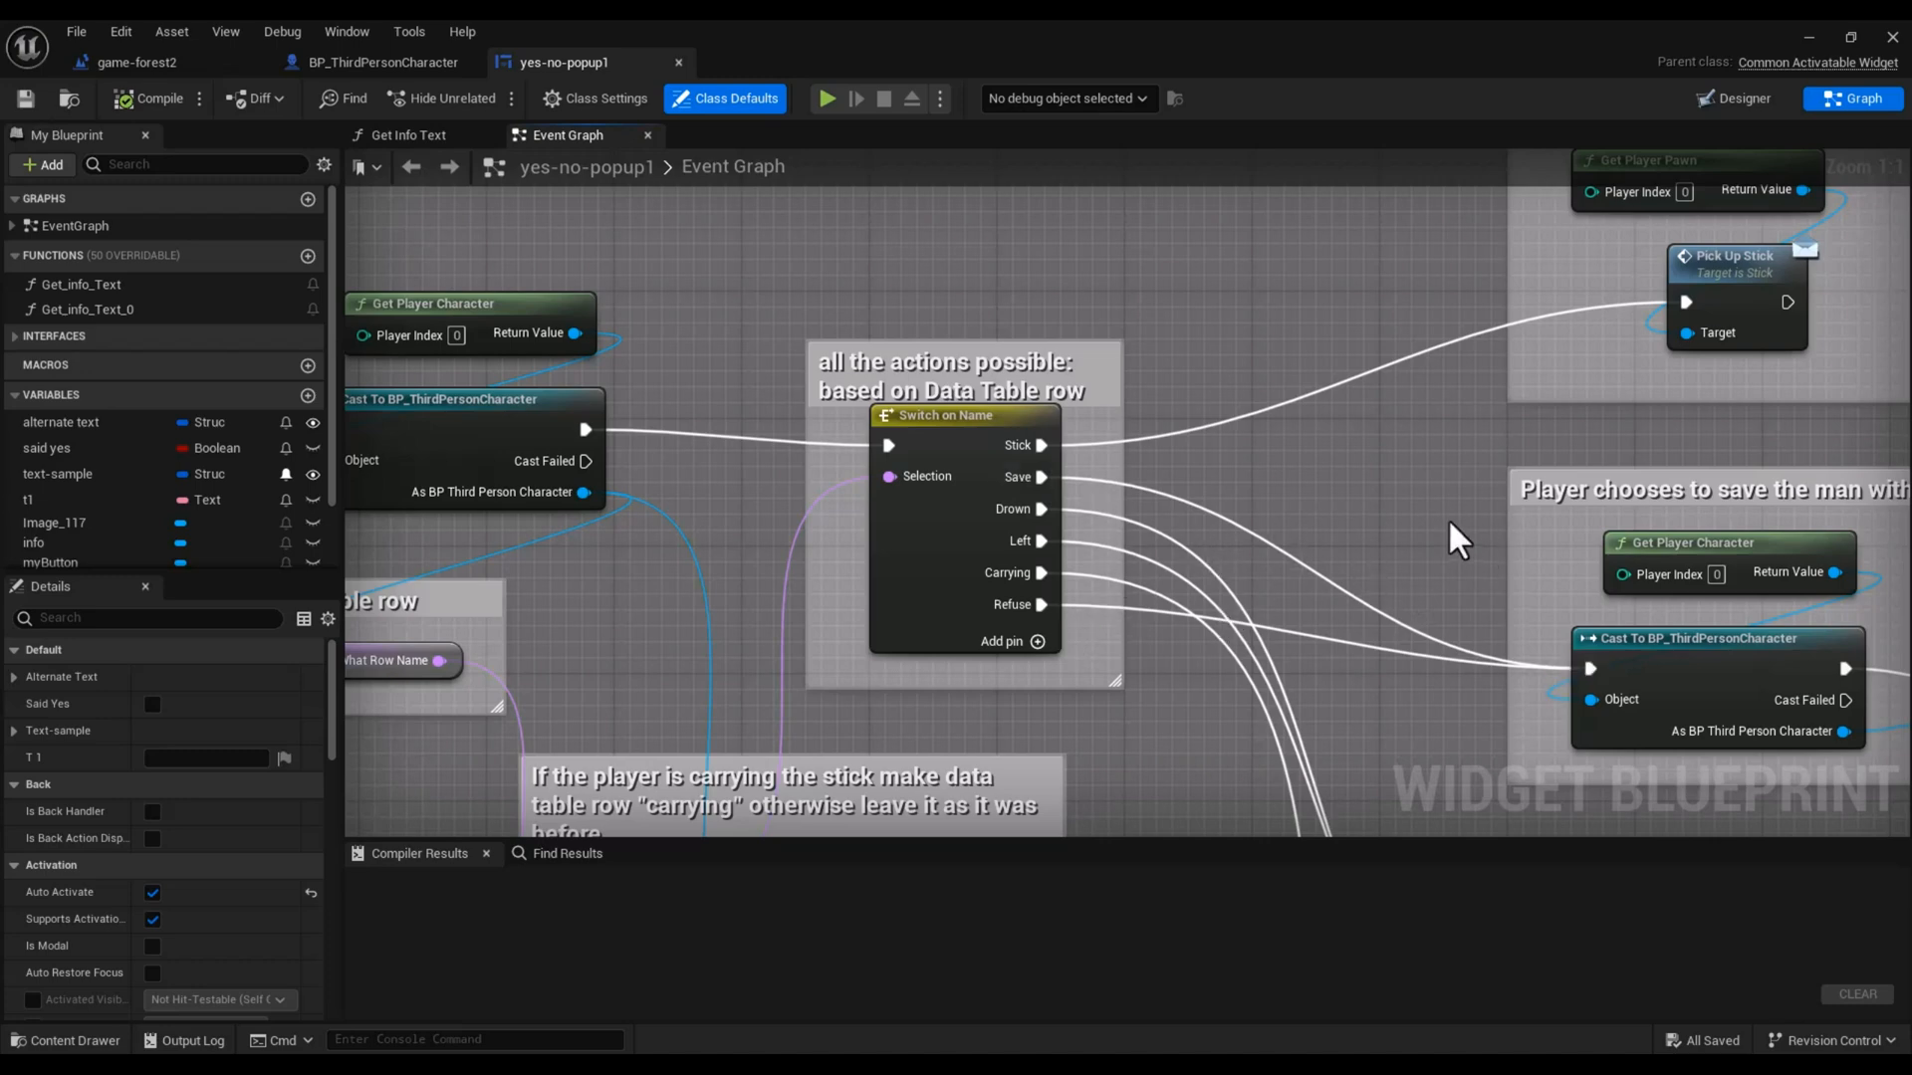
scroll(1301, 513, "down", 6)
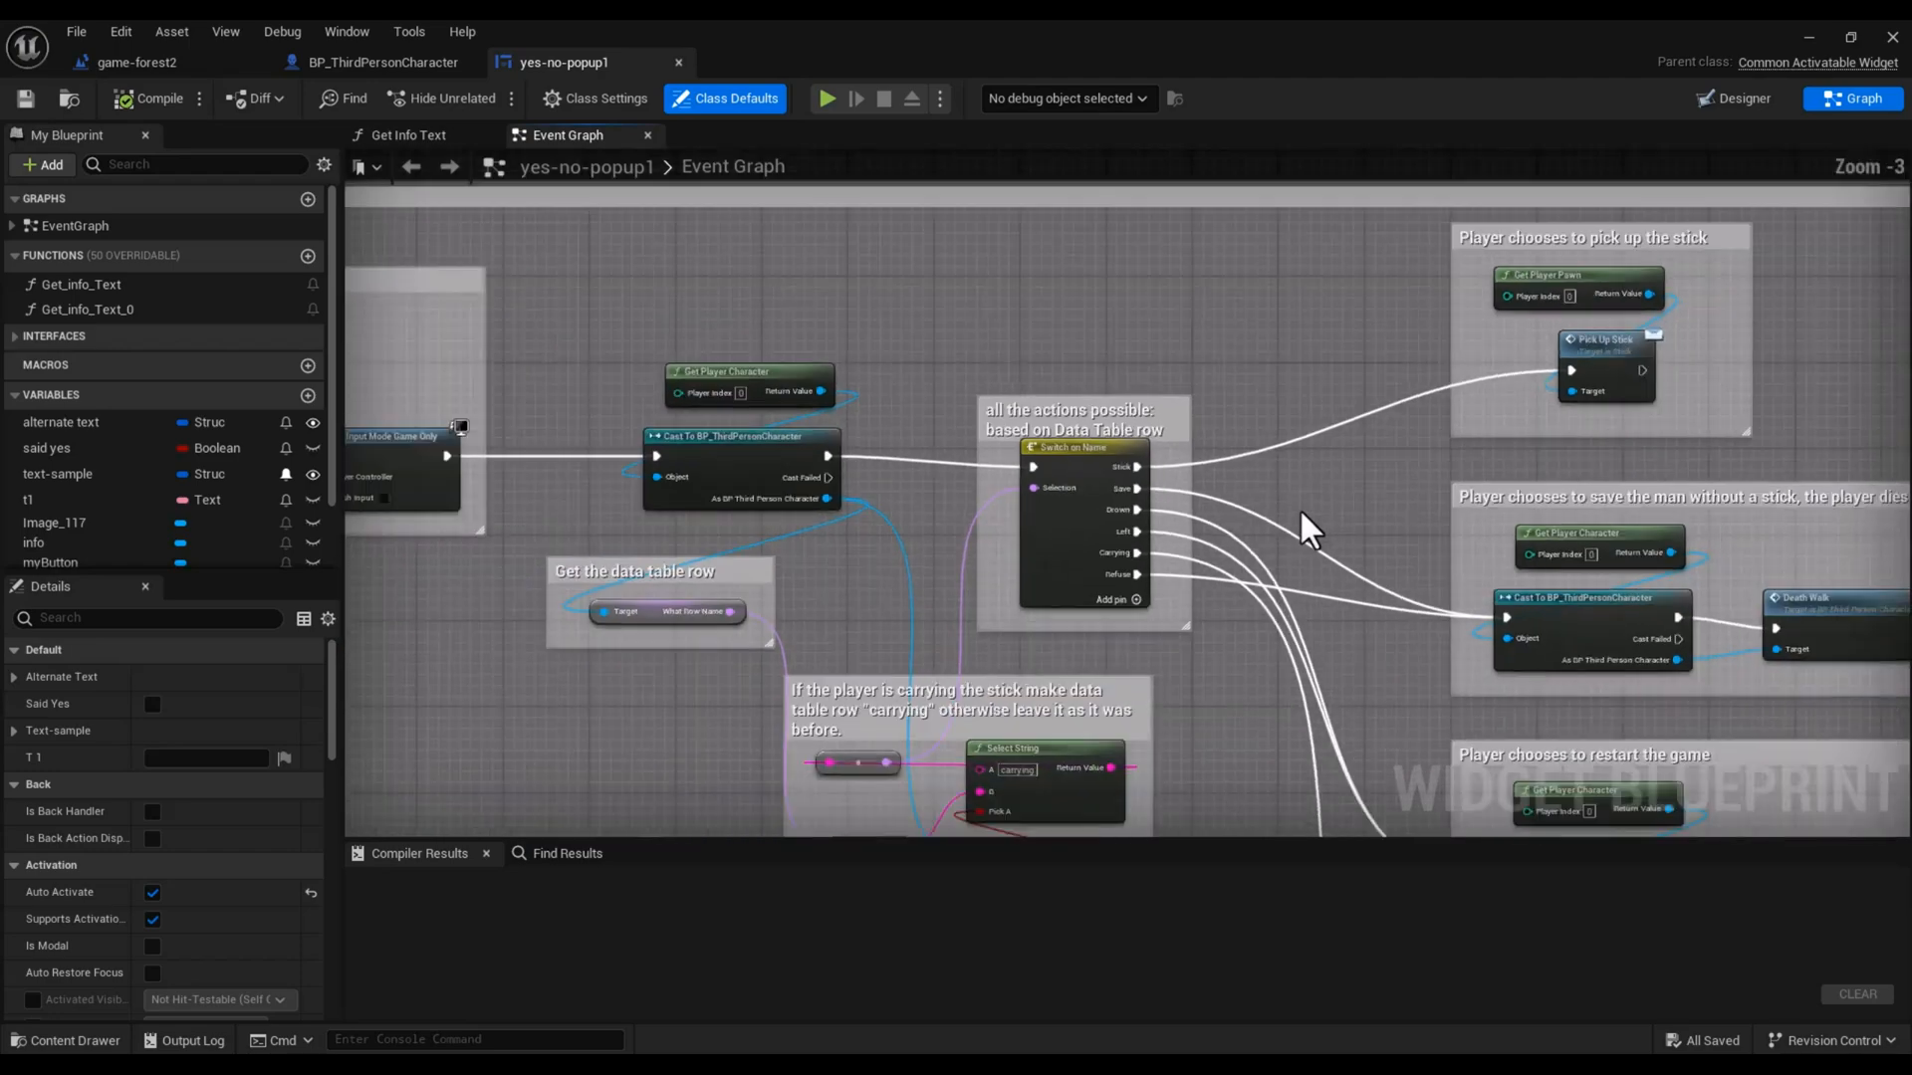
scroll(1299, 508, "up", 1)
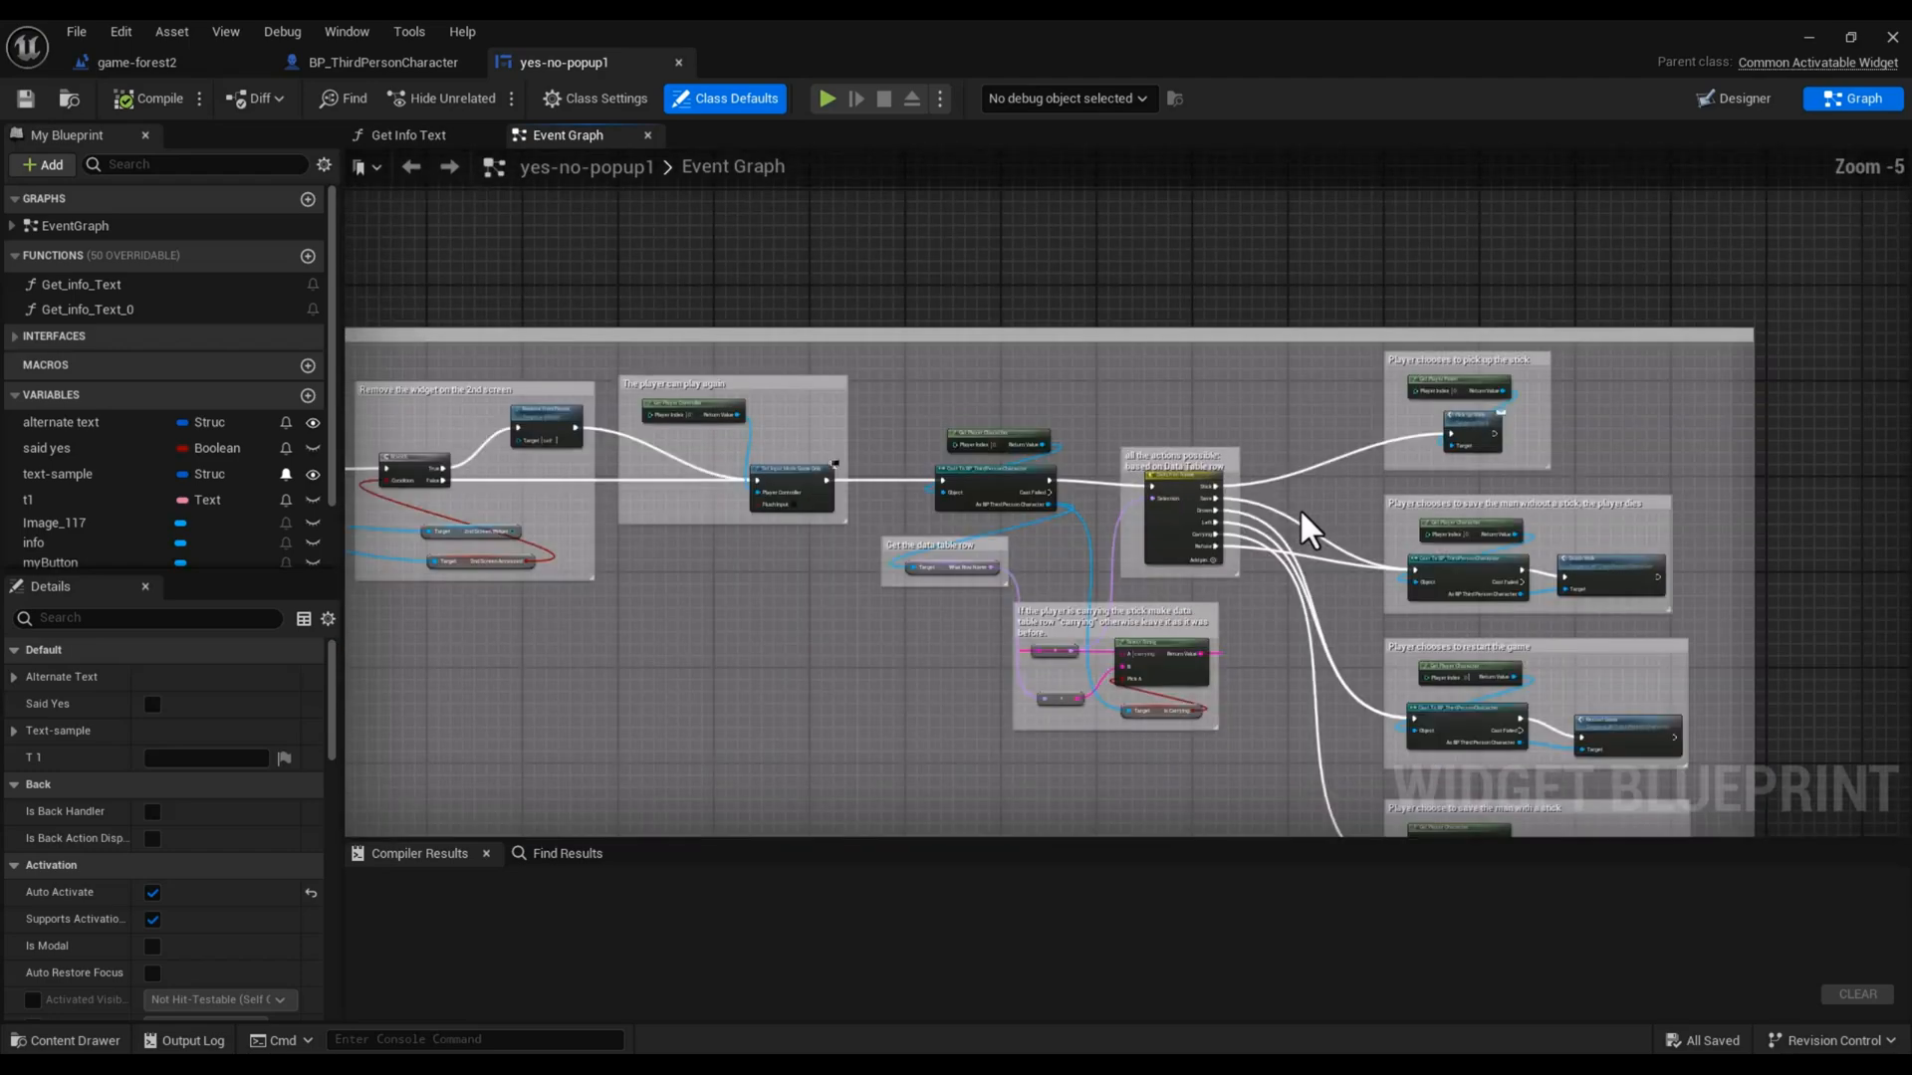
scroll(1300, 508, "down", 1)
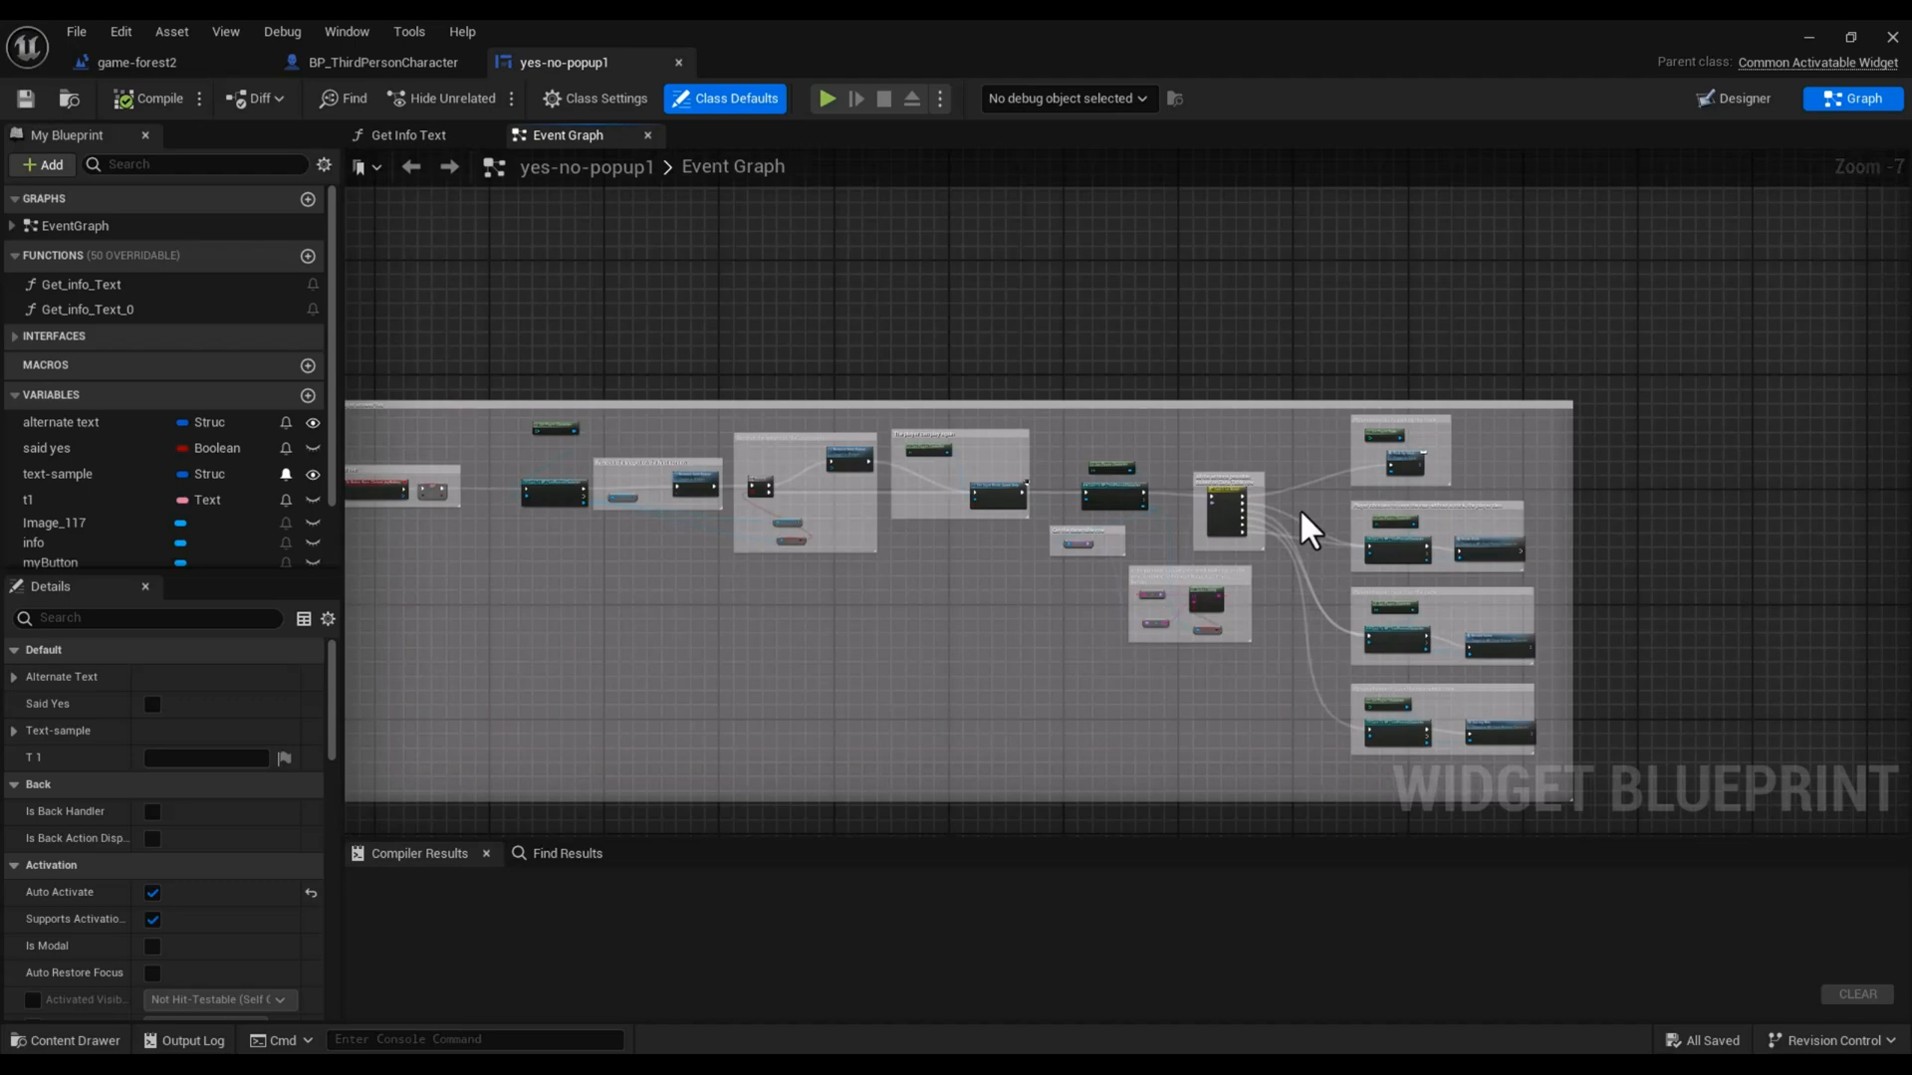